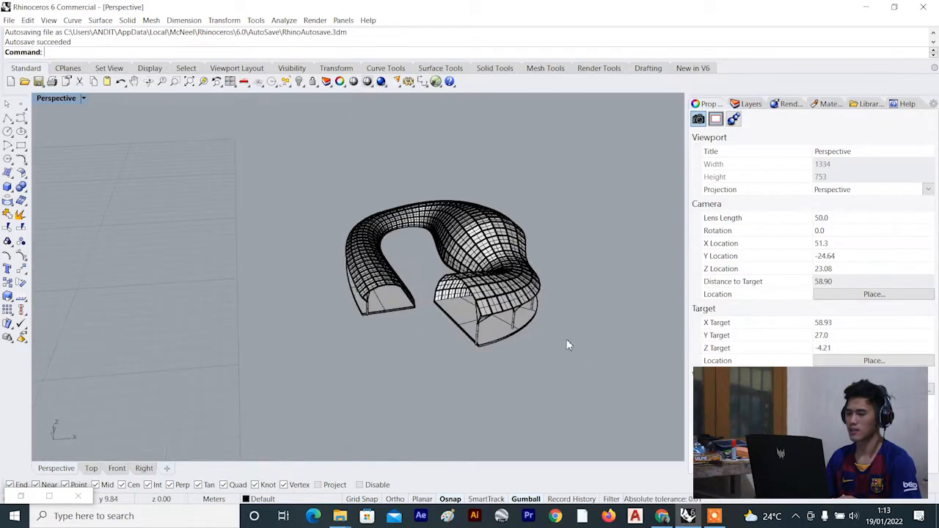
Switch the Perspective viewport to the Rendered display mode.
scroll(513, 247, "up", 7)
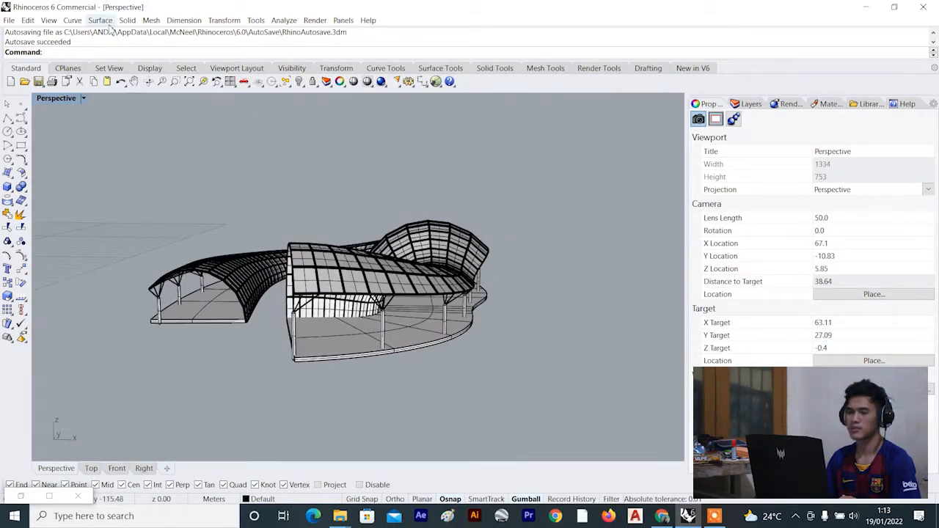
left_click(49, 19)
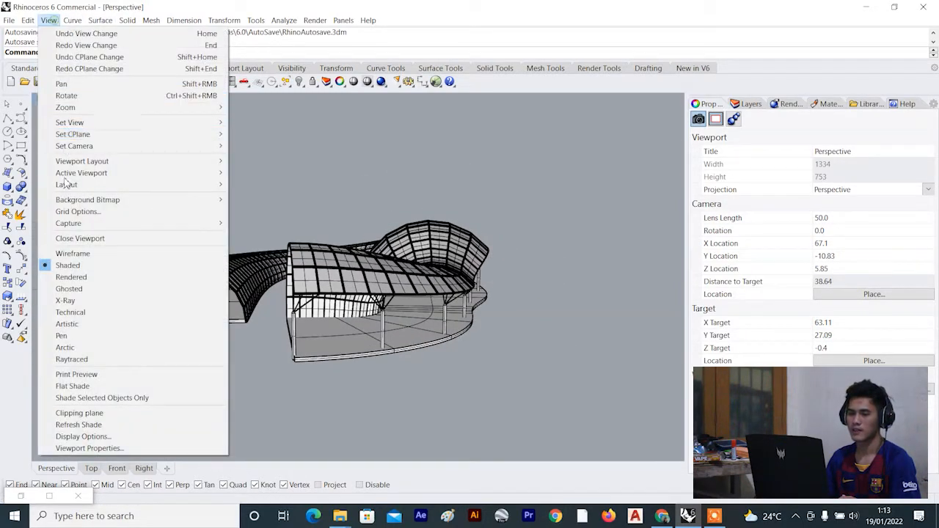
left_click(55, 278)
Examine the rendered pavilion's curved roof grid, branching columns and floor slab from outside, below and inside.
scroll(381, 255, "up", 4)
scroll(393, 255, "down", 4)
right_click_drag(395, 255, 459, 289)
scroll(447, 282, "up", 4)
scroll(367, 294, "down", 4)
right_click_drag(367, 293, 443, 298)
scroll(389, 294, "up", 4)
scroll(391, 296, "down", 4)
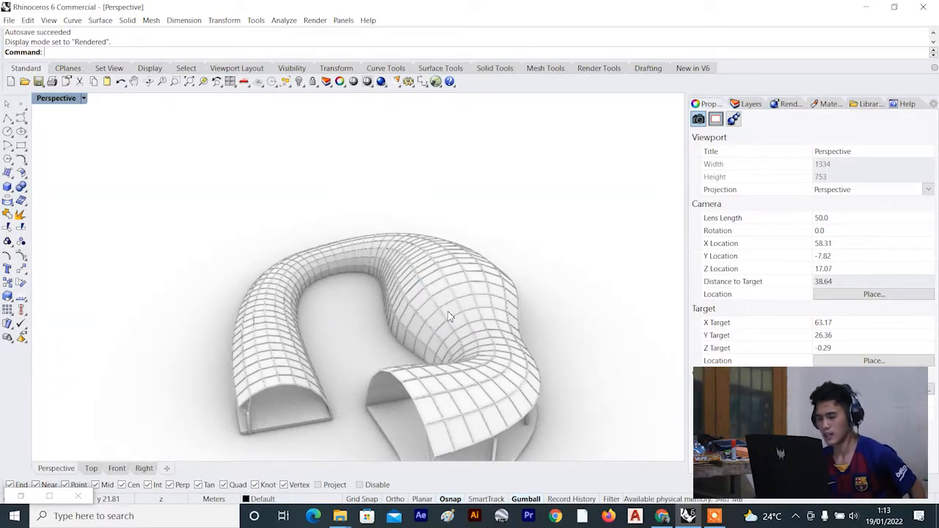
scroll(447, 310, "down", 5)
right_click_drag(396, 323, 351, 337)
scroll(356, 315, "up", 6)
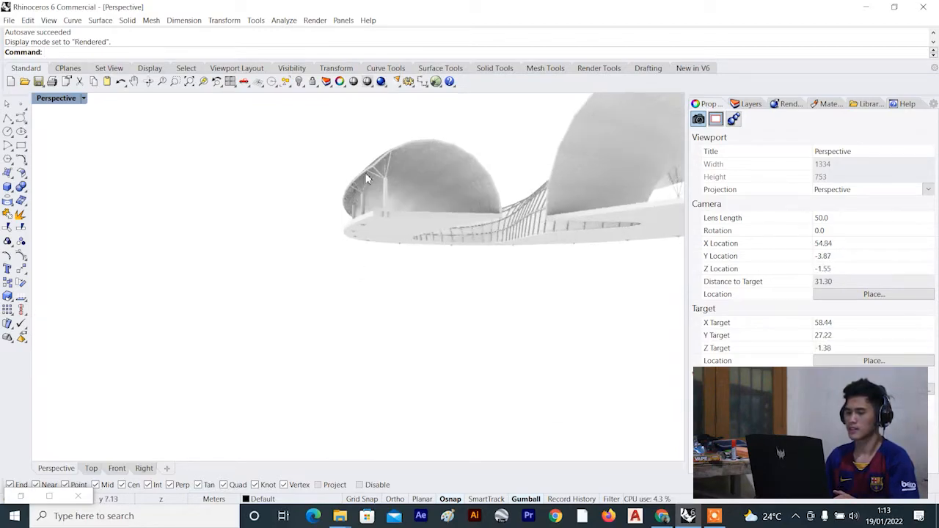
right_click_drag(360, 292, 228, 217)
scroll(228, 215, "up", 3)
scroll(343, 299, "down", 4)
scroll(359, 288, "down", 2)
right_click_drag(359, 289, 339, 331)
scroll(359, 323, "down", 4)
left_click(369, 332)
left_click(289, 315)
scroll(354, 354, "up", 6)
scroll(292, 272, "up", 2)
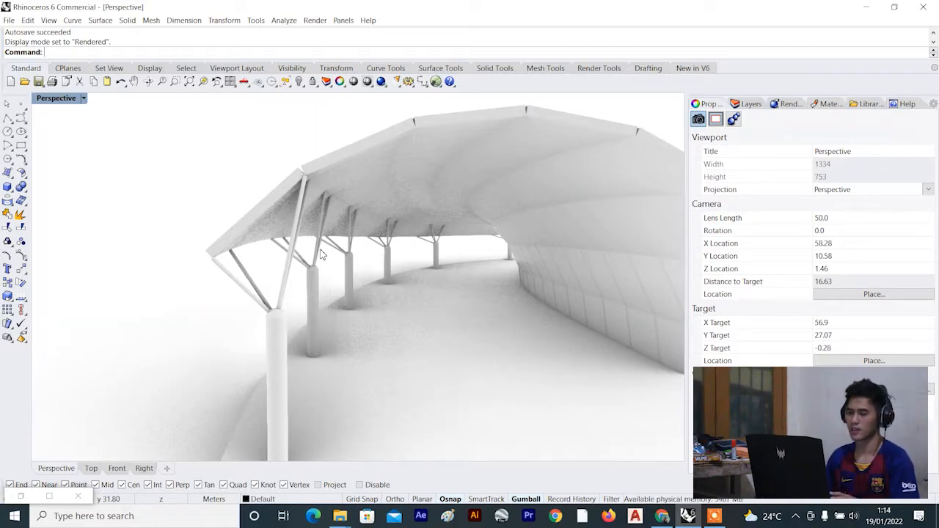
scroll(323, 253, "down", 9)
right_click_drag(339, 243, 398, 266)
scroll(398, 265, "up", 3)
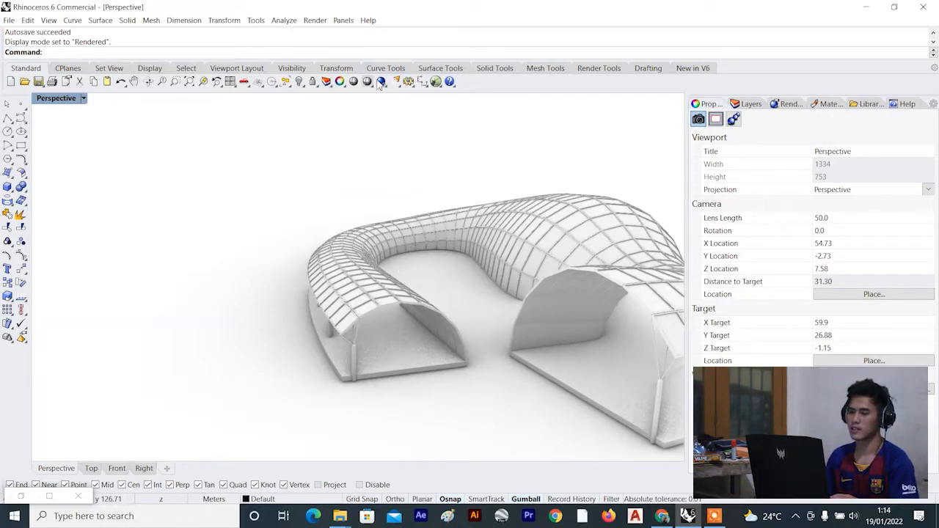
Return the viewport to the Shaded display mode and bring the existing open U-shaped curve on the grid into view.
left_click(48, 20)
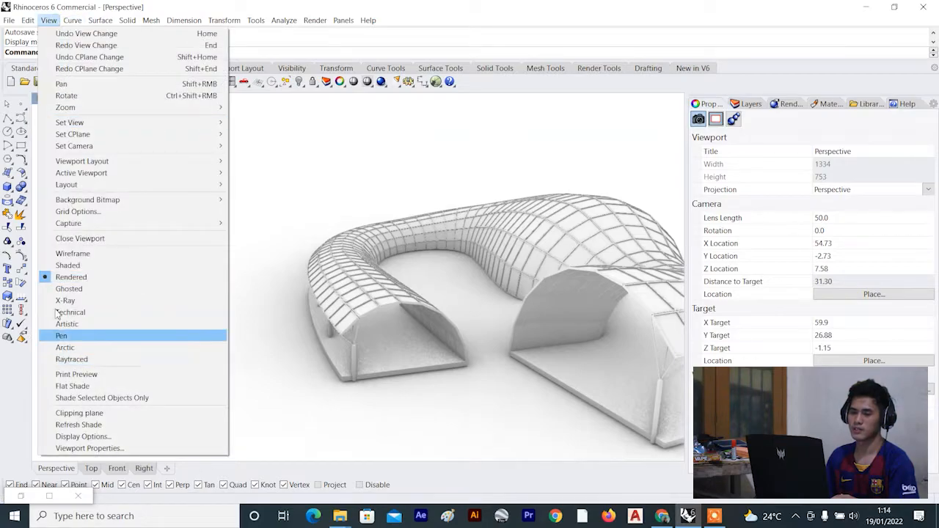
left_click(67, 265)
scroll(366, 287, "down", 10)
scroll(330, 293, "up", 6)
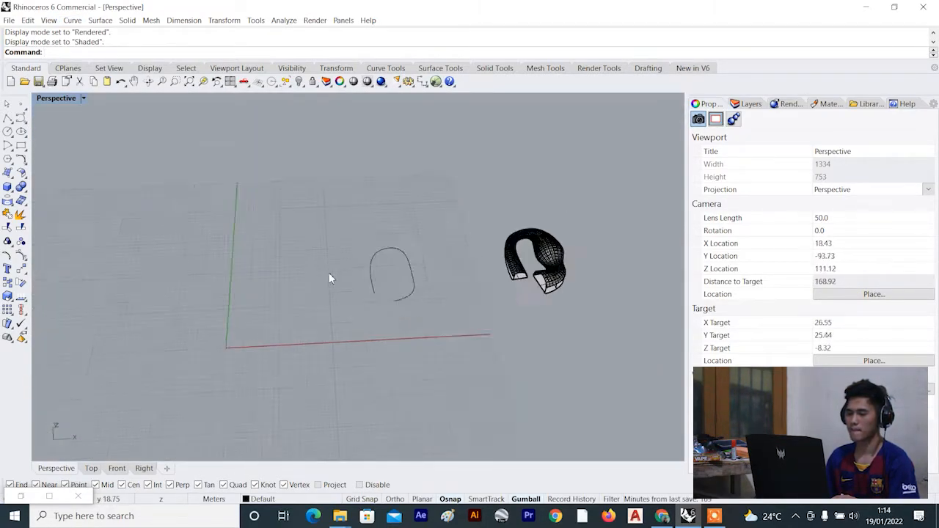
scroll(379, 215, "down", 3)
scroll(267, 265, "up", 4)
right_click_drag(266, 265, 264, 291)
scroll(264, 283, "up", 5)
scroll(390, 263, "down", 8)
mouse_move(393, 264)
right_mouse_down()
mouse_move(454, 265)
mouse_move(362, 257)
mouse_move(411, 254)
mouse_move(388, 247)
right_mouse_up()
scroll(400, 258, "up", 6)
scroll(390, 250, "down", 4)
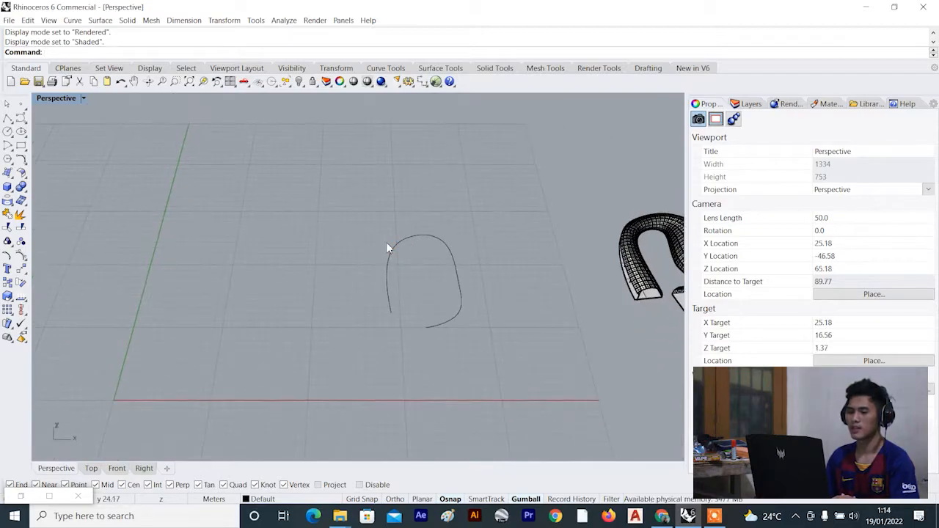
Draw an open U-shaped degree-3 control-point curve between the green axis and the existing curve, near the origin.
left_click(8, 118)
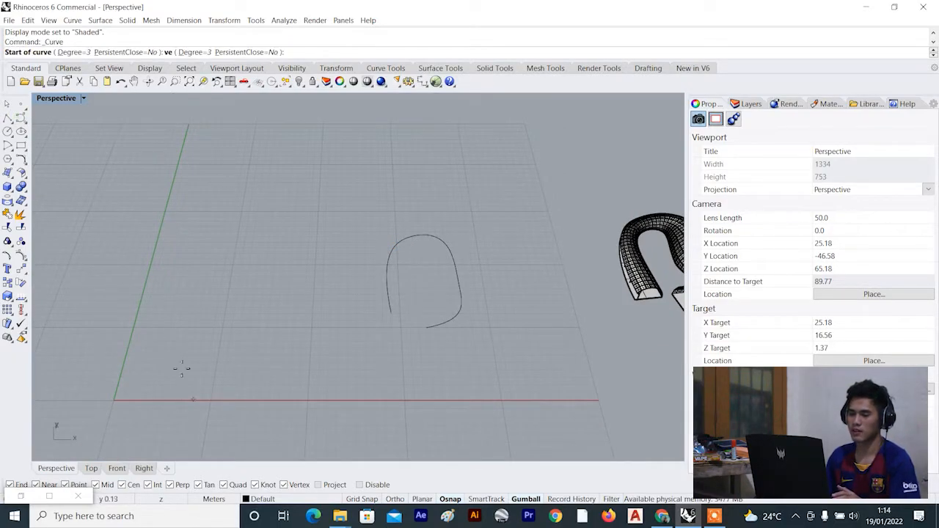
left_click(197, 346)
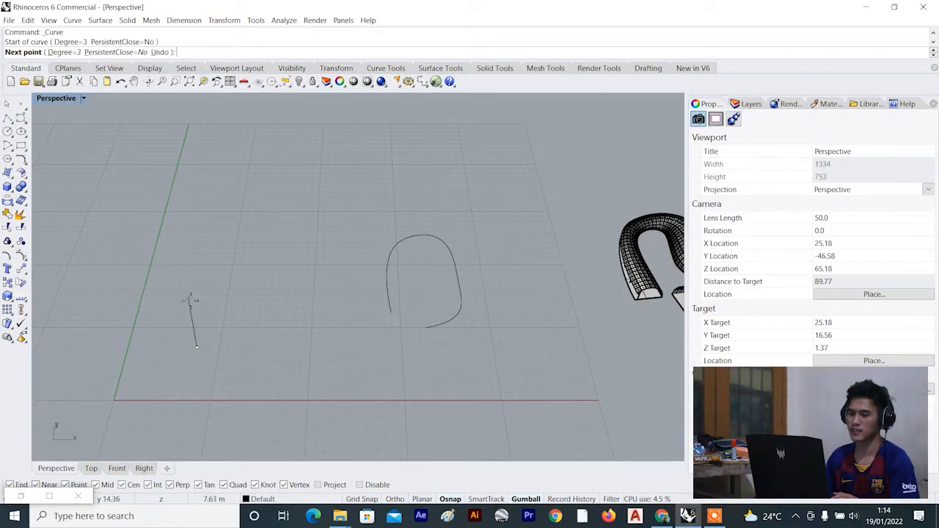
left_click(188, 299)
left_click(256, 302)
left_click(264, 373)
left_click(218, 372)
key("Return")
Draw a second open degree-3 control-point curve between the first sample curve and the existing U-shaped curve.
key("Return")
left_click(259, 277)
left_click(273, 254)
left_click(309, 250)
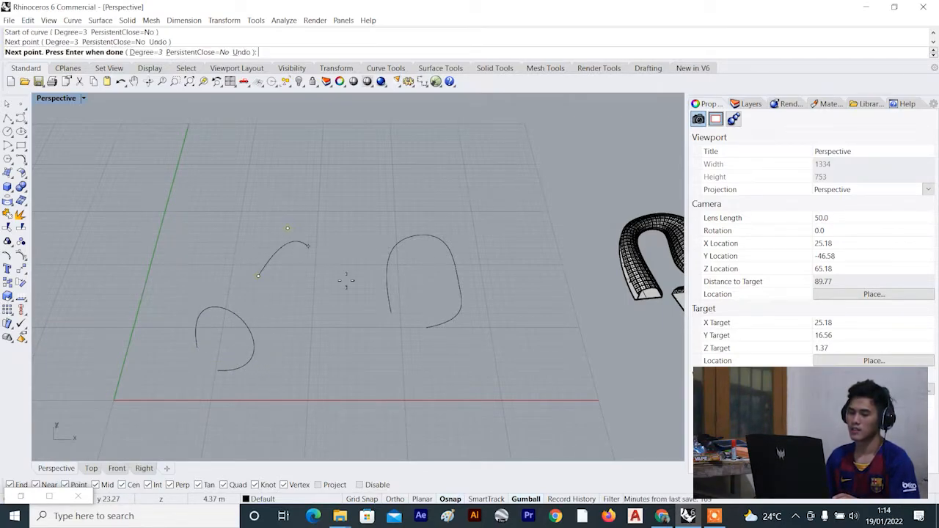
left_click(306, 298)
left_click(272, 315)
key("Return")
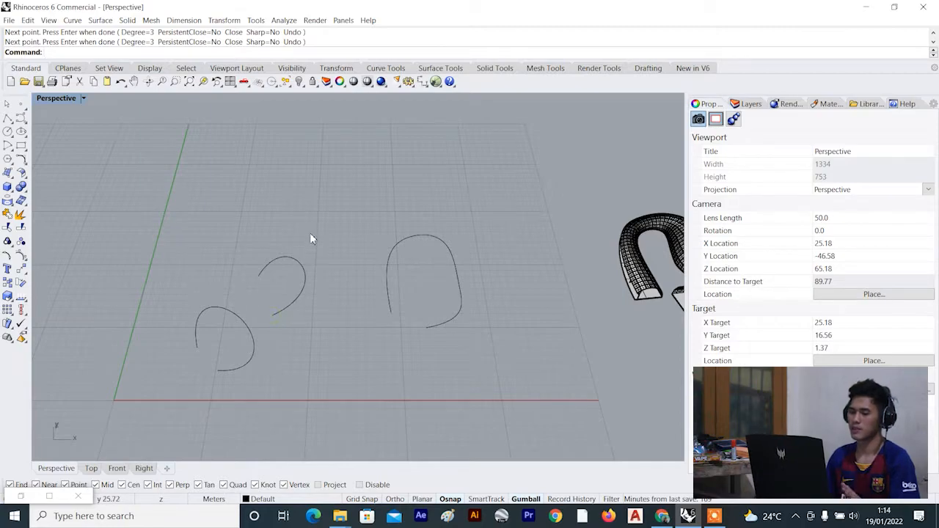
Delete the two sample curves, keeping the original U-shaped curve.
left_click_drag(310, 237, 193, 376)
key("Delete")
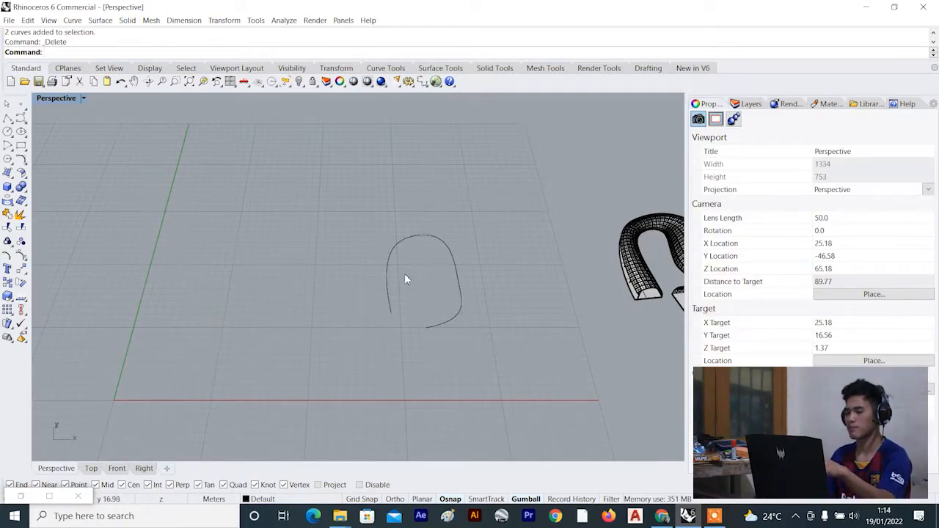
scroll(451, 236, "up", 3)
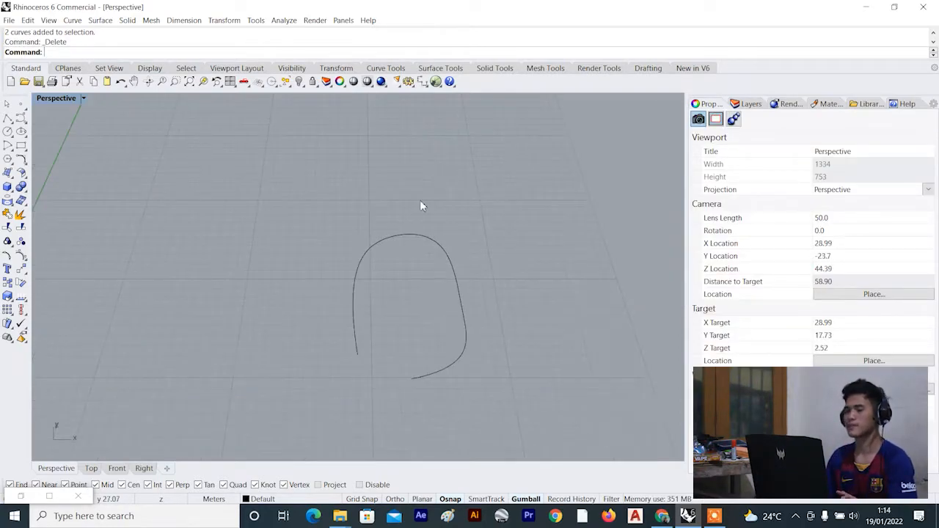
Open Grasshopper and find an empty area of the canvas away from the existing definition.
left_click(435, 81)
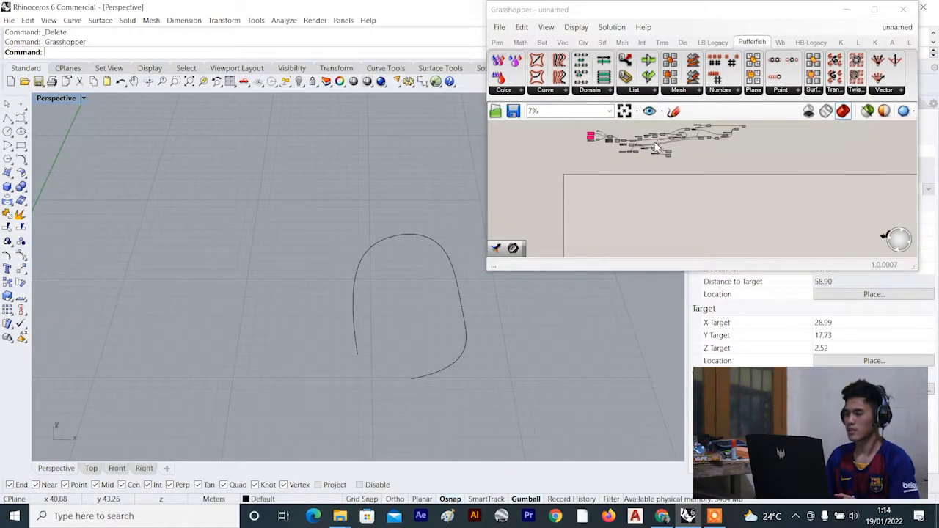
scroll(666, 180, "up", 3)
scroll(608, 232, "down", 3)
right_click_drag(613, 224, 618, 170)
scroll(582, 169, "up", 3)
scroll(583, 174, "up", 3)
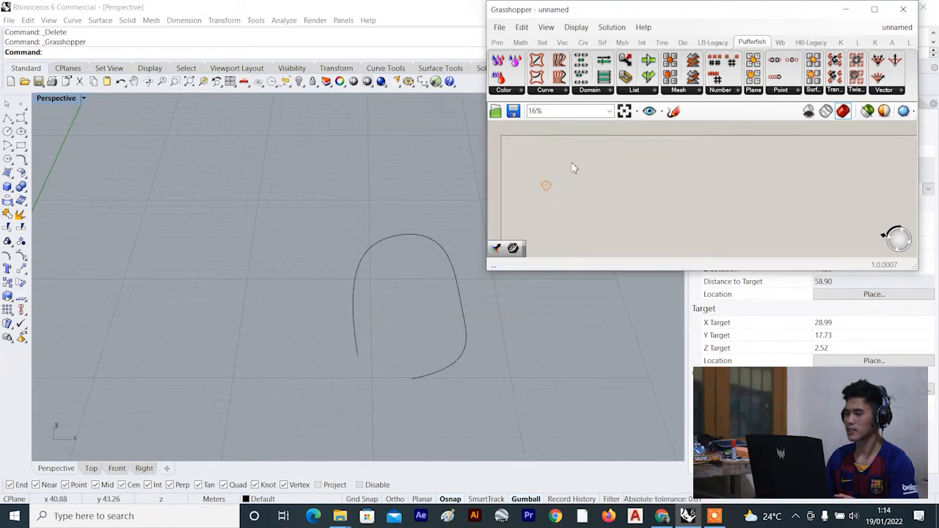
scroll(562, 178, "down", 2)
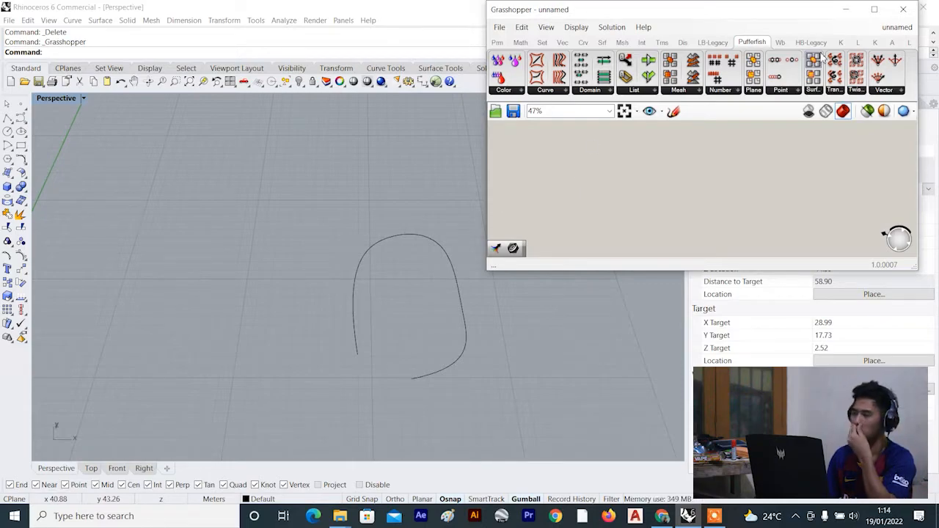
Minimize Grasshopper and examine the finished pavilion's roof grid, columns and slab by selecting its parts, leaving nothing selected.
left_click(847, 9)
scroll(408, 243, "down", 6)
right_click_drag(428, 246, 395, 226)
right_click_drag(514, 302, 576, 288)
scroll(613, 260, "up", 6)
scroll(543, 287, "up", 4)
scroll(462, 301, "down", 6)
right_click_drag(463, 302, 553, 291)
scroll(550, 291, "up", 6)
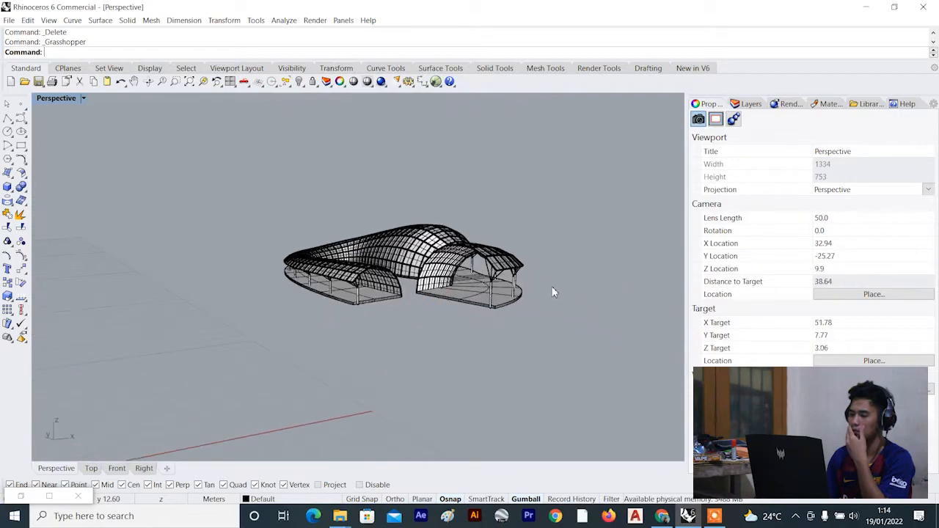
scroll(395, 285, "up", 2)
scroll(395, 288, "up", 6)
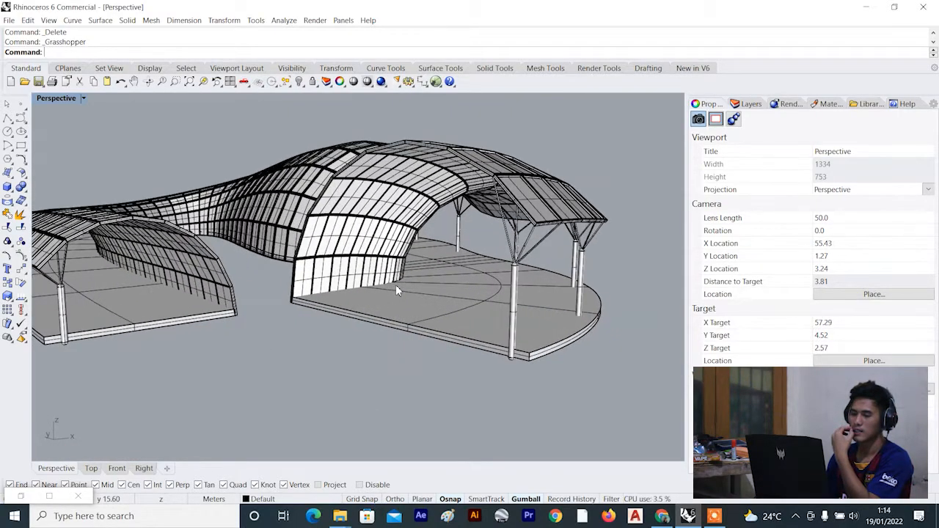
left_click(425, 262)
left_click(358, 139)
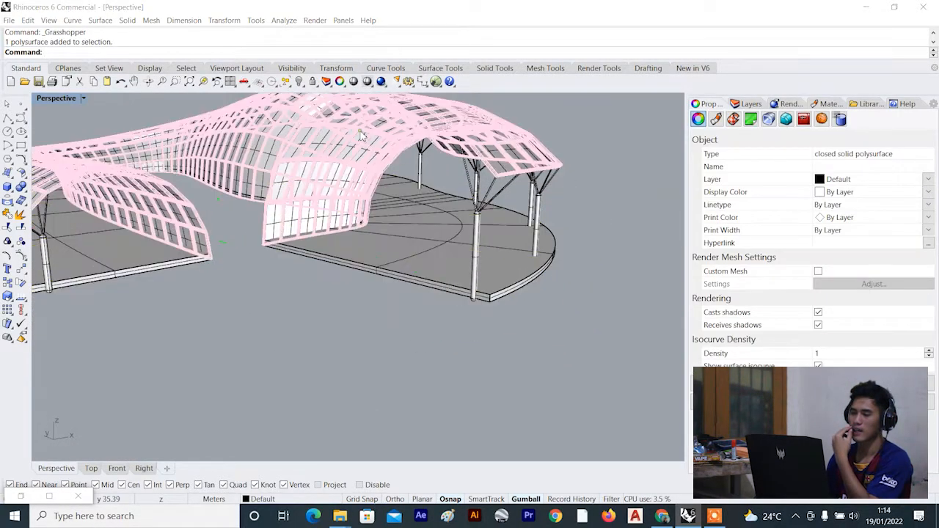
left_click(629, 225)
key("ctrl+a")
key("Escape")
Bring the U-shaped curve back into view and reopen the Grasshopper canvas.
scroll(575, 225, "down", 8)
scroll(543, 251, "down", 12)
scroll(416, 248, "up", 14)
mouse_move(487, 255)
right_mouse_down()
mouse_move(425, 264)
mouse_move(404, 234)
mouse_move(473, 268)
mouse_move(447, 269)
mouse_move(474, 258)
right_mouse_up()
scroll(472, 274, "down", 14)
scroll(446, 268, "up", 12)
scroll(474, 257, "down", 8)
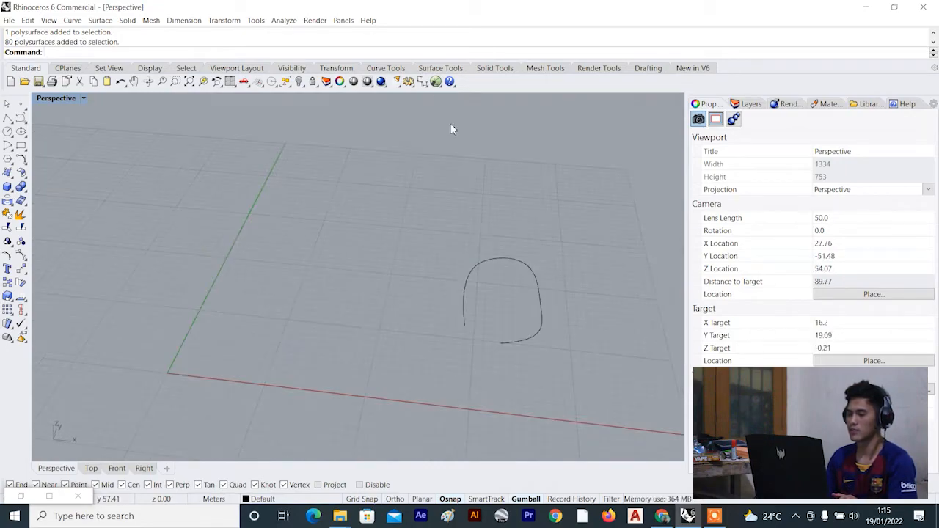
left_click(436, 81)
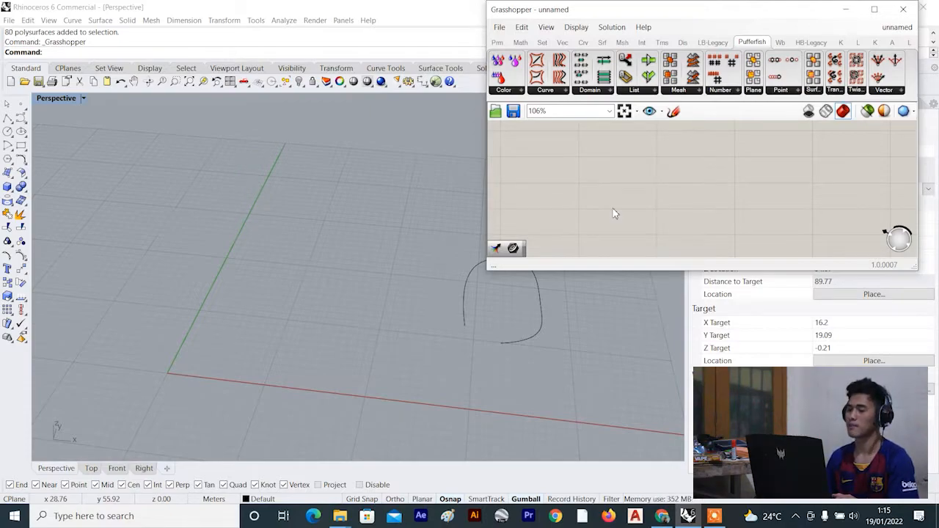
scroll(602, 176, "up", 5)
double_click(590, 177)
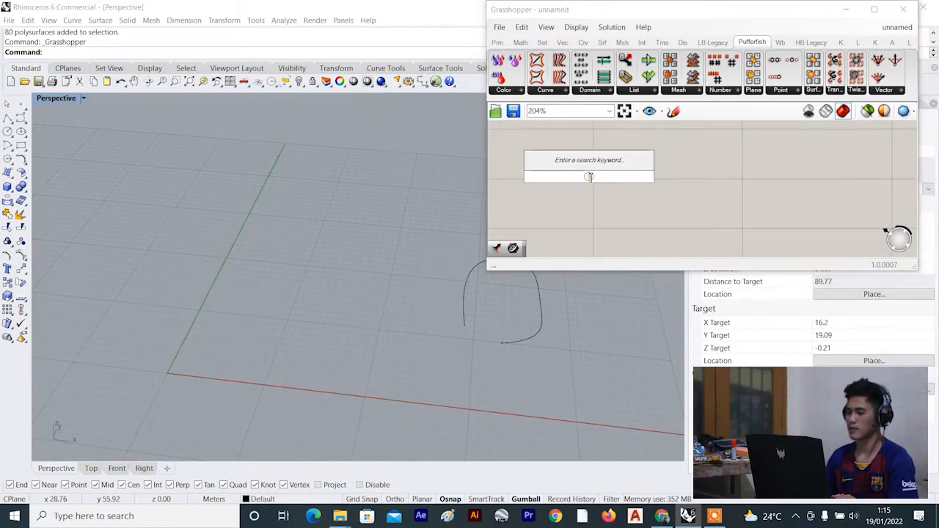
type("pip")
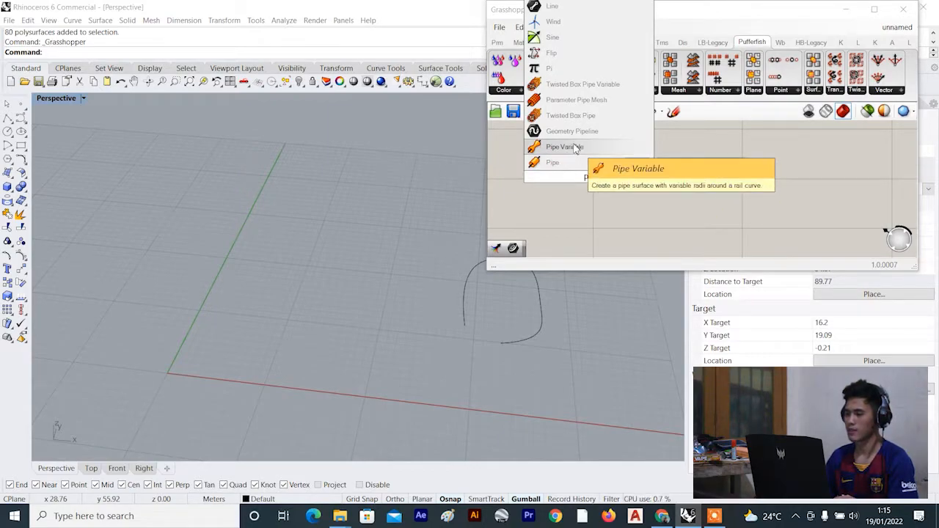
left_click(614, 216)
scroll(610, 192, "down", 6)
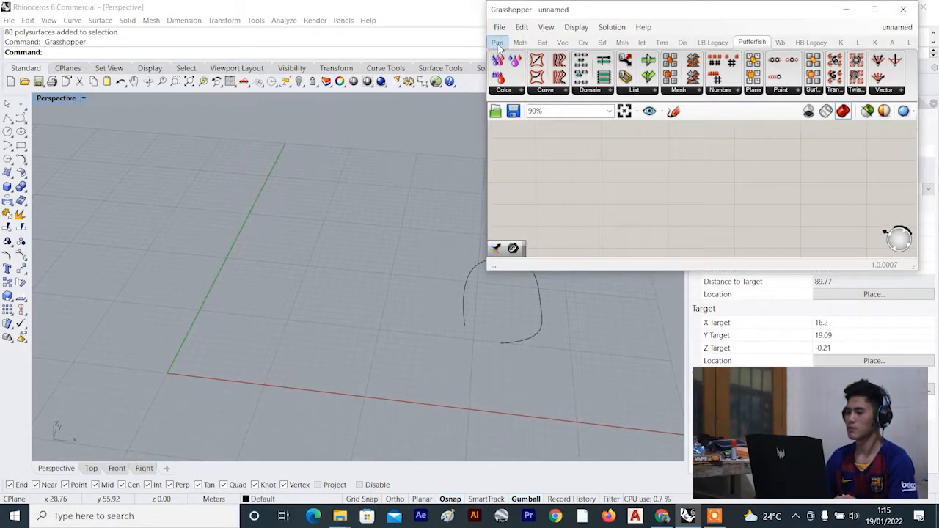
left_click(497, 43)
scroll(638, 209, "down", 3)
scroll(632, 209, "down", 4)
right_click_drag(628, 209, 634, 215)
left_click_drag(633, 215, 556, 156)
scroll(590, 164, "up", 4)
scroll(589, 164, "up", 2)
scroll(569, 180, "up", 6)
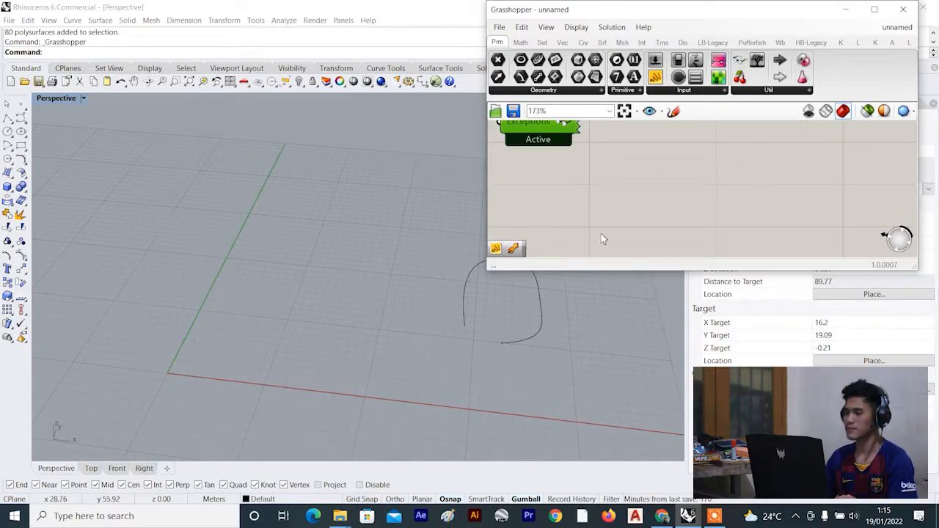
scroll(602, 238, "down", 3)
Search the components for pipe and place a Pipe Variable component on an empty area of the canvas.
left_click(591, 207)
double_click(592, 205)
scroll(557, 160, "up", 3)
double_click(597, 175)
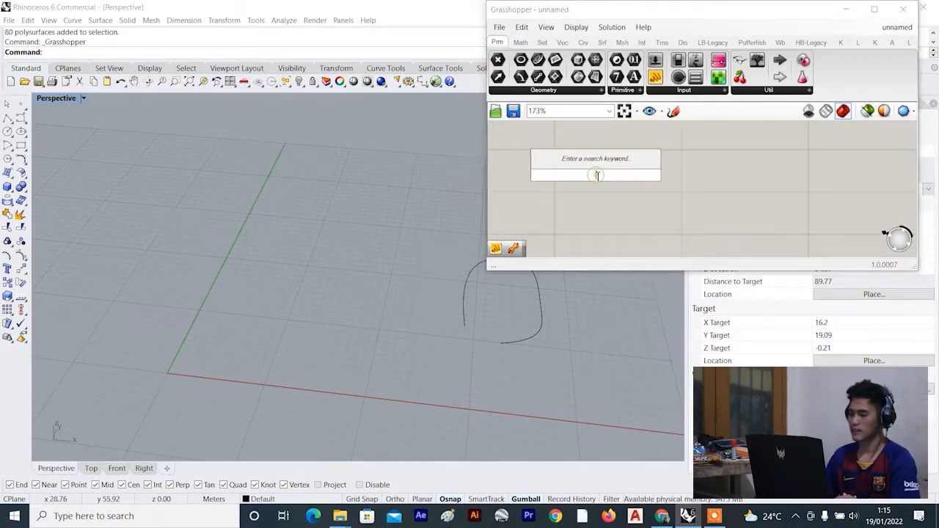
type("pipo")
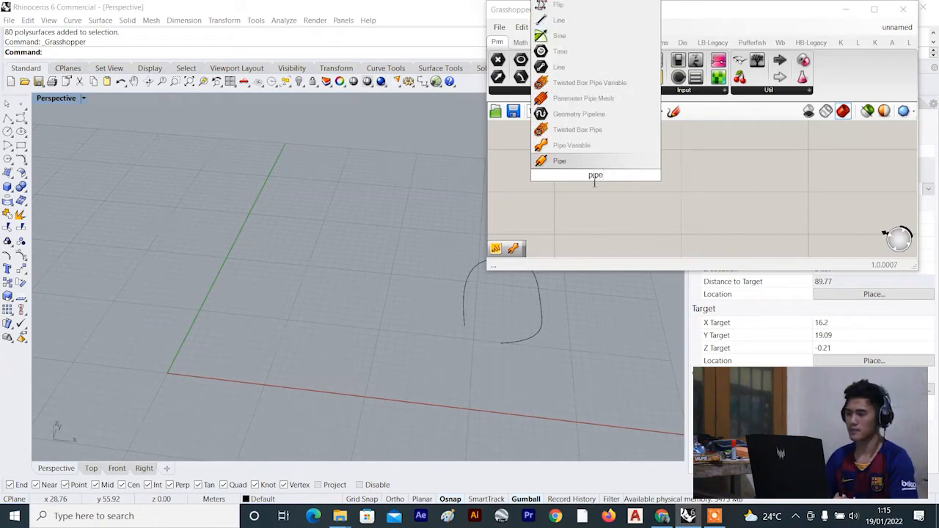
left_click(565, 146)
left_click_drag(643, 196, 671, 210)
scroll(657, 194, "down", 6)
scroll(669, 209, "up", 5)
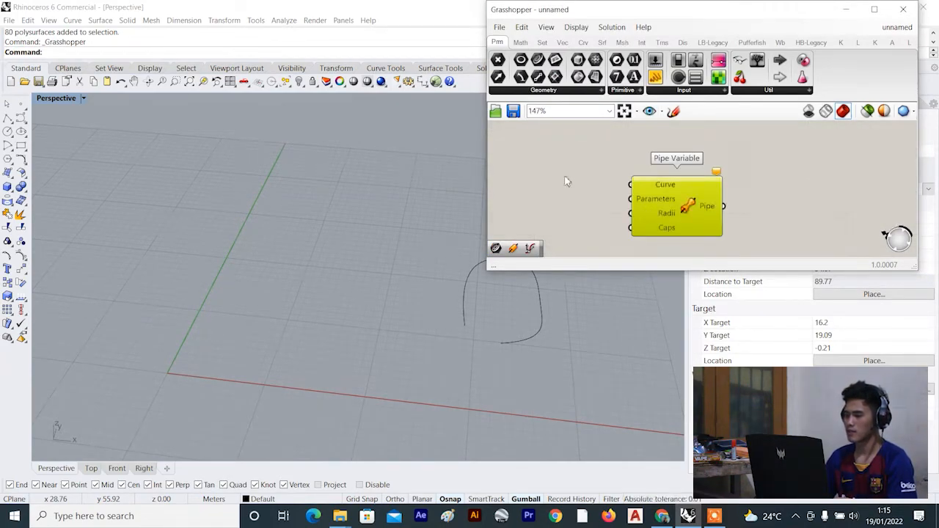
Examine the Pipe Variable component's inputs and read its description.
scroll(595, 168, "down", 5)
right_click_drag(601, 166, 599, 146)
left_click_drag(628, 177, 672, 181)
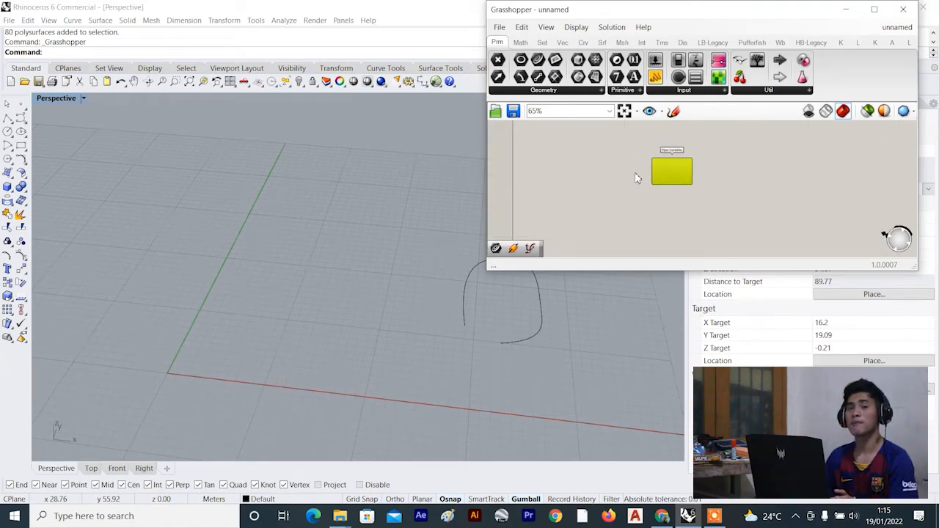
scroll(618, 181, "up", 7)
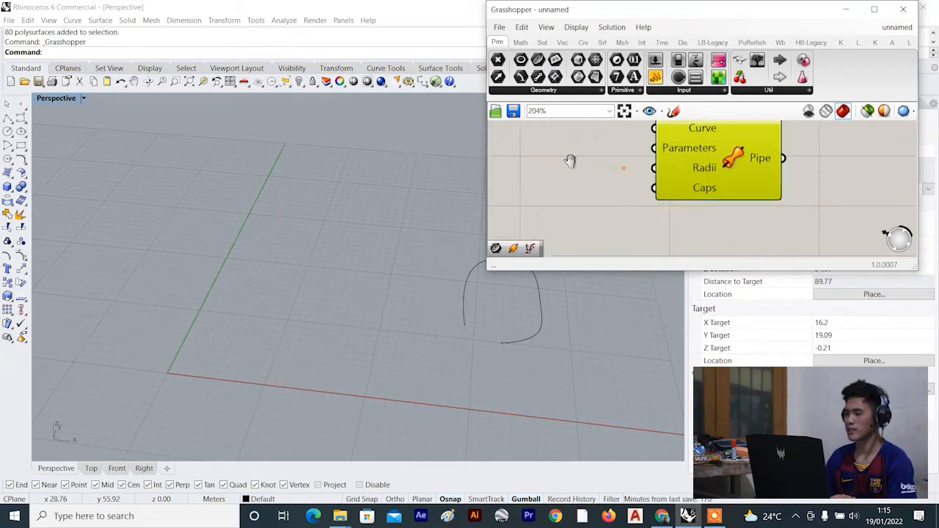
scroll(627, 162, "down", 3)
scroll(628, 163, "up", 2)
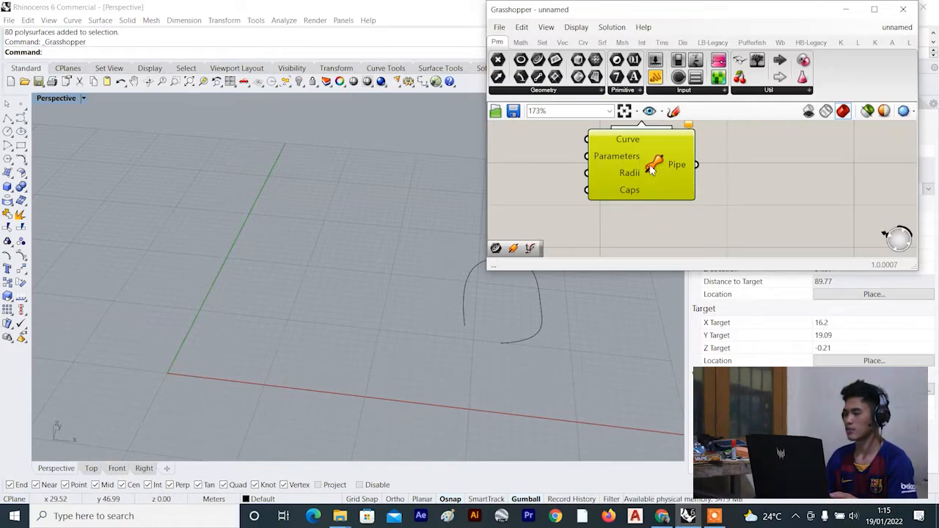
mouse_move(650, 170)
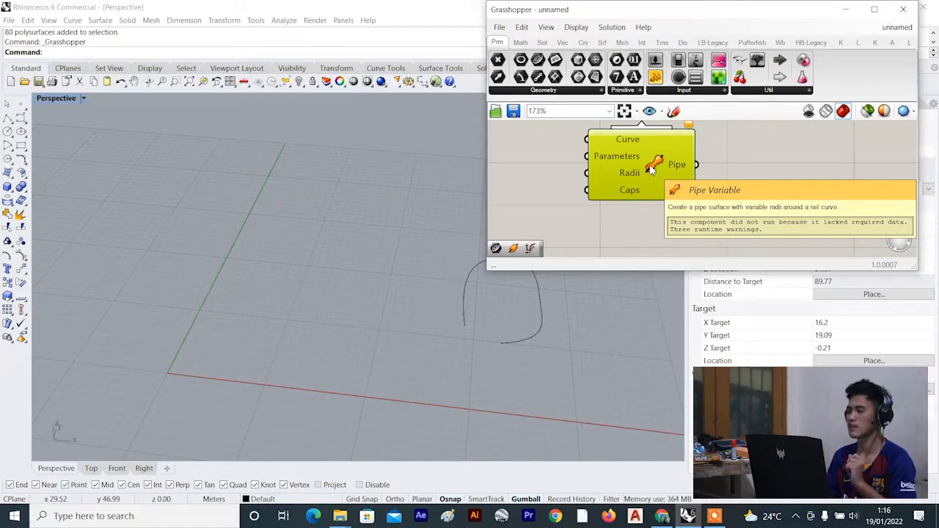
scroll(649, 169, "down", 4)
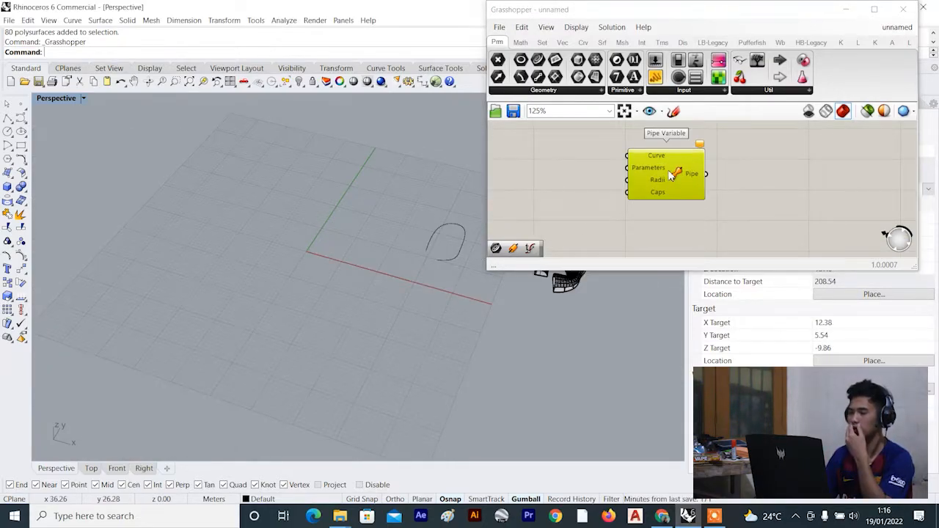
Search the components for pipe and place a standard Pipe component on the canvas beneath Pipe Variable.
scroll(146, 218, "down", 4)
right_click_drag(146, 217, 354, 264)
scroll(354, 269, "up", 5)
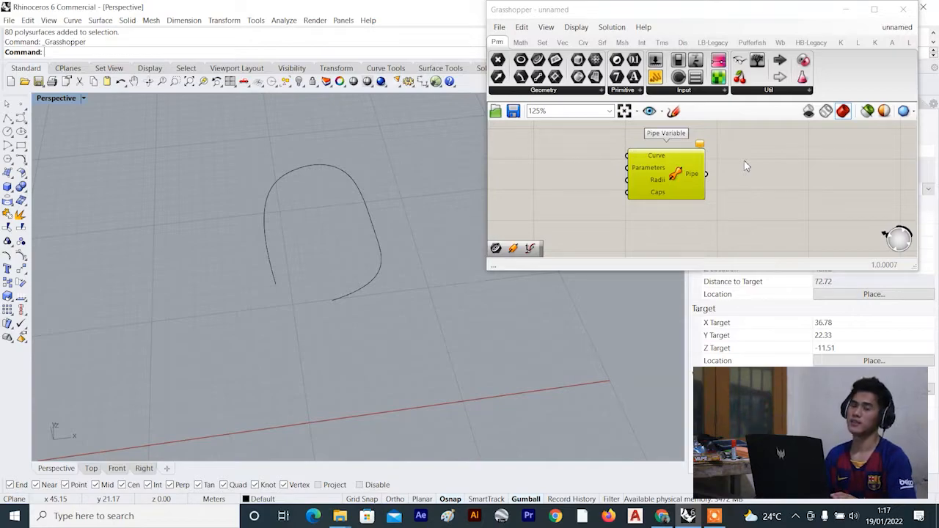
scroll(704, 176, "up", 2)
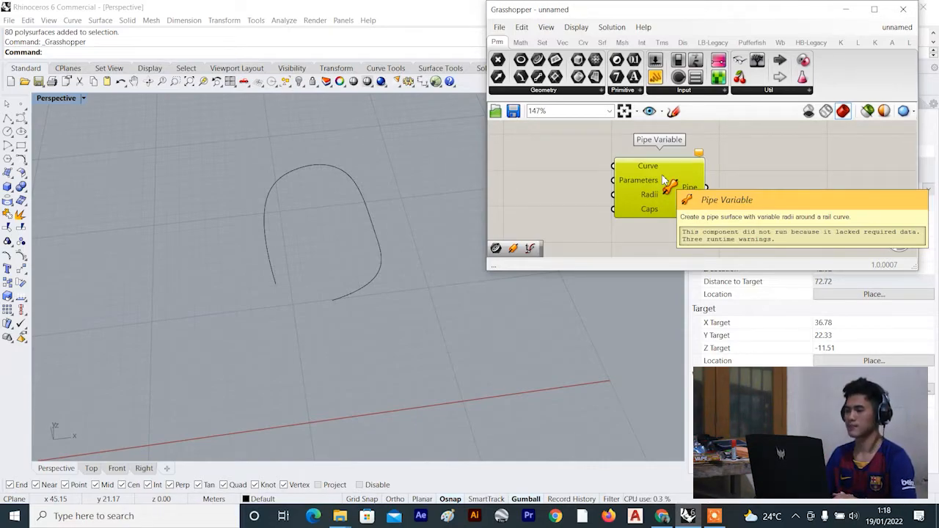
scroll(663, 180, "down", 4)
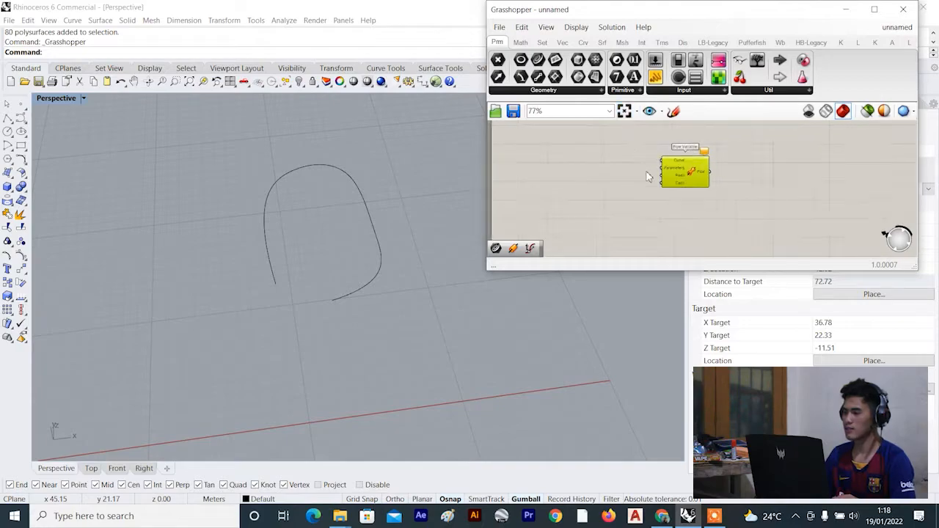
scroll(682, 205, "up", 4)
double_click(681, 205)
type("pipe")
key("Return")
Place a Curve parameter on the canvas and set the U-shaped rail curve from the model as its one curve.
scroll(531, 160, "up", 4)
right_click_drag(530, 159, 568, 188)
scroll(568, 188, "down", 5)
scroll(569, 189, "up", 5)
right_click_drag(618, 206, 605, 195)
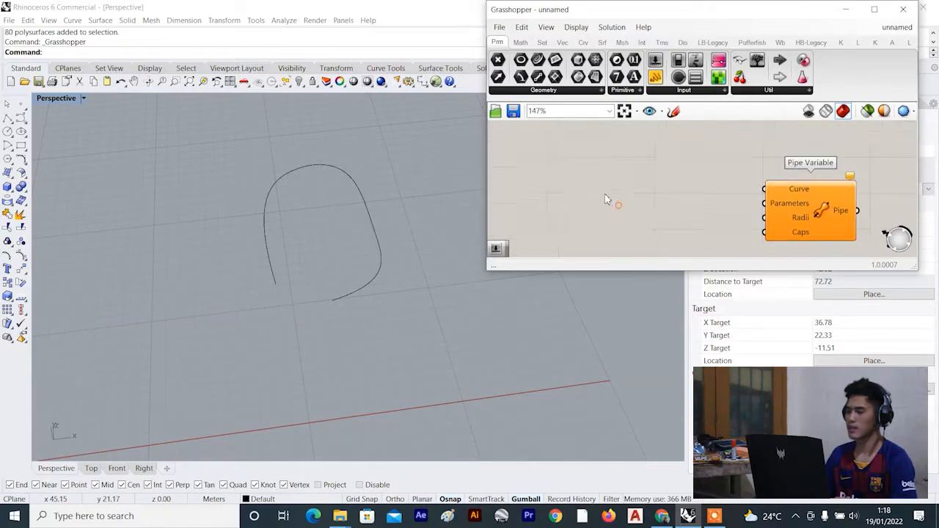
double_click(605, 196)
type("curve")
left_click(616, 180)
scroll(643, 192, "up", 3)
right_click(618, 154)
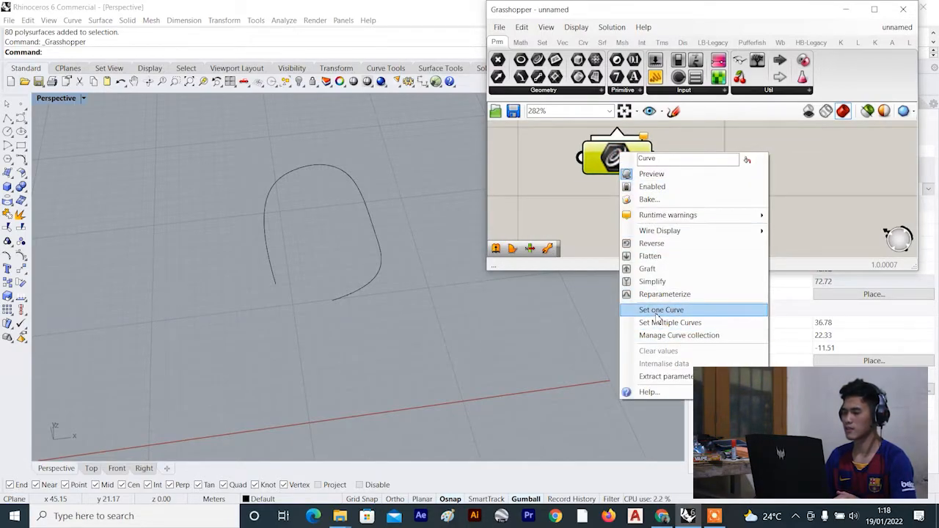
left_click(660, 309)
left_click(353, 162)
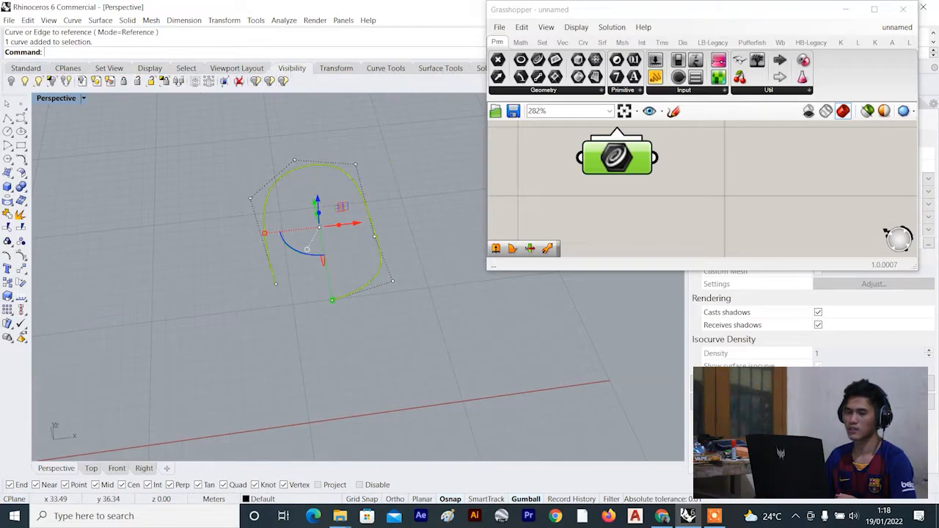
Hide the original U-shaped curve in the Rhino model and return to the standard tools.
left_click(11, 82)
left_click(625, 185)
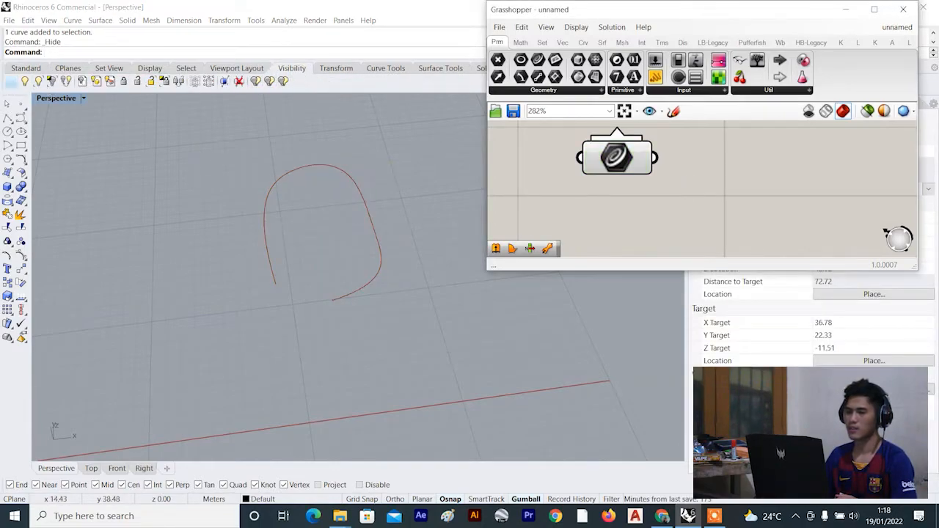
left_click(26, 68)
Arrange the Curve parameter and Pipe component side by side and connect the curve to Pipe's Curve input.
scroll(591, 190, "down", 3)
right_click_drag(635, 204, 593, 169)
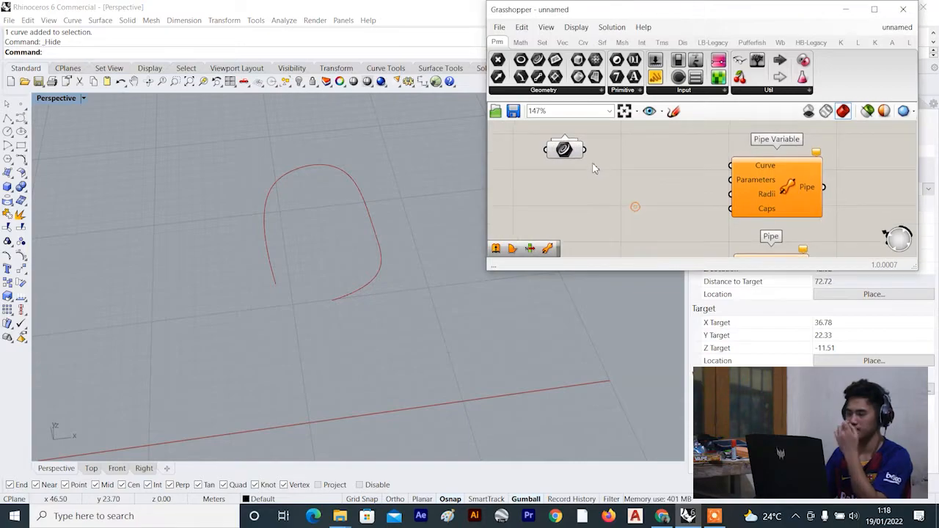
scroll(576, 154, "down", 2)
left_click_drag(571, 149, 587, 160)
scroll(622, 171, "up", 3)
scroll(598, 183, "down", 3)
right_click_drag(603, 194, 590, 169)
left_click_drag(567, 145, 606, 192)
scroll(637, 206, "up", 3)
left_click_drag(722, 238, 708, 228)
scroll(682, 214, "down", 4)
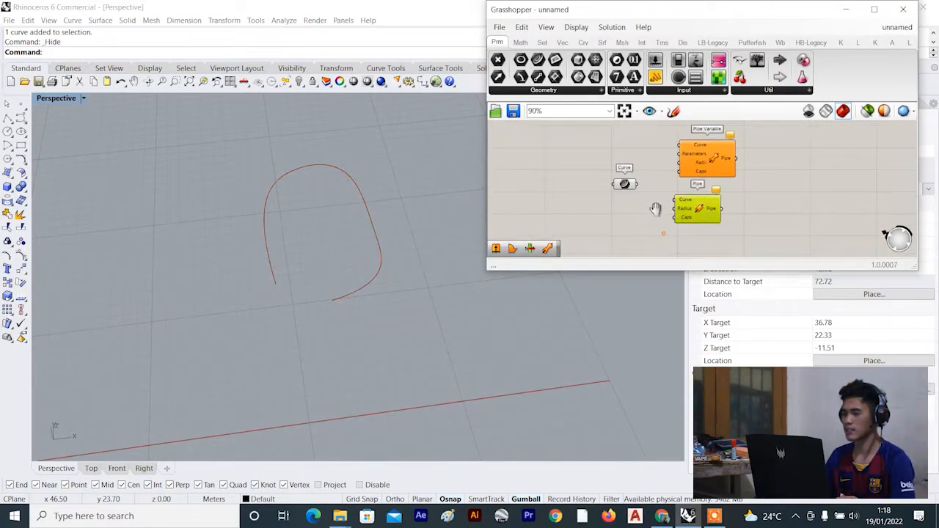
right_click_drag(658, 220, 654, 193)
scroll(655, 193, "up", 3)
left_click_drag(629, 156, 697, 184)
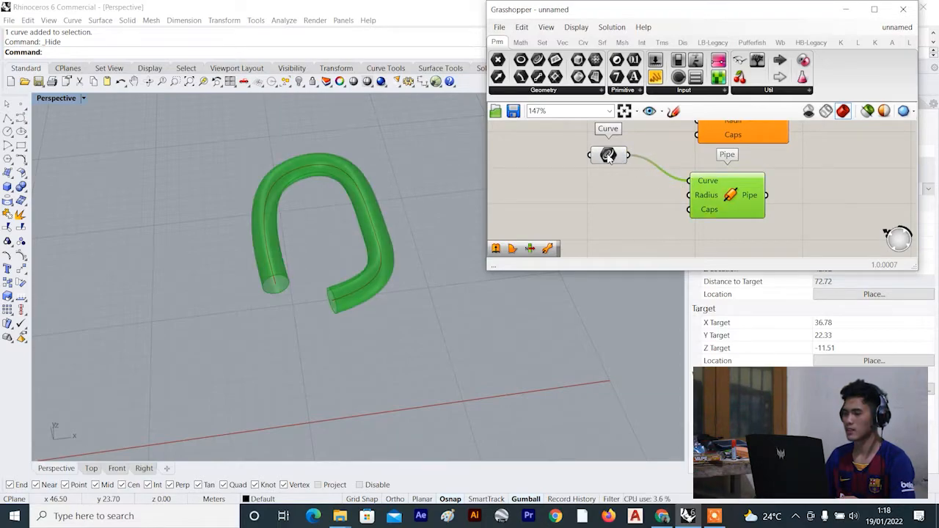
Line up the Curve parameter and Pipe component on the canvas while viewing the pipe preview, leaving nothing selected.
left_click_drag(607, 156, 615, 163)
left_click(611, 199)
scroll(376, 213, "down", 6)
right_click_drag(375, 211, 370, 203)
scroll(325, 195, "up", 5)
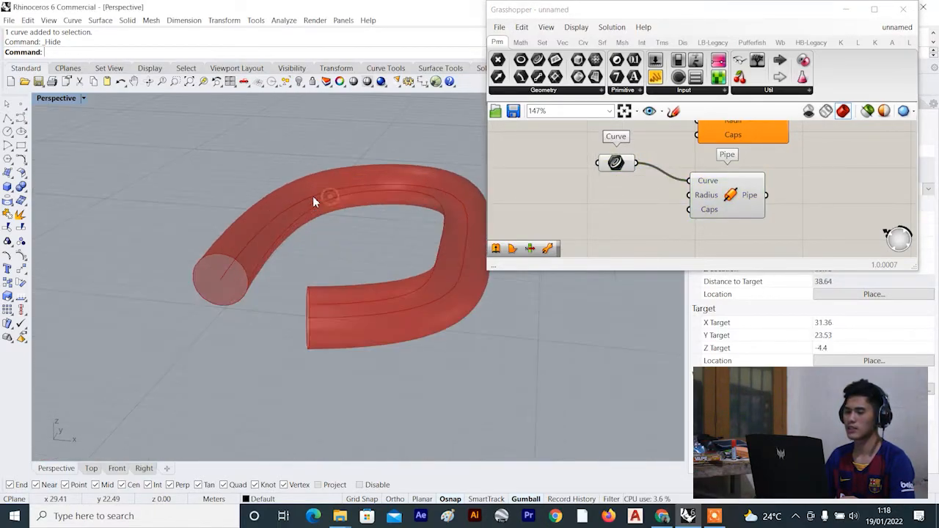
scroll(309, 198, "up", 3)
left_click_drag(616, 165, 641, 183)
scroll(432, 212, "down", 6)
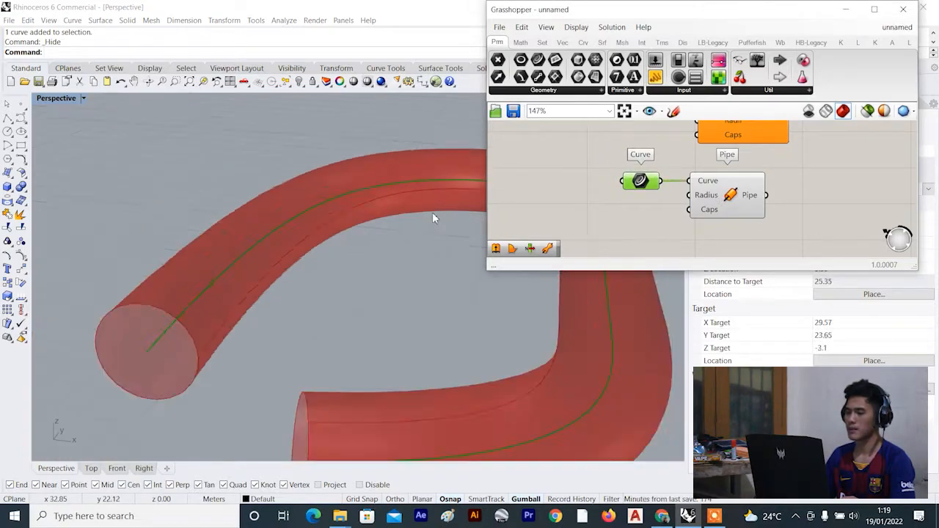
scroll(333, 243, "up", 2)
left_click_drag(718, 196, 727, 210)
left_click(631, 214)
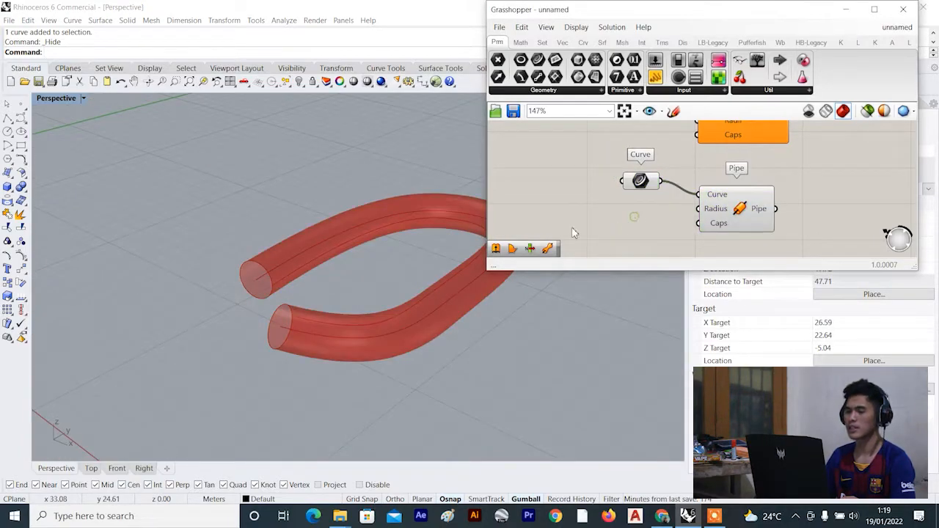
Examine the pipe preview around the U-shaped curve and its two ends.
scroll(105, 324, "down", 4)
scroll(194, 333, "up", 6)
scroll(193, 338, "down", 5)
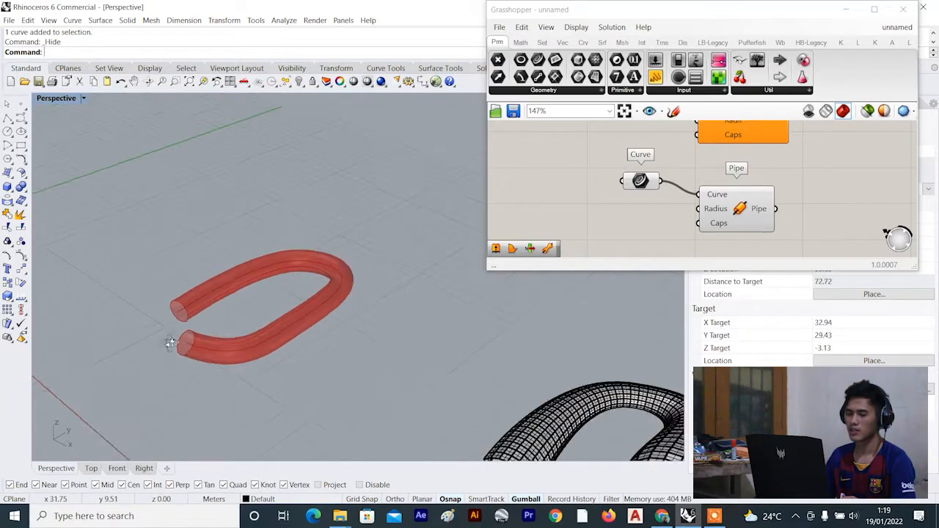
scroll(166, 334, "up", 4)
right_click_drag(157, 315, 229, 297)
scroll(231, 296, "up", 2)
scroll(231, 300, "up", 3)
scroll(212, 323, "down", 6)
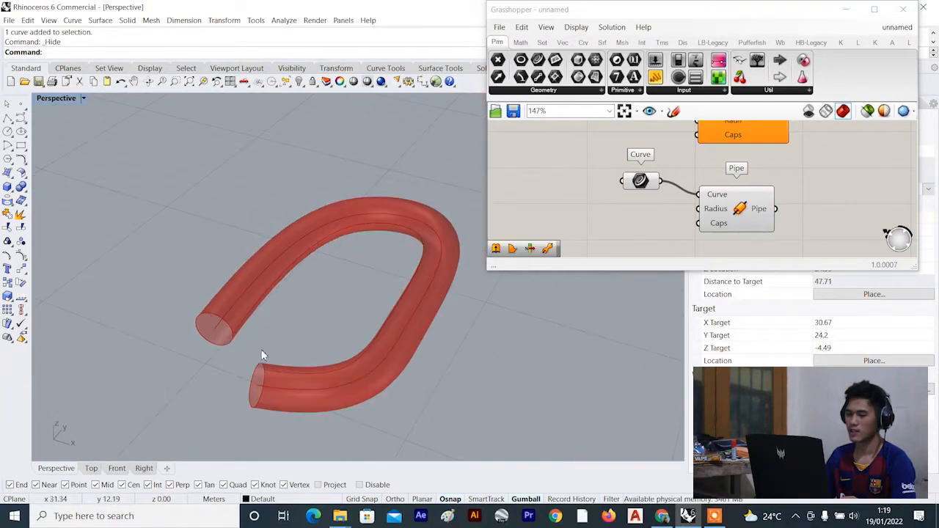
scroll(272, 387, "up", 3)
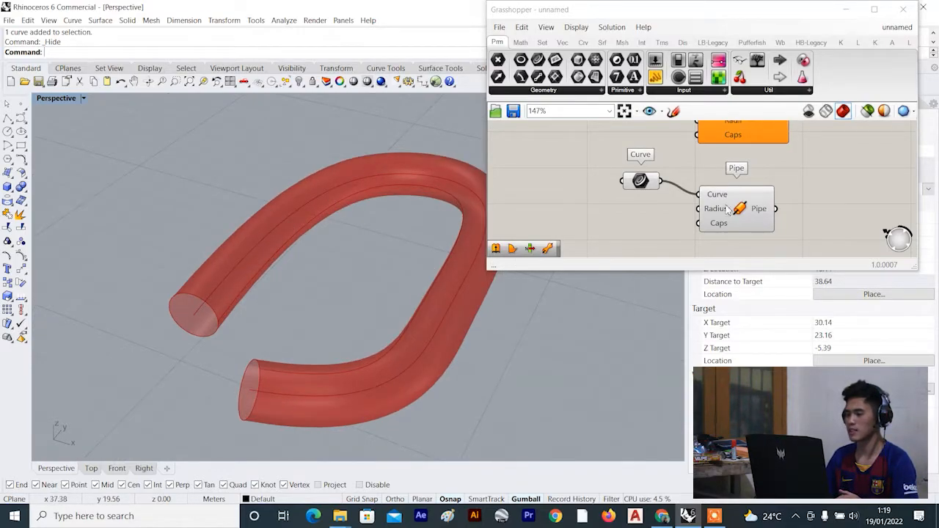
Create a number slider set to 0.5 and connect it to the Pipe component's Radius input.
right_click_drag(712, 212, 745, 211)
double_click(651, 204)
type("0.5")
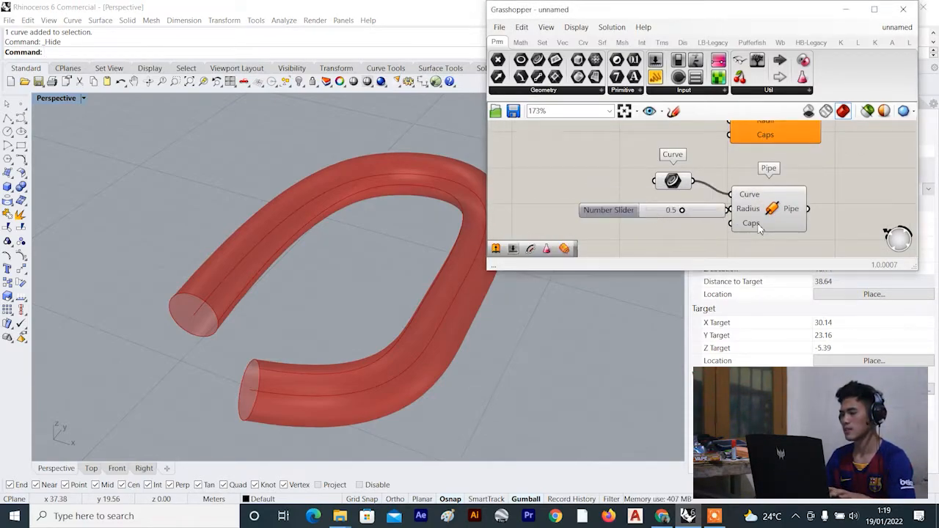
key("Return")
scroll(704, 209, "up", 3)
left_click_drag(673, 206, 733, 213)
Examine the resized pipe from several angles to judge its constant thickness along the rail curve.
scroll(293, 257, "down", 5)
scroll(262, 251, "up", 8)
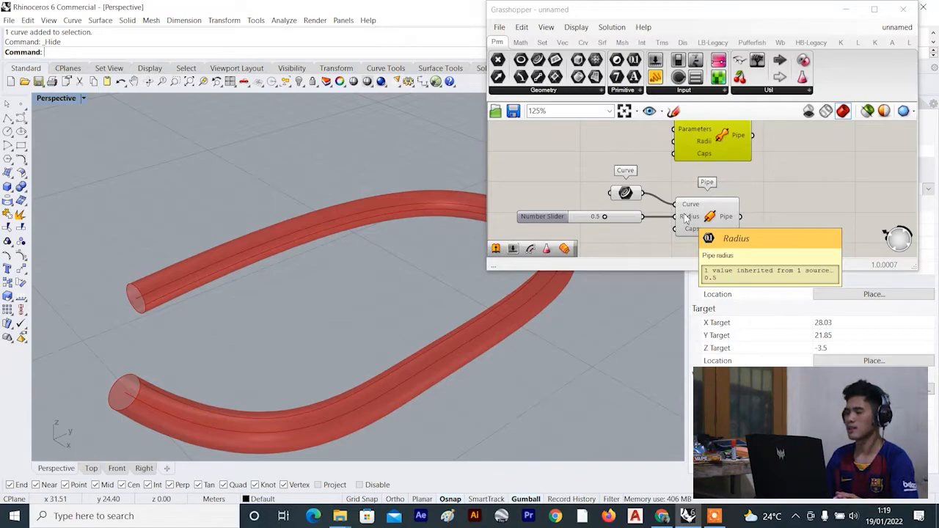
scroll(685, 218, "up", 2)
left_click(645, 219)
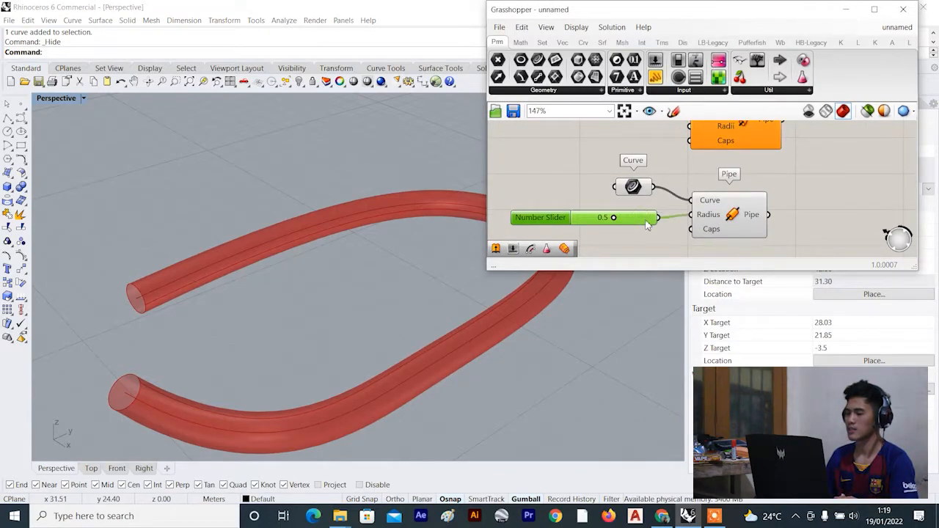
scroll(297, 242, "down", 3)
scroll(286, 246, "up", 4)
scroll(367, 229, "down", 2)
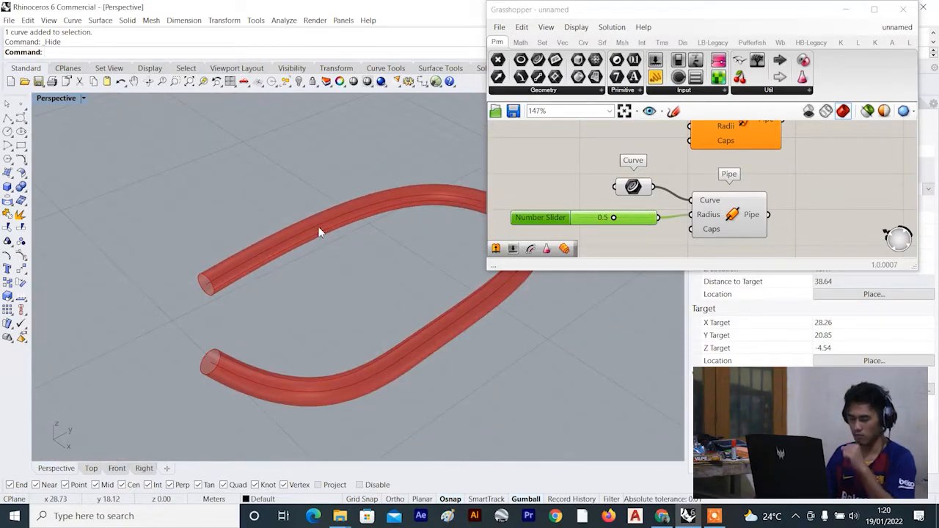
scroll(319, 246, "down", 3)
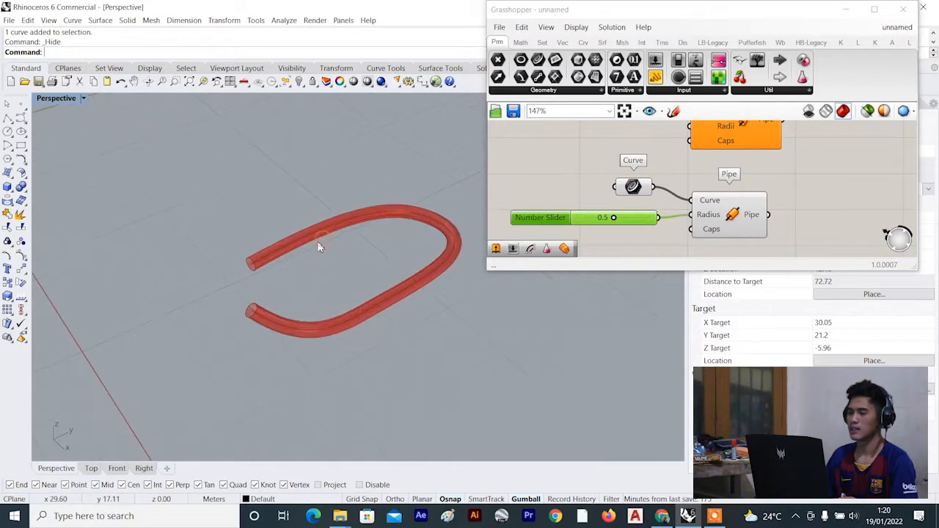
scroll(348, 248, "up", 3)
scroll(330, 238, "up", 3)
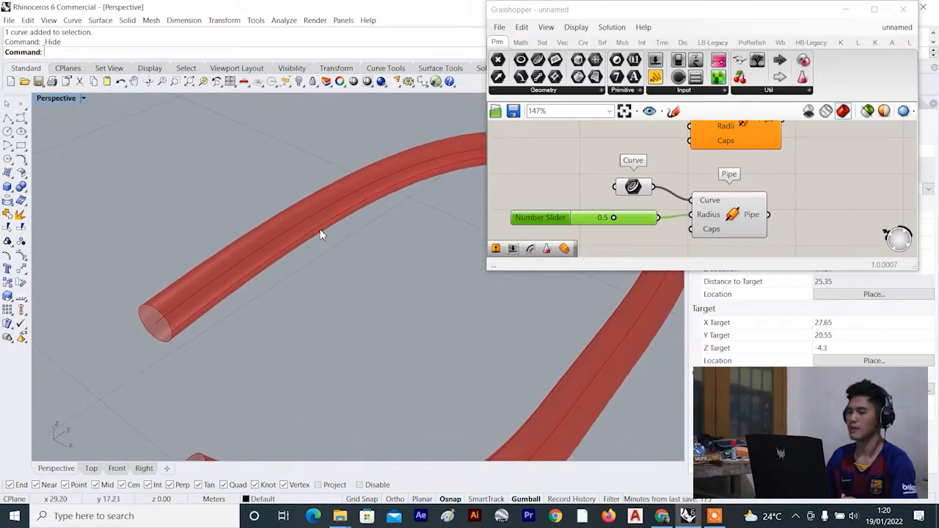
scroll(322, 233, "down", 5)
scroll(322, 233, "up", 2)
scroll(317, 214, "up", 3)
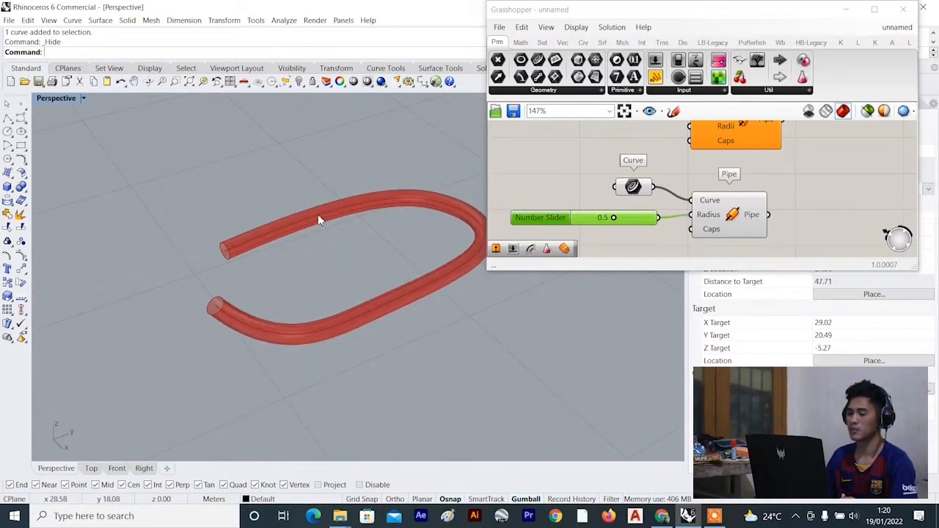
scroll(334, 212, "up", 1)
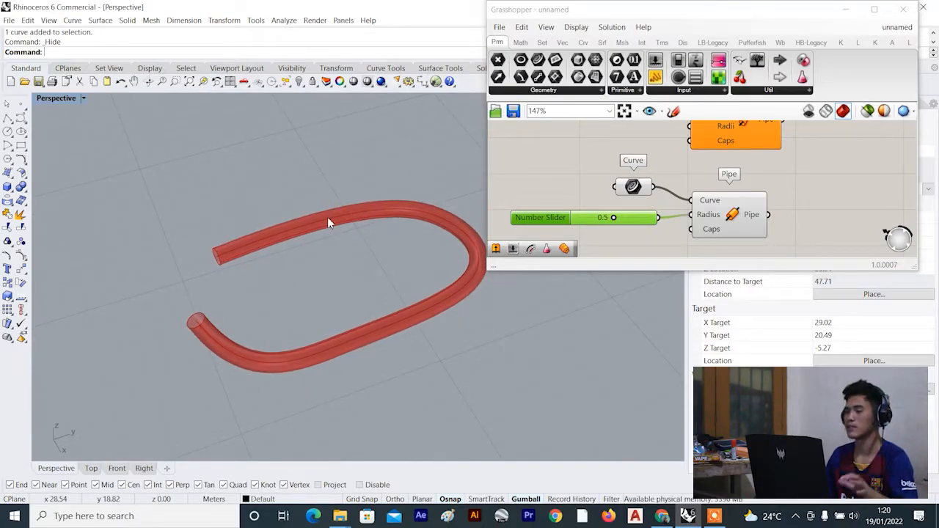
scroll(325, 249, "up", 3)
scroll(699, 205, "down", 2)
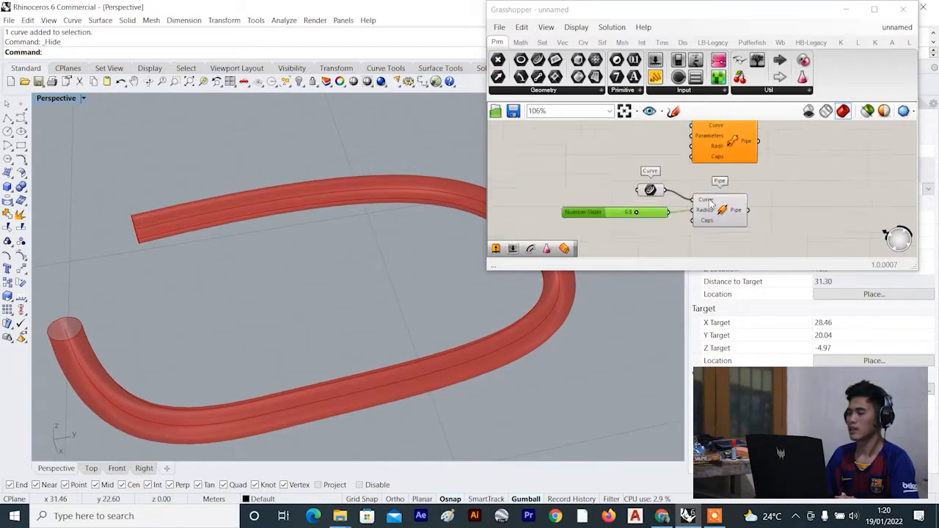
Delete the Pipe component and its radius number slider, keeping the Curve parameter and Pipe Variable.
left_click(700, 228)
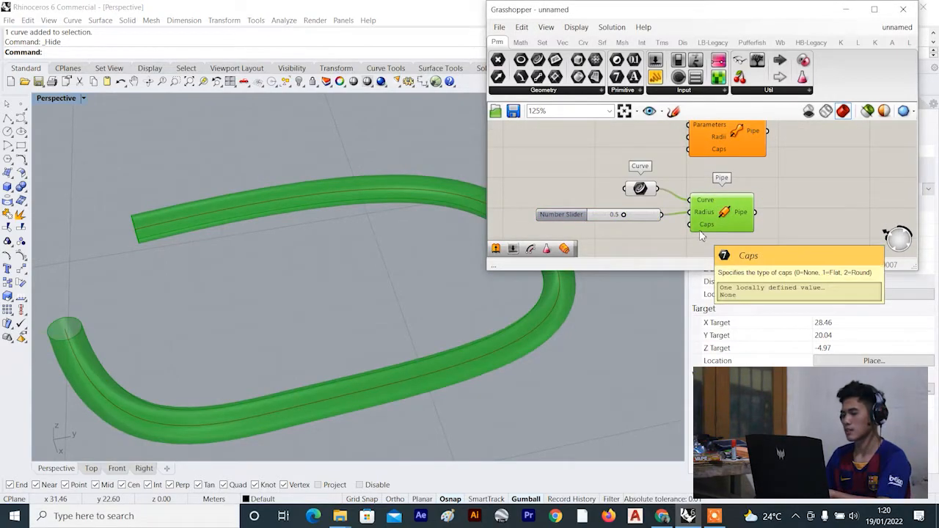
key("Delete")
scroll(646, 222, "up", 2)
left_click(645, 223)
key("Delete")
scroll(657, 210, "down", 5)
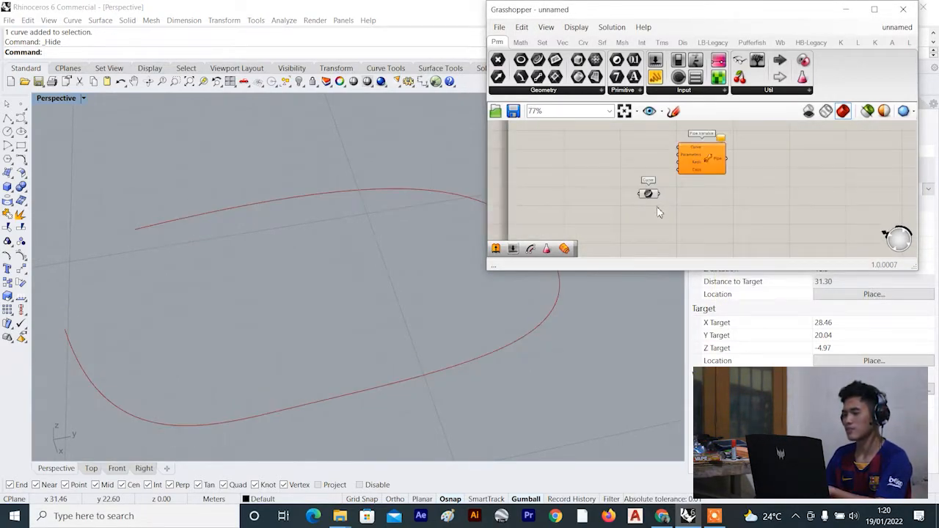
Move the Curve parameter up beside the Pipe Variable component's inputs.
left_click_drag(649, 194, 635, 142)
right_click_drag(676, 158, 741, 205)
scroll(741, 205, "up", 2)
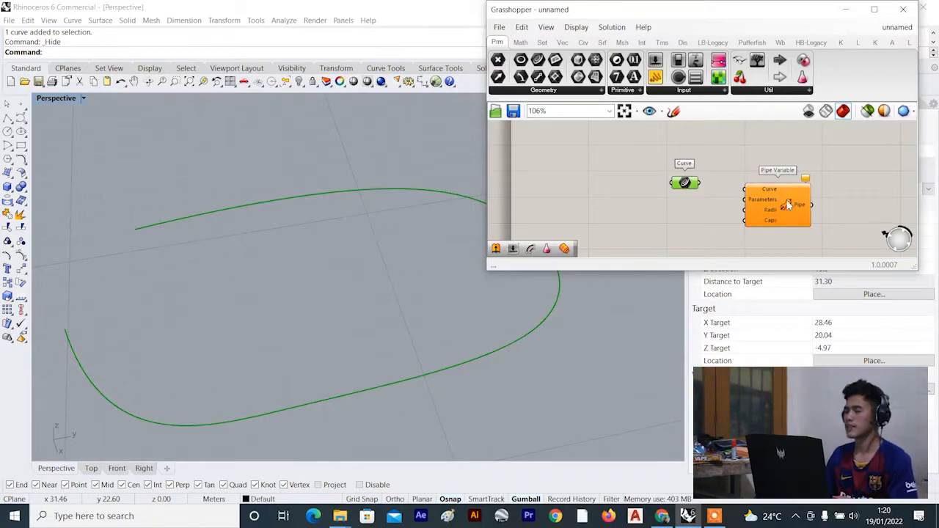
Examine the referenced U-shaped curve in the perspective view, leaving the Curve parameter deselected.
scroll(740, 206, "up", 2)
scroll(197, 223, "down", 4)
right_click_drag(197, 223, 335, 226)
scroll(337, 206, "down", 8)
scroll(268, 218, "up", 6)
scroll(335, 227, "down", 8)
scroll(359, 215, "up", 12)
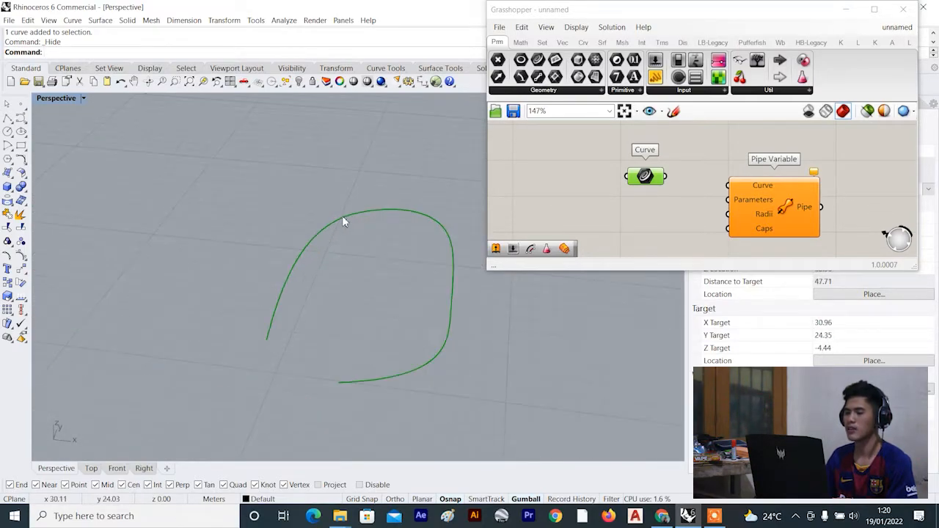
left_click(693, 190)
Shift the Pipe Variable component slightly down and read the description of its Parameters input.
right_click_drag(767, 195, 709, 183)
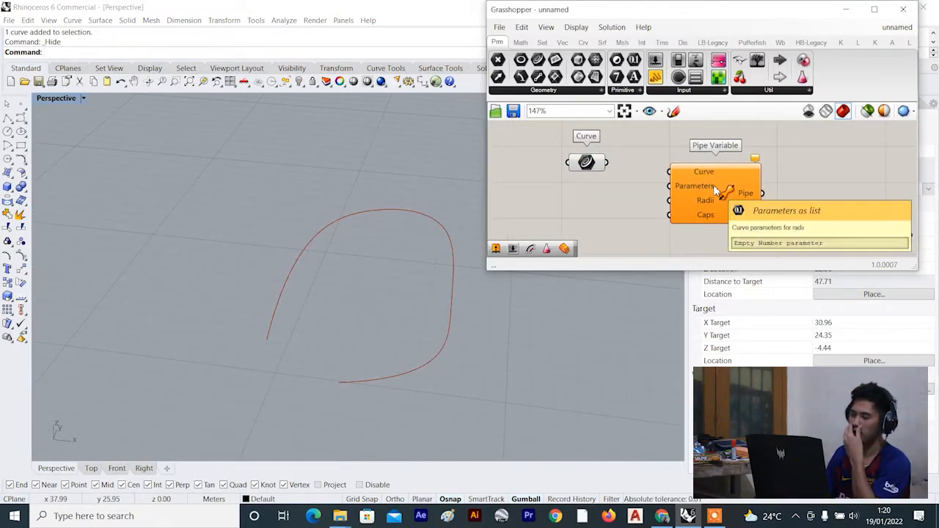
left_click(715, 190)
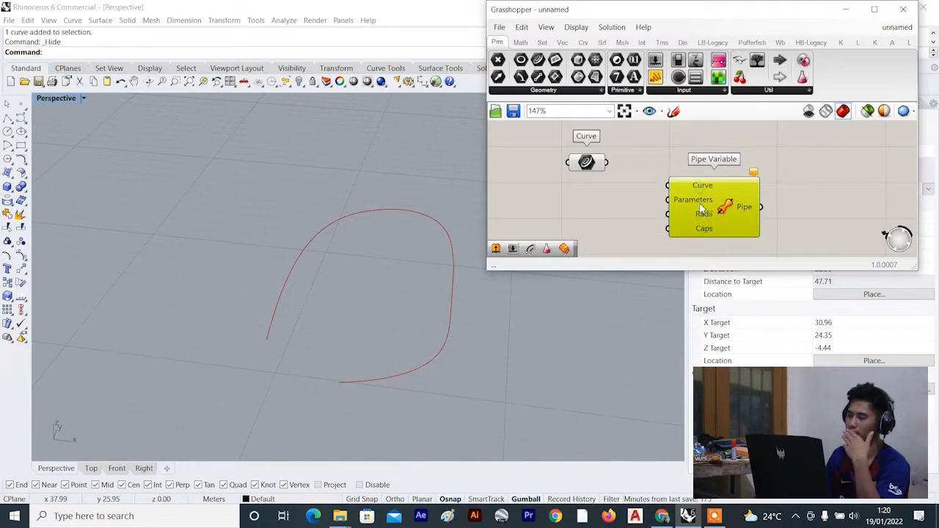
scroll(700, 187, "down", 4)
scroll(697, 185, "up", 3)
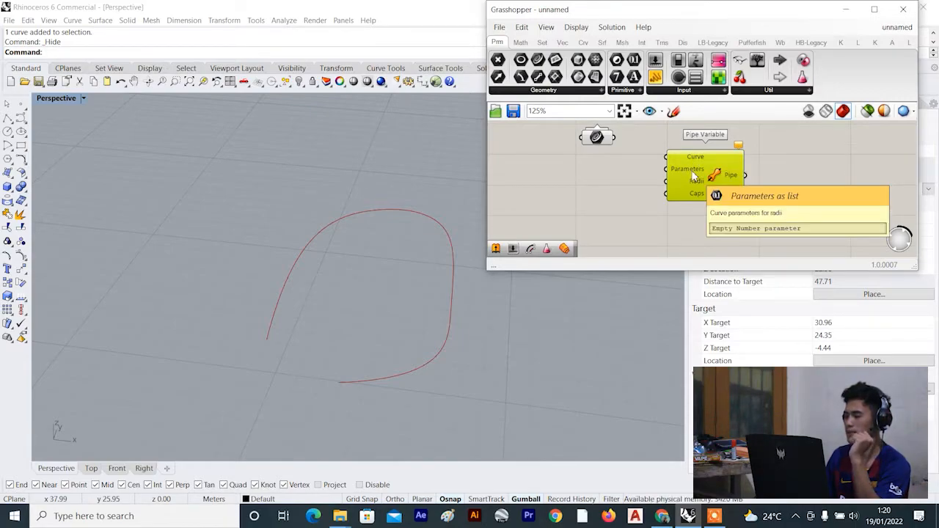
Connect the Curve parameter's output to the Pipe Variable component's Curve input.
left_click(597, 138)
scroll(608, 147, "up", 3)
left_click_drag(608, 147, 722, 170)
scroll(599, 169, "down", 3)
scroll(598, 154, "up", 3)
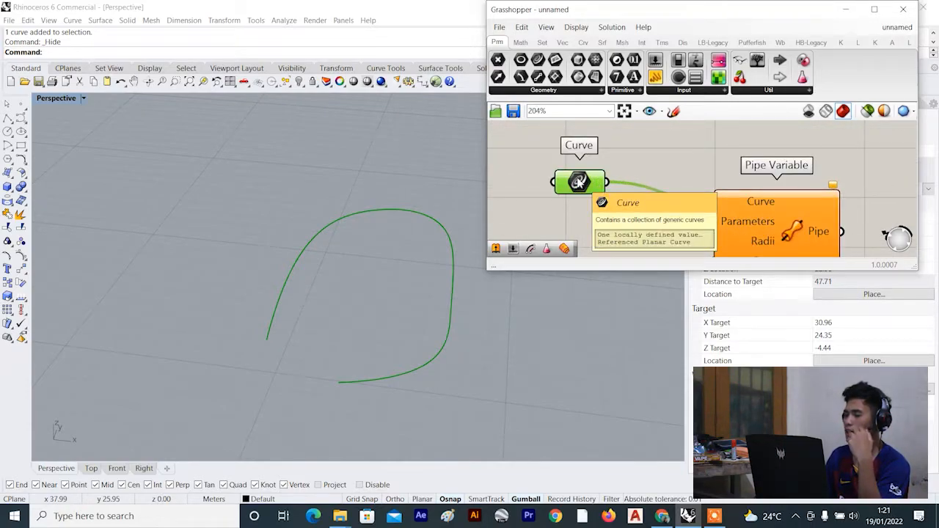
scroll(634, 146, "down", 3)
scroll(604, 176, "up", 5)
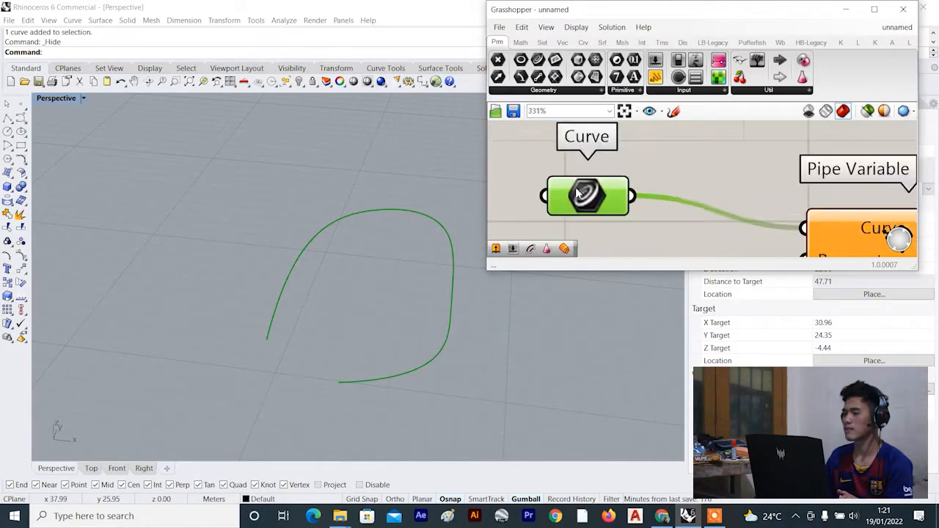
right_click(576, 189)
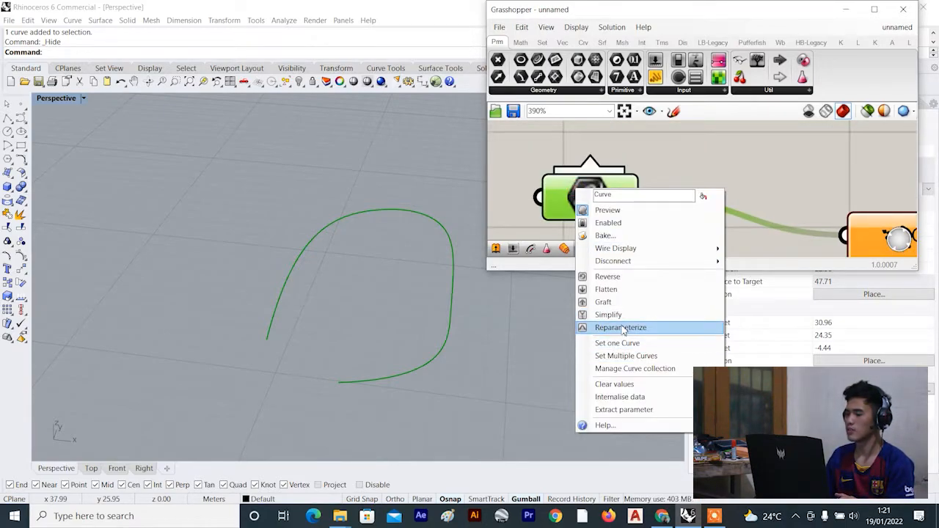
left_click(680, 170)
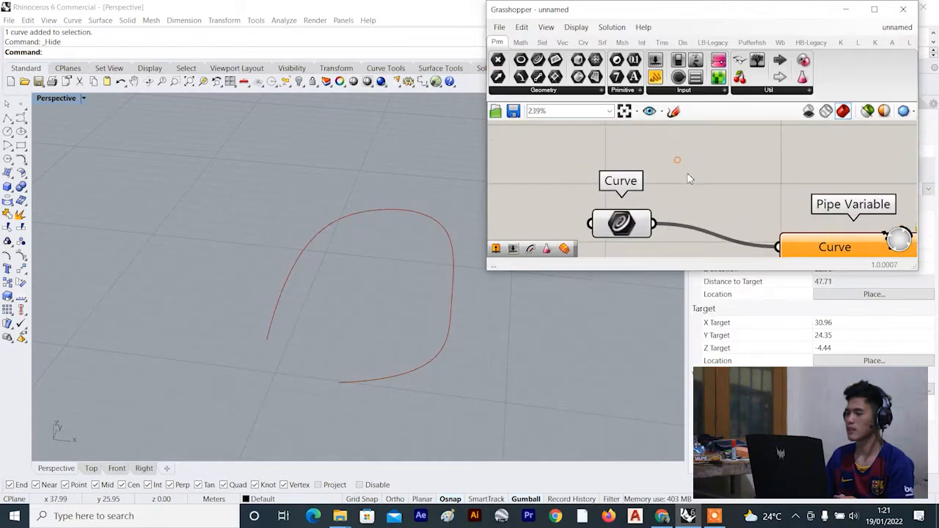
Add a Domain parameter above the Curve parameter and connect the Curve output to it.
double_click(688, 178)
type("domai")
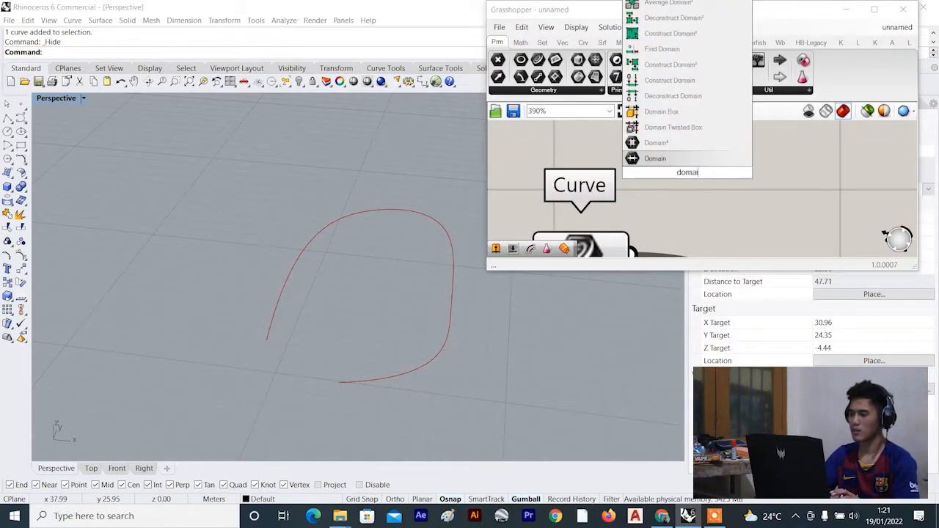
scroll(644, 156, "down", 5)
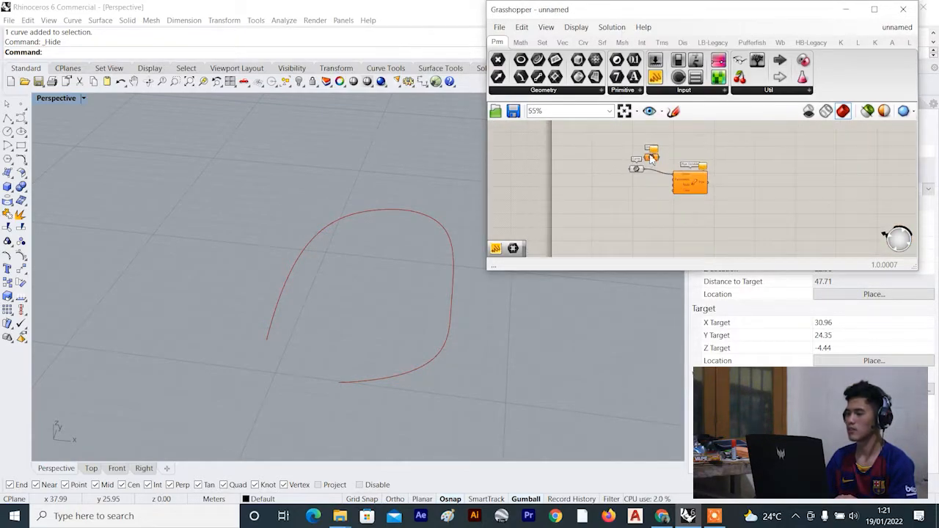
scroll(650, 156, "up", 7)
left_click(670, 158)
scroll(669, 150, "down", 4)
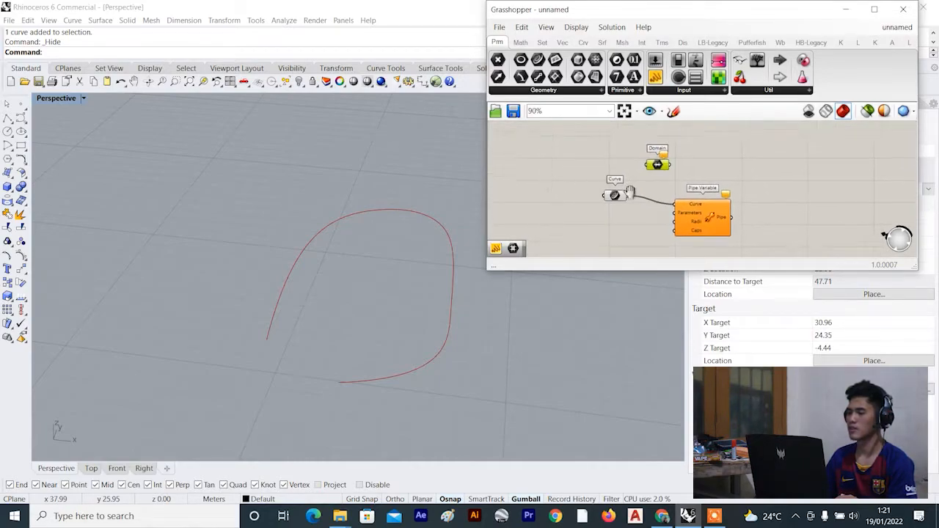
left_click_drag(632, 196, 682, 159)
scroll(682, 160, "down", 2)
right_click_drag(677, 152, 624, 167)
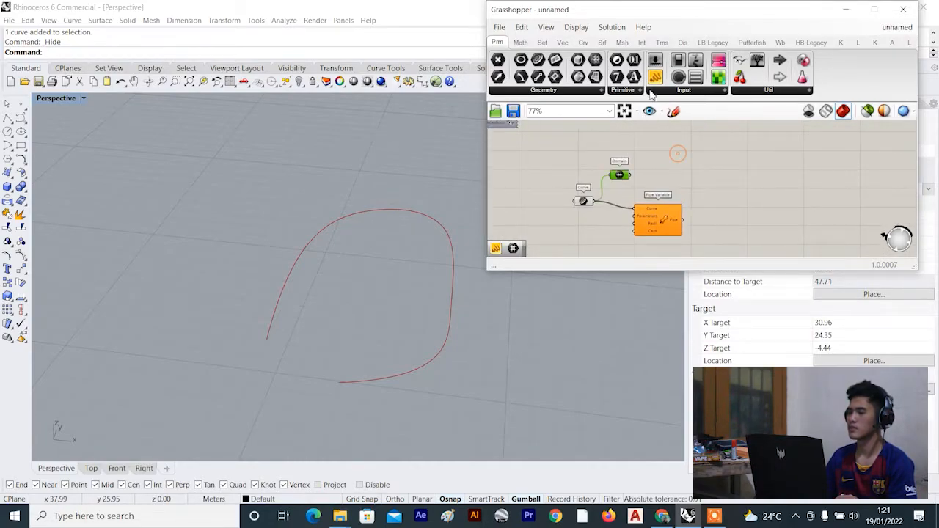
Connect the Domain parameter's output to a new Panel beside it and read the curve's domain.
left_click(655, 77)
left_click(659, 163)
scroll(623, 177, "up", 3)
scroll(606, 152, "up", 2)
left_click_drag(627, 178, 655, 156)
left_click_drag(586, 158, 609, 157)
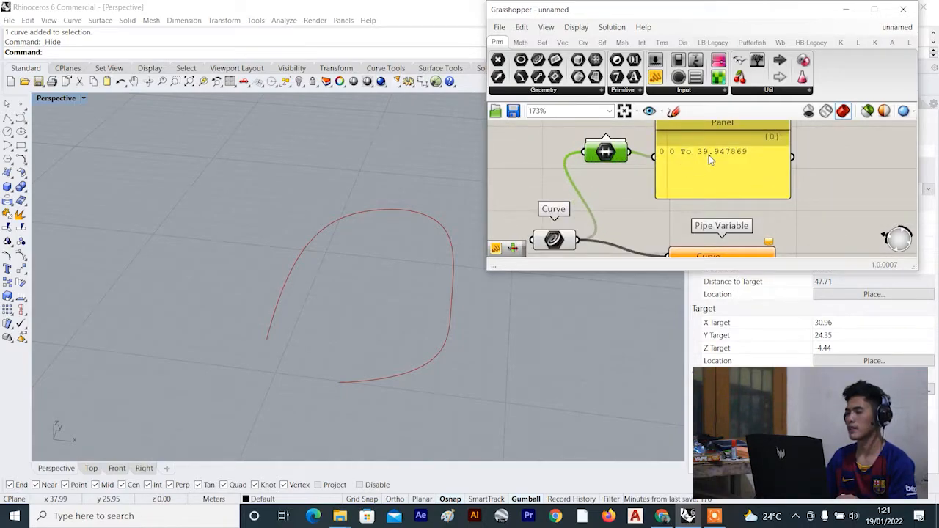
scroll(680, 159, "down", 4)
scroll(695, 159, "up", 4)
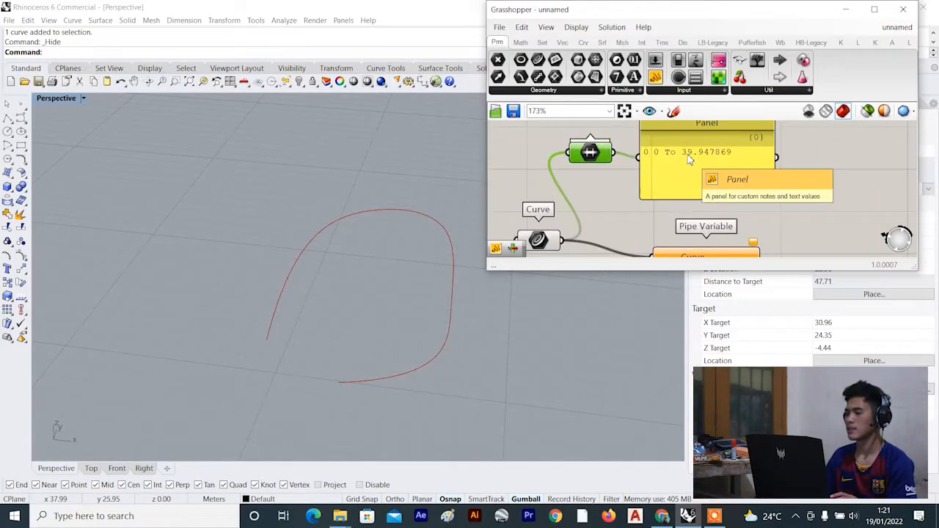
scroll(688, 159, "down", 2)
Reparameterize the Curve parameter.
right_click_drag(562, 183, 597, 218)
scroll(608, 197, "up", 4)
scroll(609, 199, "down", 6)
scroll(602, 217, "up", 4)
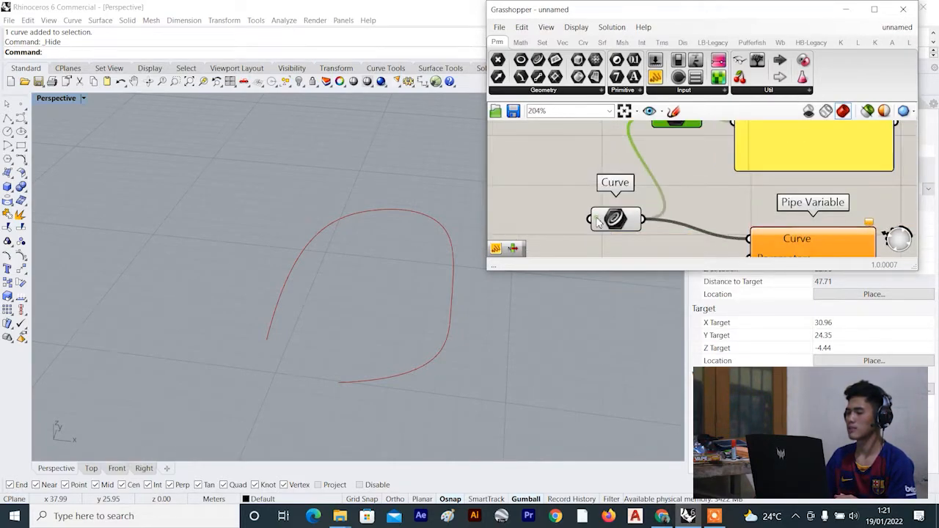
right_click(597, 220)
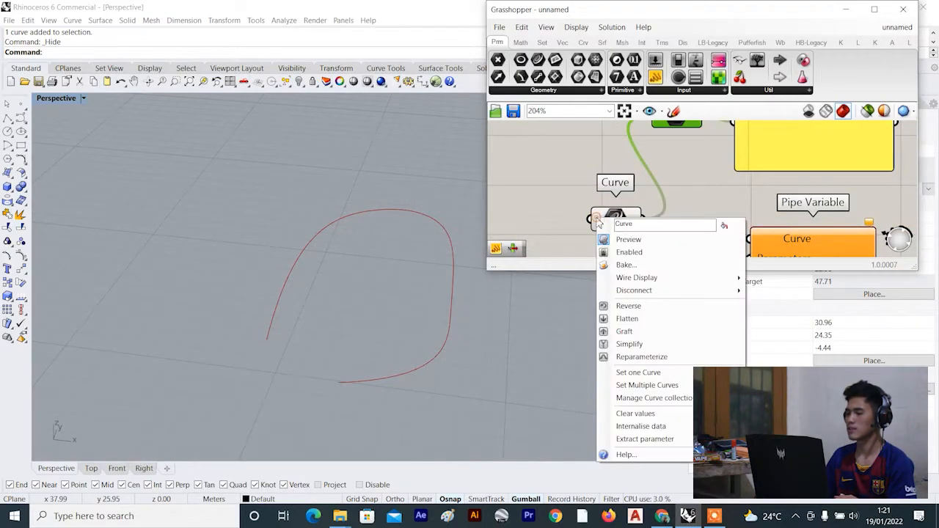
left_click(638, 358)
Check the reparameterized curve's domain in the Panel, and delete the Domain parameter together with the Panel.
scroll(735, 223, "down", 4)
scroll(783, 158, "up", 3)
right_click_drag(783, 158, 737, 189)
scroll(690, 199, "down", 3)
left_click_drag(767, 184, 637, 218)
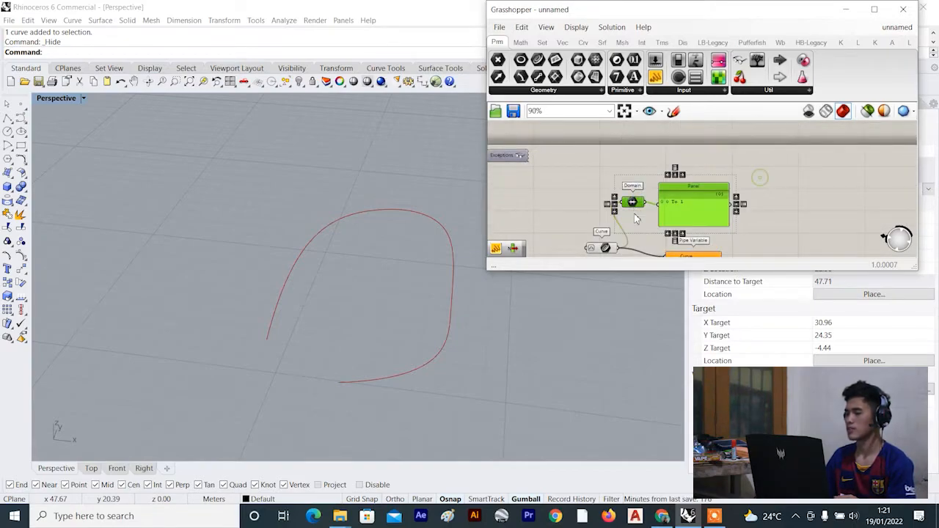
key("Delete")
Nudge the Pipe Variable component slightly and read the description of its Parameters input.
scroll(639, 217, "down", 3)
right_click_drag(652, 206, 632, 167)
scroll(655, 198, "up", 3)
left_click_drag(657, 203, 651, 201)
scroll(648, 210, "down", 3)
scroll(647, 210, "up", 4)
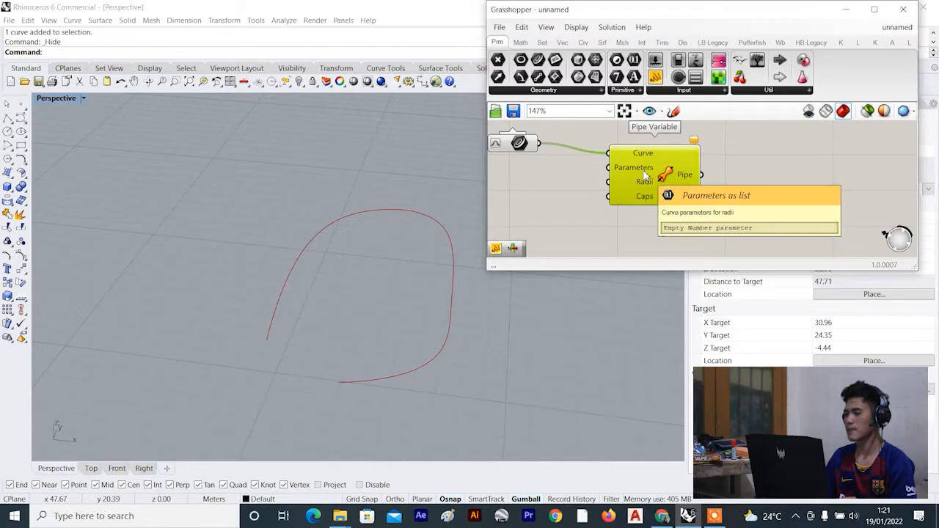
scroll(637, 173, "down", 2)
scroll(619, 211, "up", 4)
mouse_move(618, 211)
right_mouse_down()
mouse_move(638, 171)
mouse_move(630, 212)
right_mouse_up()
Add an Evaluate Curve component below Pipe Variable and connect the Curve parameter to its Curve input.
scroll(637, 172, "down", 4)
scroll(635, 191, "down", 3)
double_click(632, 215)
type("evalu")
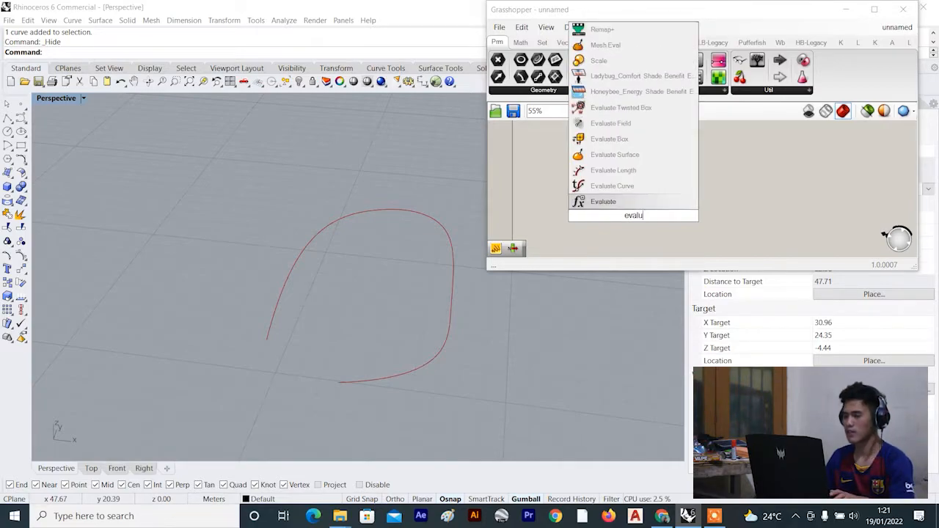
left_click(618, 189)
scroll(630, 214, "up", 1)
scroll(603, 182, "up", 4)
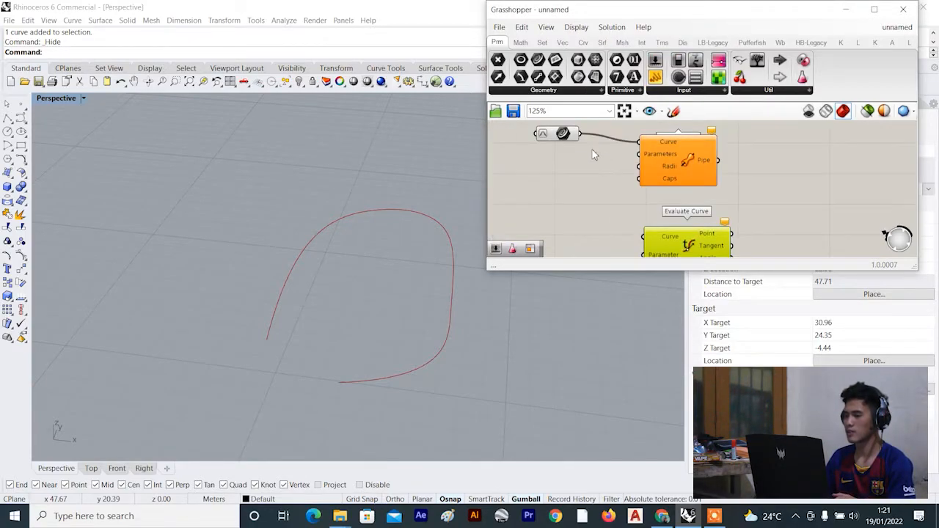
left_click_drag(586, 139, 644, 236)
scroll(657, 216, "down", 4)
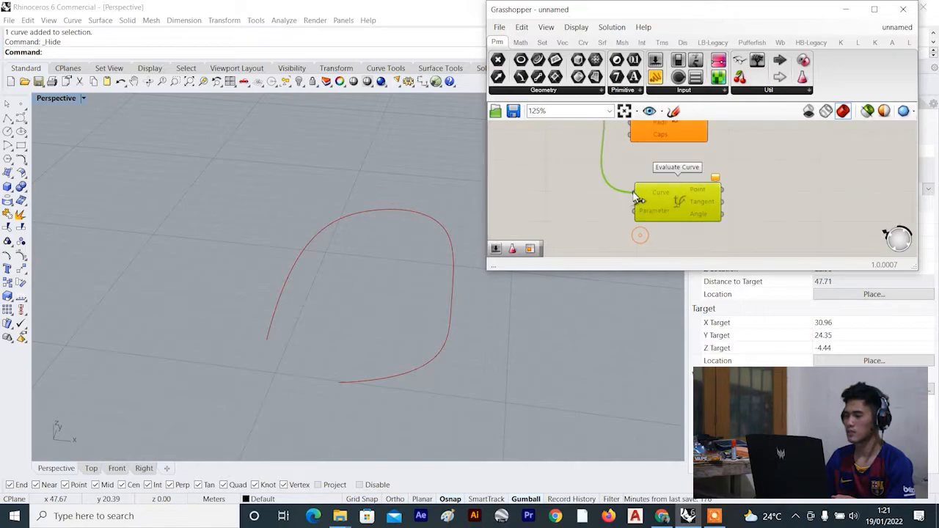
Connect a new 0 to 1 number slider with two decimals to Evaluate Curve's Parameter input and set it to 0.57.
scroll(660, 209, "up", 3)
double_click(606, 192)
type("0.1")
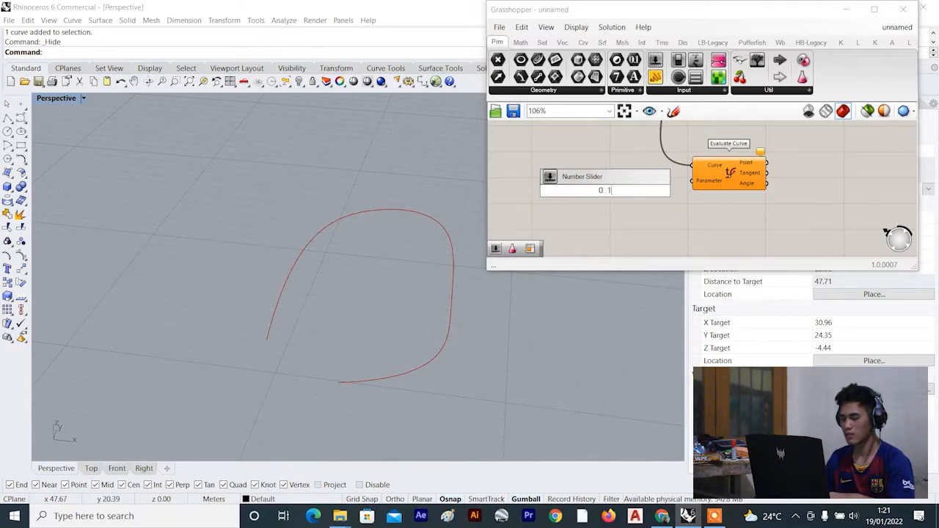
key("BackSpace")
type("100")
key("Return")
left_click_drag(670, 190, 691, 180)
scroll(591, 191, "up", 3)
left_click_drag(589, 189, 641, 195)
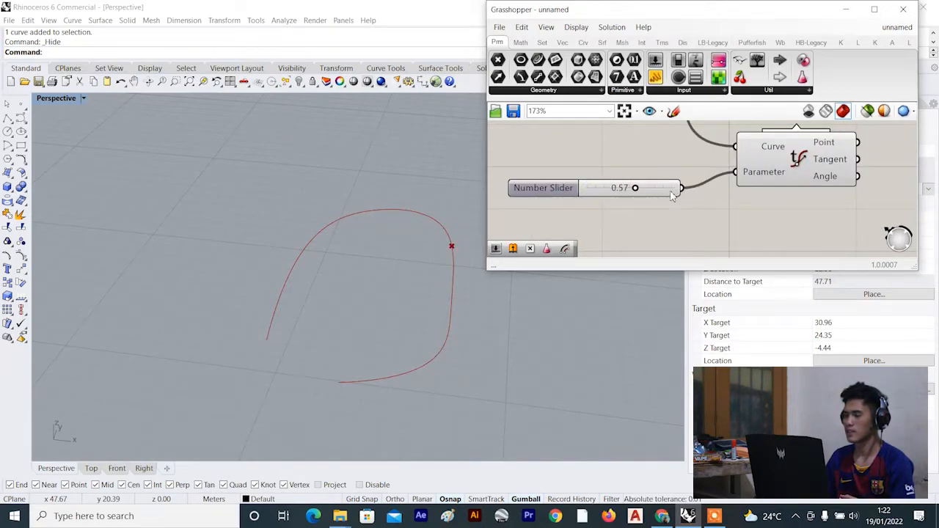
Delete the Evaluate Curve component together with its number slider.
scroll(628, 208, "down", 5)
scroll(706, 187, "up", 3)
left_click_drag(749, 173, 590, 226)
left_click_drag(809, 165, 578, 219)
key("Delete")
Move the Pipe Variable component down, clear of the Curve parameter.
scroll(633, 213, "down", 3)
scroll(649, 167, "up", 3)
left_click_drag(650, 169, 654, 195)
scroll(649, 188, "down", 4)
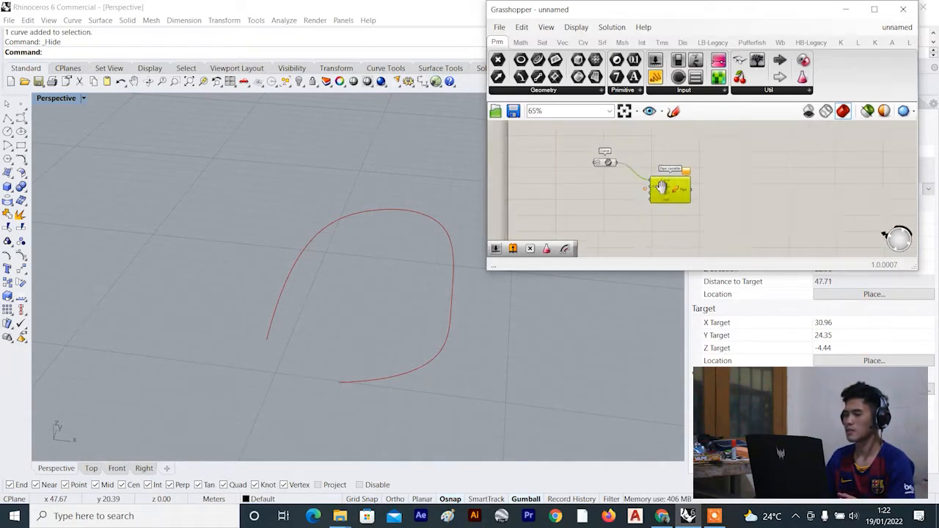
scroll(605, 185, "up", 3)
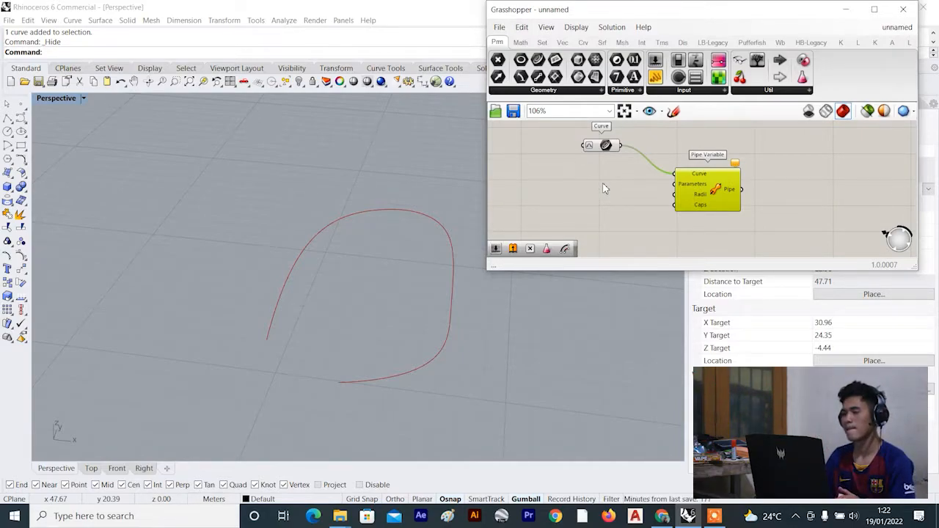
Add a Gene Pool beside the Pipe Variable component's inputs, below the Curve parameter.
scroll(679, 198, "up", 2)
scroll(580, 187, "up", 1)
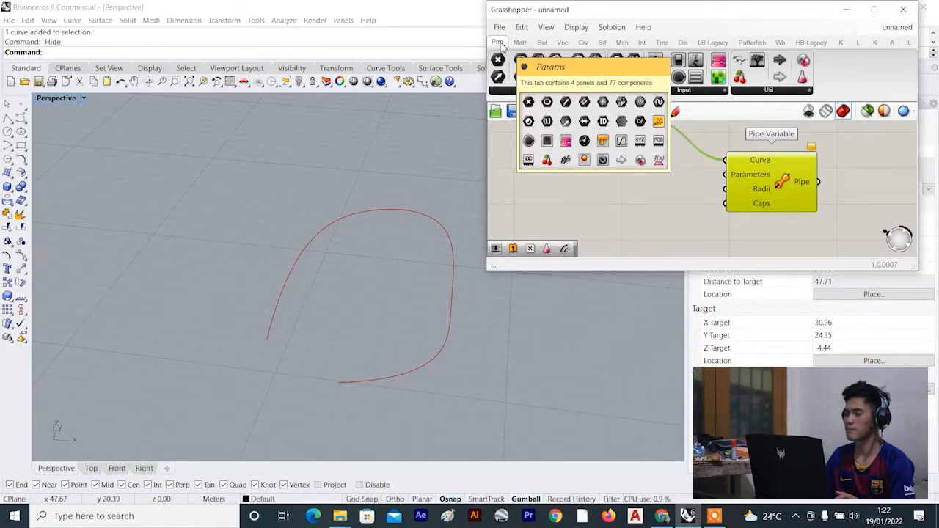
left_click(802, 79)
left_click(579, 177)
scroll(651, 177, "down", 5)
scroll(644, 179, "up", 4)
left_click(638, 185)
left_click_drag(627, 191, 622, 192)
scroll(635, 189, "up", 2)
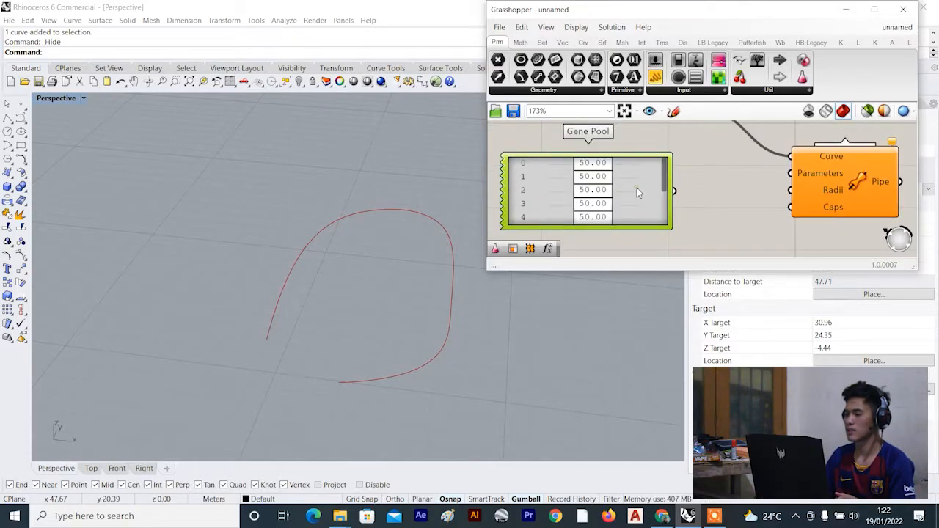
Set the Gene Pool's gene count to 5.
double_click(637, 192)
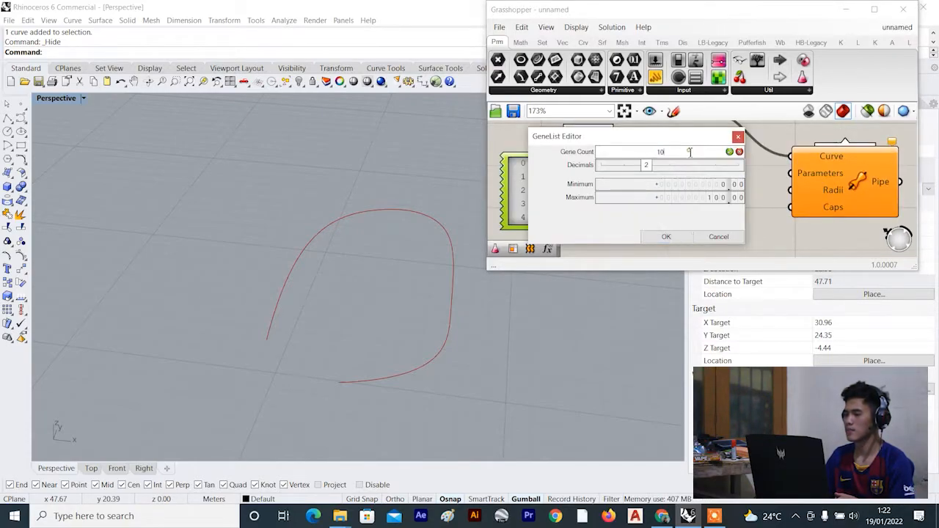
left_click(729, 152)
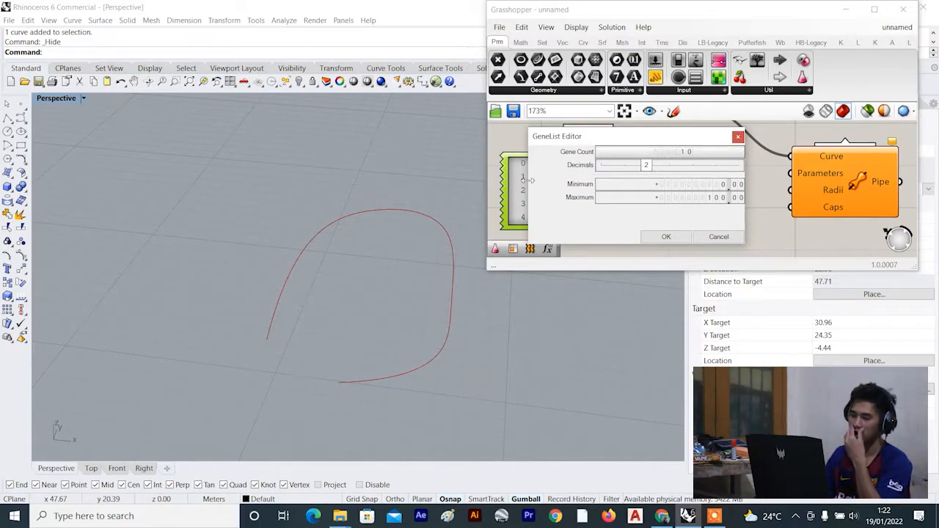
double_click(687, 156)
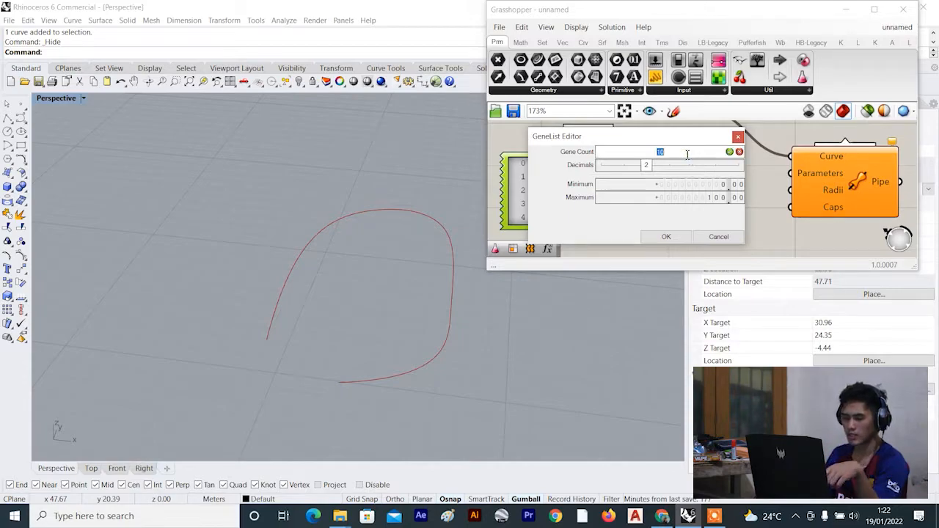
type("5")
left_click(728, 151)
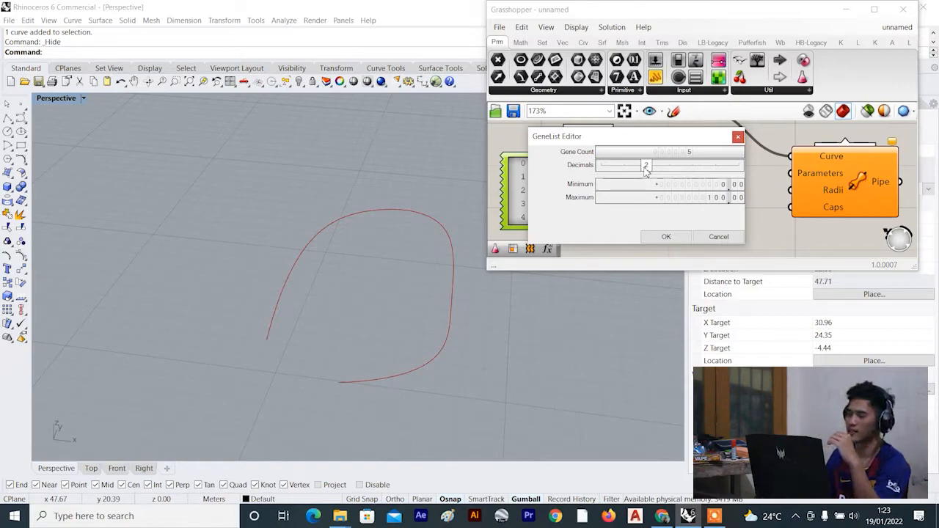
Set the Gene Pool's maximum value to 1 and apply the gene list settings.
double_click(720, 198)
type("1")
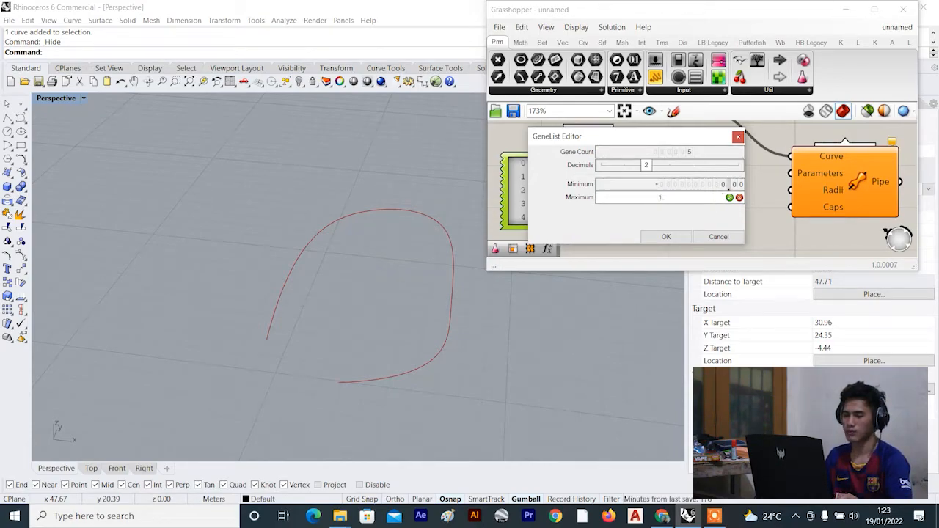
left_click(729, 198)
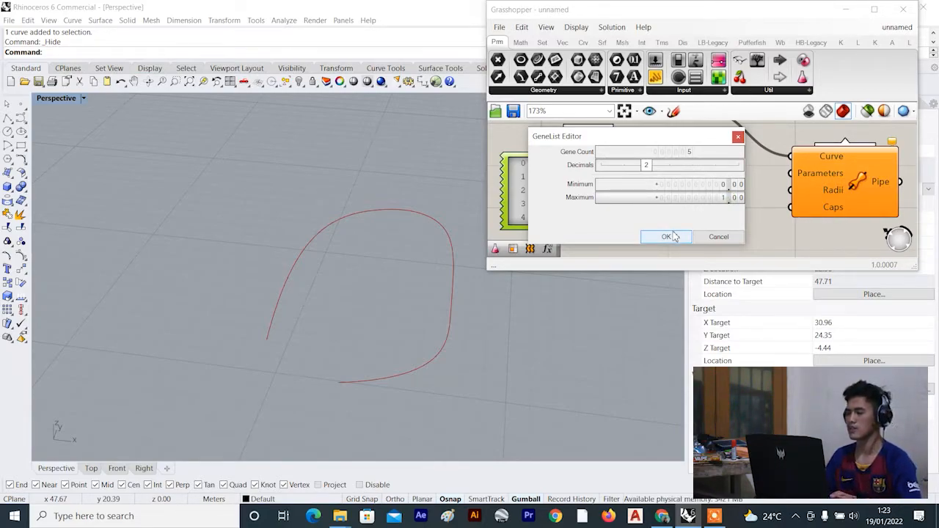
left_click(673, 236)
Connect the Gene Pool's output to the Pipe Variable component's Parameters input and shift the Gene Pool slightly.
scroll(671, 230, "down", 2)
left_click_drag(649, 189, 735, 176)
left_click_drag(630, 200, 640, 191)
Set the Gene Pool values 0 to 4 to 1.00, 0.17, 0.72, 0.37 and 0.00.
scroll(640, 191, "up", 3)
left_click_drag(608, 160, 660, 160)
left_click_drag(608, 177, 565, 182)
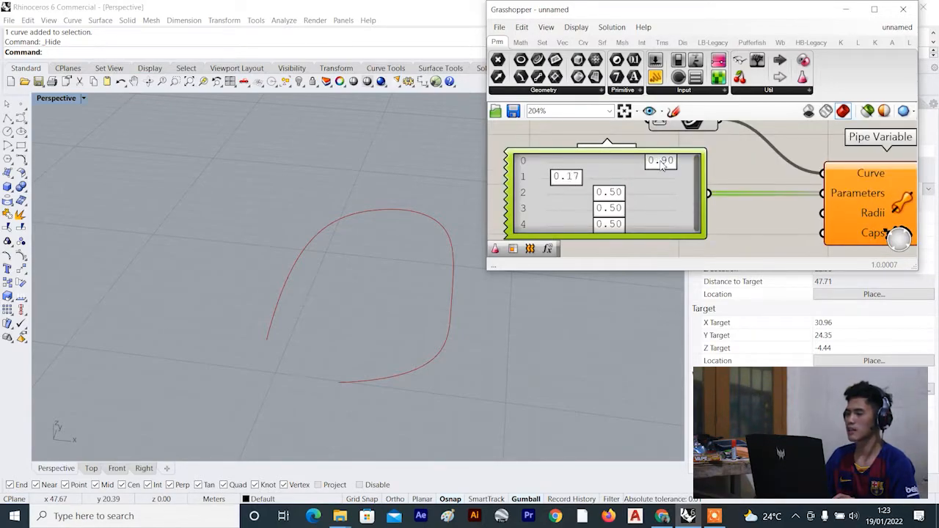
left_click_drag(662, 161, 688, 165)
left_click_drag(603, 195, 519, 230)
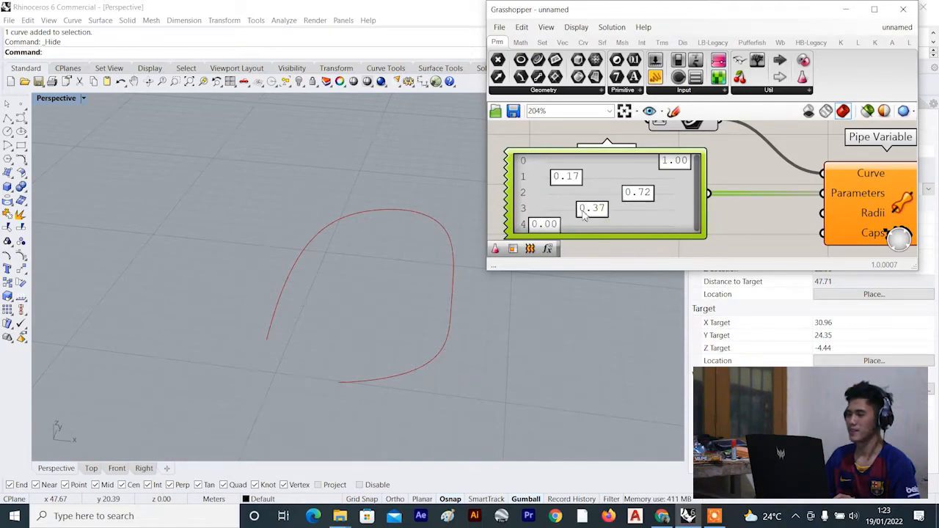
Read the description of the Pipe Variable component's Radii input and move the Gene Pool slightly up.
scroll(636, 185, "down", 3)
left_click(640, 162)
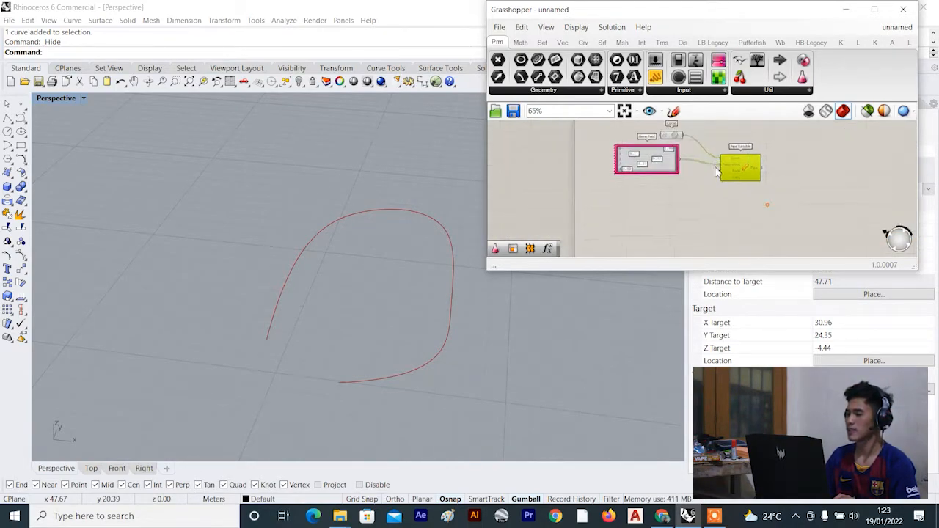
scroll(745, 161, "up", 3)
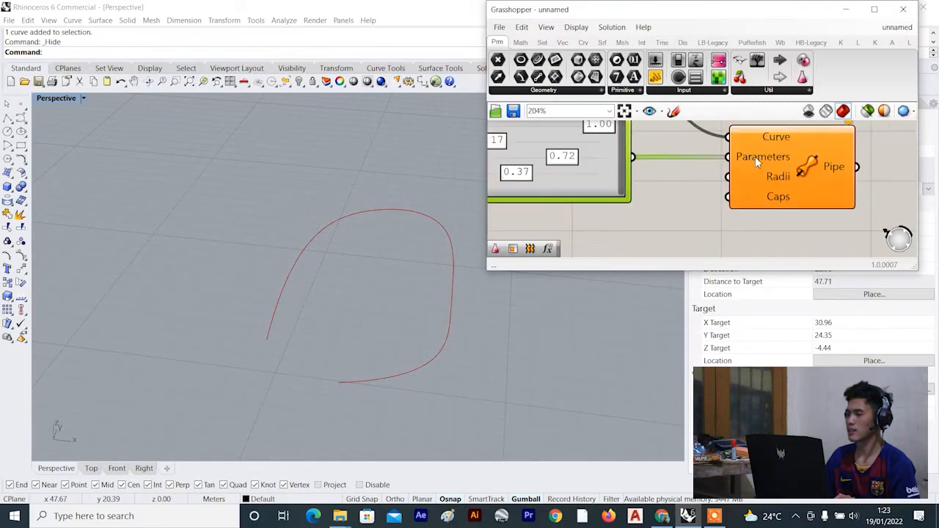
scroll(756, 161, "down", 4)
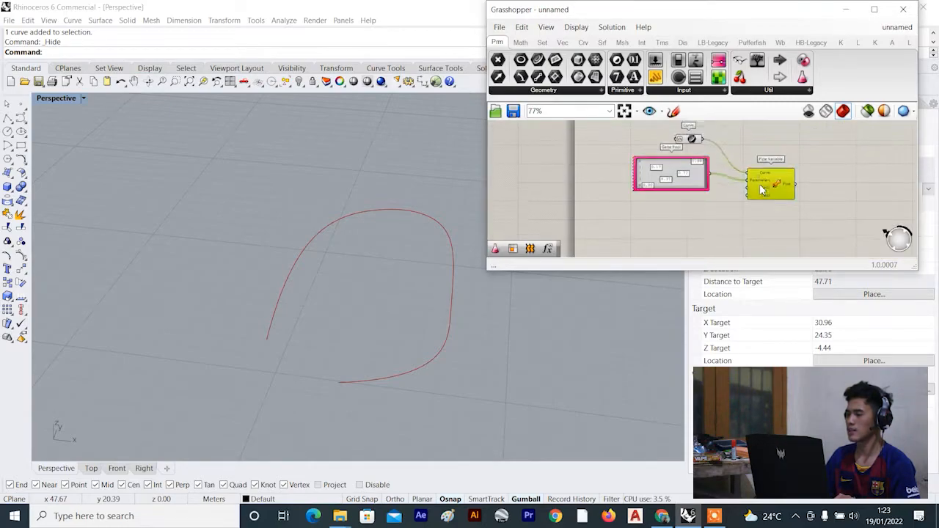
scroll(762, 191, "up", 2)
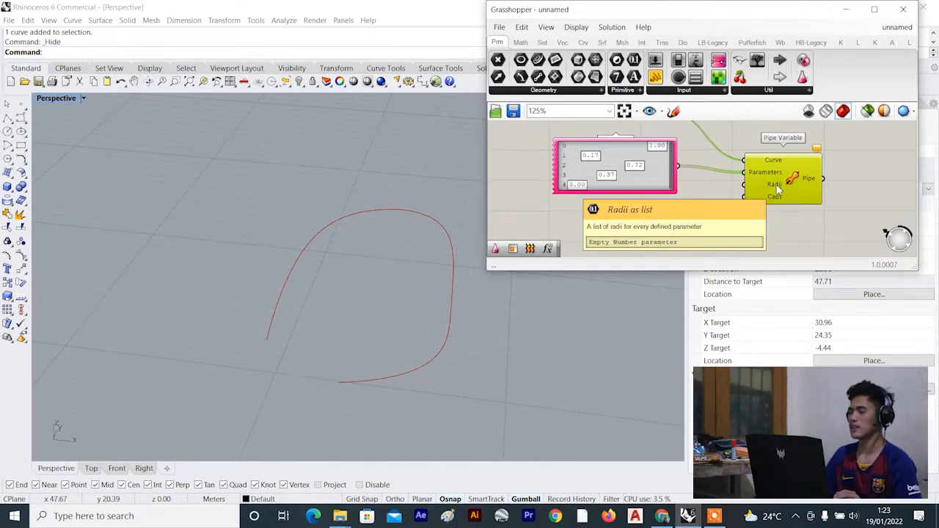
left_click_drag(659, 179, 662, 171)
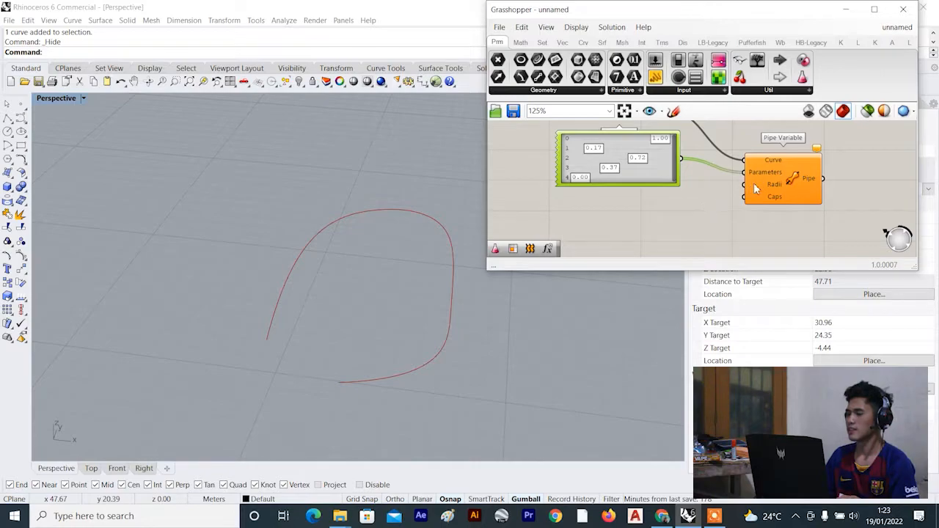
Move the Curve parameter slightly away from the Gene Pool on the canvas.
left_click_drag(754, 190, 760, 189)
scroll(639, 207, "down", 4)
scroll(649, 201, "up", 3)
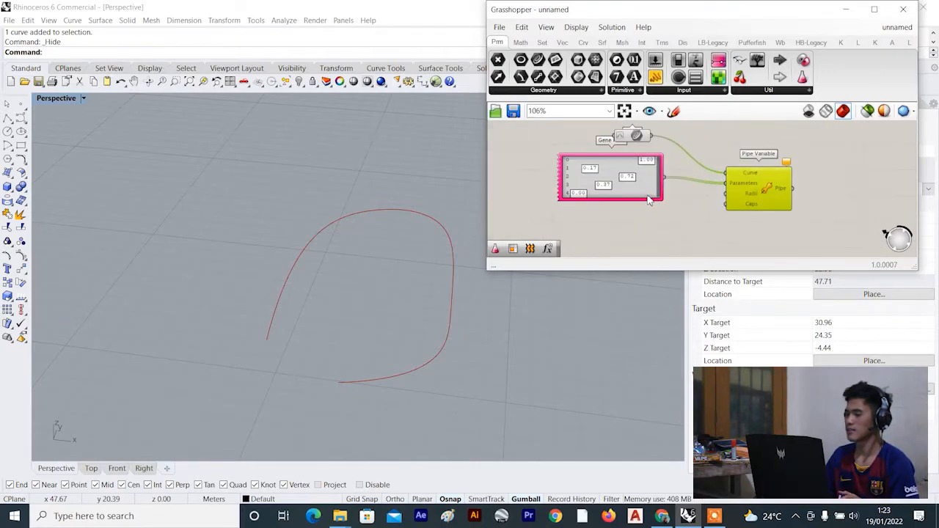
left_click_drag(646, 136, 663, 138)
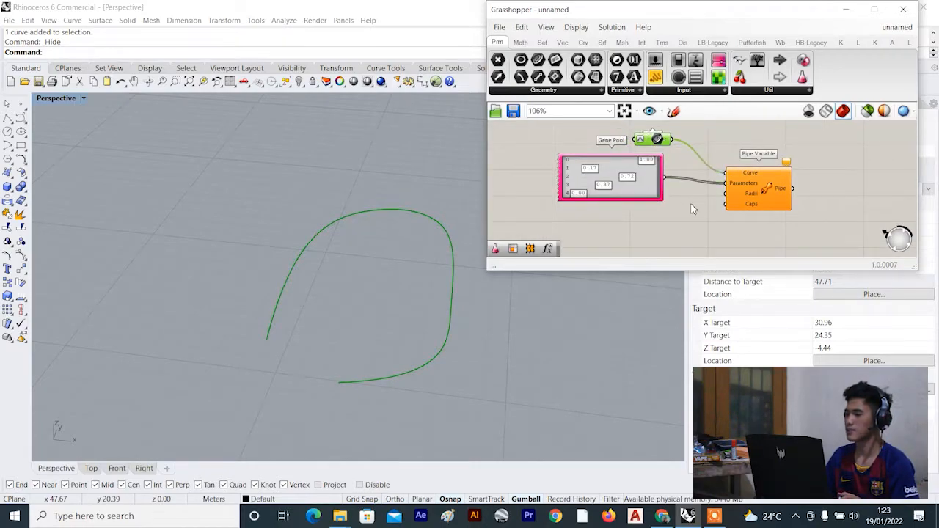
Place a second Gene Pool directly below the first one.
scroll(704, 197, "down", 2)
scroll(675, 198, "down", 1)
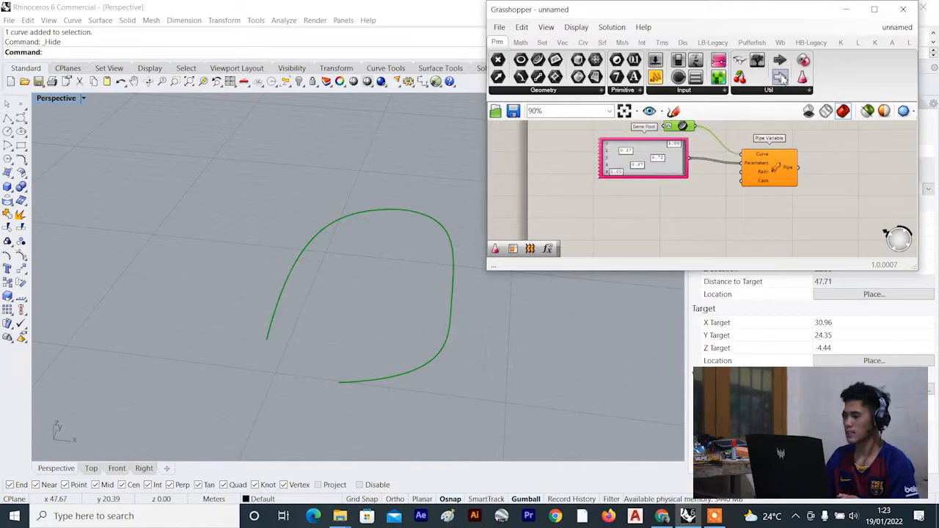
left_click_drag(782, 79, 645, 213)
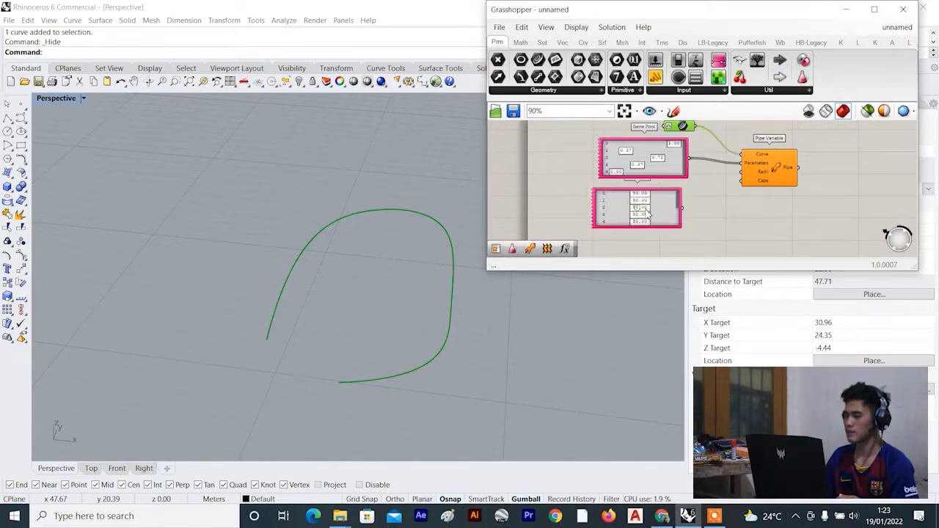
scroll(660, 209, "up", 4)
Set the second Gene Pool's gene count to 5 and its maximum to 1, and apply the gene list settings.
double_click(680, 207)
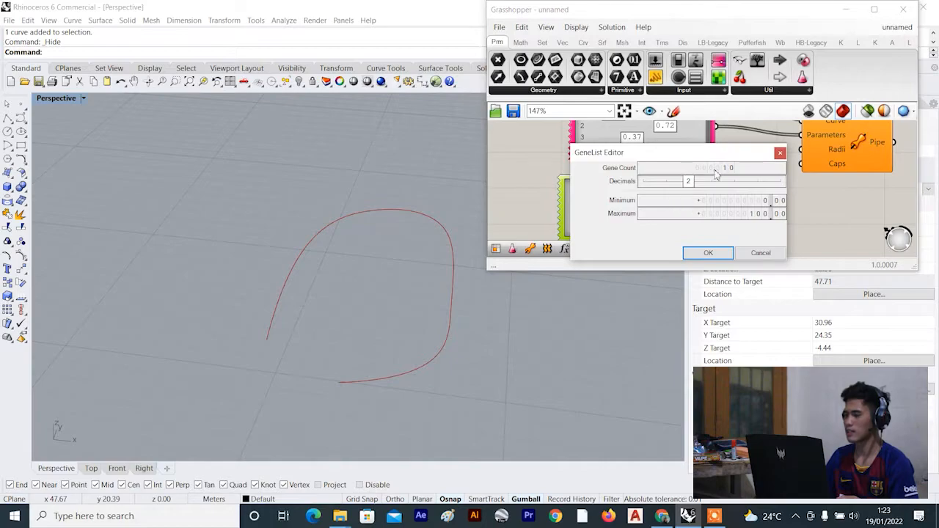
double_click(726, 168)
type("5")
left_click(771, 168)
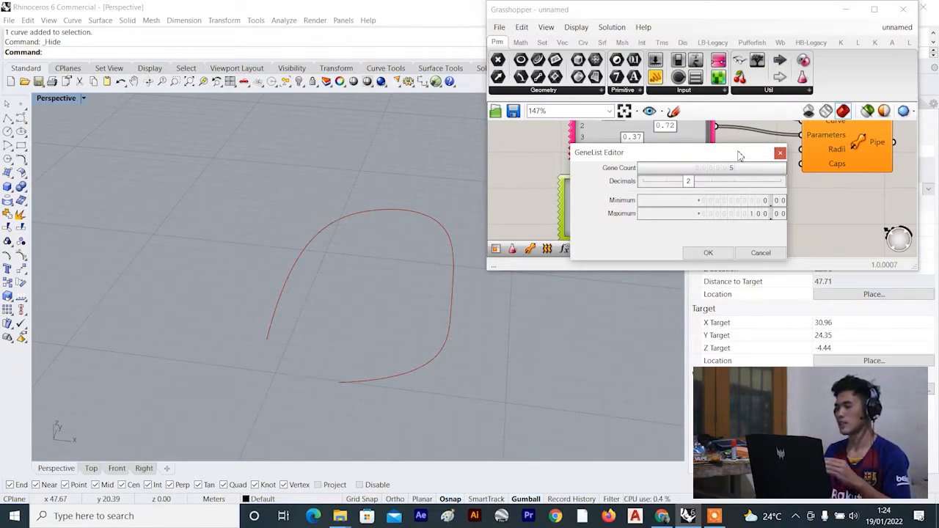
double_click(762, 214)
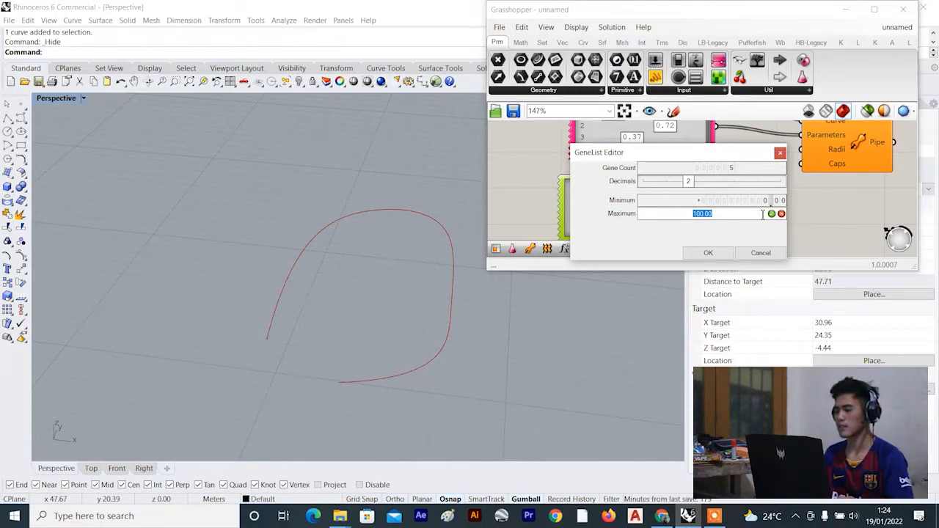
type("1")
key("Return")
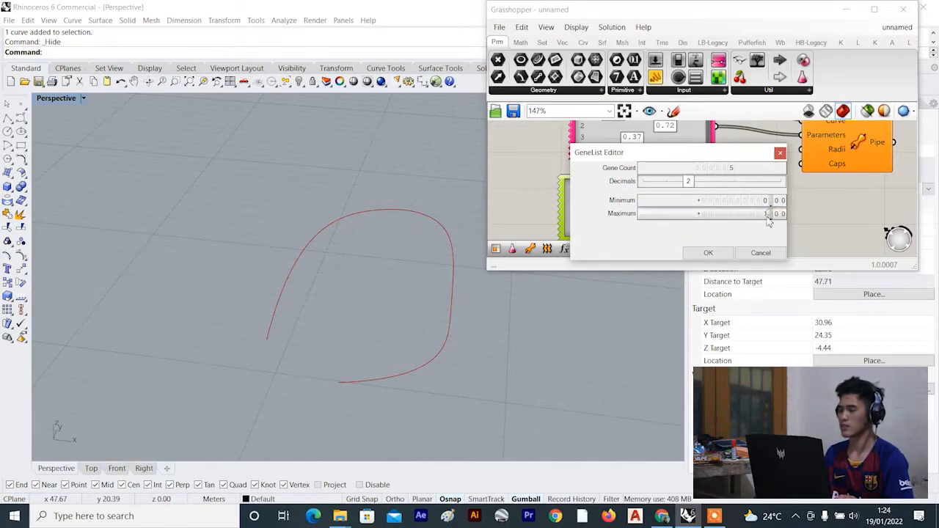
left_click(708, 252)
Connect the second Gene Pool's output to the Pipe Variable component's Radii input.
right_click_drag(715, 216, 715, 191)
left_click_drag(710, 184, 780, 149)
scroll(262, 271, "down", 5)
scroll(300, 275, "up", 5)
right_click_drag(306, 285, 269, 274)
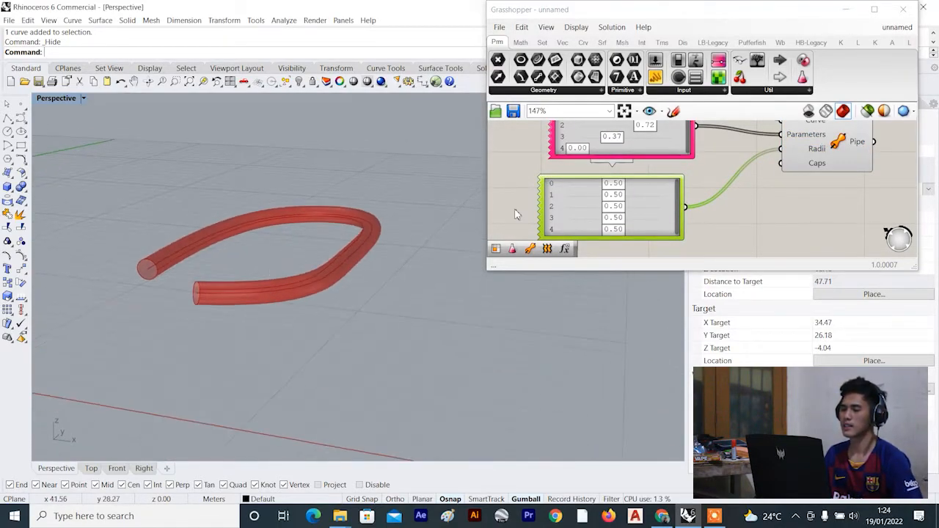
Examine the generated pipe and compare the value rows of the Parameters and Radii Gene Pools.
scroll(527, 232, "down", 3)
scroll(582, 201, "up", 4)
scroll(624, 201, "down", 4)
right_click_drag(629, 197, 624, 214)
right_click_drag(624, 218, 624, 206)
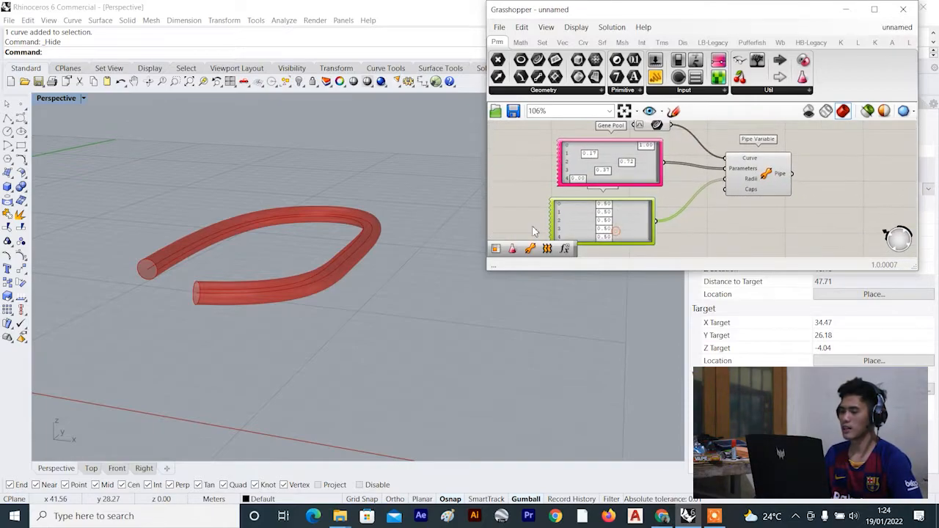
scroll(272, 286, "up", 3)
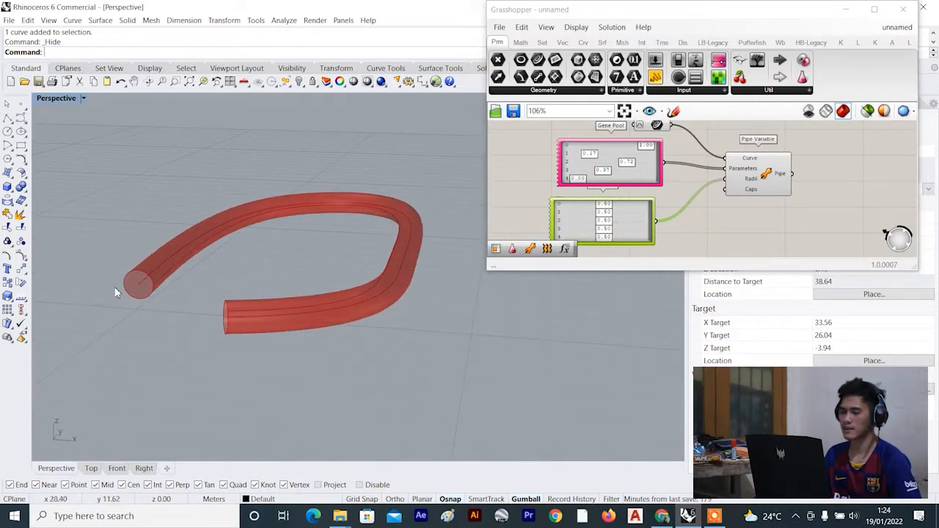
right_click_drag(643, 217, 635, 197)
scroll(616, 199, "up", 4)
scroll(529, 173, "down", 3)
right_click_drag(503, 184, 517, 174)
scroll(578, 151, "up", 3)
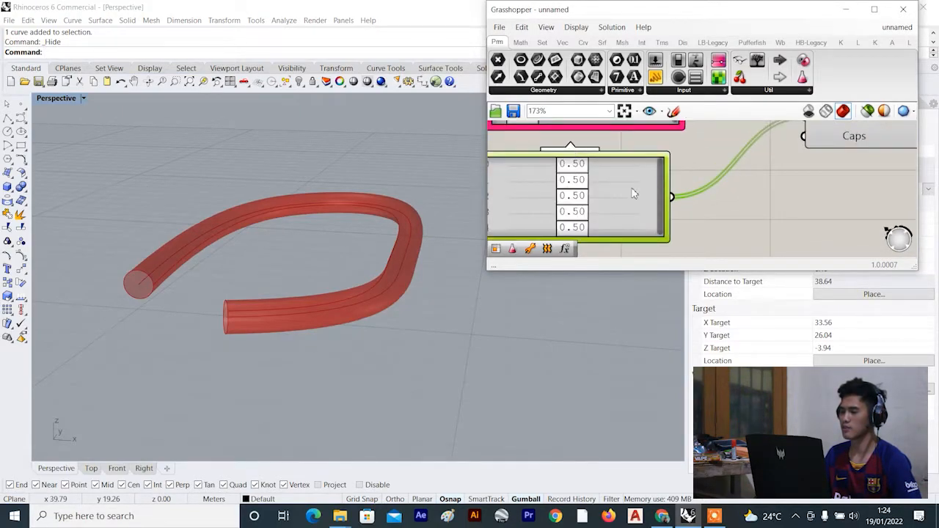
scroll(633, 190, "down", 4)
scroll(645, 175, "up", 4)
right_click_drag(567, 175, 588, 167)
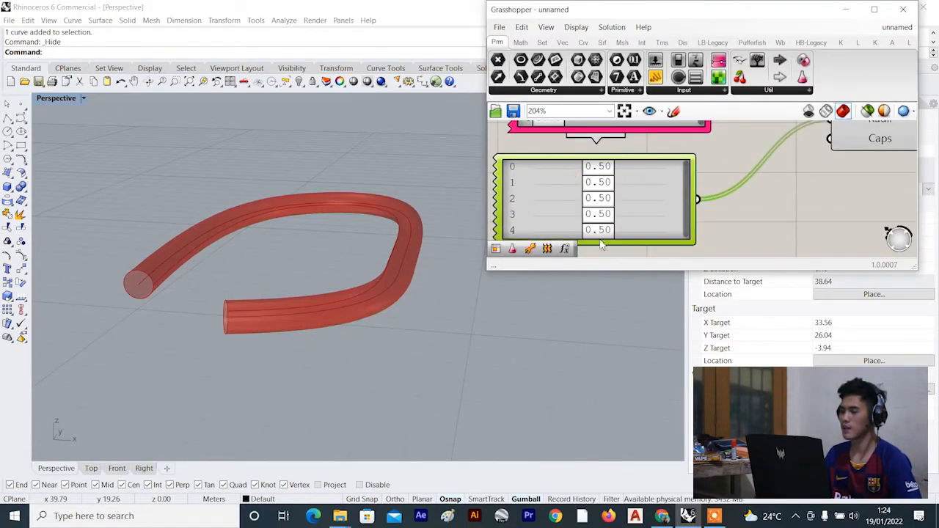
scroll(595, 220, "down", 5)
scroll(594, 209, "up", 2)
scroll(590, 212, "down", 2)
scroll(559, 218, "up", 2)
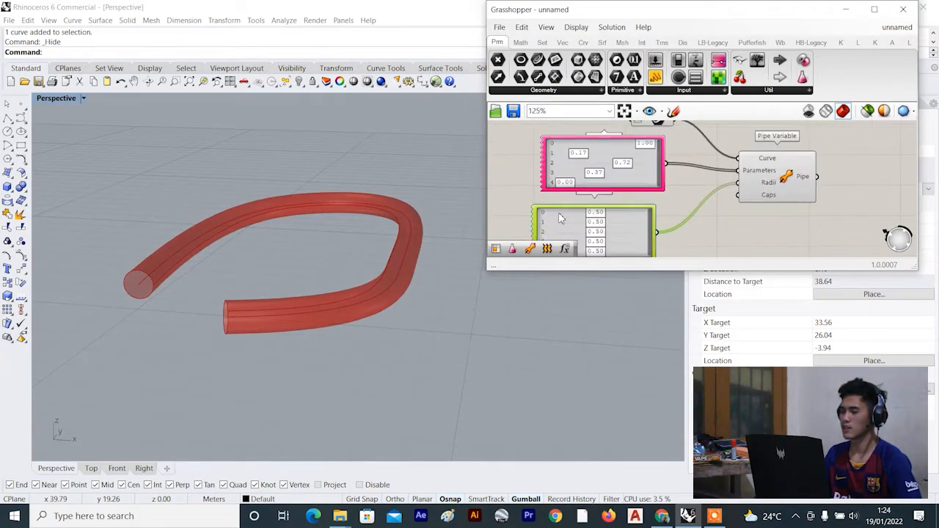
scroll(587, 215, "up", 1)
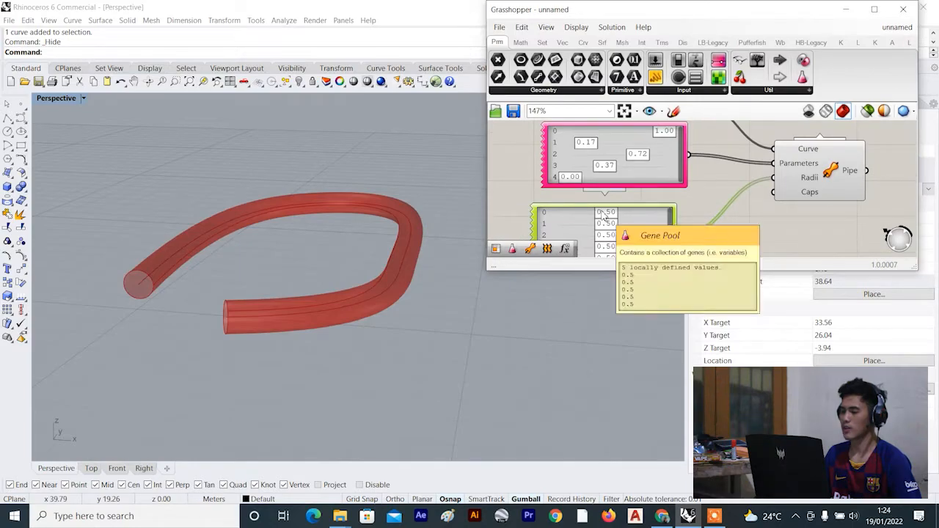
scroll(634, 148, "down", 4)
scroll(612, 190, "up", 3)
right_click_drag(622, 178, 618, 210)
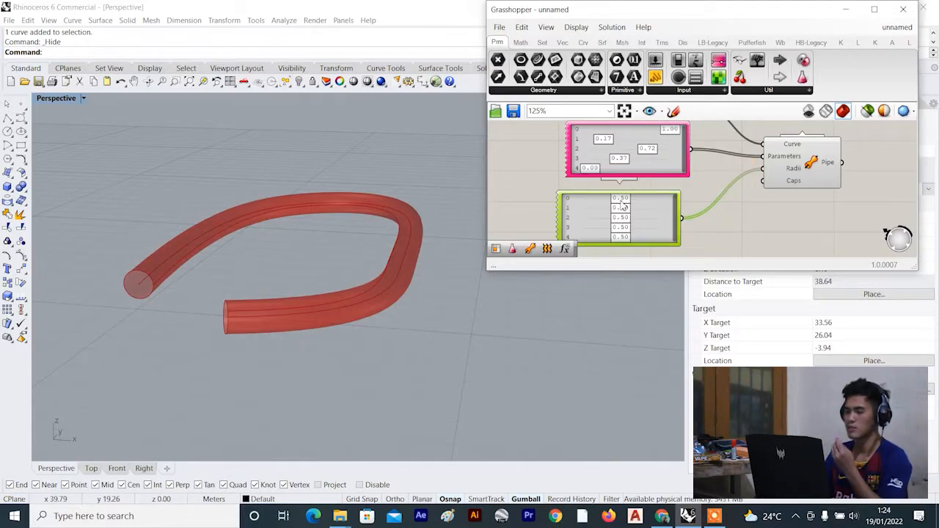
Set values 0 and 1 of the Radii Gene Pool to 0.91 and 0.35.
left_click_drag(621, 203, 656, 202)
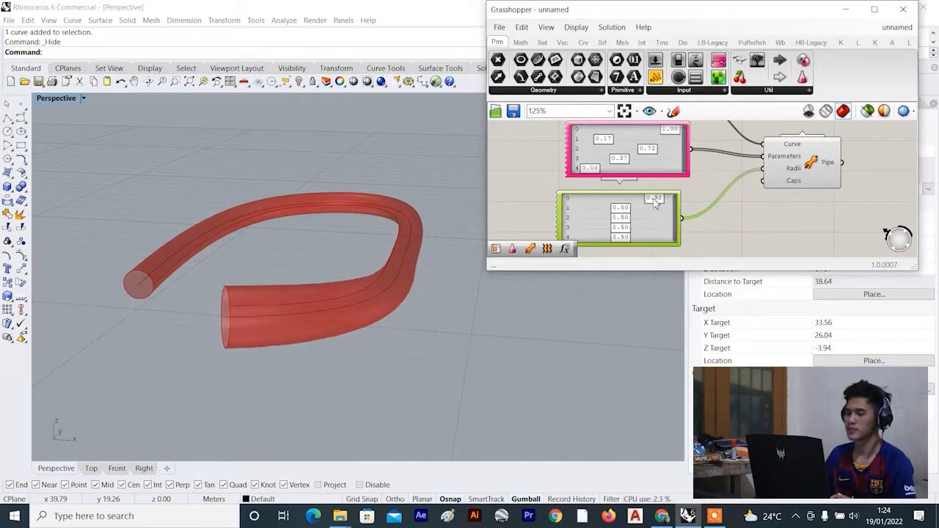
scroll(645, 200, "down", 3)
scroll(632, 207, "up", 5)
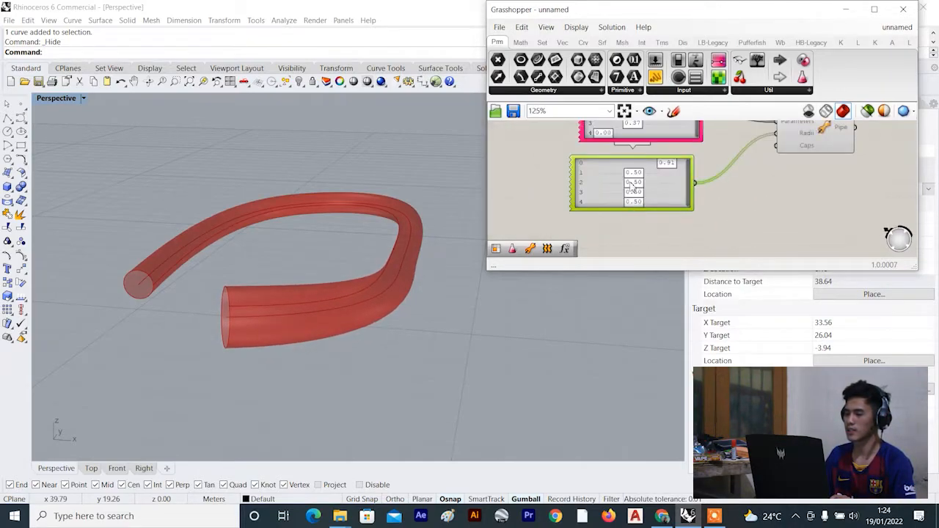
left_click_drag(635, 168, 615, 176)
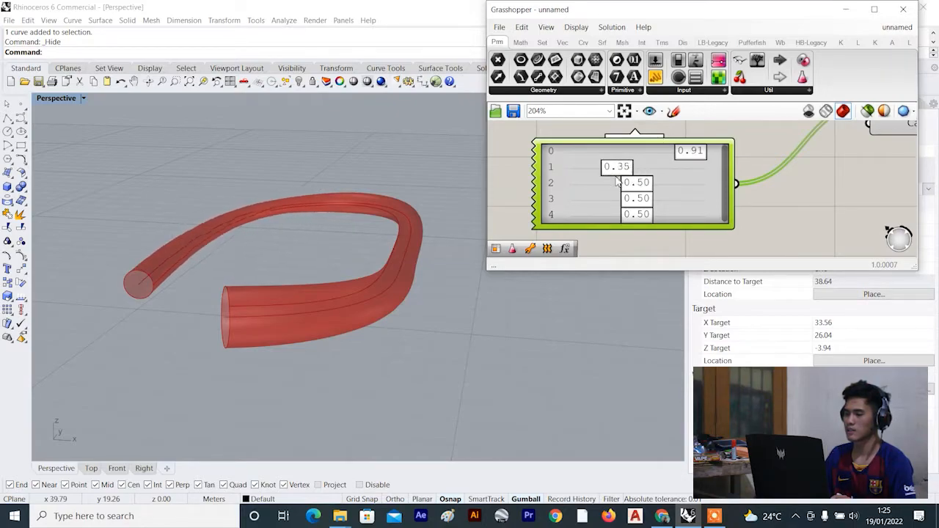
Set values 2, 3 and 4 of the Radii Gene Pool to about 0.80, 0.36 and 0.83.
scroll(329, 259, "down", 6)
scroll(330, 260, "up", 4)
mouse_move(329, 259)
right_mouse_down()
mouse_move(357, 241)
mouse_move(336, 248)
right_mouse_up()
scroll(308, 242, "up", 5)
scroll(272, 234, "down", 6)
scroll(293, 264, "up", 2)
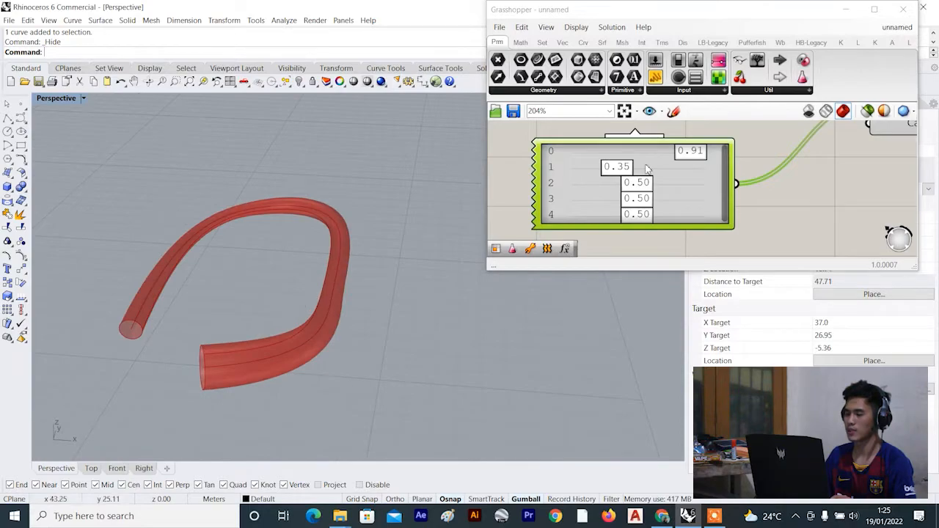
scroll(647, 169, "down", 3)
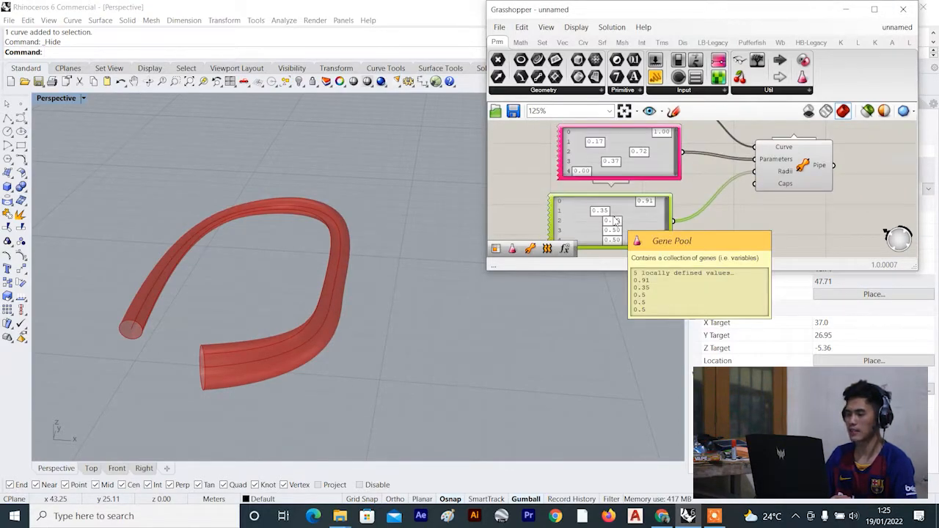
scroll(615, 220, "up", 3)
left_click_drag(614, 224, 654, 213)
scroll(602, 235, "down", 3)
scroll(612, 220, "up", 3)
scroll(313, 237, "down", 7)
scroll(314, 236, "up", 6)
mouse_move(315, 236)
right_mouse_down()
mouse_move(354, 235)
mouse_move(321, 220)
mouse_move(320, 232)
right_mouse_up()
scroll(320, 232, "up", 4)
right_click_drag(610, 190, 624, 230)
scroll(625, 224, "down", 4)
scroll(629, 180, "up", 3)
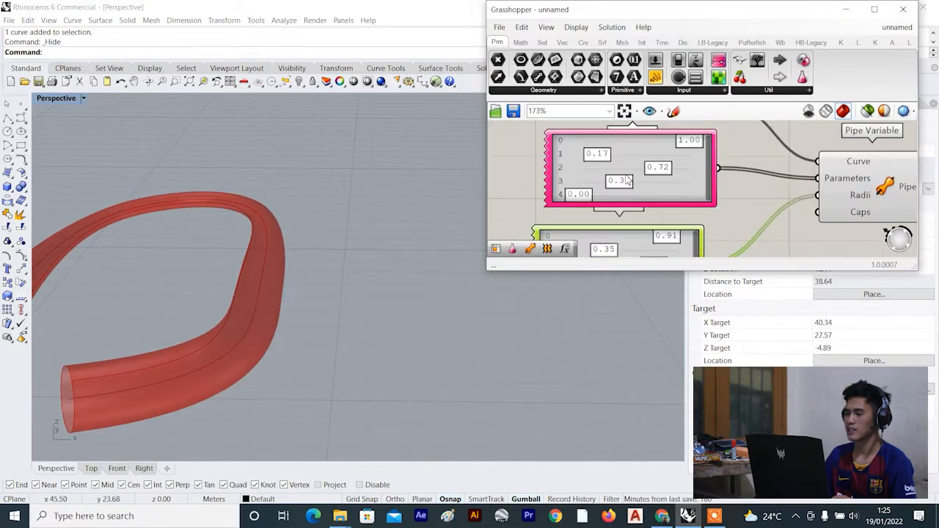
Set values 1, 2 and 3 of the Parameters Gene Pool to about 0.09, 0.30 and 0.56.
scroll(289, 247, "down", 10)
scroll(261, 249, "up", 7)
right_click_drag(259, 251, 292, 266)
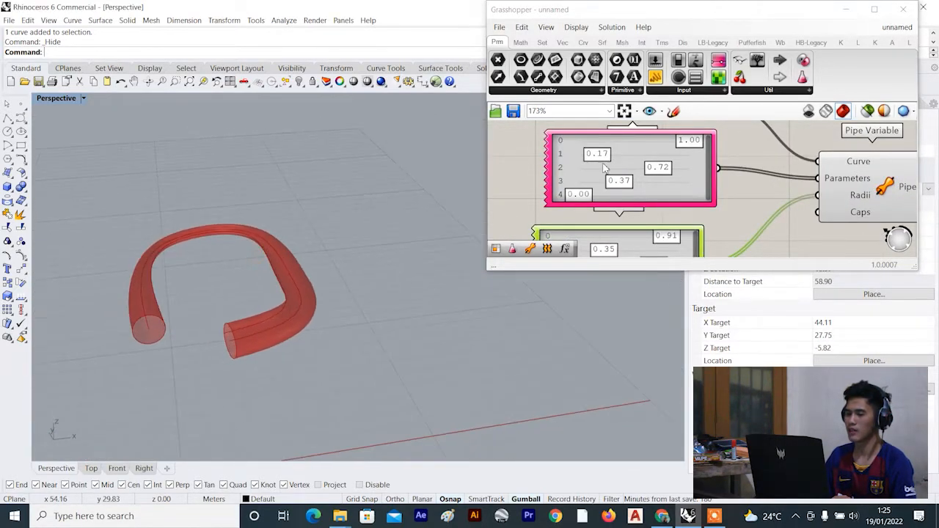
scroll(648, 168, "up", 5)
left_click_drag(664, 178, 632, 200)
scroll(632, 200, "down", 3)
scroll(577, 185, "up", 2)
left_click_drag(578, 185, 615, 168)
scroll(565, 185, "down", 3)
scroll(589, 193, "up", 2)
scroll(664, 187, "down", 3)
scroll(640, 196, "up", 3)
scroll(677, 172, "down", 3)
scroll(702, 210, "up", 3)
scroll(677, 182, "down", 3)
scroll(682, 202, "up", 3)
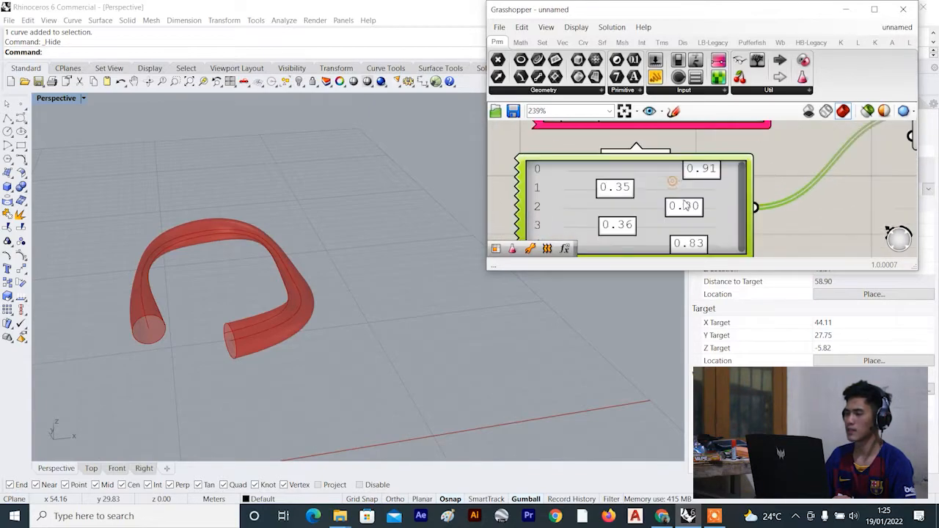
Set the Radii Gene Pool values 0 to 4 to 1.00, 0.46, 0.81, 0.50 and 1.00.
mouse_move(688, 206)
left_mouse_down()
mouse_move(697, 208)
mouse_move(687, 208)
left_mouse_up()
left_click_drag(620, 228, 643, 228)
right_click_drag(664, 236, 665, 202)
left_click_drag(688, 209, 718, 210)
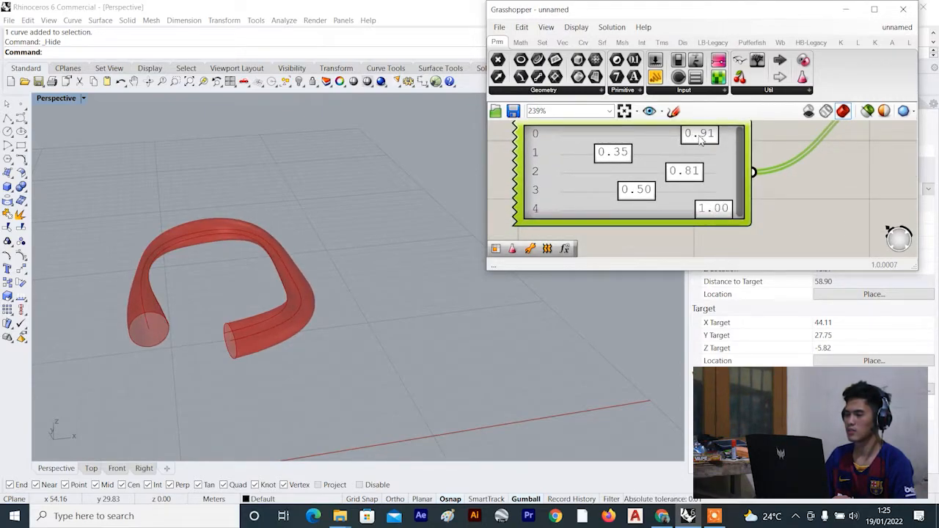
left_click_drag(701, 140, 742, 140)
mouse_move(604, 165)
left_mouse_down()
mouse_move(587, 164)
mouse_move(622, 165)
left_mouse_up()
Highlight the Pipe Variable component's pipe and check it against the two Gene Pools that shape it.
right_click_drag(190, 286, 316, 238)
scroll(315, 238, "down", 2)
scroll(707, 224, "down", 4)
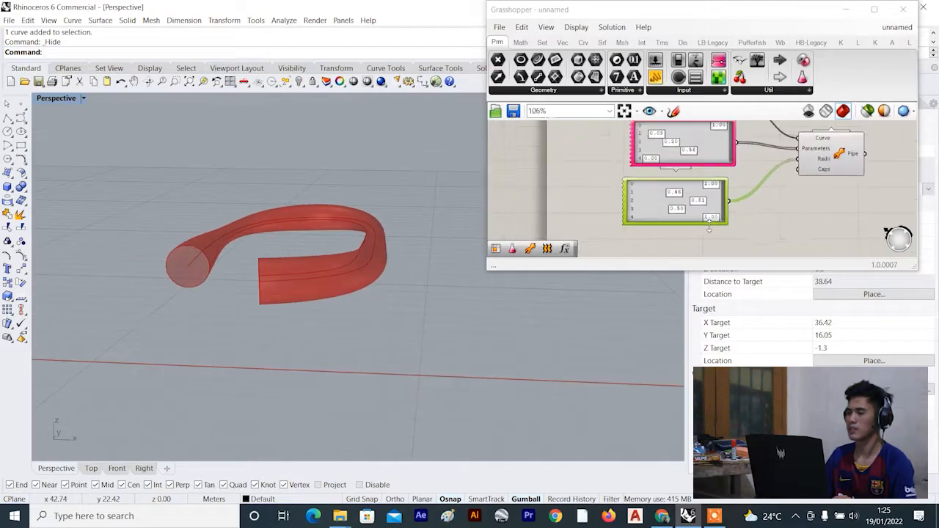
scroll(749, 198, "up", 2)
left_click(667, 185)
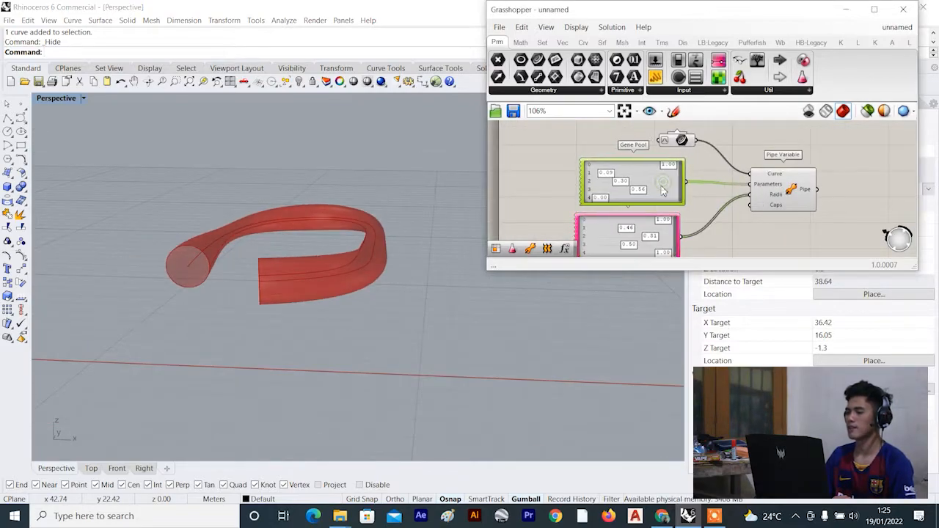
scroll(733, 191, "down", 2)
scroll(751, 182, "up", 1)
left_click(766, 184)
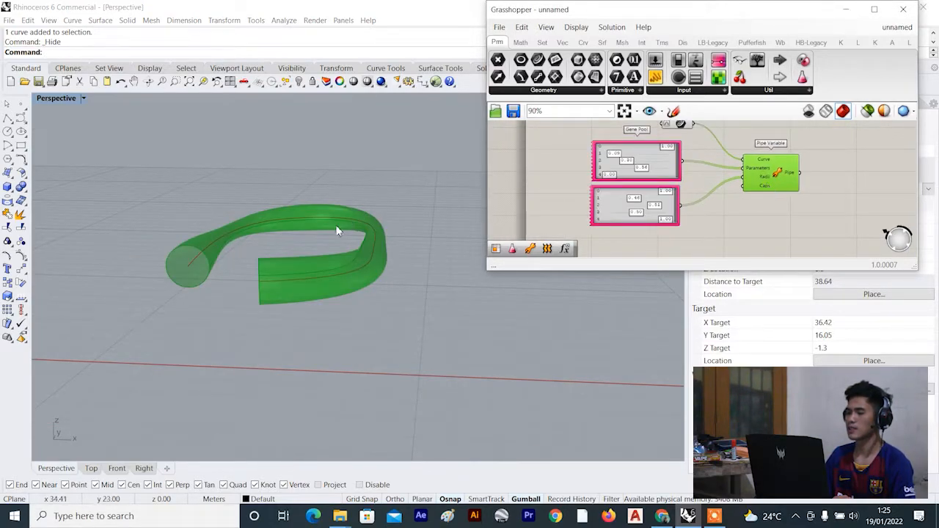
left_click(321, 243)
Examine the pipe's thickness along its bend and at its open ends from several angles.
scroll(359, 258, "up", 5)
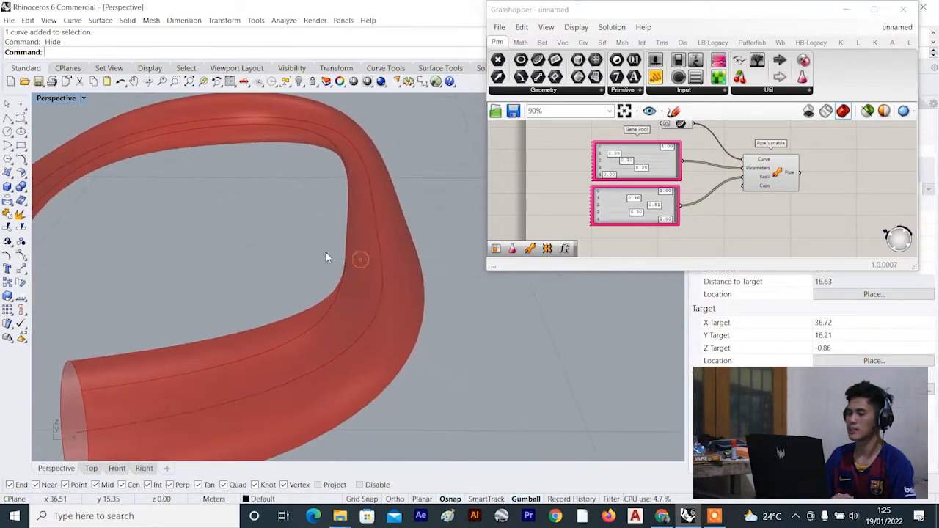
scroll(323, 243, "down", 8)
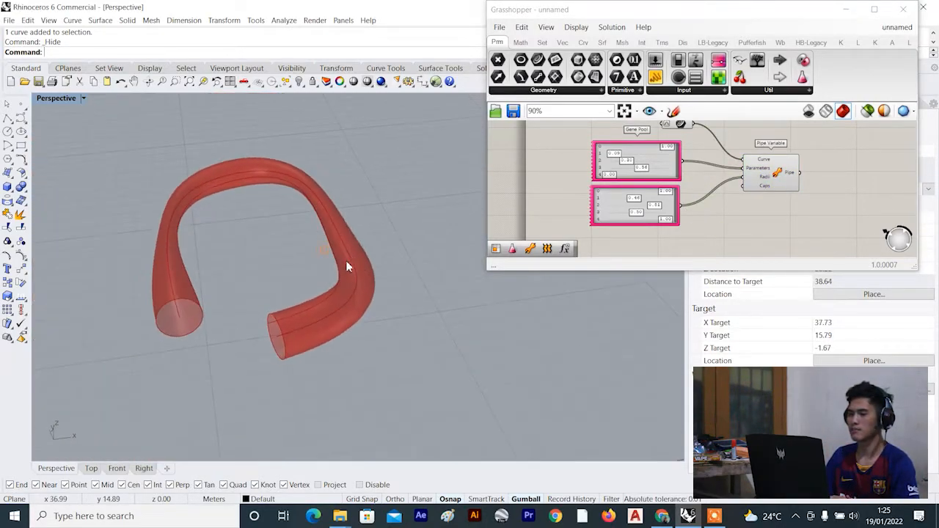
scroll(346, 260, "up", 4)
right_click_drag(347, 257, 279, 250)
scroll(288, 249, "up", 5)
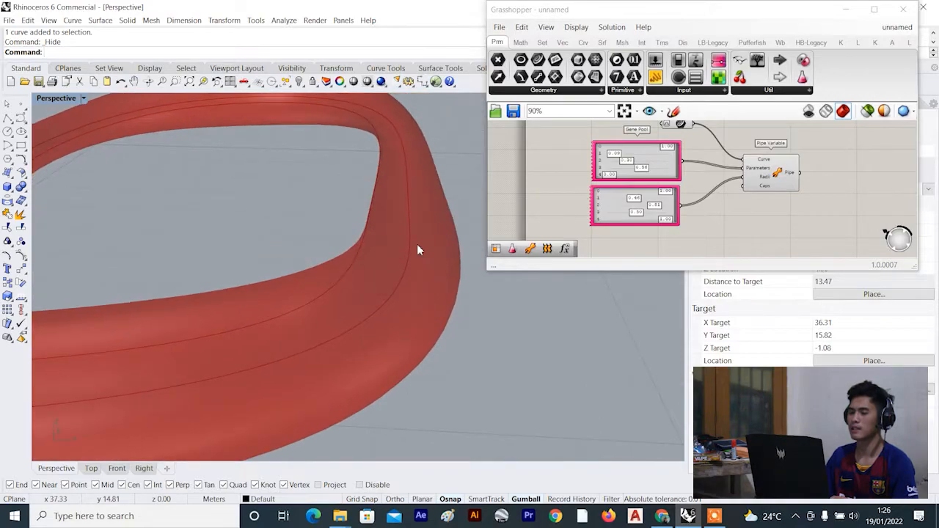
scroll(416, 250, "down", 10)
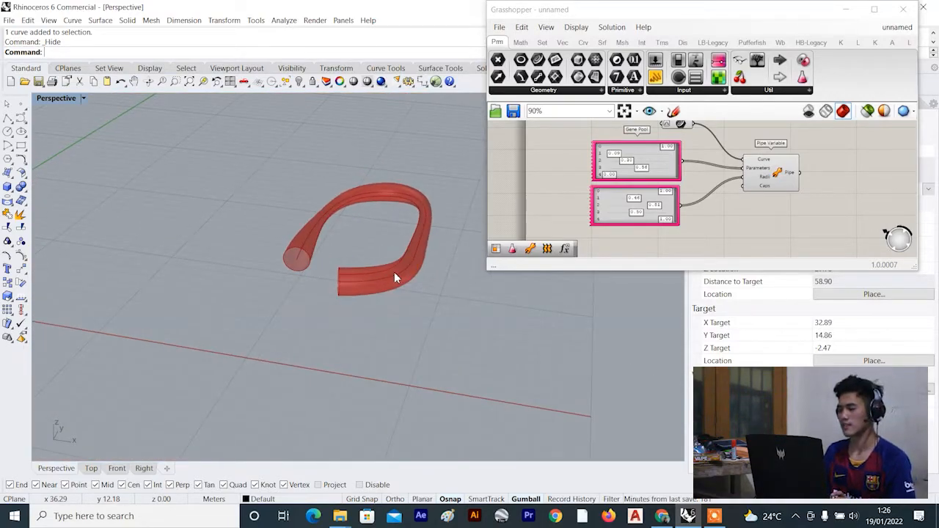
scroll(695, 208, "down", 5)
right_click_drag(758, 196, 628, 182)
scroll(608, 181, "up", 6)
left_click(559, 189)
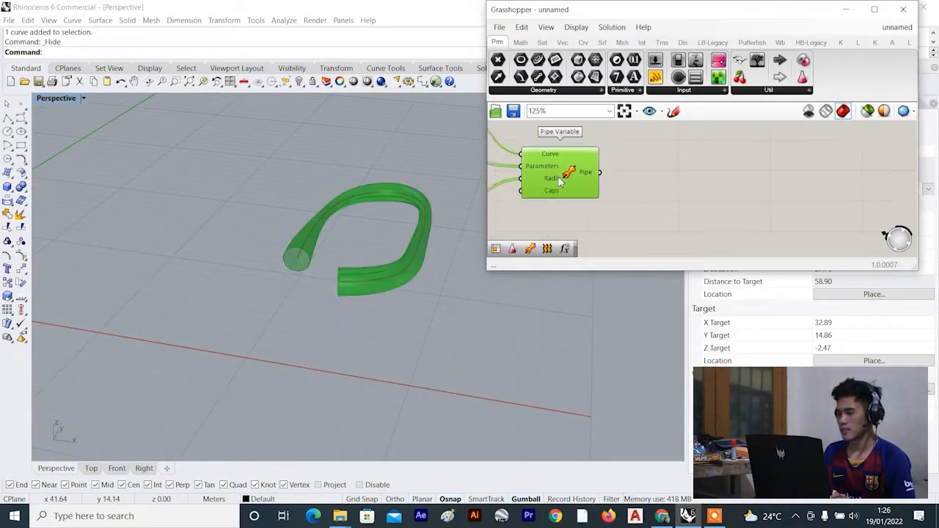
scroll(559, 184, "down", 4)
left_click(516, 190)
right_click_drag(398, 247, 268, 250)
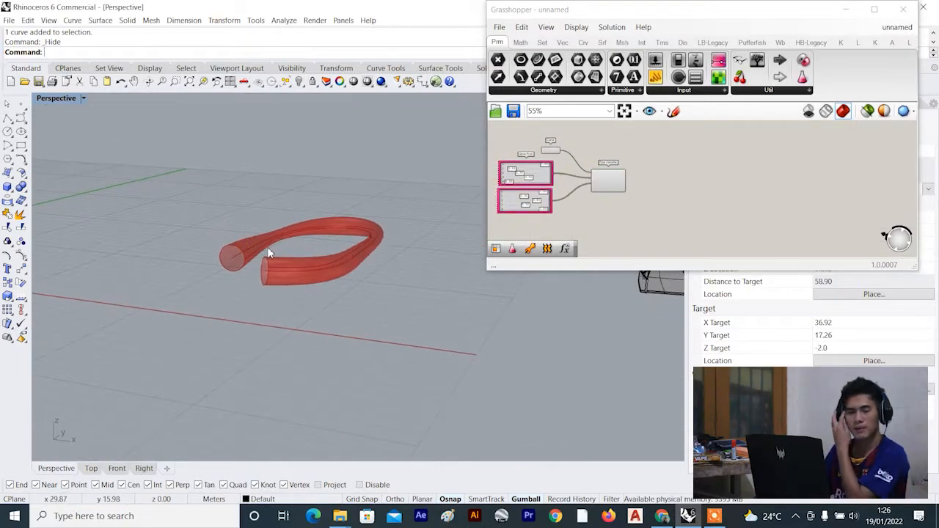
scroll(607, 193, "up", 1)
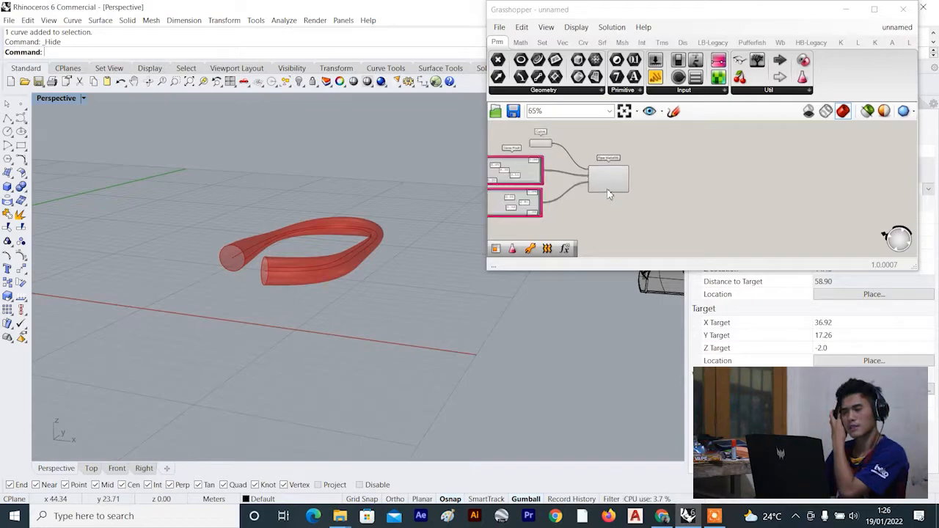
Compare the finished reference pavilion's roof arch with the pipe preview, viewing both up close and together from a distance.
scroll(247, 328, "down", 10)
scroll(333, 311, "up", 10)
scroll(367, 282, "up", 4)
right_click_drag(343, 323, 358, 286)
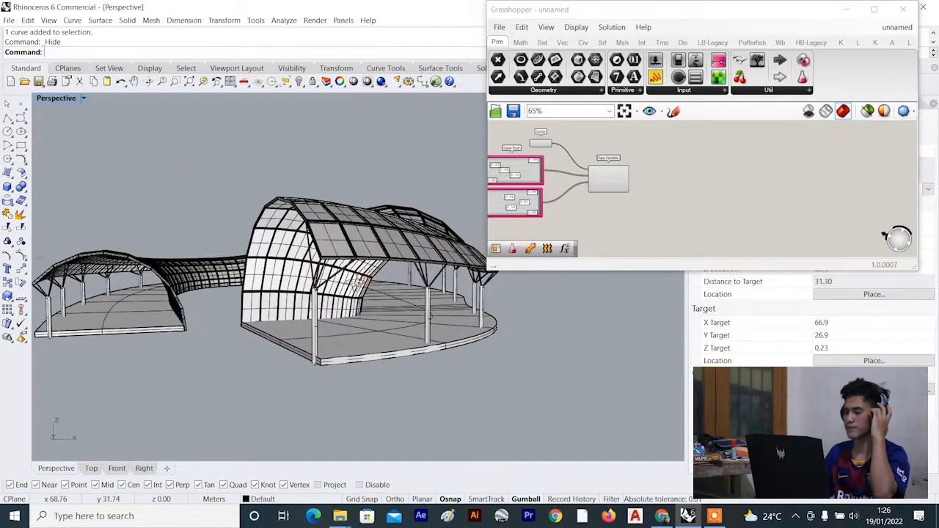
scroll(605, 182, "up", 2)
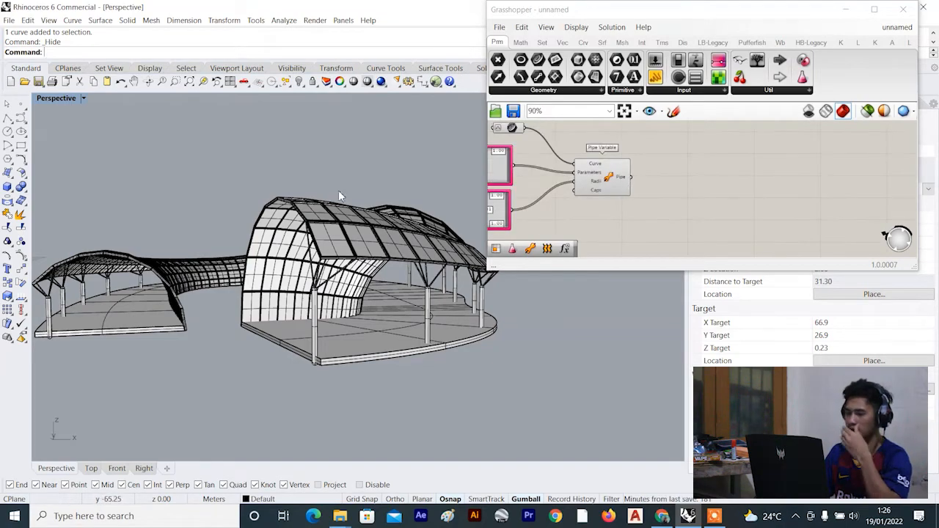
scroll(292, 264, "down", 10)
scroll(345, 249, "up", 10)
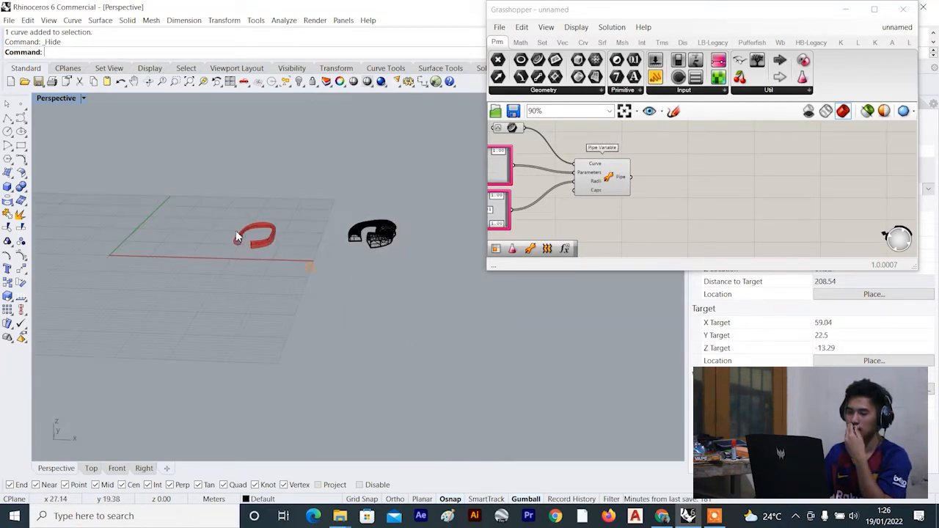
scroll(389, 236, "down", 5)
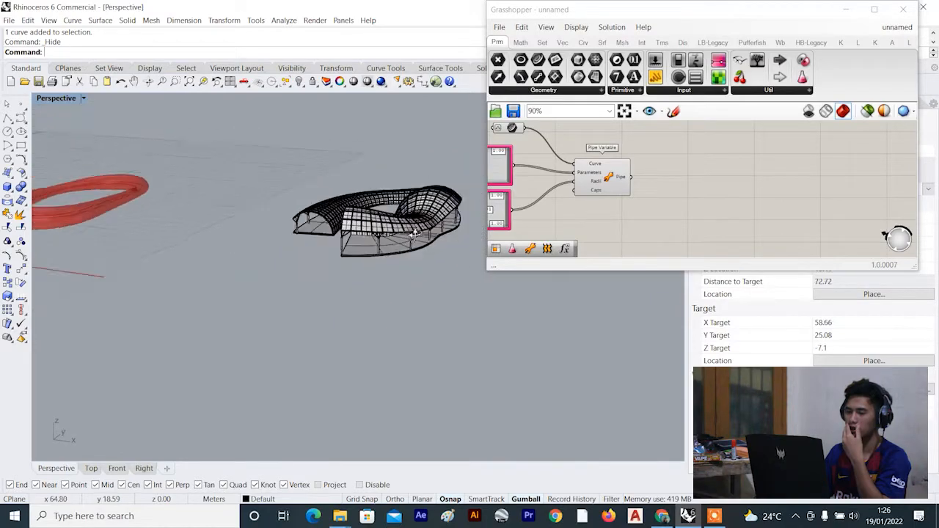
scroll(271, 258, "up", 8)
scroll(290, 242, "up", 2)
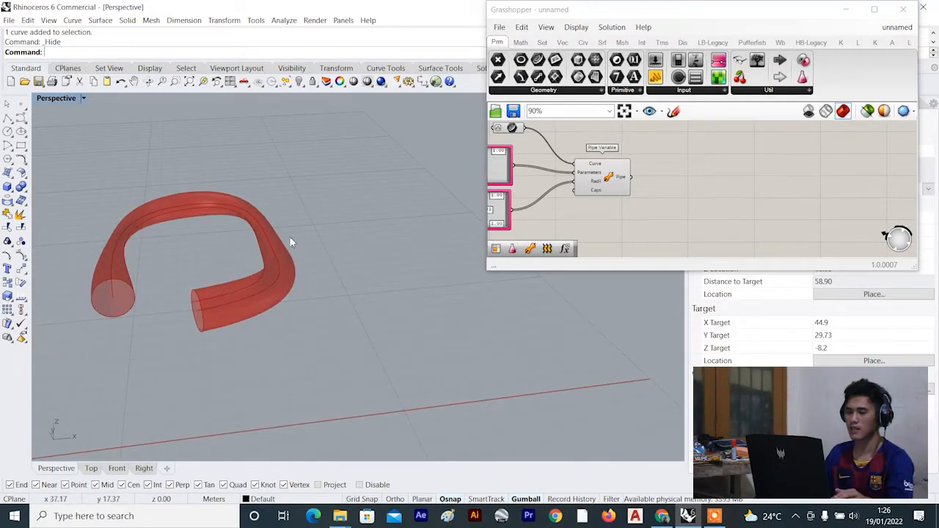
Add an Isotrim component beside the Pipe Variable and feed the Pipe output into its Surface input.
scroll(675, 192, "up", 3)
double_click(704, 187)
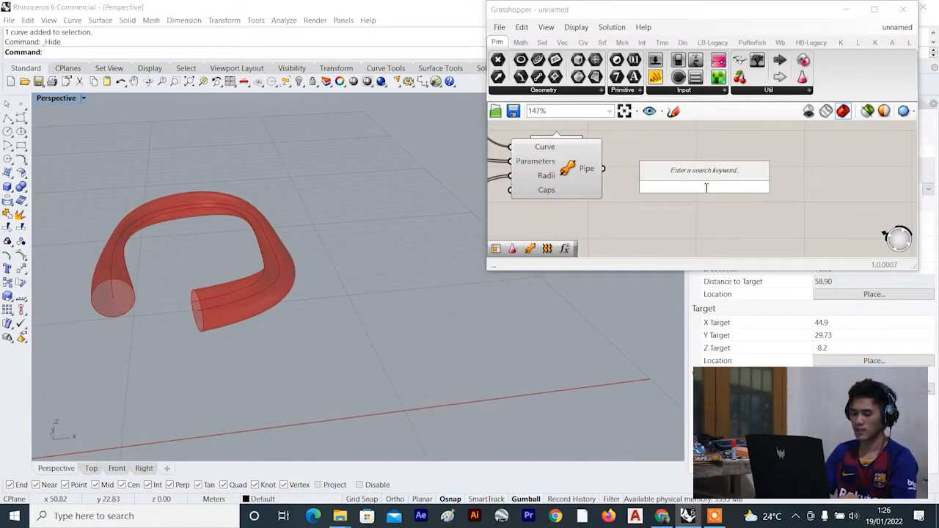
type("isotrim")
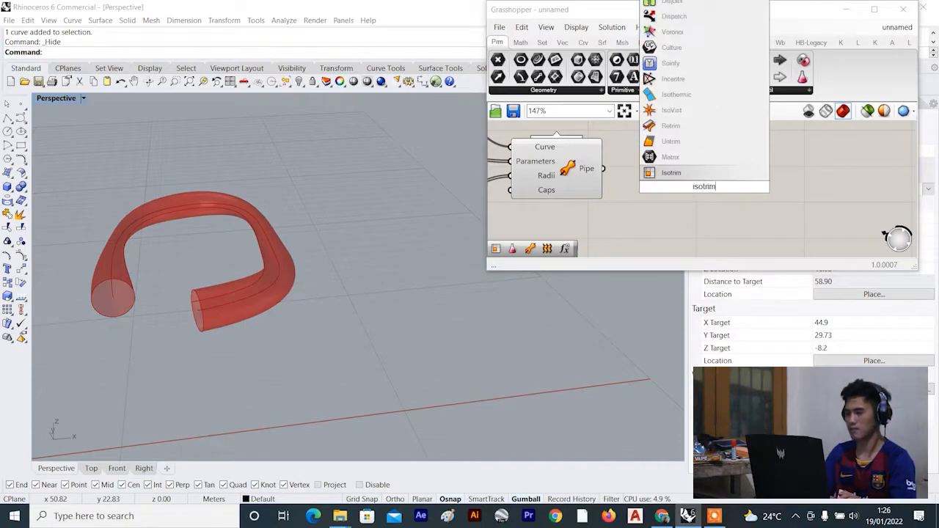
left_click(671, 173)
scroll(676, 192, "down", 3)
scroll(676, 192, "up", 3)
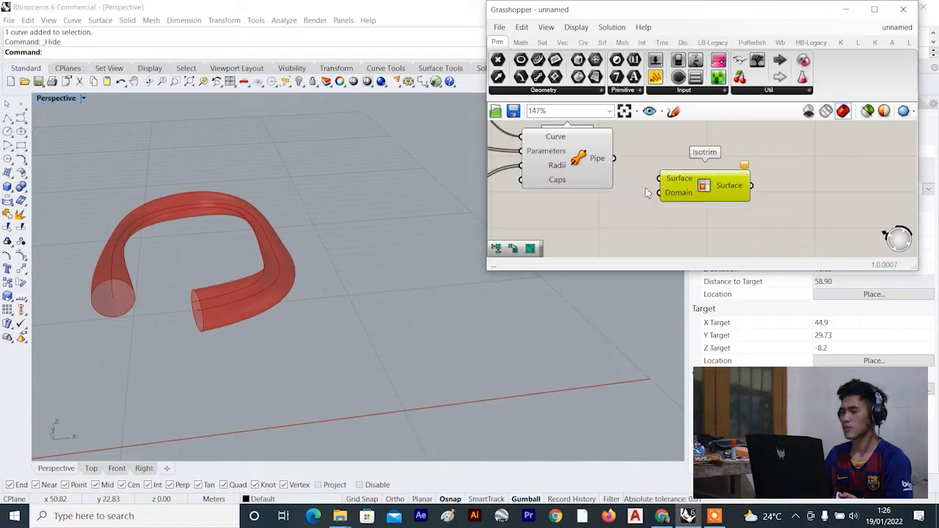
left_click_drag(678, 187, 736, 168)
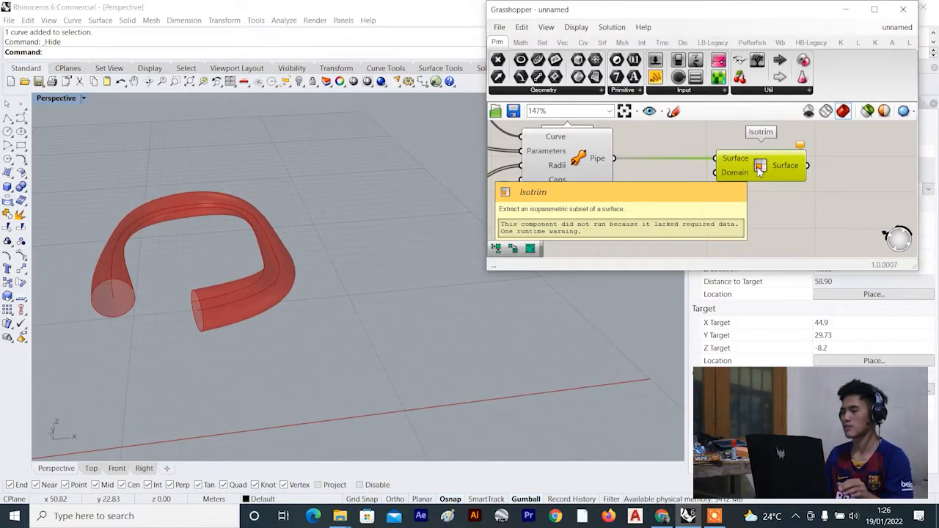
scroll(759, 168, "down", 3)
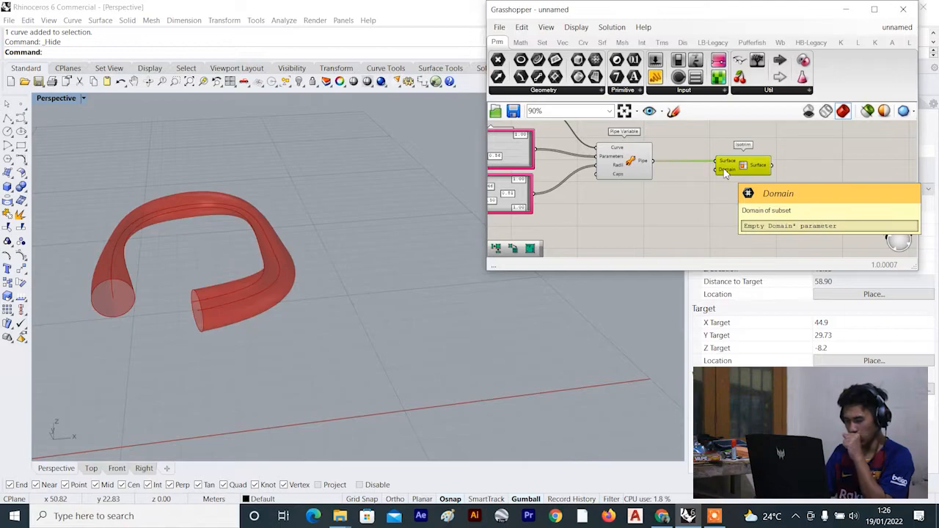
scroll(723, 176, "up", 3)
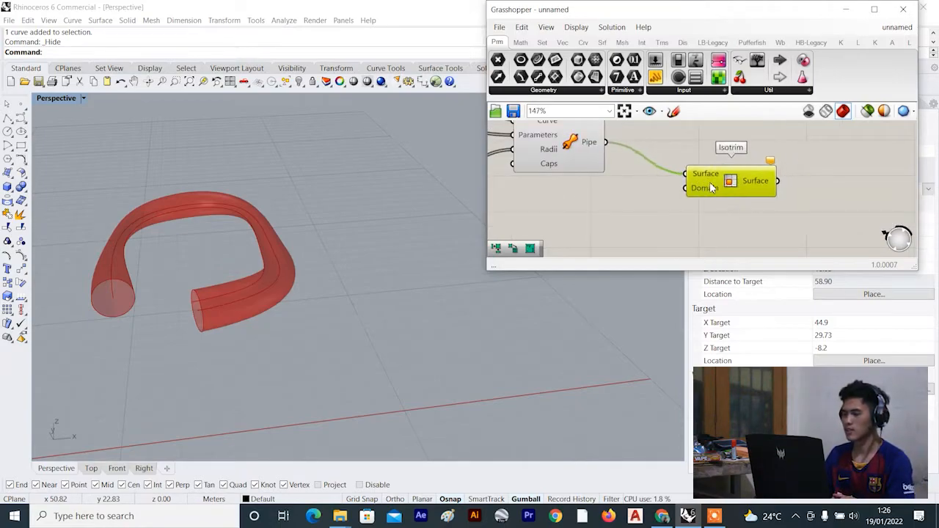
left_click_drag(721, 184, 731, 170)
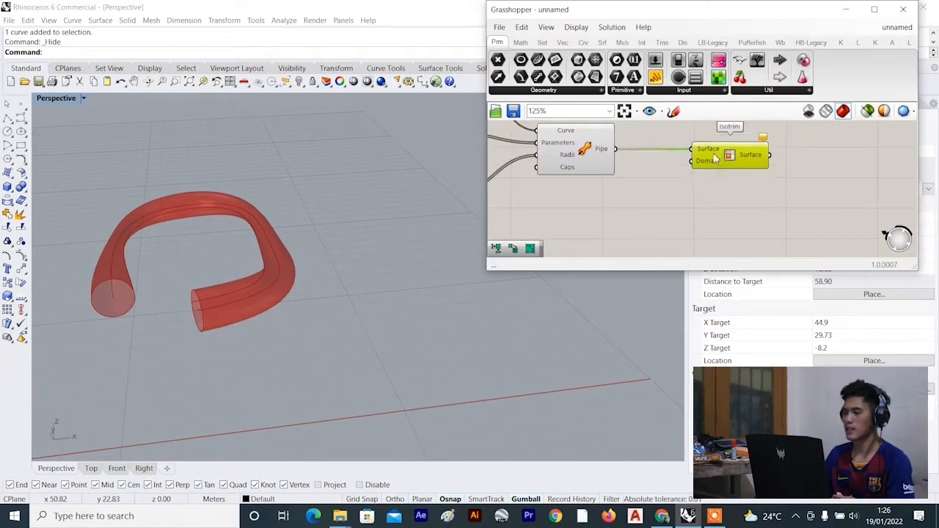
scroll(682, 163, "up", 2)
left_click_drag(729, 152, 728, 161)
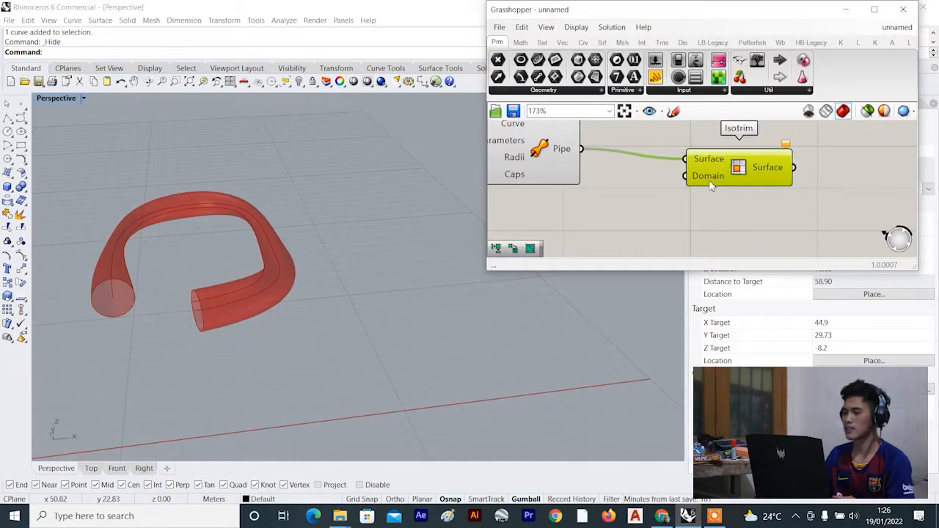
Place a Construct Domain² component with U min, U max, V min and V max inputs below the Isotrim's input wire.
left_click(521, 43)
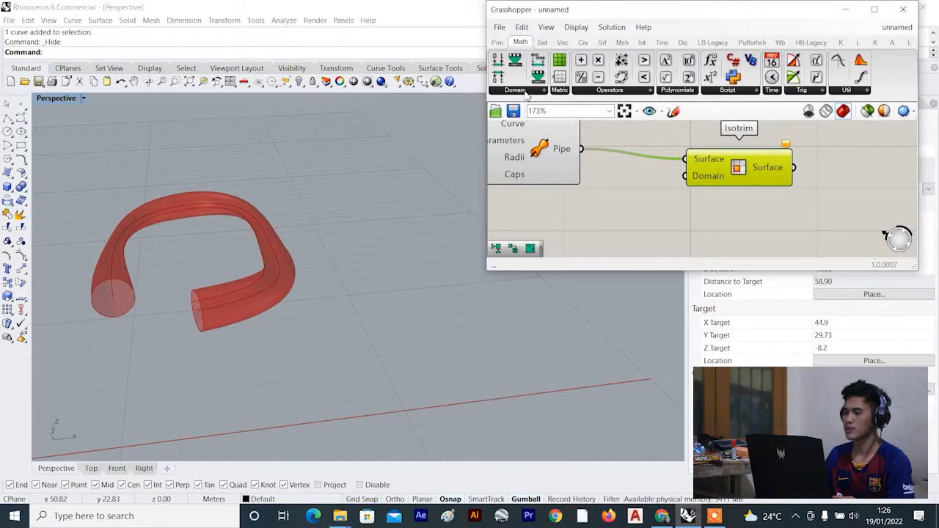
left_click(526, 90)
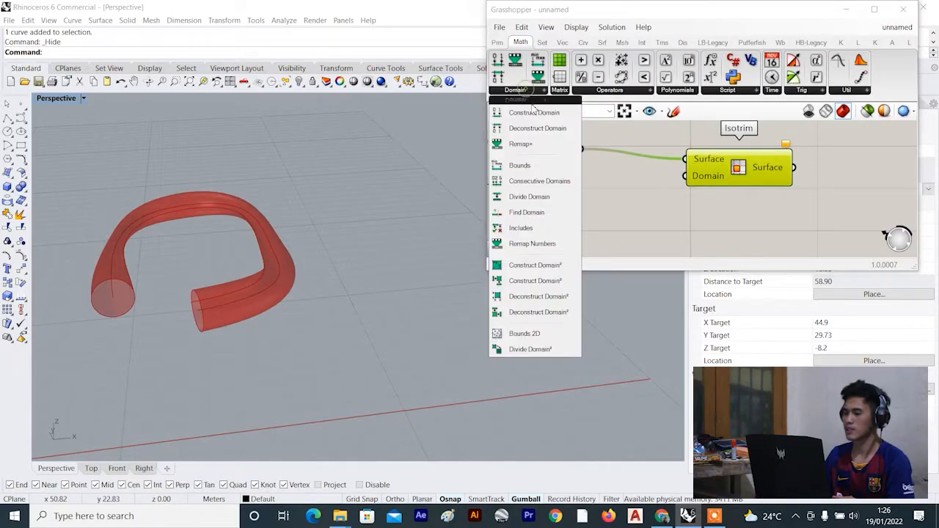
left_click(550, 269)
left_click(609, 218)
scroll(624, 226, "down", 3)
right_click_drag(626, 228, 589, 188)
left_click_drag(589, 188, 589, 210)
Reparameterize the Surface input of the Isotrim component.
left_click_drag(645, 151, 673, 153)
scroll(672, 154, "up", 3)
right_click(667, 145)
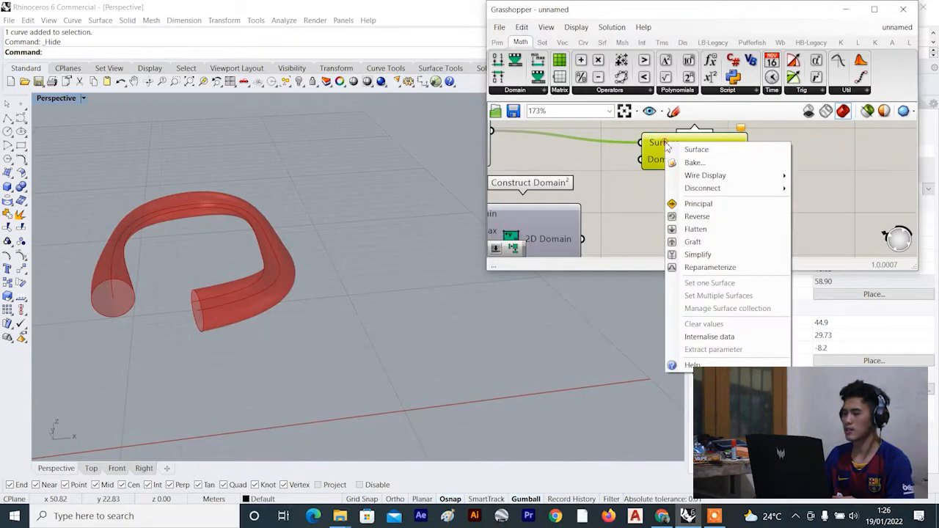
left_click(708, 268)
scroll(662, 191, "down", 5)
scroll(605, 170, "up", 3)
scroll(602, 168, "down", 4)
Turn off the preview of the Curve, both Gene Pools and the Pipe Variable.
left_click_drag(604, 130, 563, 176)
scroll(571, 168, "up", 2)
left_click(681, 132)
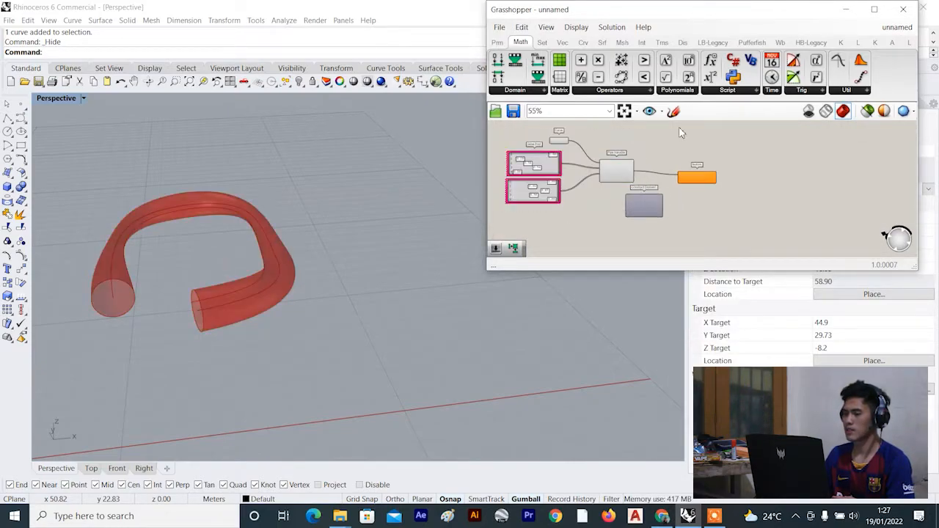
left_click_drag(614, 126, 486, 214)
scroll(619, 167, "up", 2)
right_click(710, 137)
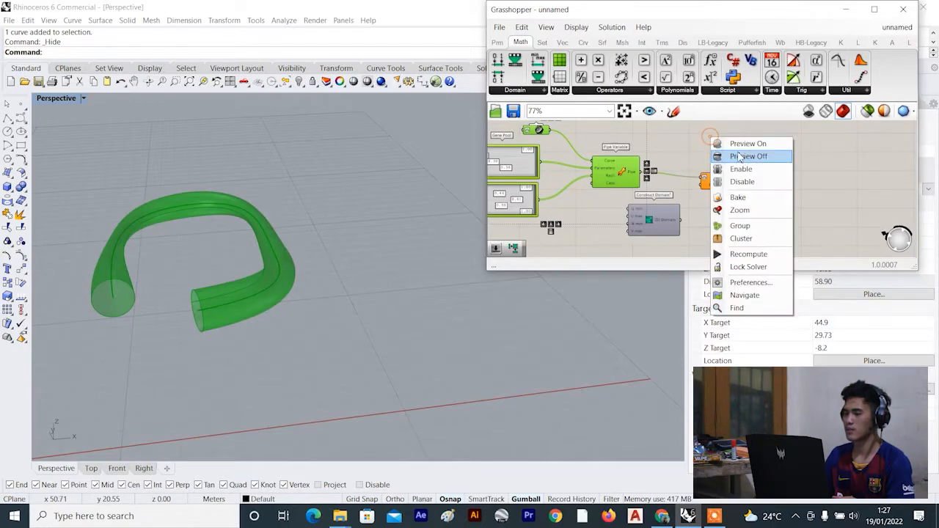
left_click(738, 156)
left_click(736, 147)
Connect the Construct Domain² component's 2D Domain output to the Domain input of the Isotrim.
left_click_drag(681, 220, 705, 188)
scroll(732, 176, "down", 3)
scroll(686, 201, "up", 2)
left_click(697, 205)
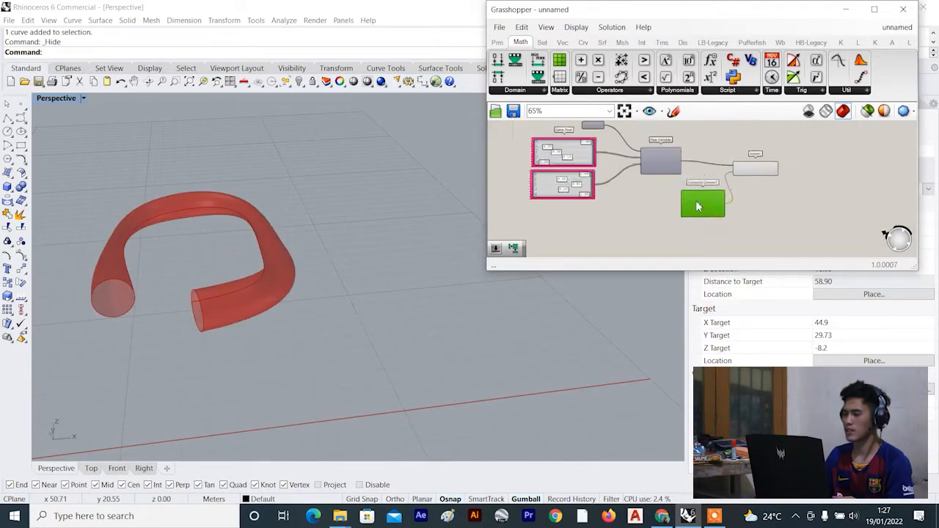
scroll(669, 201, "up", 5)
double_click(594, 185)
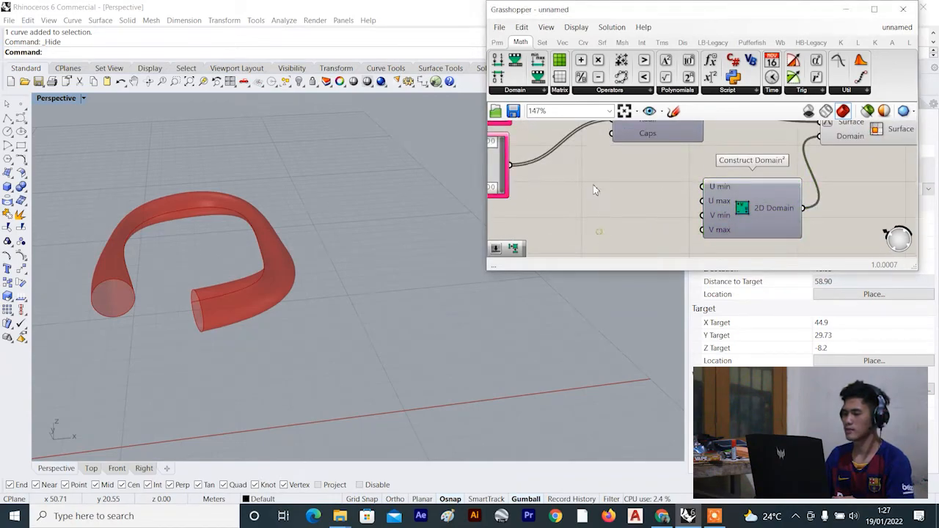
type("0")
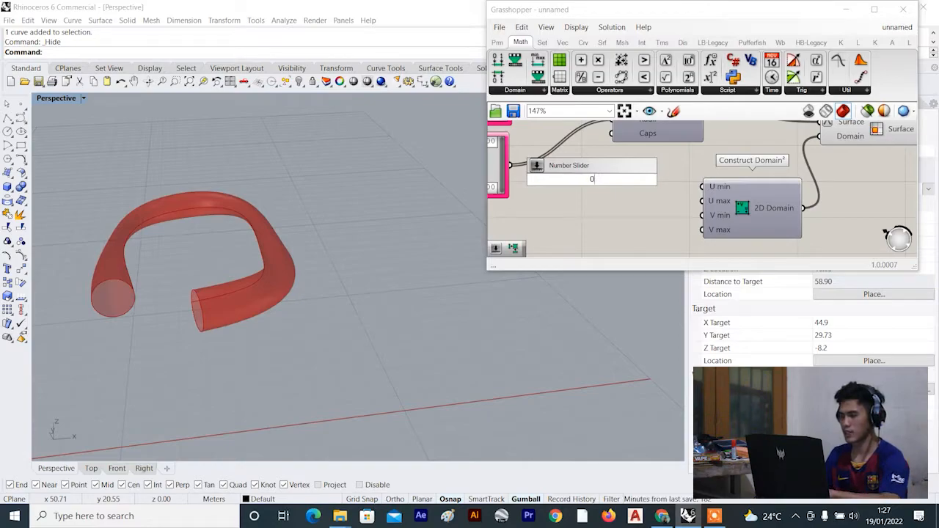
key("BackSpace")
type("0")
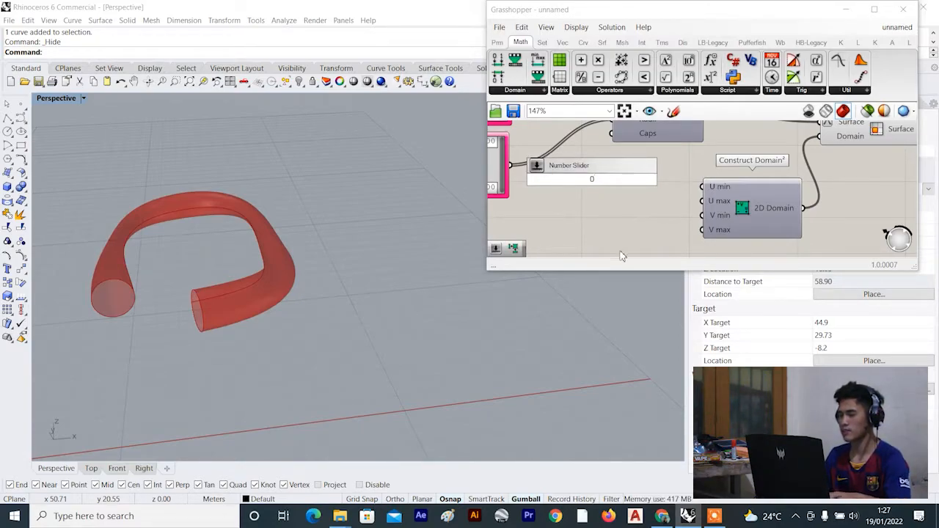
left_click(620, 228)
Create a number slider ranging from 0 to 1.00 and place it beside the Construct Domain² inputs.
double_click(600, 203)
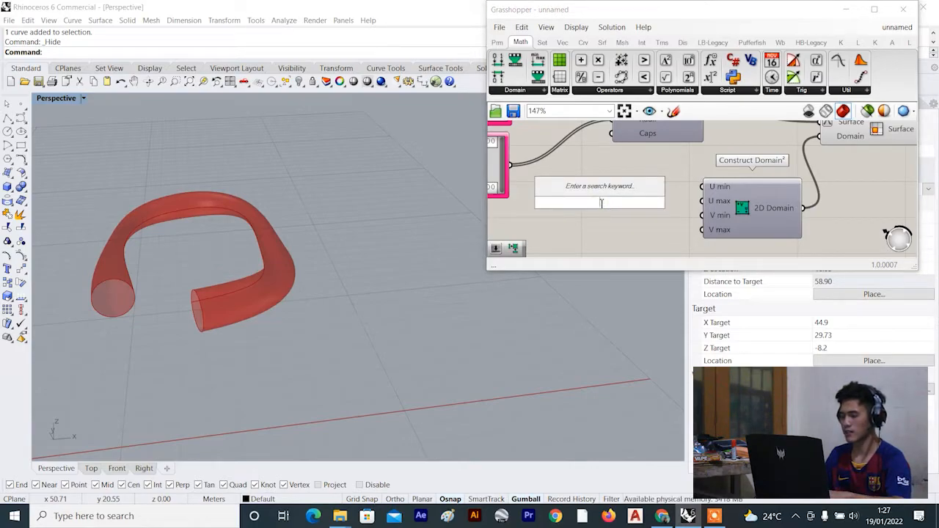
type("0..1.00")
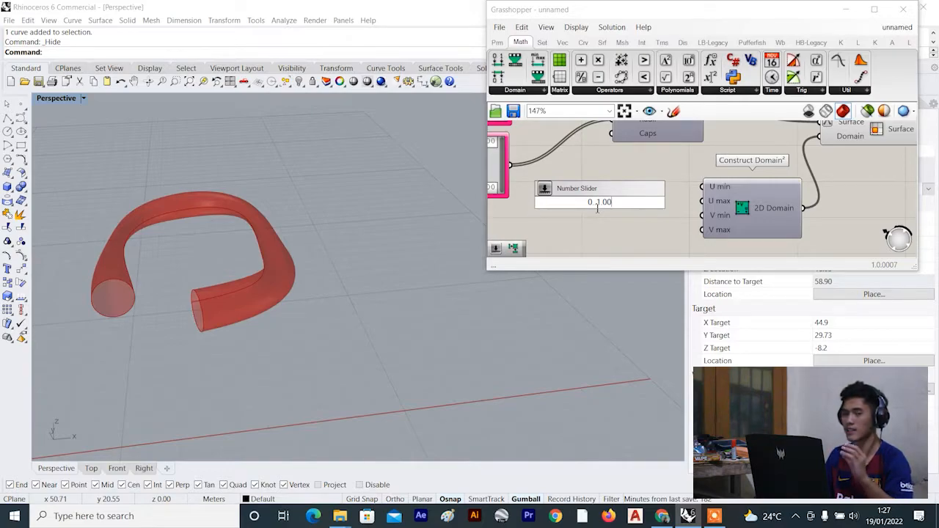
key("Return")
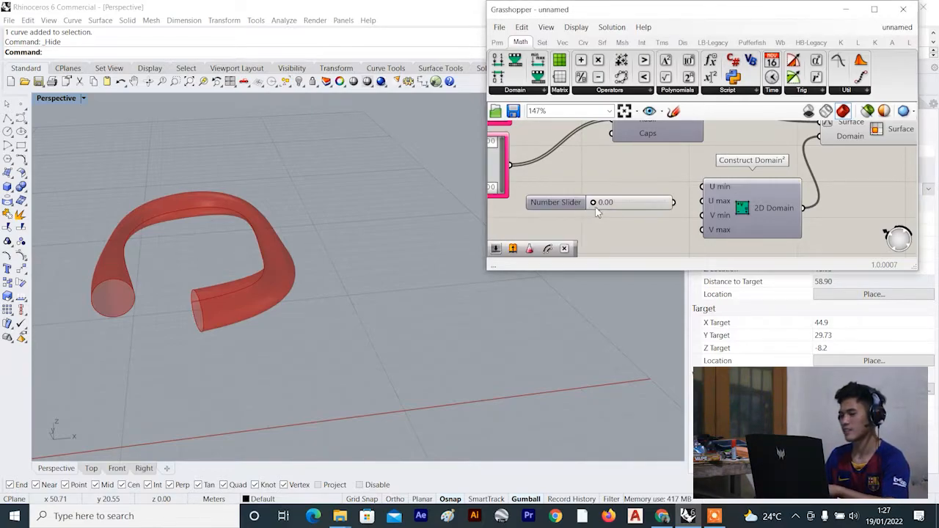
scroll(643, 204, "up", 2)
left_click_drag(636, 203, 634, 179)
Duplicate the number slider three times and stack all four sliders in front of the Construct Domain² component.
scroll(632, 196, "down", 4)
scroll(629, 193, "up", 2)
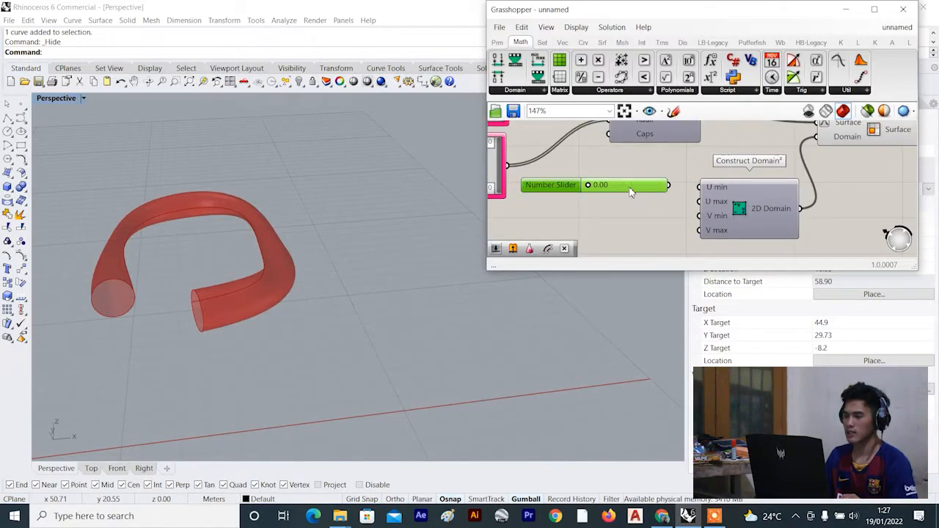
left_click_drag(629, 188, 671, 194)
scroll(646, 209, "down", 4)
scroll(589, 182, "up", 2)
left_click_drag(607, 183, 618, 208)
scroll(610, 197, "up", 2)
right_click_drag(620, 214, 561, 183)
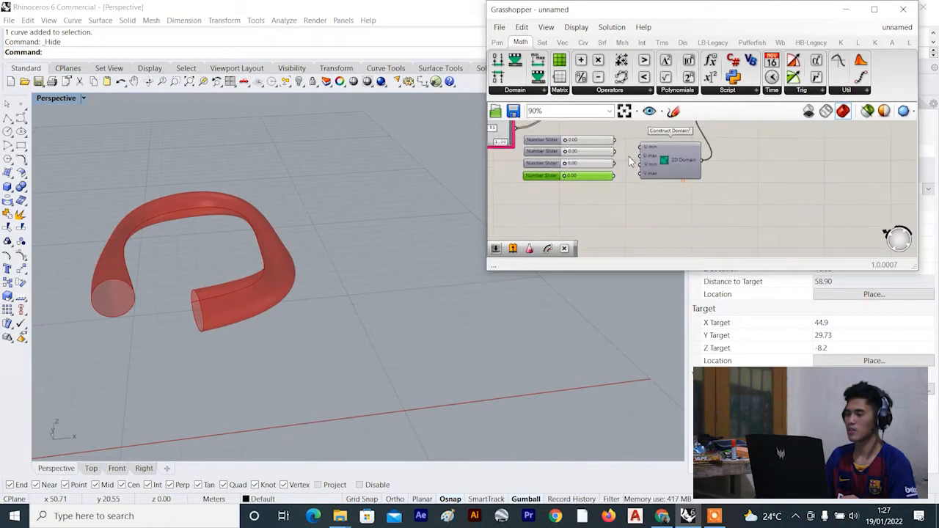
Connect the four sliders in order to U min, U max, V min and V max of the Construct Domain².
scroll(618, 136, "up", 1)
left_click_drag(601, 126, 658, 145)
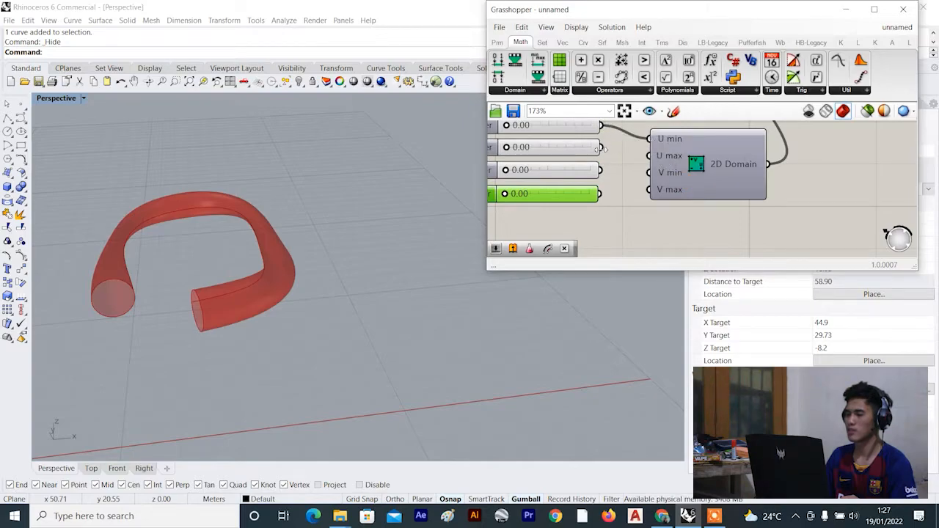
left_click_drag(645, 158, 658, 158)
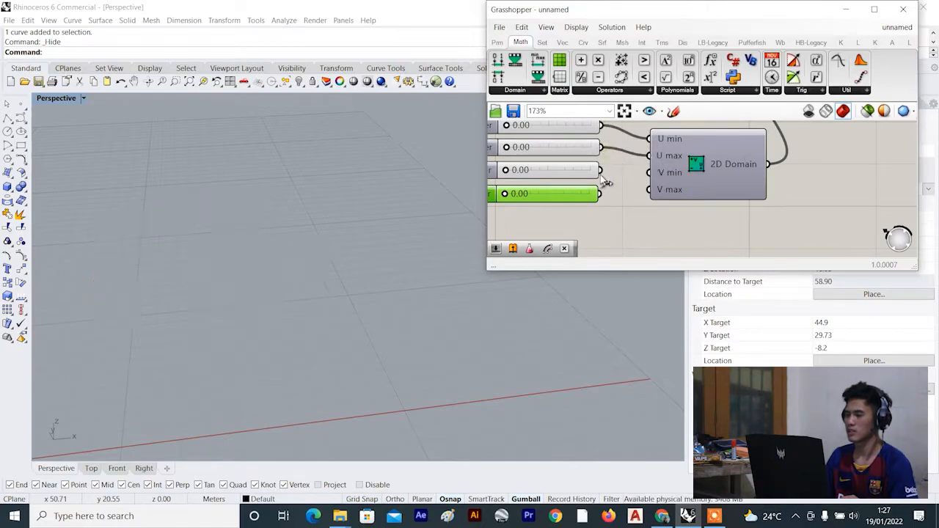
double_click(603, 171)
key("ctrl+z")
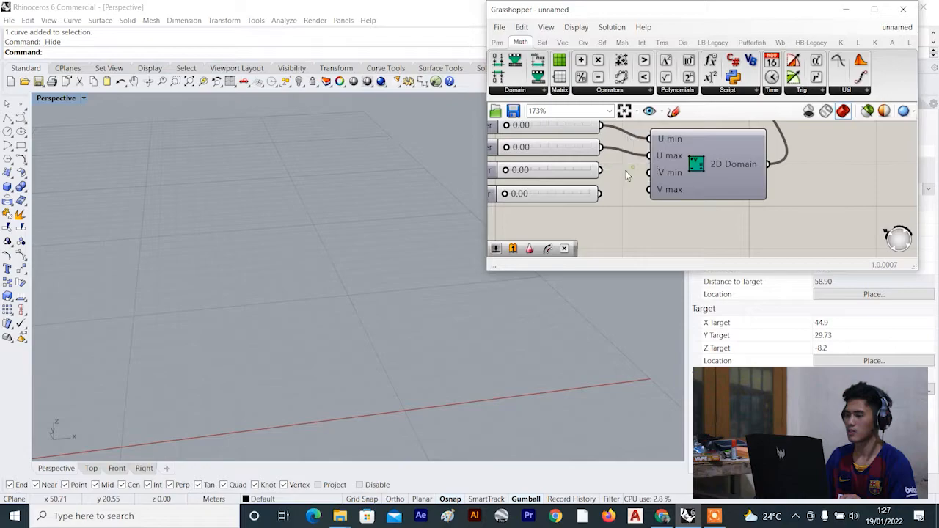
left_click_drag(628, 196, 649, 190)
scroll(664, 189, "down", 3)
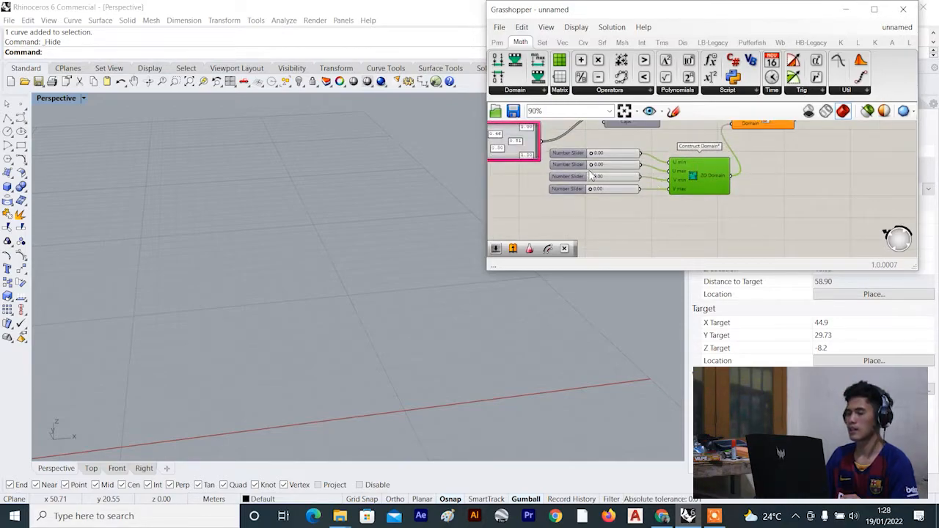
Set the domain sliders to U min 0.99, U max 0.00, V min 0.00 and V max 0.35 to trim the pipe lengthwise.
scroll(594, 173, "up", 3)
left_click_drag(594, 147, 652, 147)
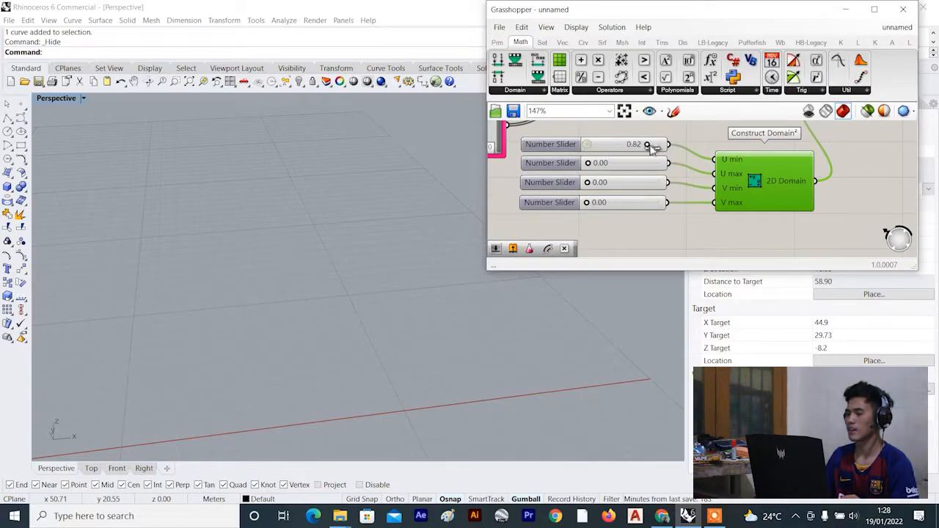
left_click_drag(588, 163, 675, 186)
mouse_move(591, 209)
left_mouse_down()
mouse_move(664, 206)
mouse_move(589, 211)
left_mouse_up()
left_click_drag(656, 210, 586, 184)
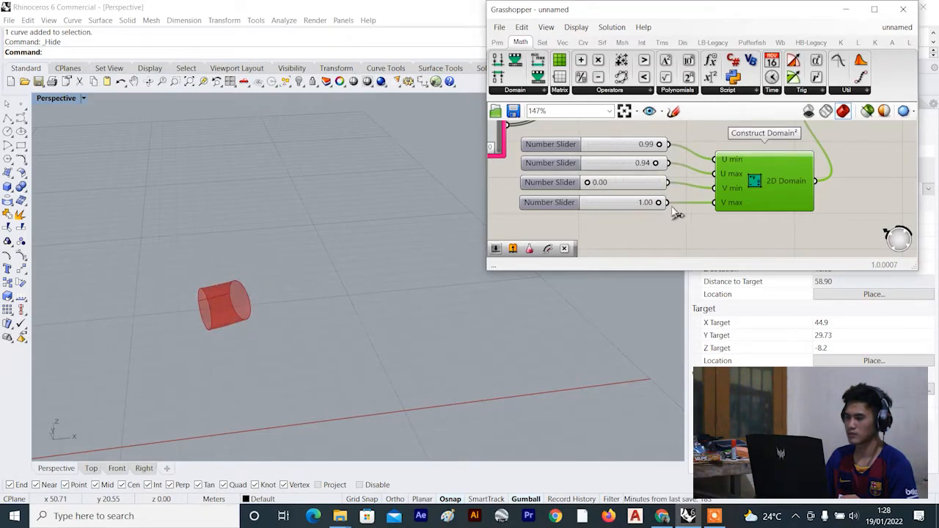
left_click_drag(661, 204, 614, 204)
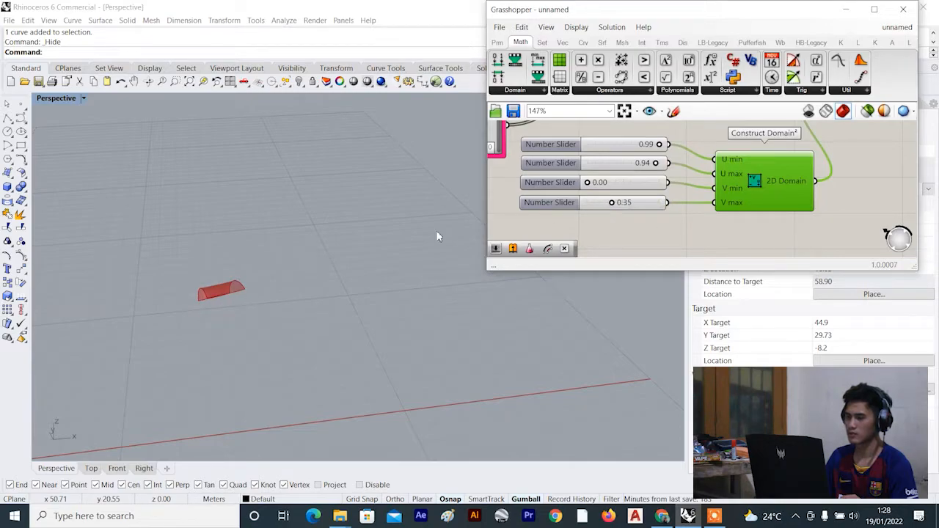
left_click_drag(657, 165, 563, 166)
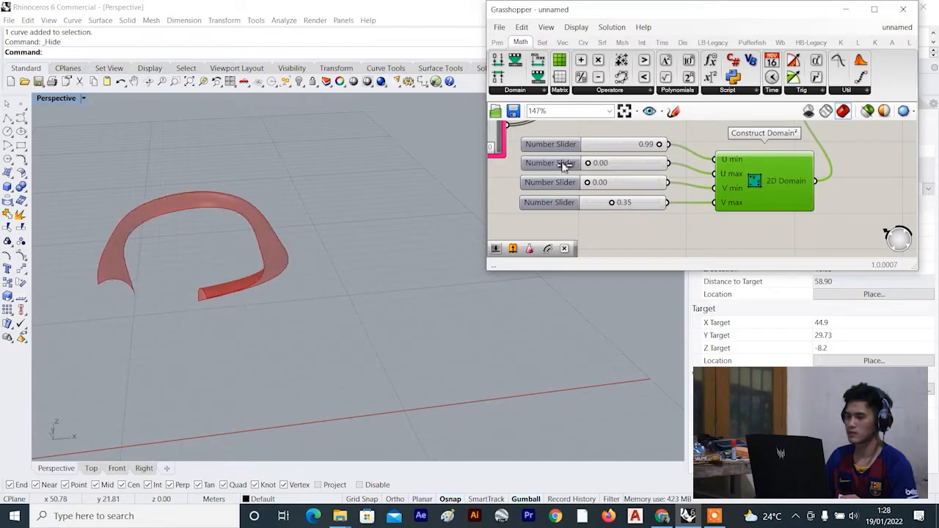
Set the U min slider of the Construct Domain² to 1.00 and check the trimmed end of the shell.
left_click_drag(664, 145, 700, 158)
scroll(214, 253, "down", 6)
right_click_drag(215, 256, 254, 228)
scroll(238, 235, "up", 6)
scroll(225, 239, "up", 6)
scroll(235, 227, "down", 6)
scroll(255, 228, "up", 6)
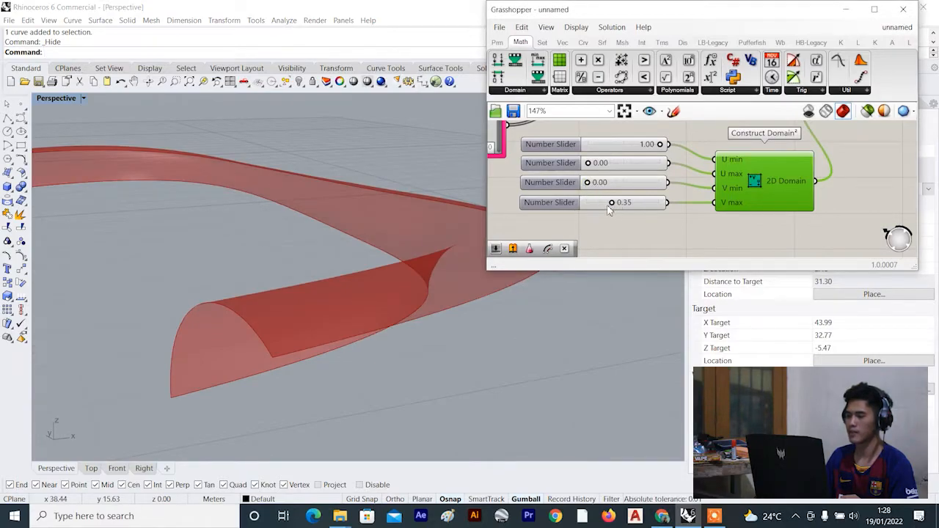
Set the V max slider of the Construct Domain² to 0.38 and check both ends of the shell.
left_click_drag(614, 205, 615, 204)
scroll(445, 238, "down", 8)
right_click_drag(418, 239, 360, 230)
scroll(381, 227, "up", 7)
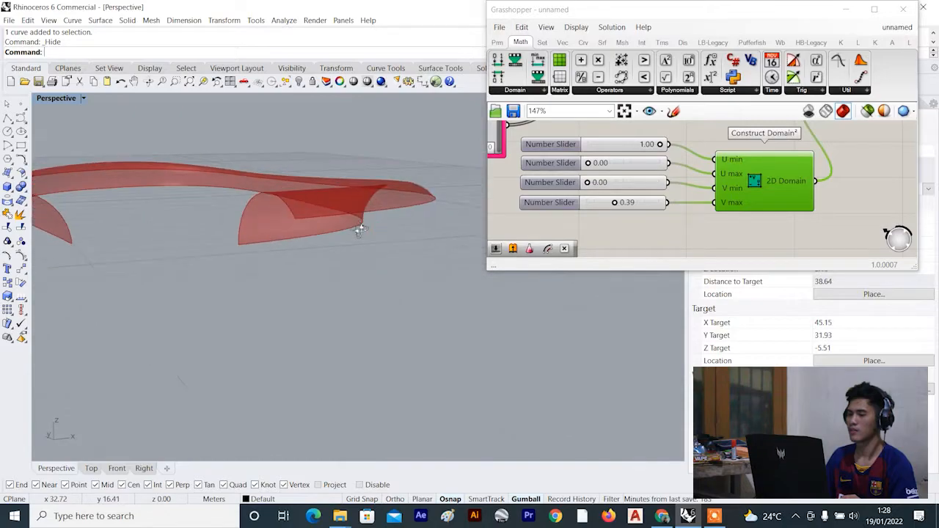
scroll(629, 211, "up", 1)
left_click_drag(614, 204, 612, 202)
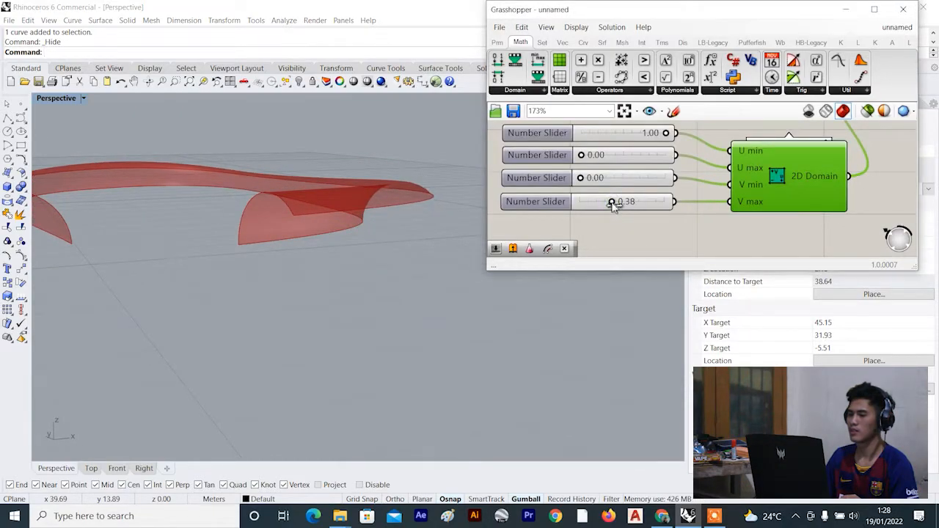
scroll(335, 226, "down", 10)
scroll(333, 226, "down", 4)
right_click_drag(333, 227, 205, 208)
scroll(264, 241, "down", 7)
scroll(206, 208, "up", 12)
right_click_drag(285, 222, 315, 211)
scroll(752, 206, "down", 8)
Move the Isotrim component slightly farther from the Pipe Variable to tidy the canvas.
right_click_drag(794, 163, 752, 178)
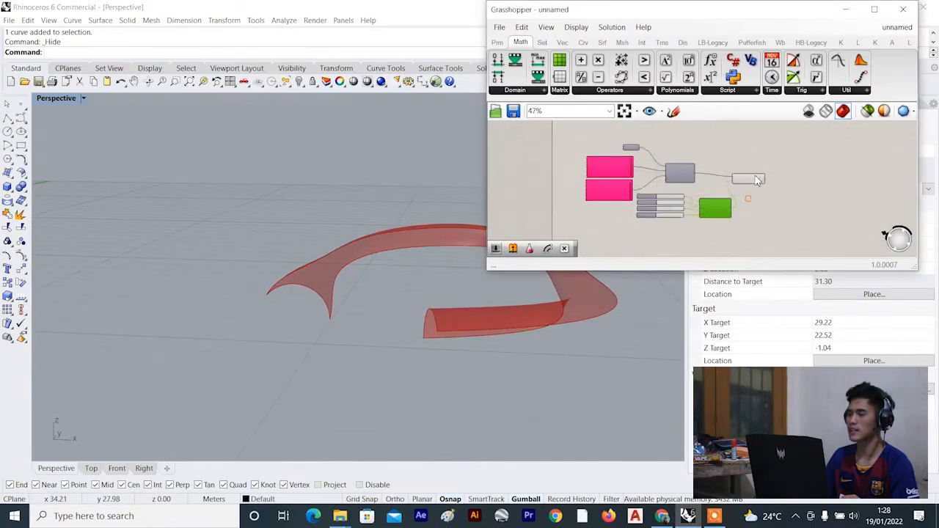
scroll(749, 176, "up", 3)
left_click_drag(743, 182, 757, 198)
left_click_drag(699, 237, 712, 229)
Examine the trimmed shell and its open arched ends from several angles.
scroll(306, 283, "down", 9)
scroll(306, 267, "up", 12)
right_click_drag(306, 283, 464, 297)
scroll(332, 285, "down", 6)
right_click_drag(404, 287, 592, 250)
scroll(792, 188, "up", 2)
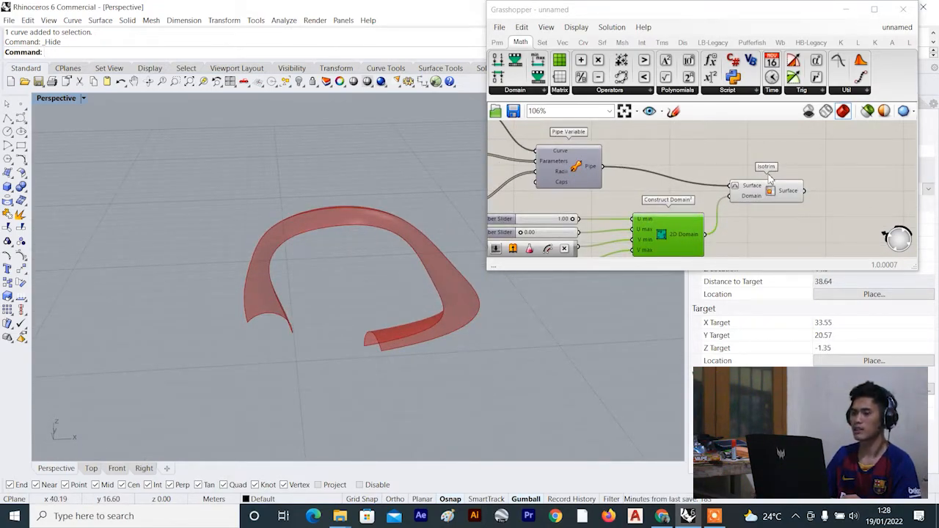
scroll(129, 182, "down", 9)
scroll(251, 195, "up", 6)
right_click_drag(216, 197, 225, 236)
scroll(288, 212, "down", 9)
scroll(288, 212, "down", 9)
scroll(228, 232, "up", 8)
scroll(315, 188, "up", 7)
right_click_drag(315, 188, 257, 193)
scroll(388, 205, "up", 6)
right_click_drag(389, 209, 340, 171)
scroll(434, 182, "up", 3)
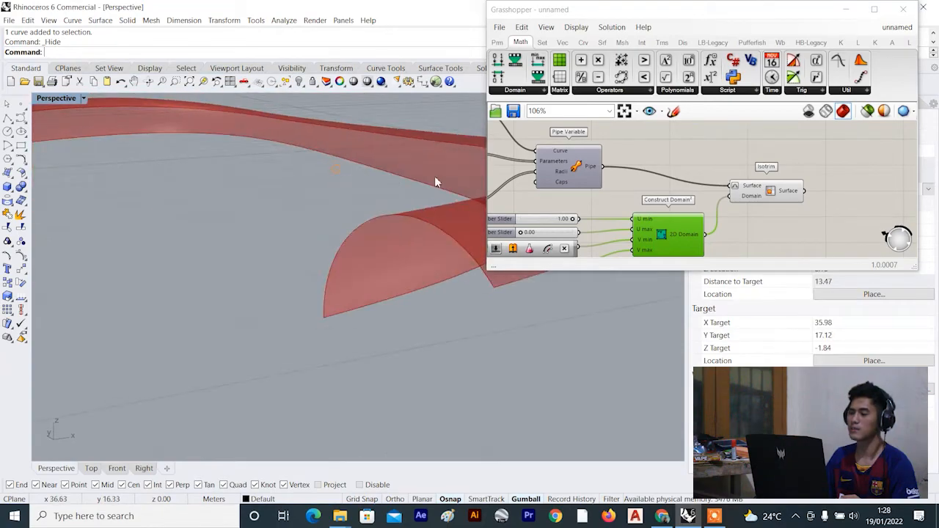
scroll(690, 171, "down", 2)
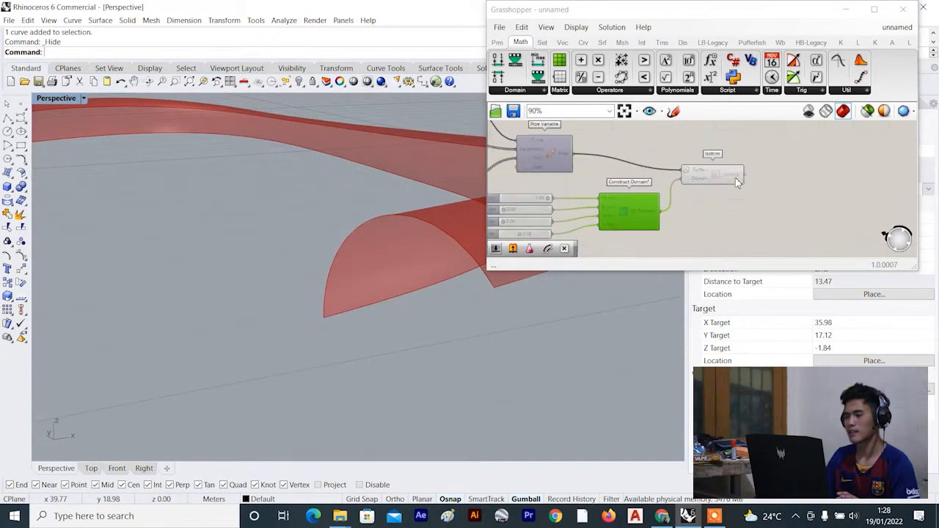
Shift the Construct Domain² component and its four sliders farther away from the Gene Pools.
left_click(746, 176)
left_click_drag(633, 210, 663, 219)
right_click_drag(535, 197, 623, 196)
left_click_drag(638, 181, 686, 220)
left_click(601, 189)
scroll(601, 189, "down", 2)
right_click_drag(547, 192, 625, 184)
scroll(625, 185, "up", 3)
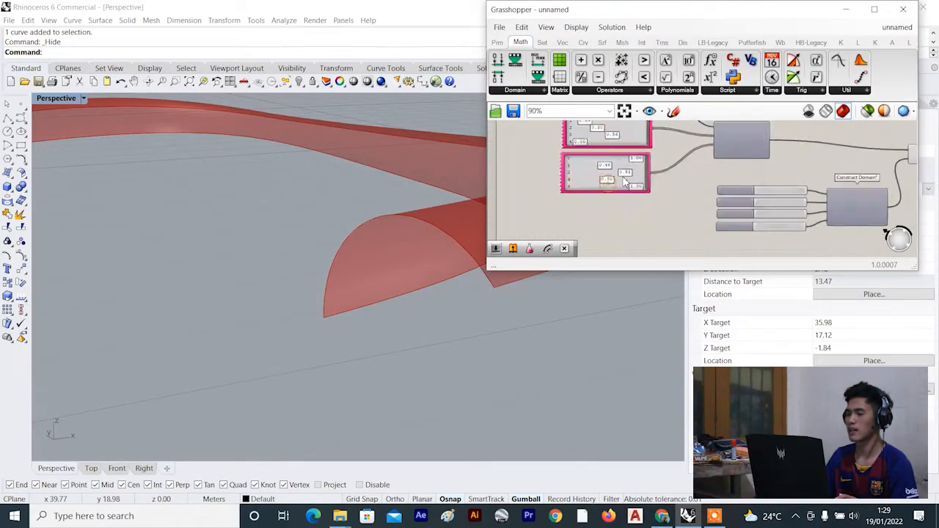
Move both Gene Pools farther away from the Pipe Variable to free space between them.
right_click_drag(629, 133, 663, 175)
scroll(663, 173, "down", 1)
left_click_drag(673, 170, 603, 158)
left_click_drag(637, 209, 523, 201)
left_click_drag(593, 156, 538, 159)
scroll(579, 163, "up", 1)
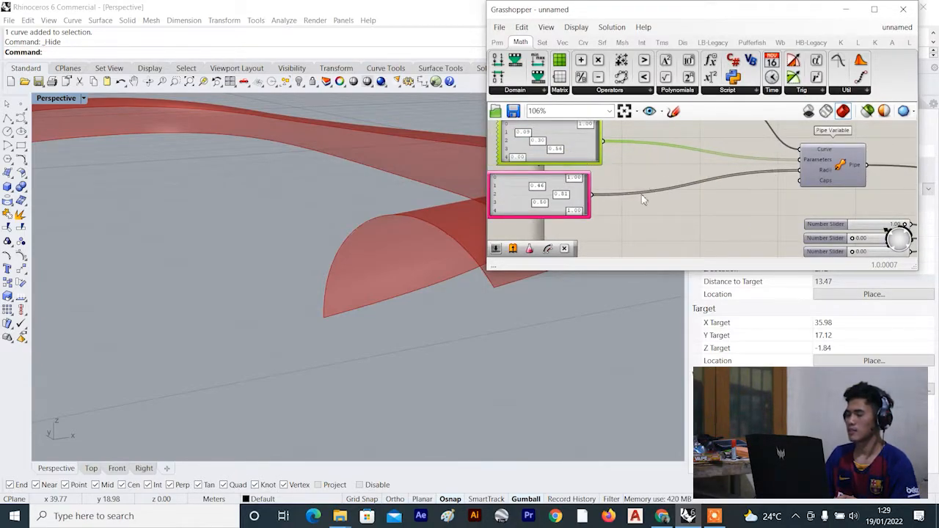
Add a Multiplication component below the wire between the radii Gene Pool and the Pipe Variable.
right_click_drag(643, 200, 681, 193)
scroll(645, 172, "up", 2)
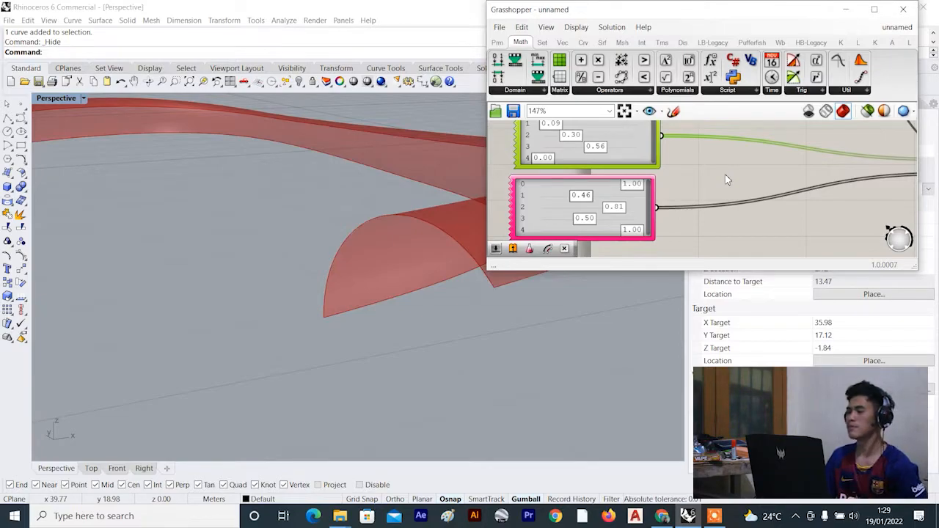
scroll(689, 180, "down", 3)
scroll(656, 185, "up", 3)
double_click(660, 192)
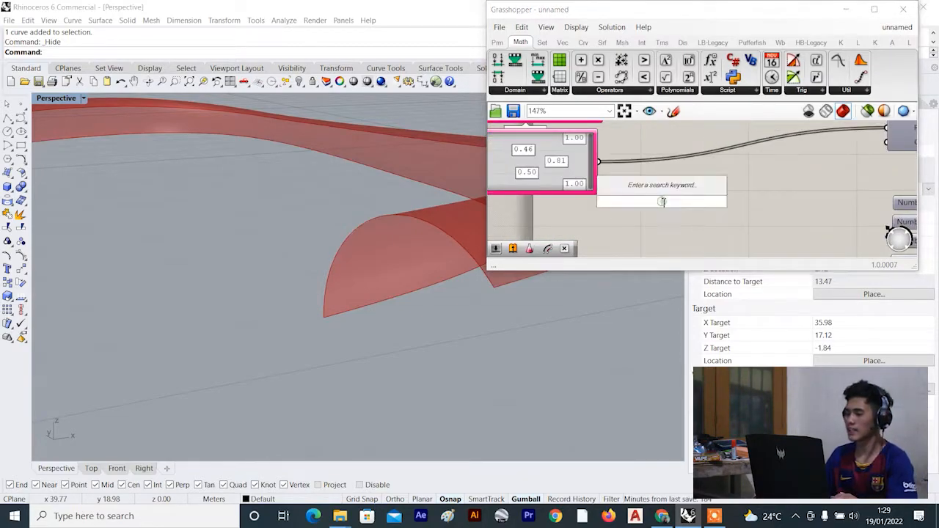
type("multi")
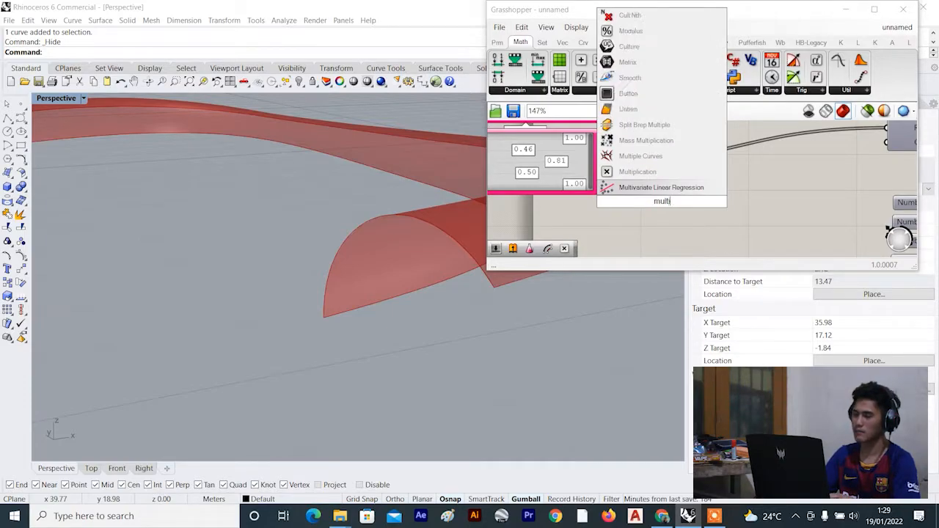
left_click(668, 201)
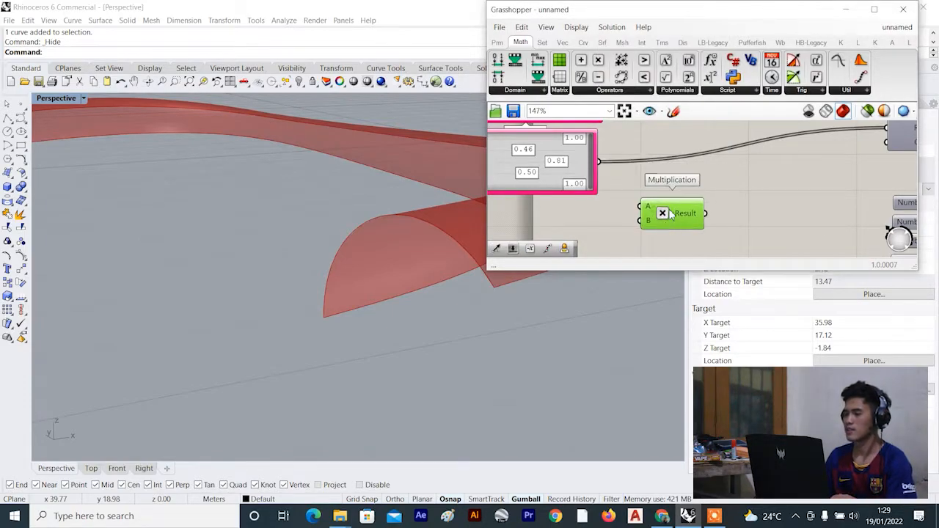
scroll(618, 193, "down", 3)
scroll(608, 192, "up", 1)
Create a number slider with the value 4 and connect it to input B of the Multiplication.
double_click(602, 196)
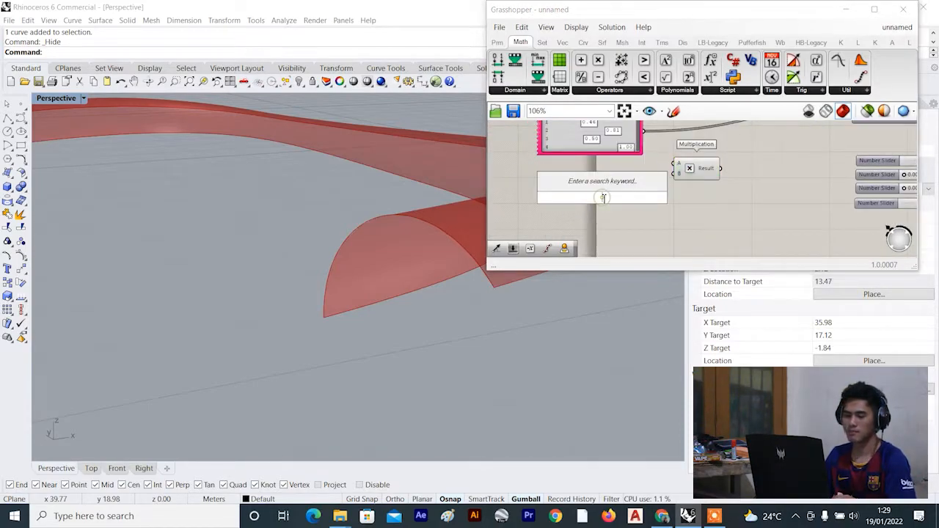
type("4")
key("Return")
scroll(651, 236, "up", 3)
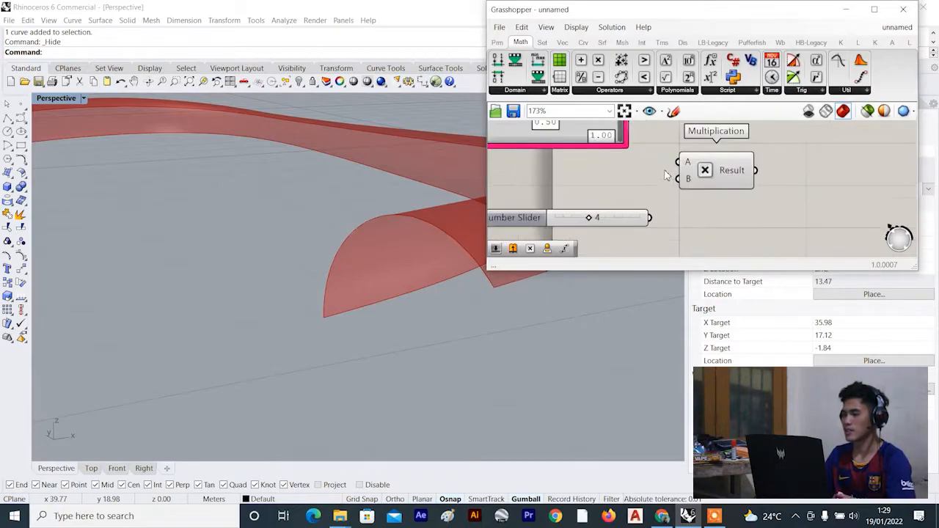
left_click_drag(673, 224, 690, 206)
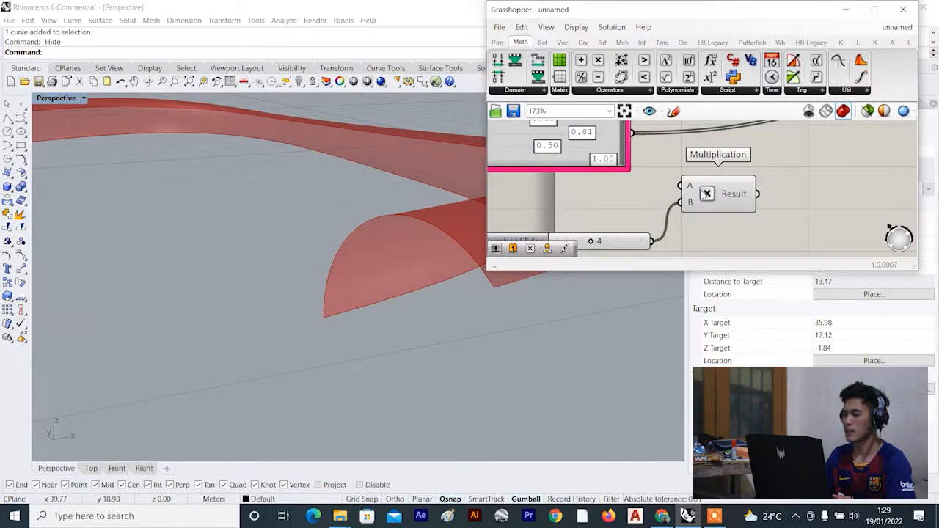
Connect the radii Gene Pool's output to input A of the Multiplication.
scroll(660, 190, "down", 2)
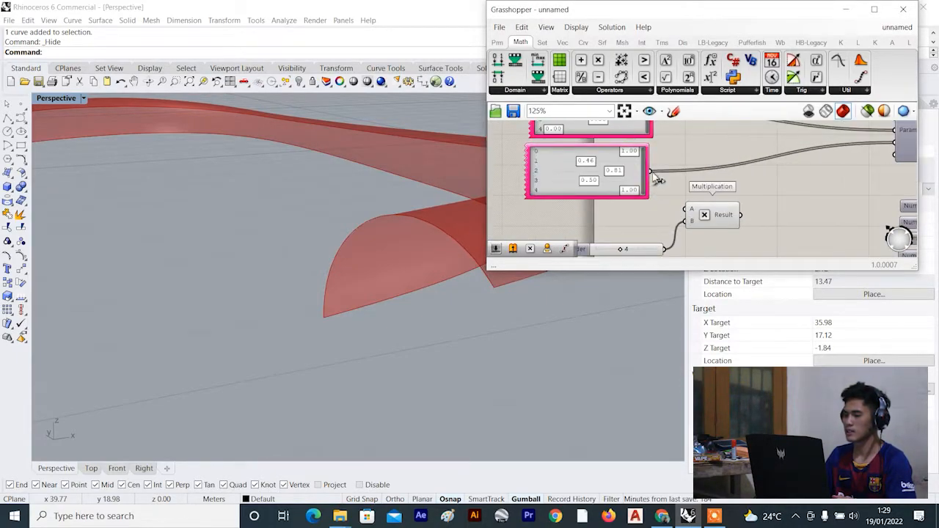
scroll(641, 187, "up", 2)
scroll(632, 170, "down", 2)
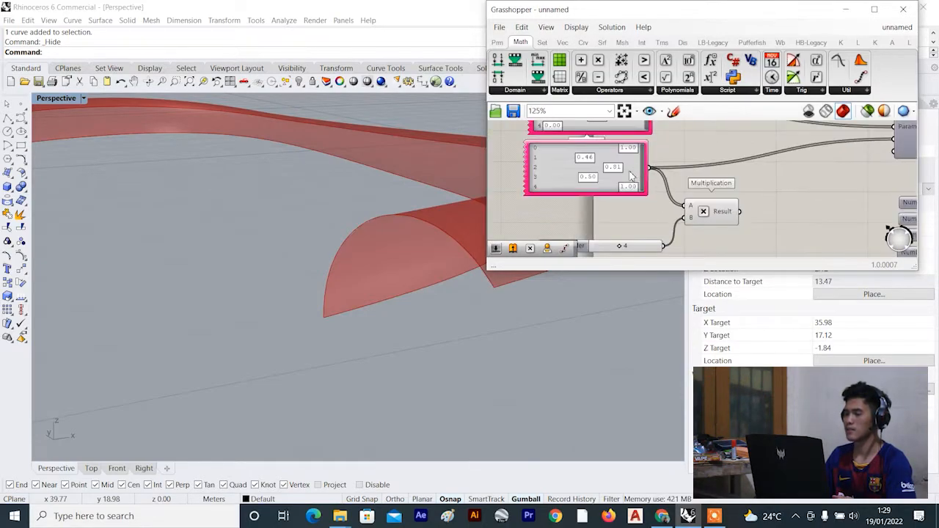
left_click(629, 164)
scroll(634, 158, "up", 2)
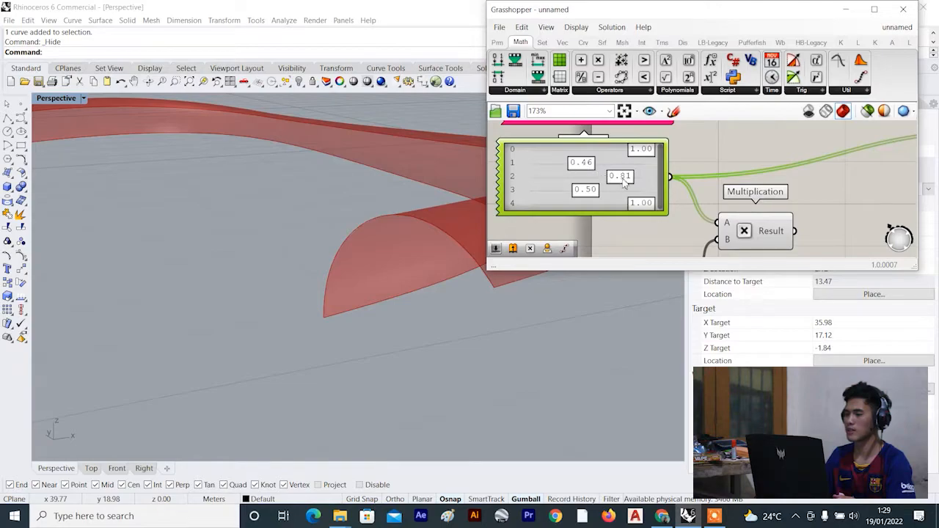
Connect the Multiplication result to the Radii input of the Pipe Variable, replacing the direct Gene Pool wire.
scroll(686, 204, "down", 4)
right_click_drag(687, 220, 572, 202)
scroll(623, 245, "up", 2)
scroll(648, 197, "down", 4)
scroll(570, 203, "up", 3)
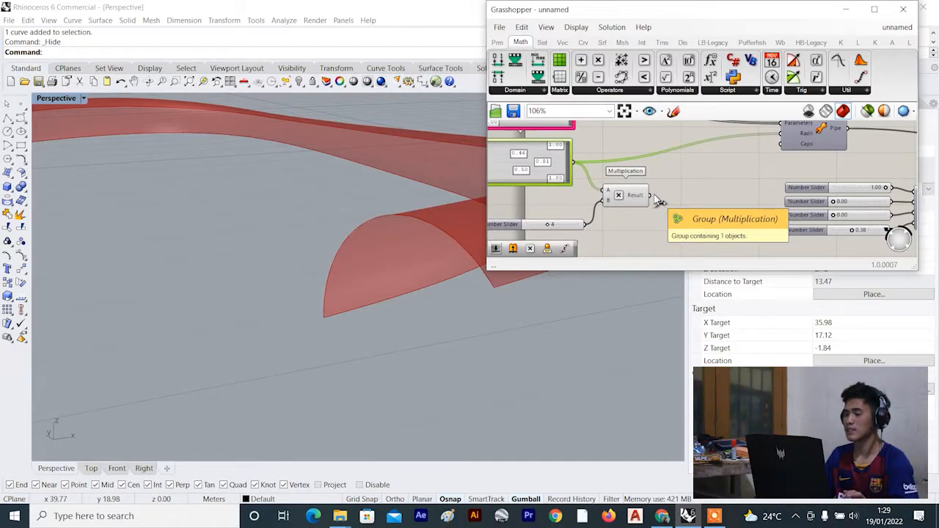
left_click_drag(649, 195, 781, 133)
scroll(335, 274, "down", 8)
right_click_drag(339, 273, 308, 263)
scroll(352, 279, "down", 3)
scroll(283, 262, "up", 3)
scroll(565, 216, "up", 5)
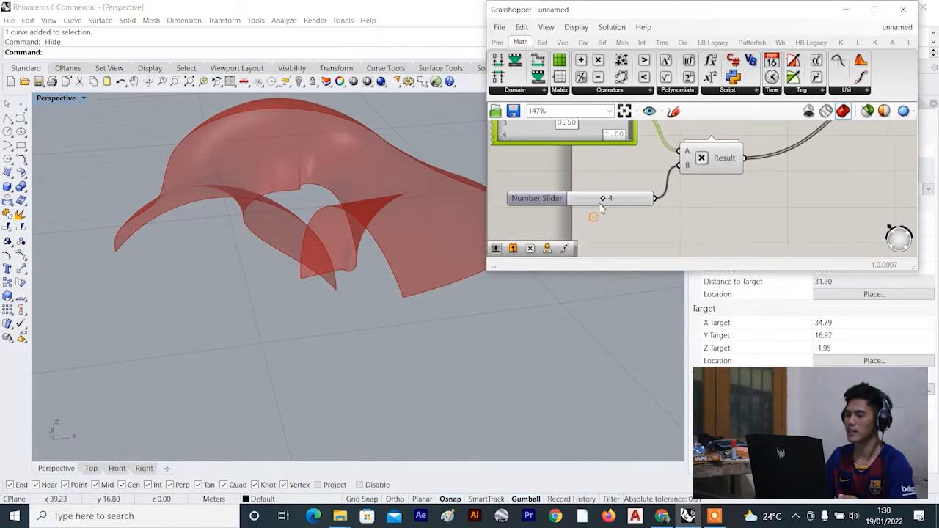
Set the multiplier slider to 3 and inspect the resized shell.
left_click_drag(608, 199, 600, 199)
scroll(350, 237, "down", 8)
right_click_drag(350, 237, 315, 232)
scroll(635, 159, "down", 5)
left_click(632, 161)
scroll(612, 169, "up", 5)
scroll(613, 176, "up", 2)
scroll(322, 253, "down", 4)
scroll(326, 247, "up", 6)
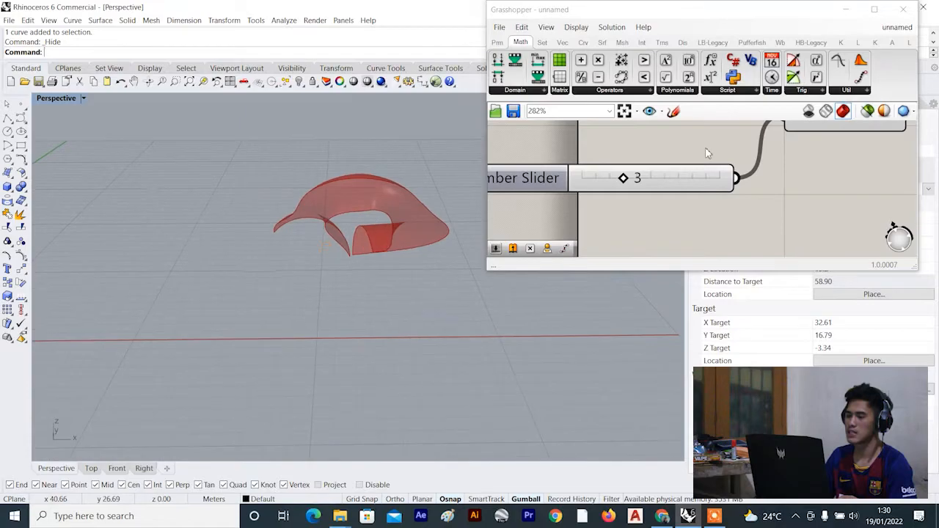
left_click_drag(687, 149, 606, 213)
right_click_drag(408, 193, 451, 170)
scroll(445, 179, "up", 6)
scroll(732, 177, "down", 9)
scroll(704, 184, "up", 7)
Try other values on the multiplier slider and return it to 3.
left_click_drag(701, 211, 680, 212)
scroll(327, 287, "down", 4)
right_click_drag(327, 287, 356, 278)
scroll(703, 169, "down", 5)
scroll(689, 214, "up", 4)
left_click_drag(711, 227, 722, 224)
right_click_drag(470, 293, 547, 232)
left_click_drag(721, 220, 709, 220)
scroll(419, 286, "down", 3)
right_click_drag(419, 286, 469, 217)
scroll(698, 149, "up", 2)
Set the last value of the radii Gene Pool to 0.83.
left_click_drag(698, 149, 711, 154)
right_click_drag(425, 230, 411, 249)
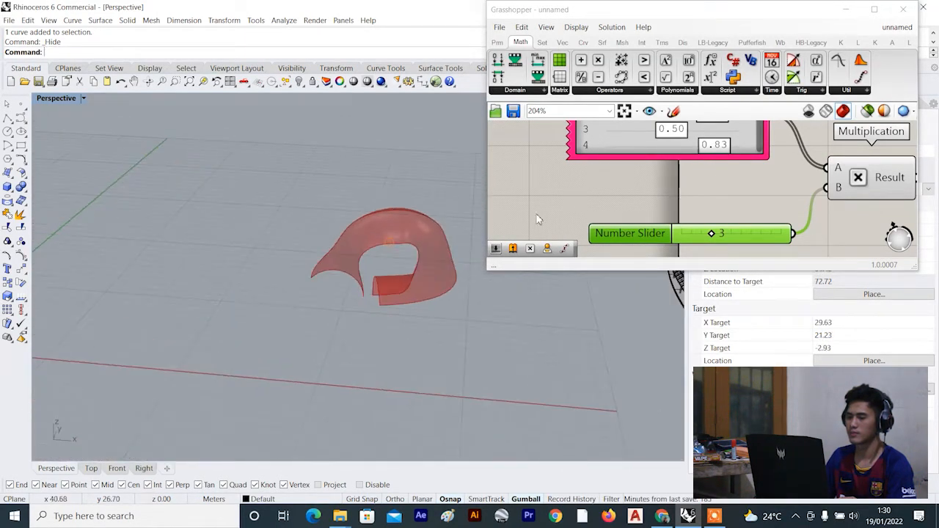
scroll(823, 186, "down", 8)
scroll(807, 183, "up", 4)
Highlight the Isotrim surface in the viewport to inspect the shell, and clear the selection.
left_click(745, 171)
right_click_drag(425, 271, 352, 253)
scroll(727, 227, "up", 2)
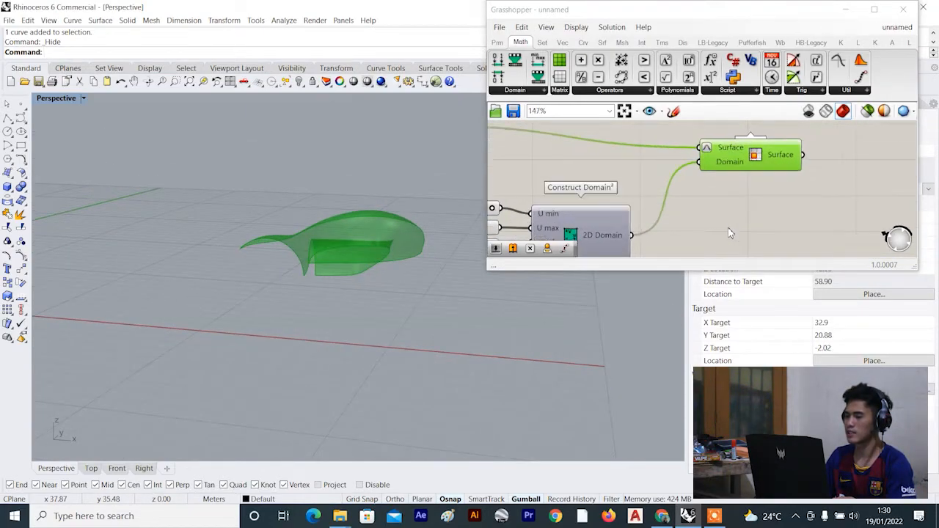
left_click(762, 187)
scroll(733, 183, "down", 2)
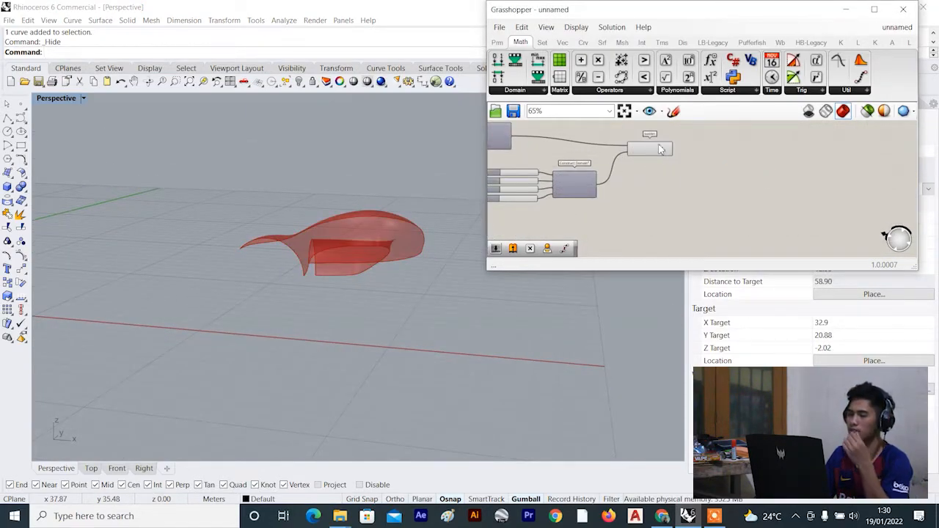
Add a LunchBox Quad Panels component and place it after the Isotrim component.
left_click(856, 43)
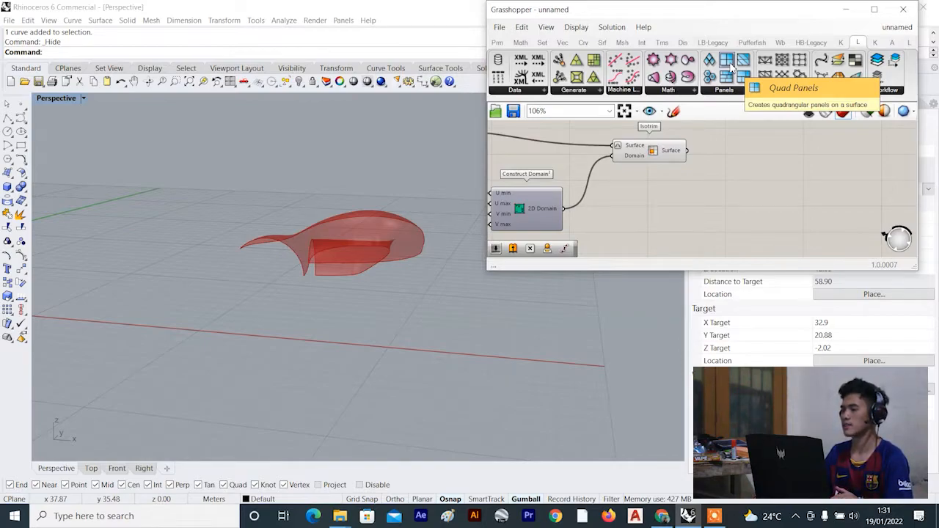
left_click(730, 68)
left_click(754, 228)
scroll(747, 225, "down", 4)
right_click_drag(744, 223, 712, 197)
scroll(711, 194, "up", 3)
left_click_drag(717, 196, 719, 163)
right_click_drag(719, 163, 726, 195)
scroll(730, 209, "up", 2)
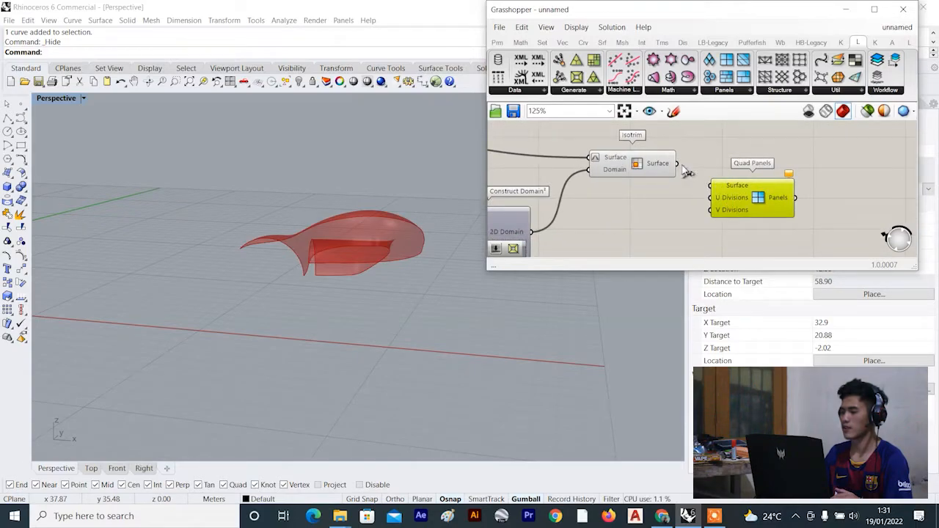
Connect the Isotrim surface to the Quad Panels Surface input and turn off the Isotrim preview.
left_click_drag(716, 189, 716, 189)
left_click(631, 157)
right_click(688, 133)
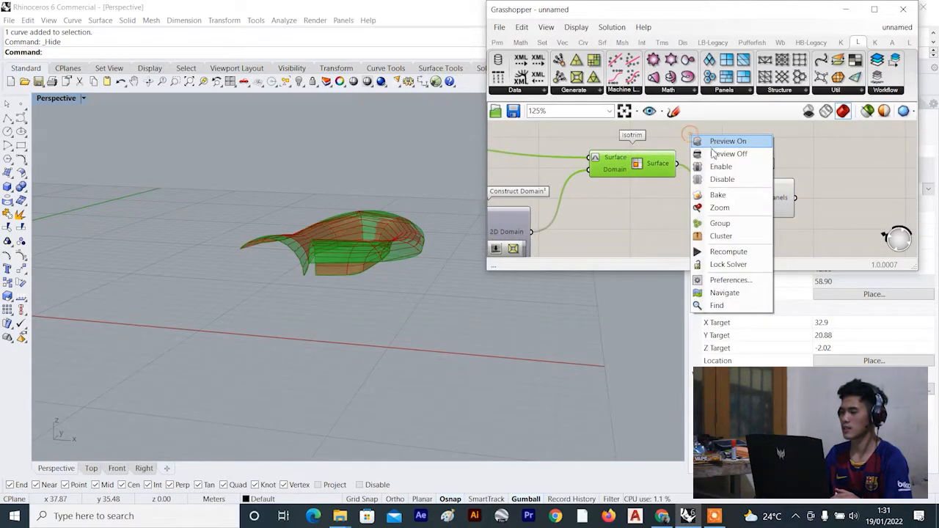
left_click(712, 151)
right_click_drag(440, 220, 415, 210)
scroll(734, 191, "down", 1)
left_click(814, 213)
scroll(705, 178, "up", 3)
Create a number slider with the value 50 and connect it to U Divisions of the Quad Panels.
double_click(697, 174)
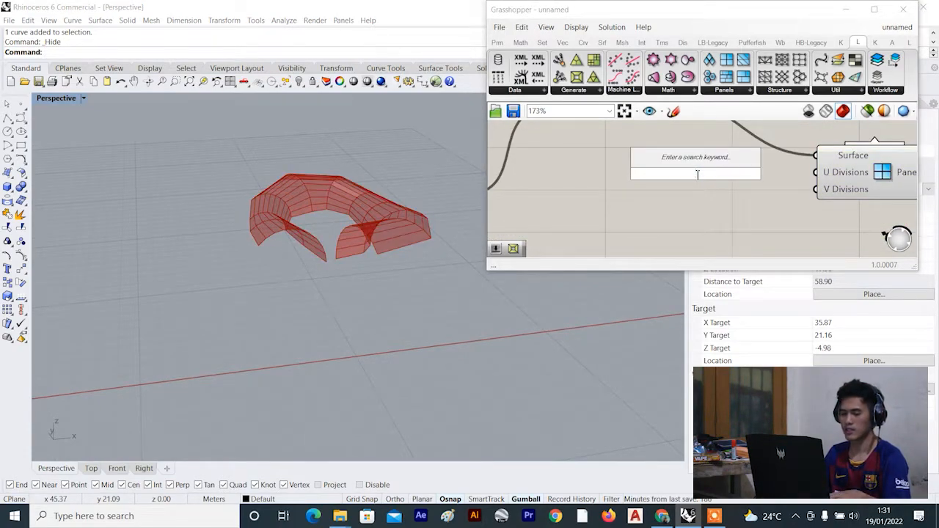
type("50")
key("Return")
scroll(790, 182, "up", 2)
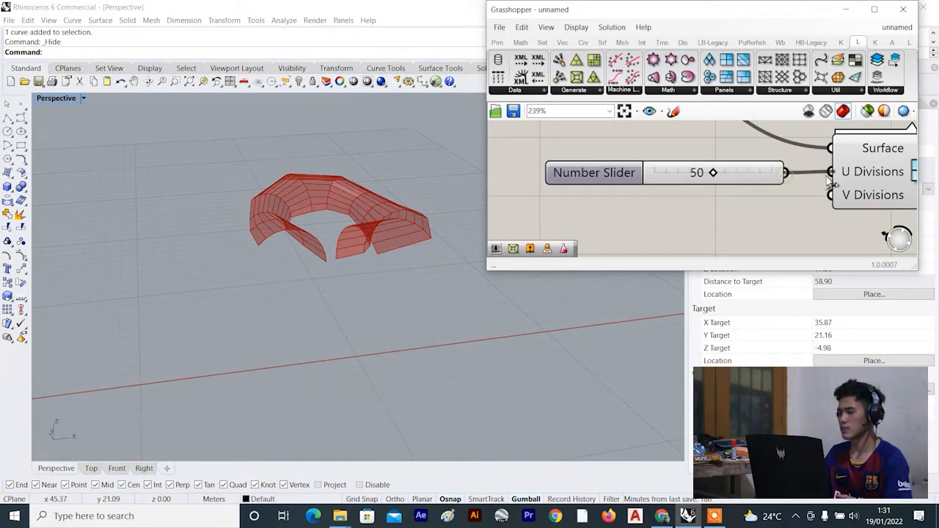
left_click_drag(827, 180, 830, 175)
left_click_drag(863, 187, 853, 166)
scroll(411, 220, "down", 4)
right_click_drag(373, 230, 415, 242)
scroll(440, 227, "up", 6)
left_click(703, 222)
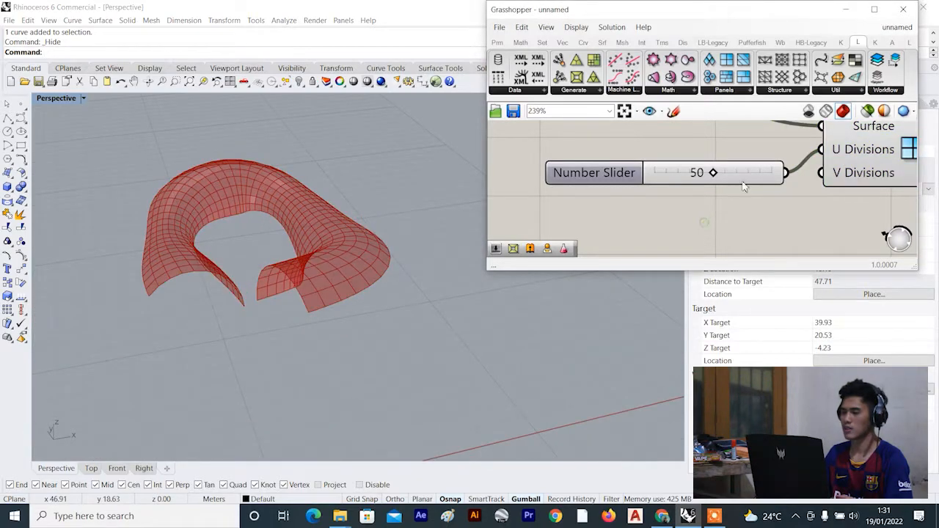
Create a number slider with the value 8 and connect it to V Divisions of the Quad Panels.
left_click(864, 153)
scroll(726, 183, "down", 3)
scroll(733, 184, "up", 3)
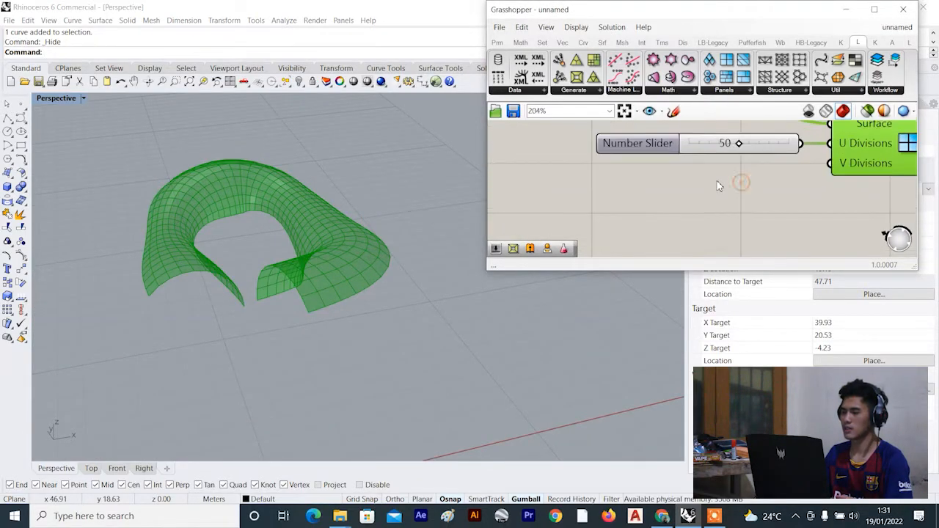
double_click(716, 180)
type("8")
key("Return")
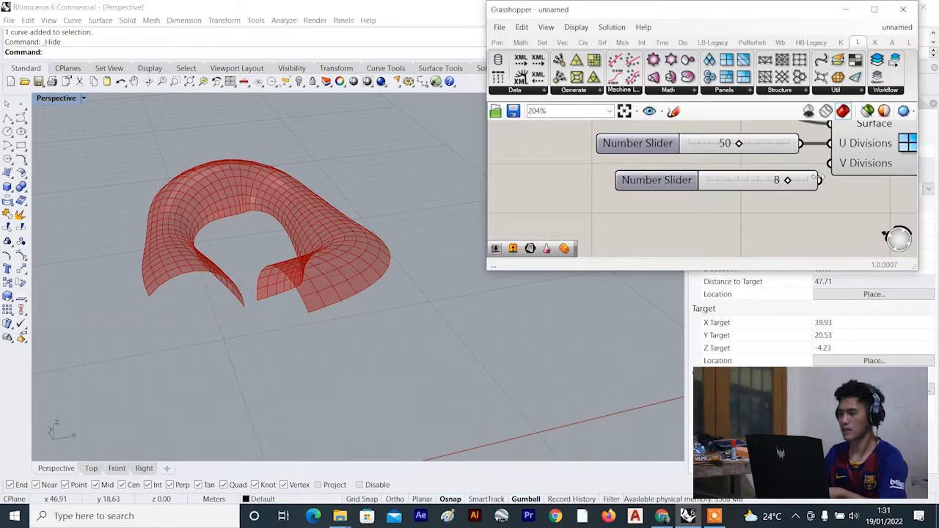
scroll(834, 192, "up", 2)
left_click_drag(835, 163, 834, 161)
Align the V Divisions slider under the U Divisions slider and set U Divisions to 51.
mouse_move(788, 185)
left_mouse_down()
mouse_move(773, 179)
mouse_move(772, 187)
left_mouse_up()
scroll(704, 154, "up", 2)
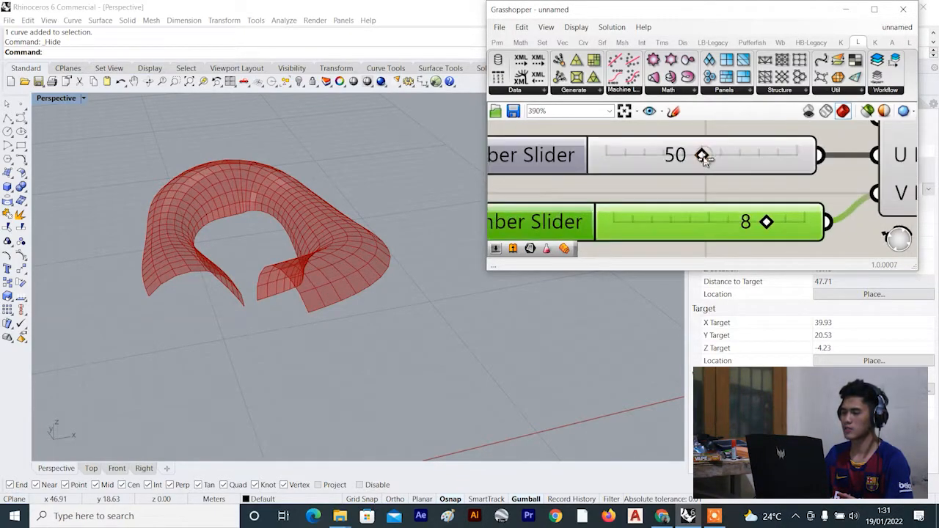
mouse_move(722, 158)
left_mouse_down()
mouse_move(733, 155)
mouse_move(704, 155)
left_mouse_up()
scroll(367, 261, "up", 2)
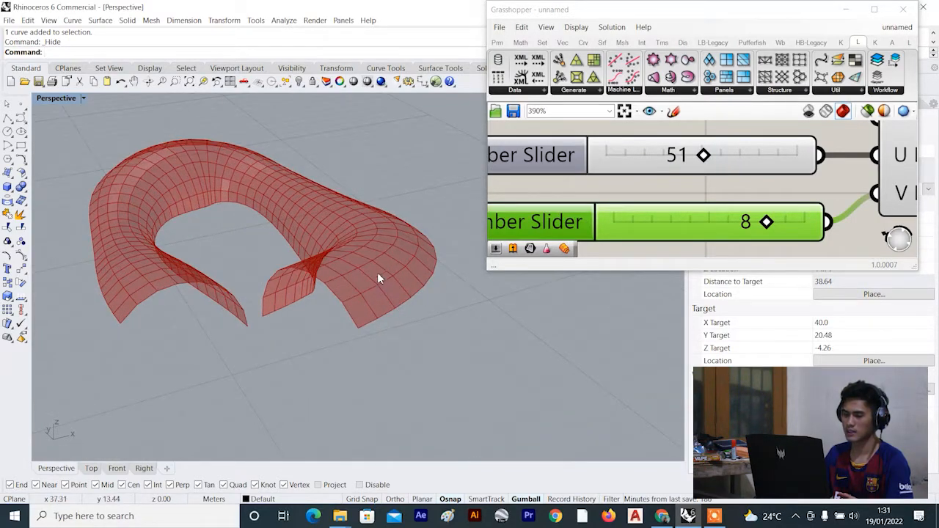
Set the U Divisions slider of the Quad Panels to 50.
scroll(344, 273, "down", 6)
right_click_drag(345, 273, 304, 296)
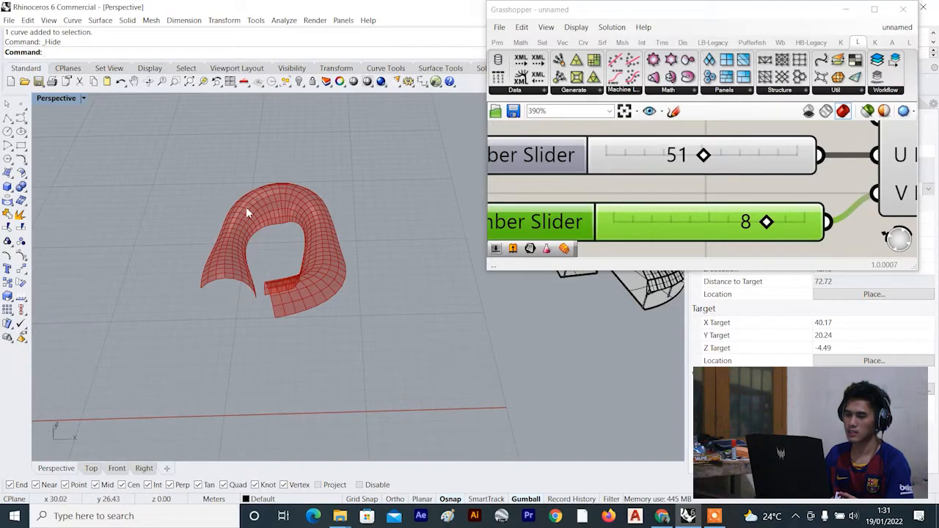
scroll(688, 173, "down", 3)
scroll(687, 173, "up", 2)
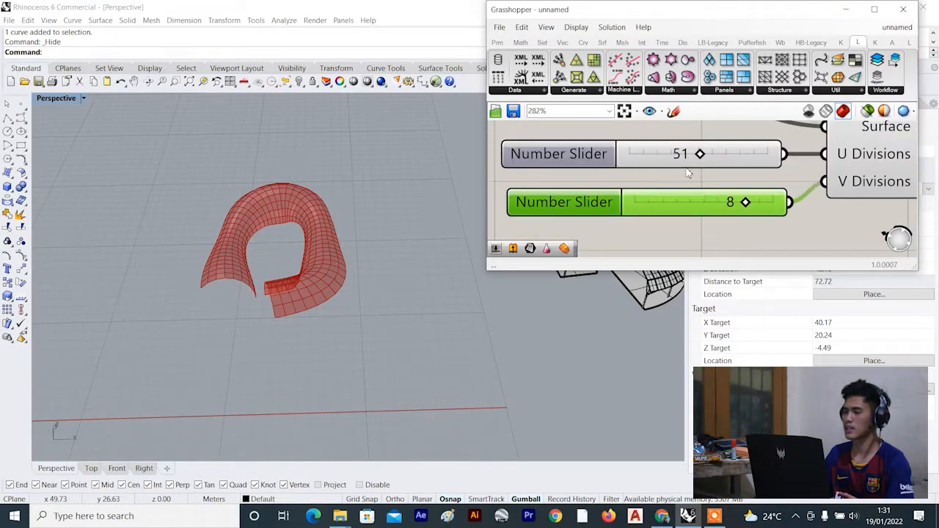
scroll(698, 154, "up", 1)
left_click_drag(698, 154, 695, 156)
Examine the quad-panelled shell from several angles, highlighting its Quad Panels output beside the black reference pavilion.
right_click(382, 213)
scroll(381, 212, "down", 5)
scroll(367, 204, "up", 3)
right_click_drag(360, 201, 394, 235)
scroll(337, 191, "down", 3)
scroll(418, 210, "up", 5)
scroll(417, 210, "down", 5)
right_click(394, 235)
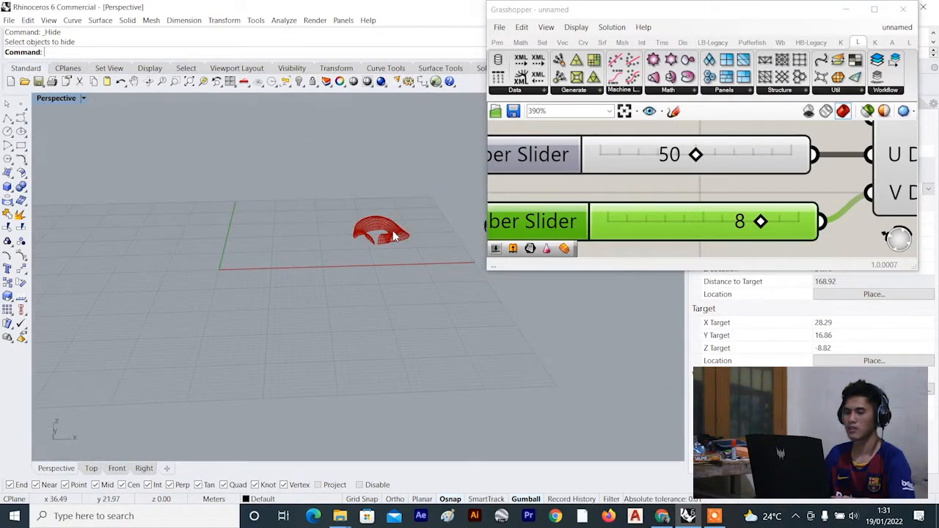
scroll(394, 235, "down", 5)
scroll(690, 201, "down", 5)
scroll(730, 194, "up", 3)
left_click(722, 200)
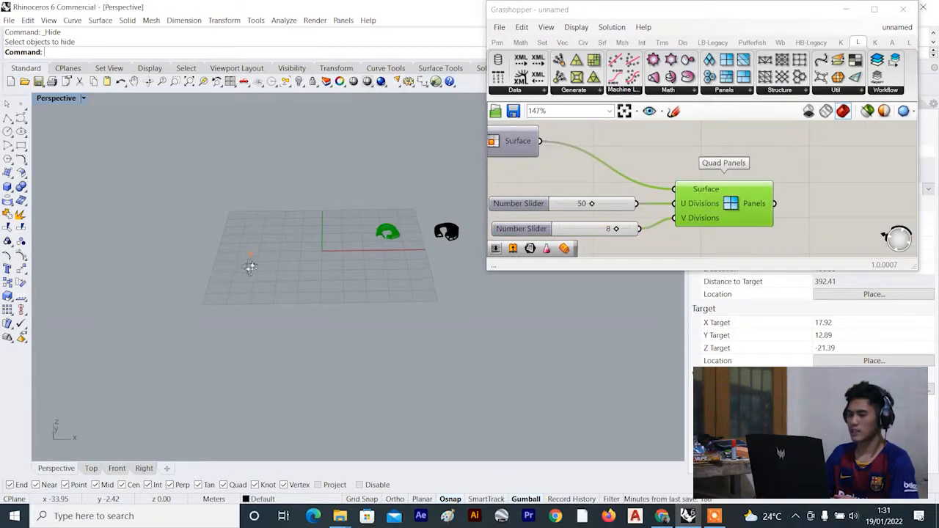
scroll(407, 233, "up", 5)
left_click(650, 168)
scroll(276, 245, "up", 8)
mouse_move(275, 244)
right_mouse_down()
mouse_move(295, 224)
mouse_move(262, 226)
mouse_move(420, 237)
mouse_move(337, 250)
mouse_move(385, 231)
mouse_move(297, 256)
mouse_move(279, 234)
right_mouse_up()
scroll(262, 227, "down", 7)
scroll(382, 236, "down", 6)
scroll(383, 236, "up", 14)
scroll(337, 250, "down", 8)
scroll(385, 230, "down", 8)
scroll(298, 256, "up", 7)
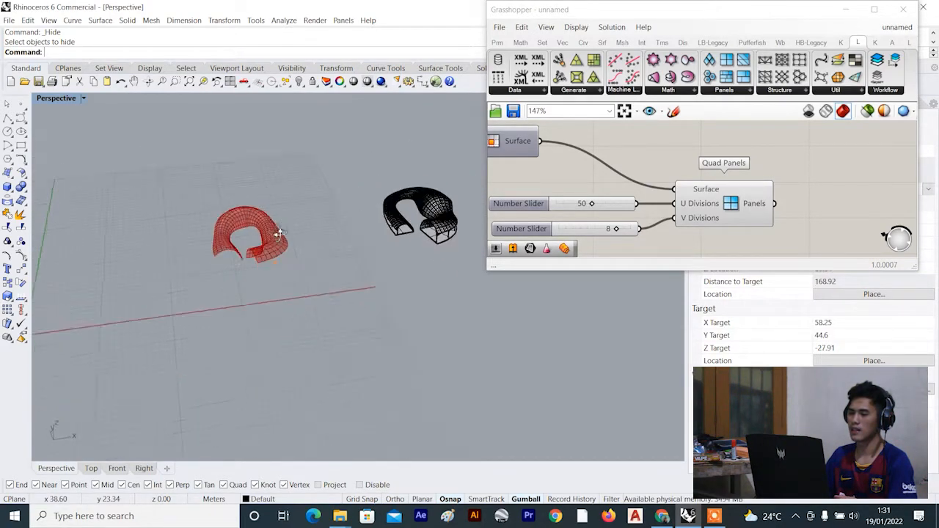
scroll(279, 234, "up", 5)
scroll(640, 191, "down", 3)
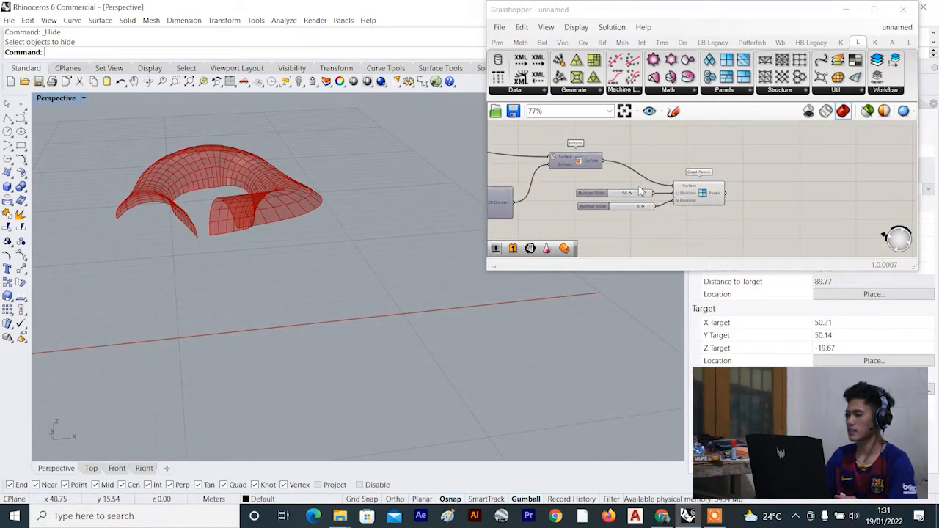
Move the Quad Panels component and its two division sliders lower on the canvas, below the Isotrim.
left_click_drag(747, 168, 612, 221)
scroll(689, 220, "down", 2)
right_click_drag(690, 220, 692, 194)
left_click_drag(701, 185, 700, 209)
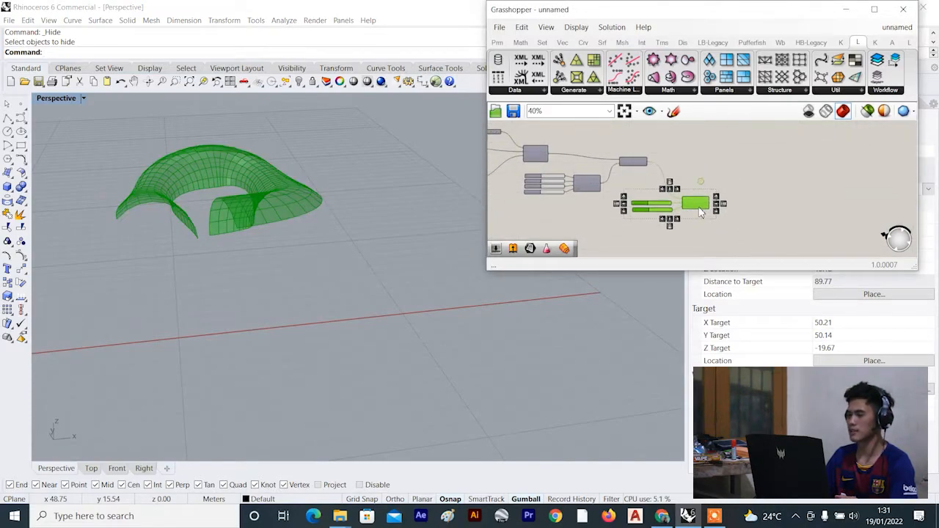
left_click(704, 154)
Add a Project component that projects objects onto a plane and connect the Isotrim surface to its Geometry input.
scroll(647, 156, "up", 1)
left_click(644, 162)
scroll(645, 161, "up", 4)
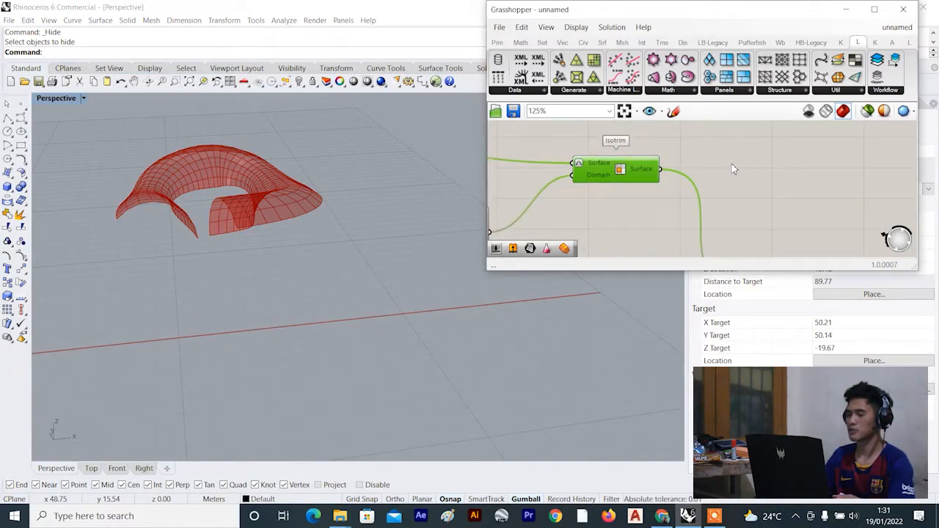
right_click_drag(734, 169, 693, 184)
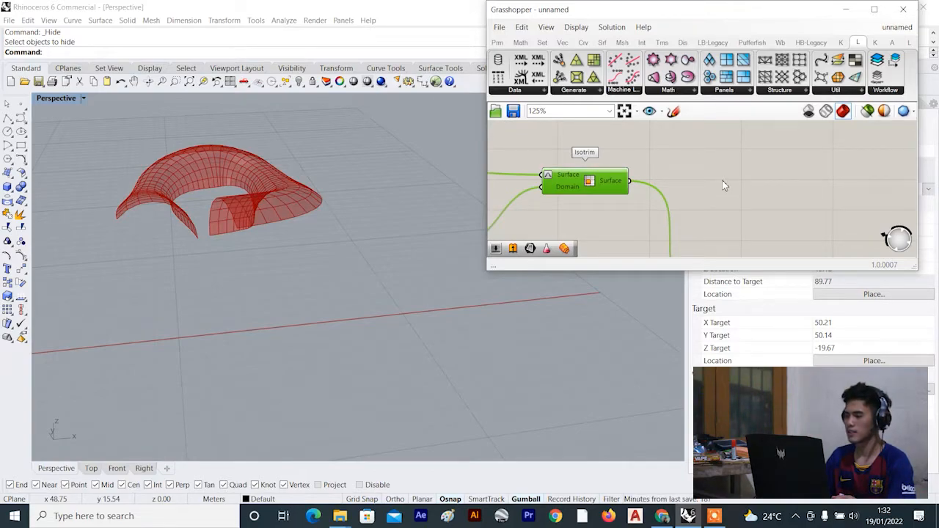
double_click(722, 183)
type("project")
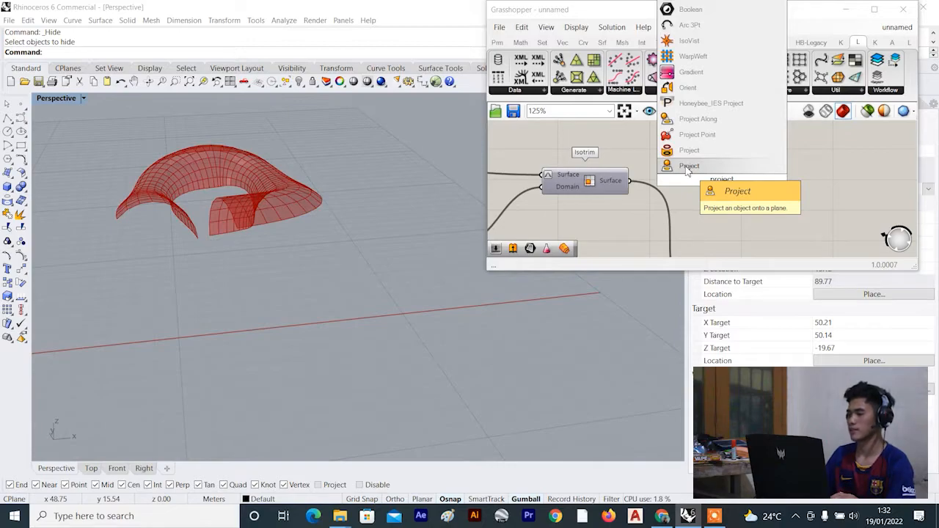
left_click(687, 165)
scroll(605, 186, "up", 1)
left_click_drag(636, 181, 759, 174)
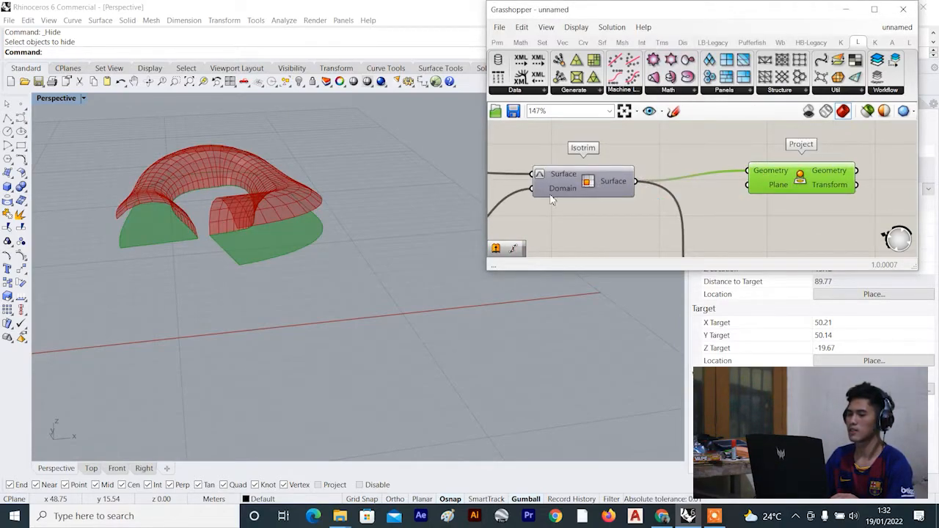
scroll(298, 231, "down", 3)
left_click(804, 206)
scroll(205, 198, "up", 10)
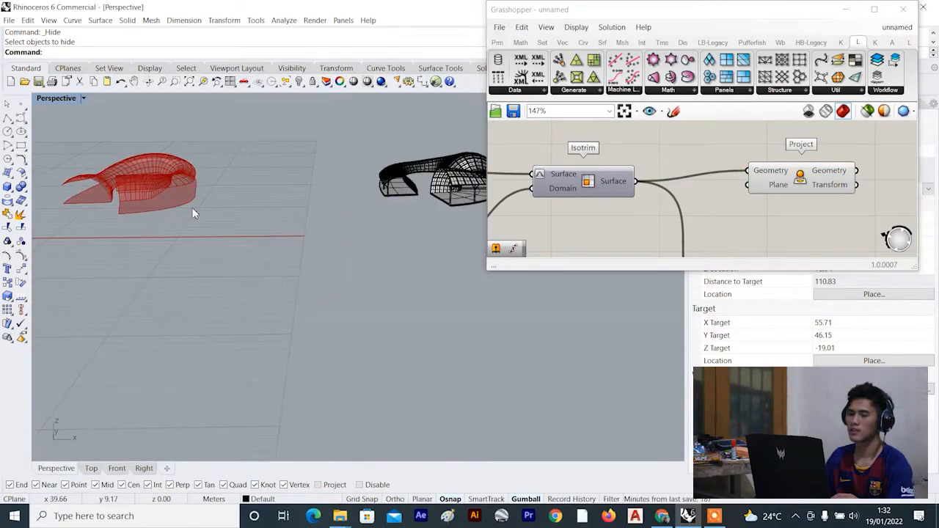
right_click_drag(240, 198, 209, 211)
scroll(498, 184, "down", 4)
Add an Extrude component and connect the projected Geometry to its Base input.
left_click(772, 186)
scroll(776, 185, "up", 3)
double_click(709, 169)
type("extrude")
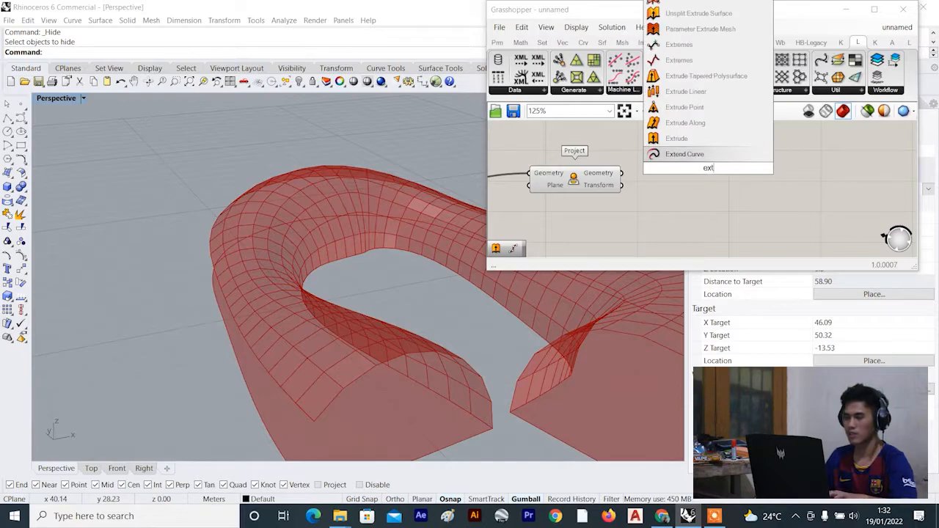
left_click(701, 178)
scroll(632, 181, "up", 2)
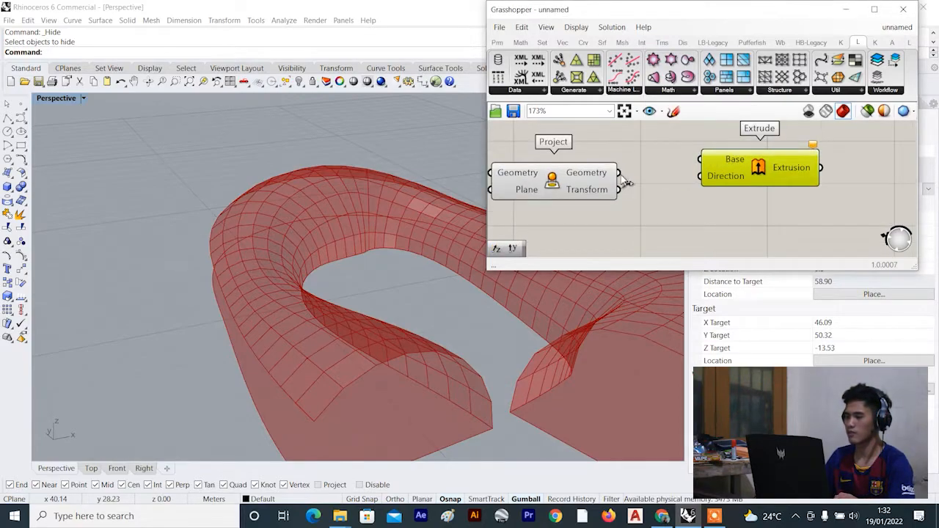
scroll(712, 162, "down", 3)
scroll(631, 139, "up", 2)
Add a Unit Z component, connect it to the Extrude Direction and place it above the Project component.
double_click(630, 138)
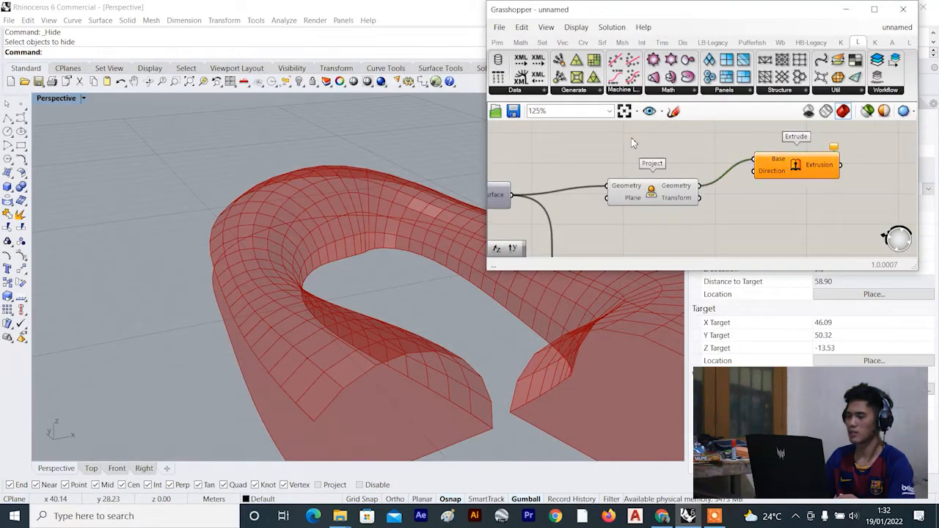
type("z")
left_click(643, 125)
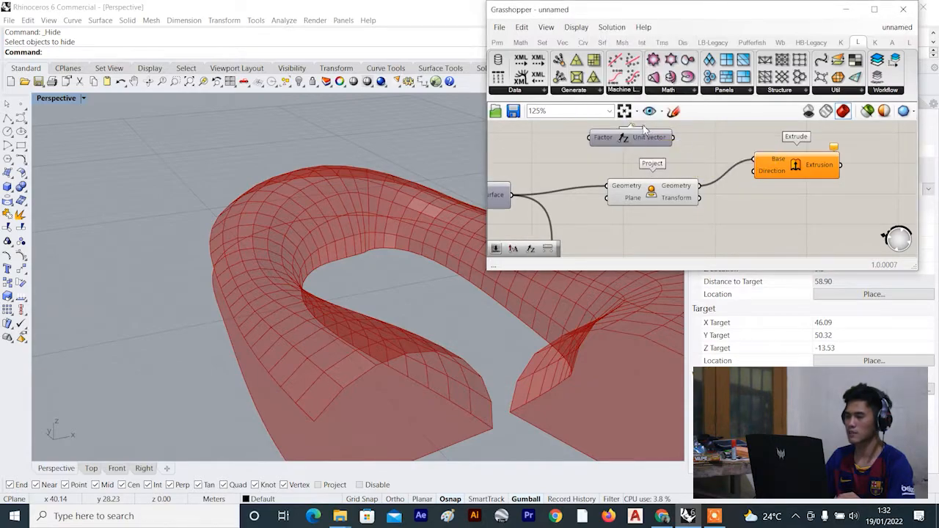
left_click_drag(750, 174, 753, 173)
left_click_drag(637, 141, 688, 148)
Turn off the preview of the Project component.
left_click(650, 192)
right_click(543, 149)
left_click(581, 169)
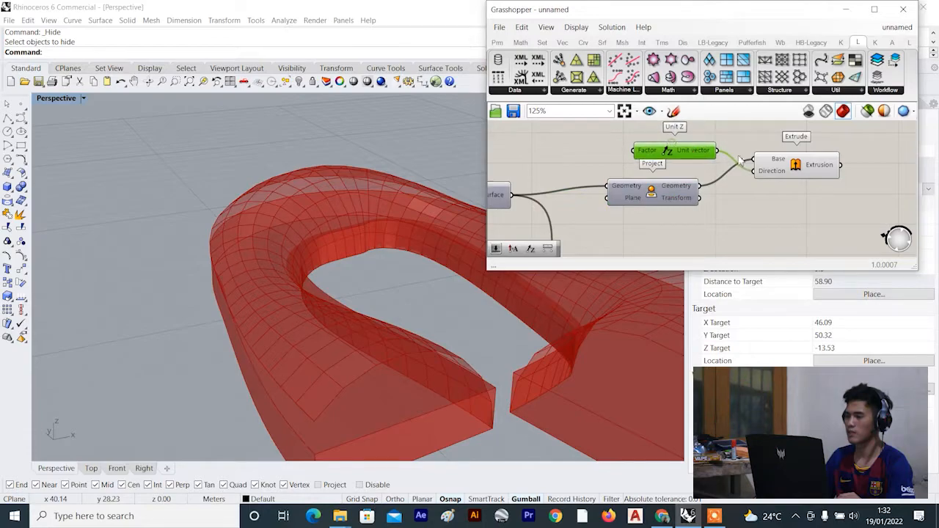
left_click_drag(774, 164, 775, 155)
Create a number slider with the value 0.12 and connect it to the Unit Z Factor.
right_click_drag(529, 140, 636, 148)
scroll(636, 148, "down", 1)
scroll(637, 151, "up", 1)
double_click(658, 155)
type("0.12")
key("Return")
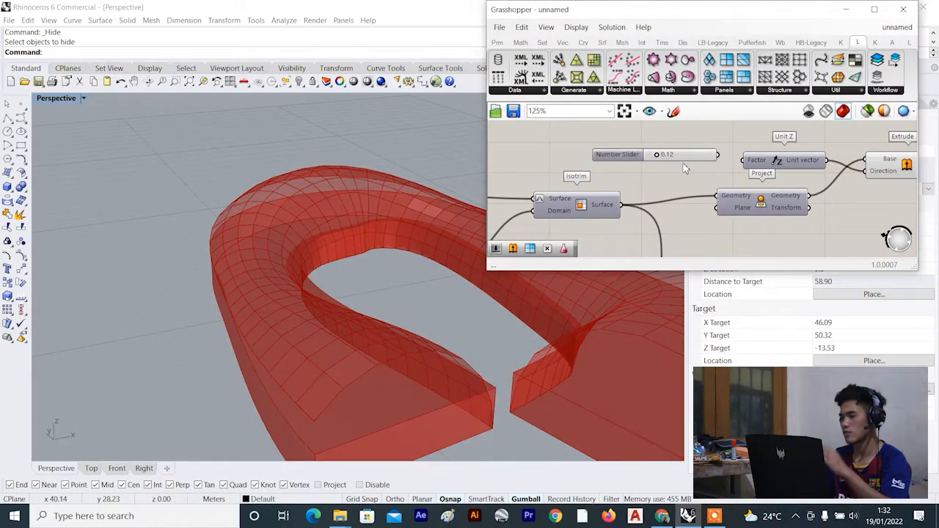
scroll(737, 154, "up", 2)
left_click_drag(751, 167, 768, 182)
scroll(770, 150, "down", 4)
left_click(767, 140)
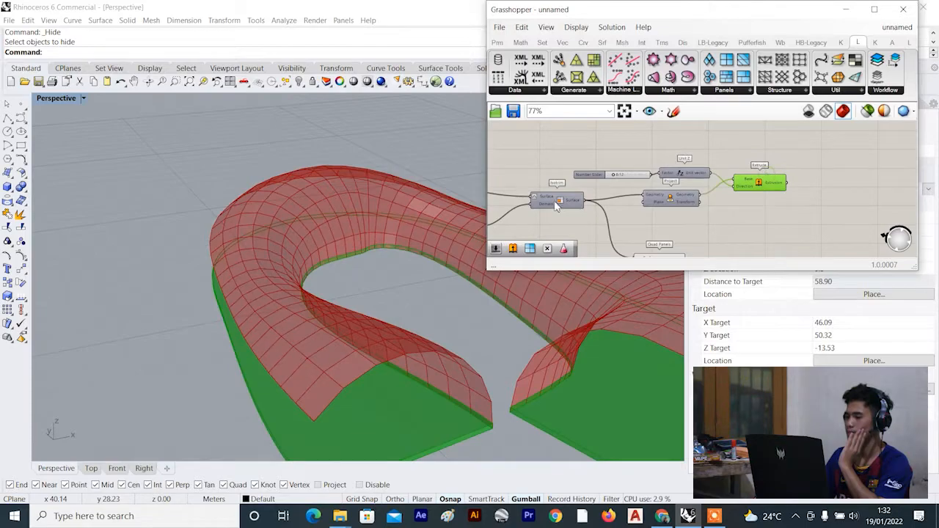
Shift the Isotrim component slightly lower and adjust the placement of the Quad Panels component.
left_click_drag(555, 203, 559, 213)
left_click(718, 217)
scroll(718, 220, "down", 3)
right_click_drag(695, 228, 662, 203)
scroll(659, 207, "up", 3)
left_click_drag(663, 207, 668, 204)
left_click(649, 232)
Examine the finished reference pavilion's roof, columns and floor up close and zoom to the extents of the model.
scroll(344, 327, "down", 7)
right_click_drag(344, 327, 319, 276)
scroll(306, 315, "up", 6)
scroll(323, 274, "down", 4)
scroll(282, 272, "down", 6)
scroll(282, 273, "up", 6)
scroll(357, 260, "up", 2)
scroll(365, 259, "down", 6)
scroll(399, 290, "up", 8)
right_click_drag(397, 269, 369, 247)
scroll(377, 257, "down", 10)
scroll(346, 232, "up", 6)
scroll(370, 249, "up", 10)
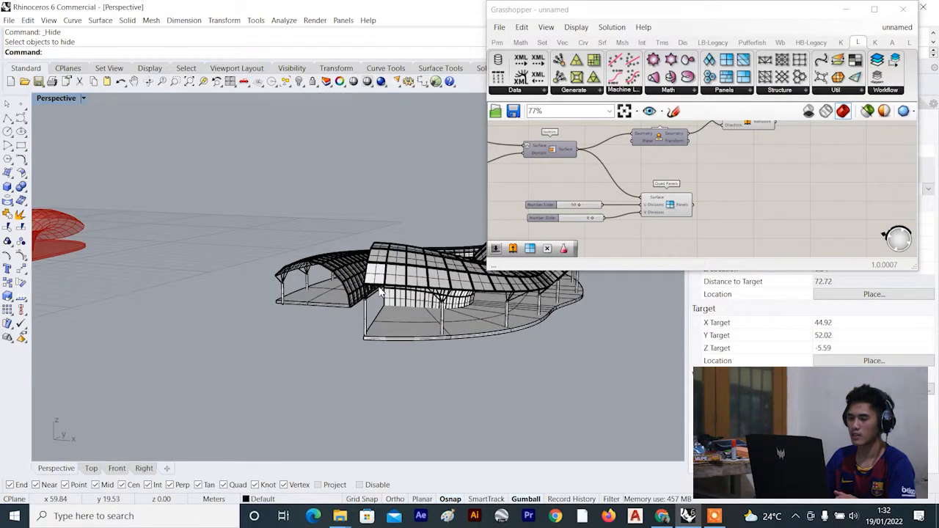
scroll(372, 260, "down", 5)
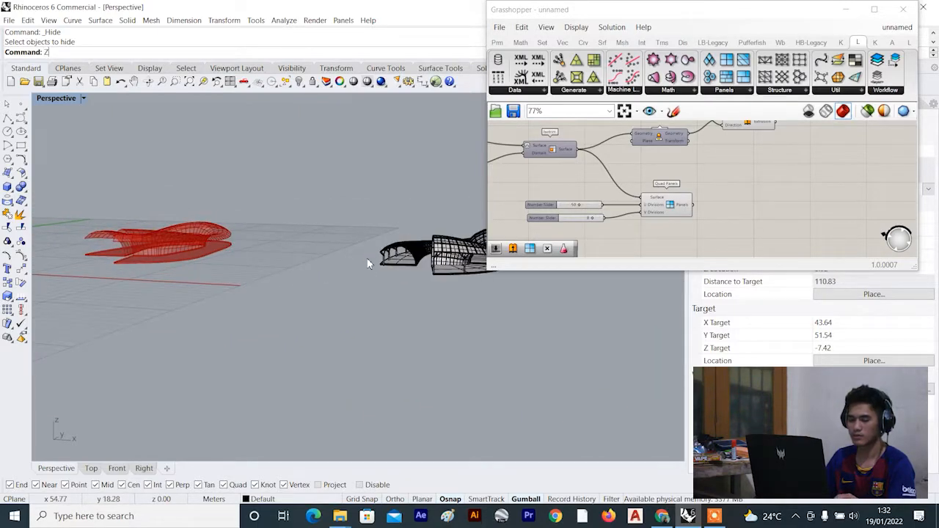
type("E")
key("Return")
right_click_drag(544, 315, 349, 298)
scroll(243, 282, "up", 7)
scroll(243, 281, "down", 11)
scroll(490, 289, "up", 8)
scroll(732, 183, "down", 5)
scroll(262, 236, "down", 8)
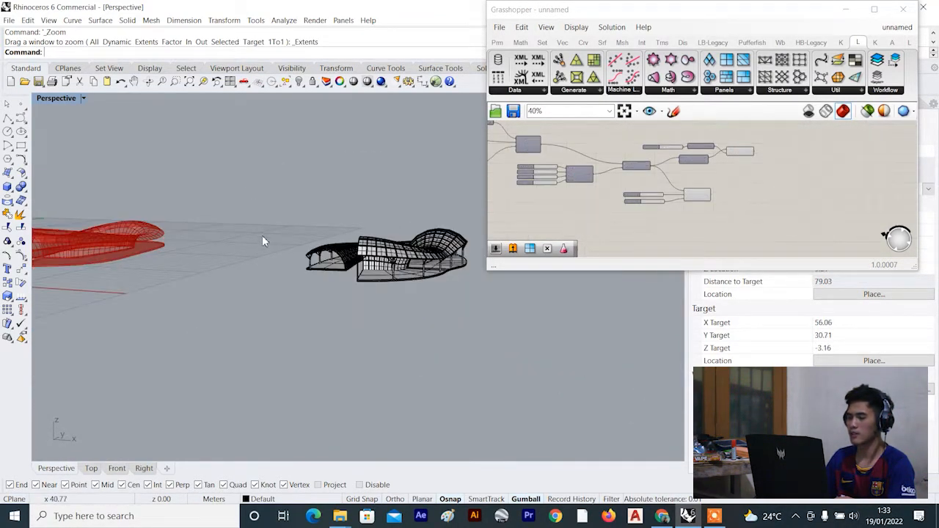
Compare the panelled shell and its extruded floor slab with the reference pavilion from several angles.
right_click_drag(262, 236, 350, 247)
scroll(792, 162, "down", 3)
scroll(764, 170, "up", 5)
left_click(763, 169)
scroll(241, 230, "down", 8)
scroll(238, 271, "up", 8)
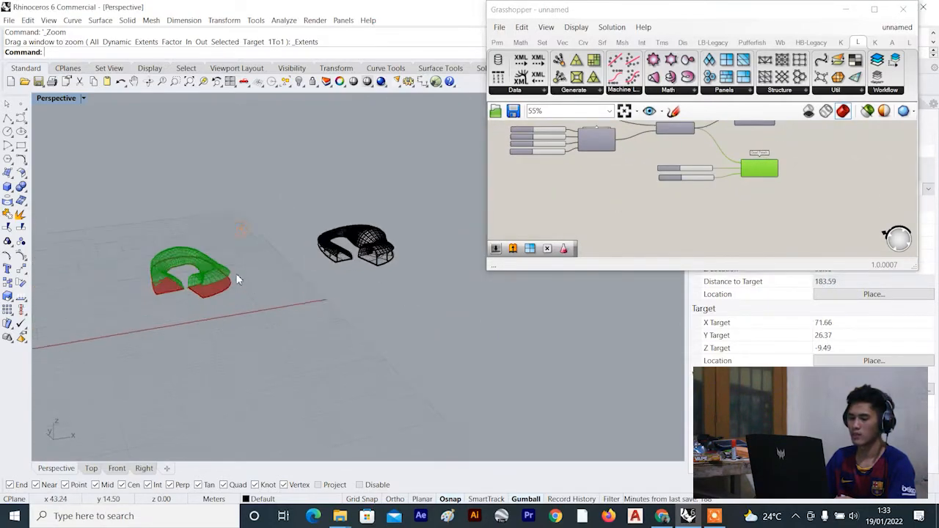
left_click(842, 174)
right_click_drag(807, 151, 794, 207)
scroll(728, 179, "up", 6)
right_click_drag(741, 161, 685, 215)
scroll(280, 287, "down", 8)
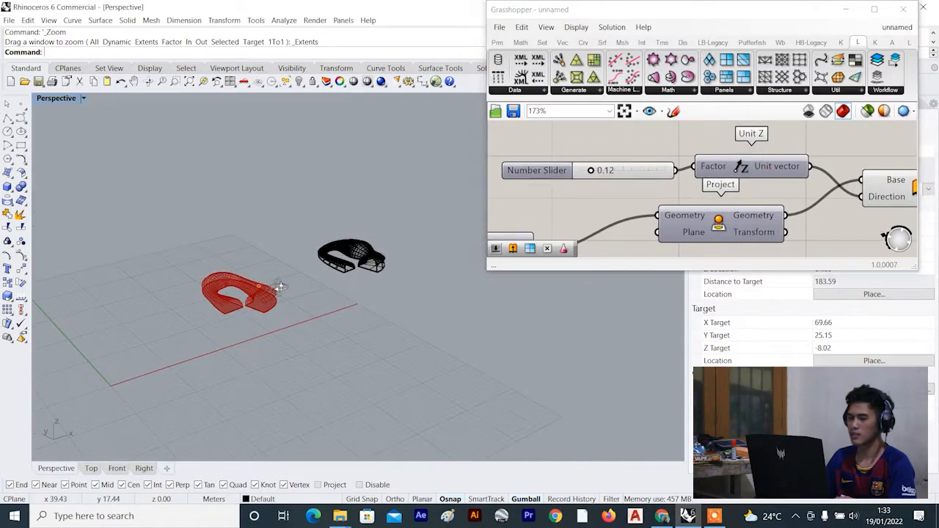
scroll(251, 300, "up", 8)
right_click_drag(260, 310, 250, 327)
scroll(325, 327, "down", 8)
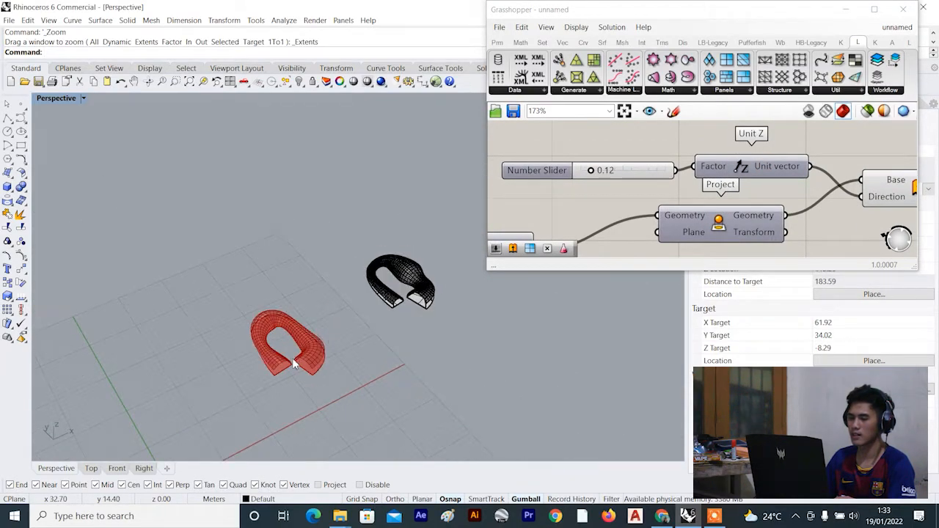
scroll(294, 365, "up", 5)
scroll(755, 187, "down", 3)
right_click_drag(271, 374, 289, 340)
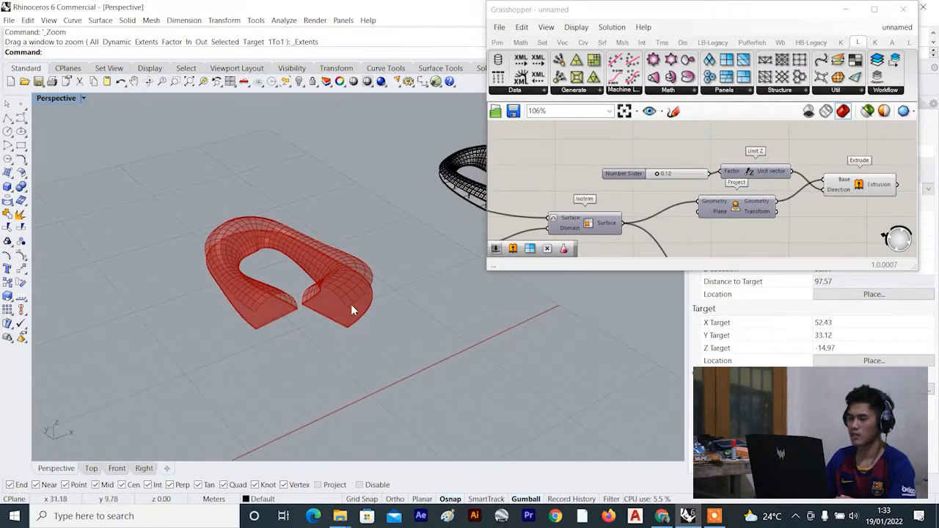
scroll(753, 183, "up", 2)
scroll(735, 196, "down", 3)
right_click_drag(287, 273, 289, 247)
scroll(763, 161, "down", 4)
right_click_drag(678, 189, 733, 191)
scroll(593, 147, "up", 4)
right_click_drag(591, 145, 578, 174)
left_click_drag(579, 172, 581, 170)
right_click(648, 142)
right_click_drag(342, 245, 324, 255)
right_click(694, 155)
scroll(804, 211, "down", 4)
scroll(805, 212, "up", 4)
scroll(154, 264, "up", 8)
right_click_drag(212, 252, 252, 256)
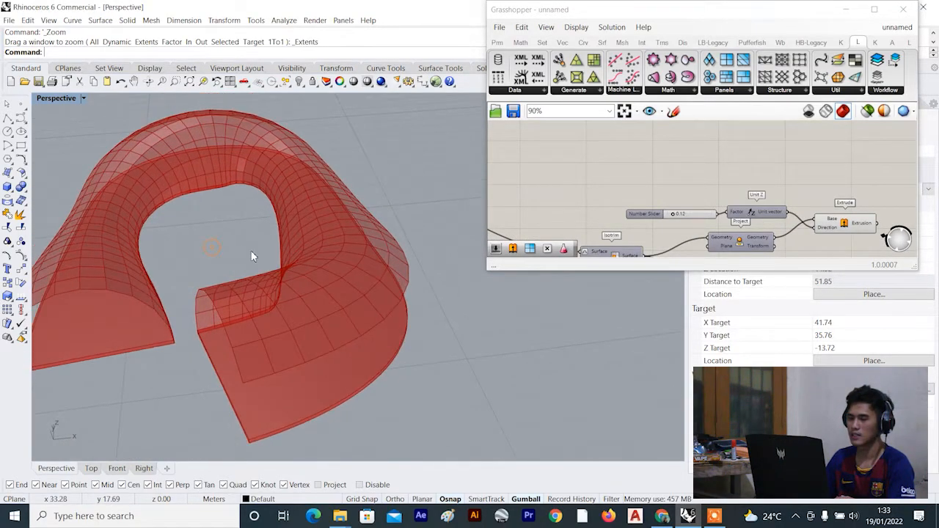
Rearrange the Project and Extrude components, placing Extrude higher beside the Unit Z.
scroll(768, 245, "up", 2)
right_click_drag(767, 245, 718, 201)
left_click_drag(663, 202, 652, 211)
scroll(723, 208, "down", 4)
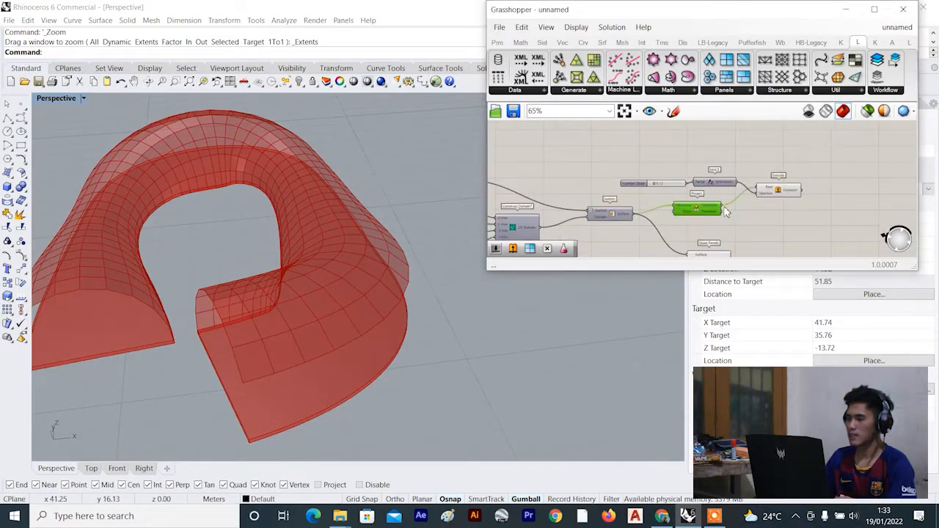
right_click_drag(723, 209, 673, 187)
scroll(678, 184, "up", 3)
left_click_drag(768, 158, 758, 135)
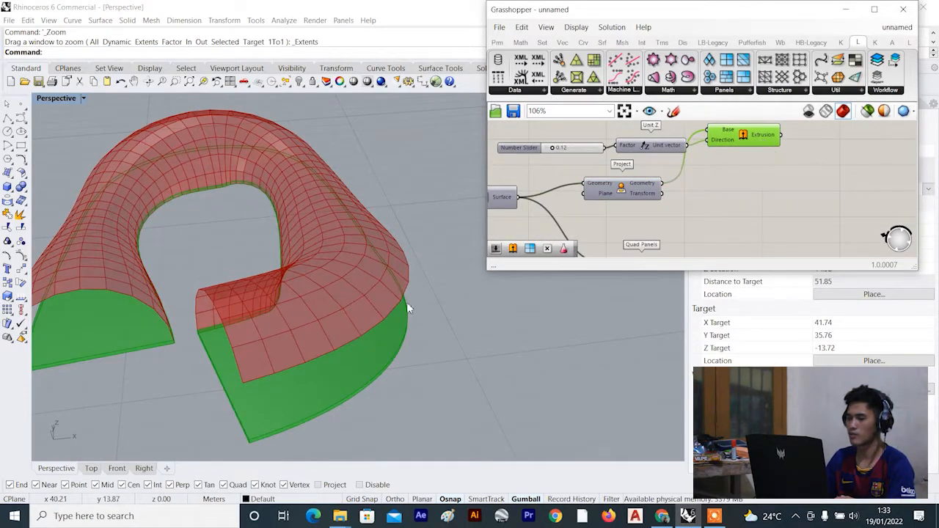
left_click(710, 211)
scroll(635, 196, "down", 3)
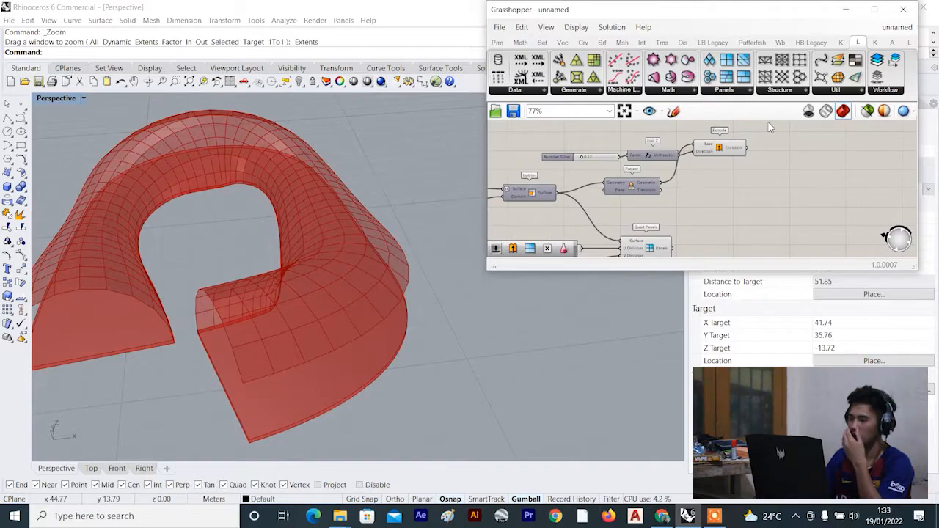
Add a Deconstruct Brep component and connect the projected Geometry to its Brep input.
left_click(725, 149)
scroll(712, 216, "down", 4)
scroll(710, 215, "up", 4)
right_click_drag(697, 204, 668, 187)
left_click(676, 177)
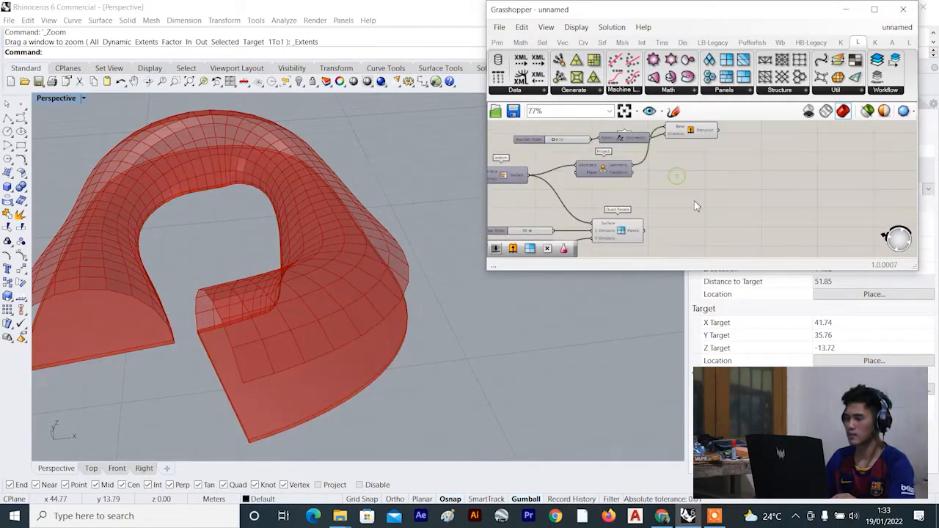
double_click(695, 194)
type("deconst")
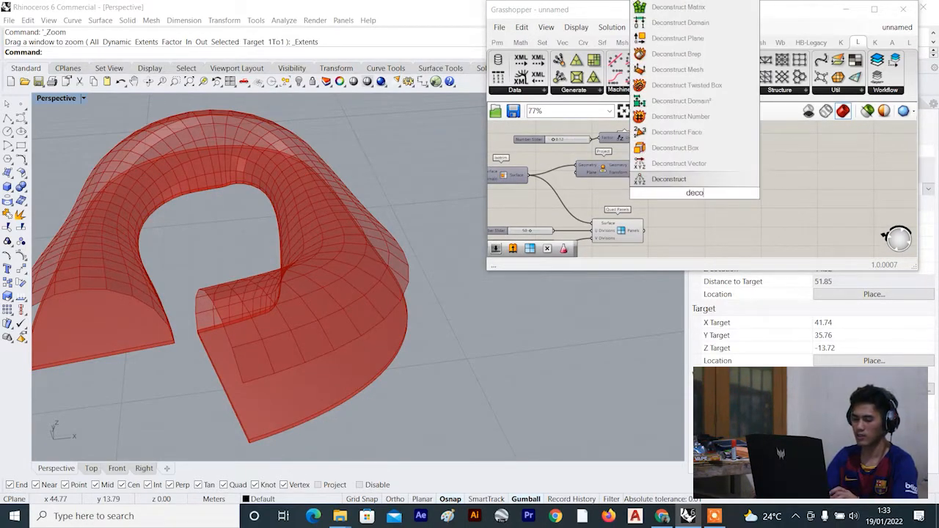
left_click(676, 38)
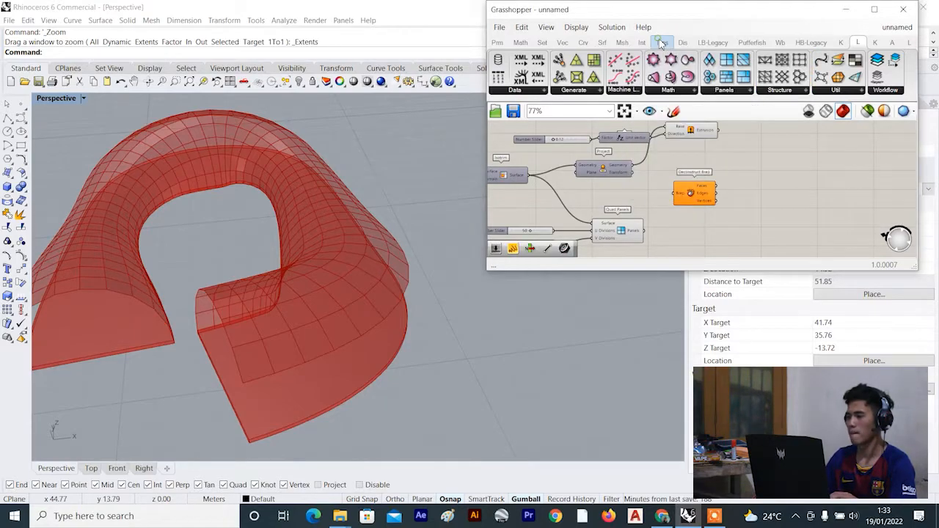
scroll(676, 186, "up", 2)
left_click_drag(663, 191, 687, 188)
scroll(363, 253, "down", 6)
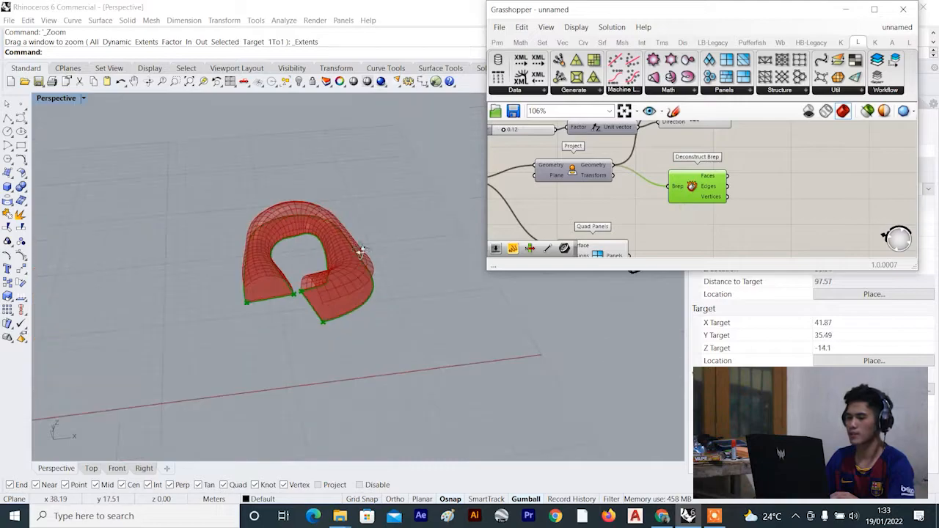
scroll(275, 251, "up", 5)
right_click_drag(284, 288, 230, 304)
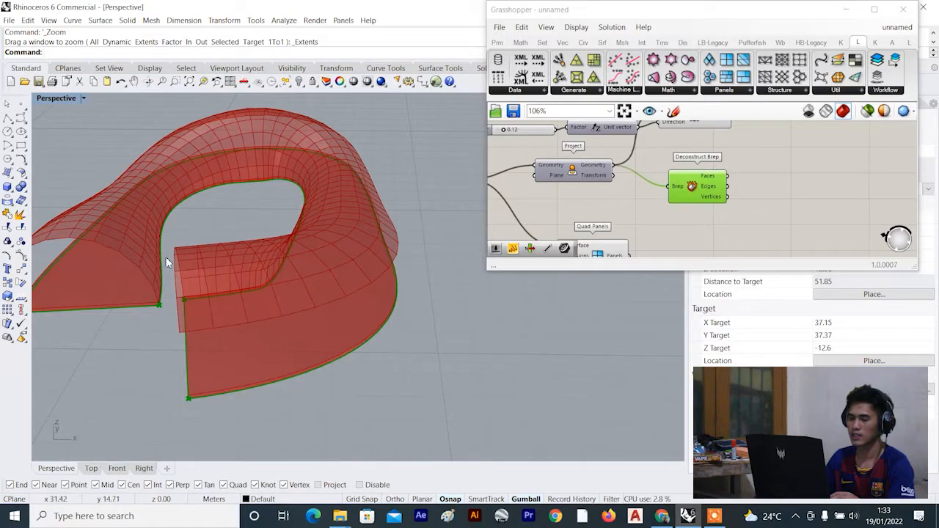
Examine the deconstructed floor's edges and corner points from several angles.
right_click_drag(152, 207, 148, 338)
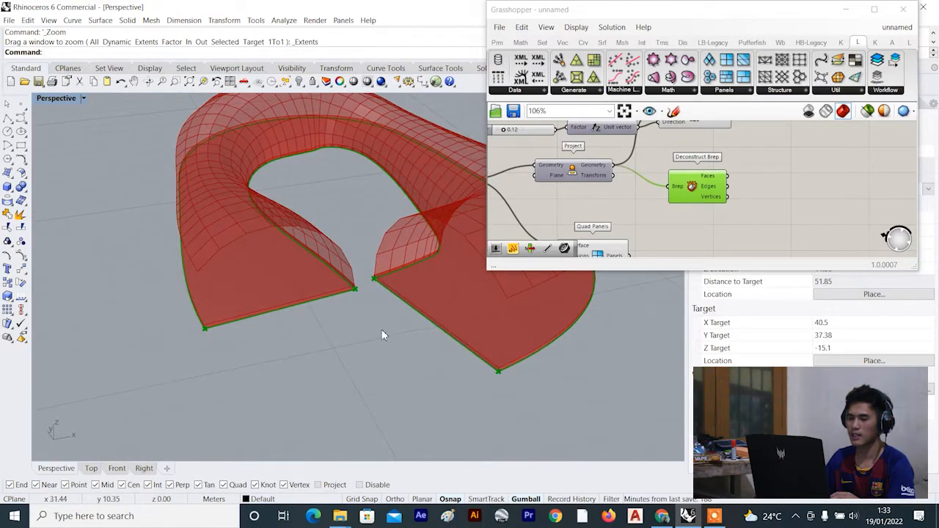
left_click(727, 213)
left_click(712, 195)
right_click_drag(411, 282, 319, 320)
scroll(319, 319, "down", 6)
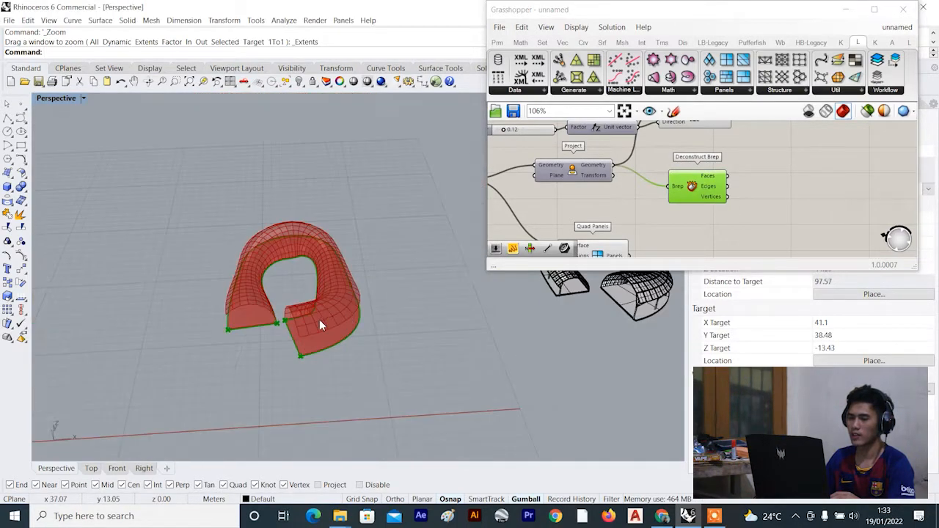
scroll(242, 329, "up", 2)
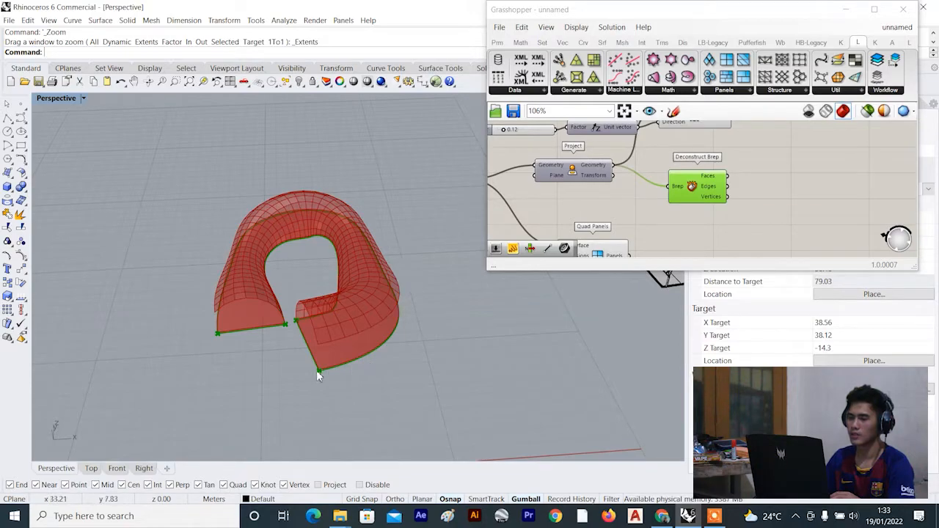
Move Deconstruct Brep closer to Project and add a List Item component beside it.
left_click_drag(695, 189, 683, 185)
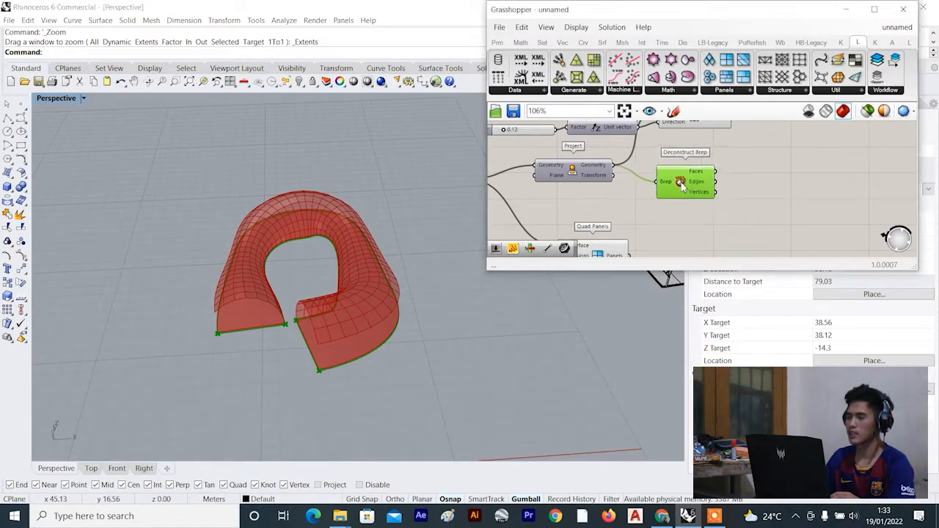
scroll(730, 188, "up", 2)
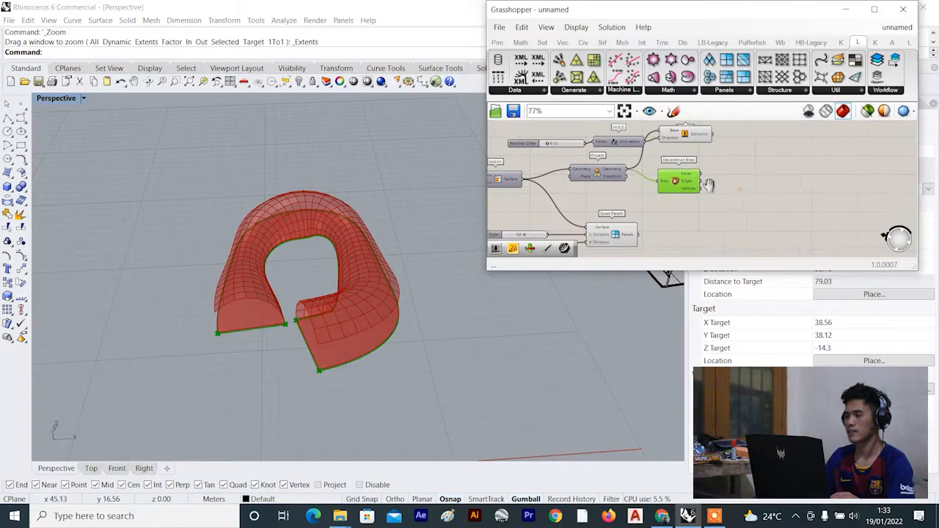
left_click(691, 193)
scroll(669, 200, "up", 2)
double_click(717, 181)
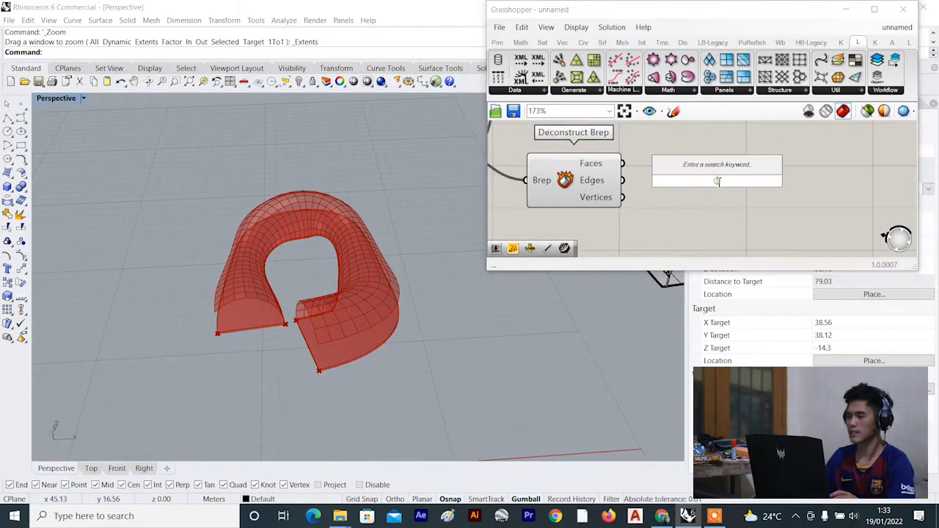
type("list")
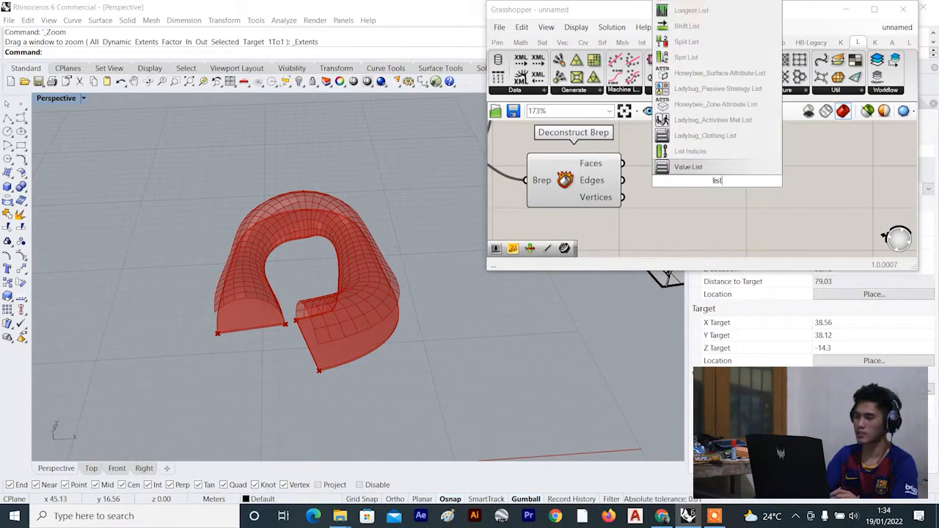
type(" item")
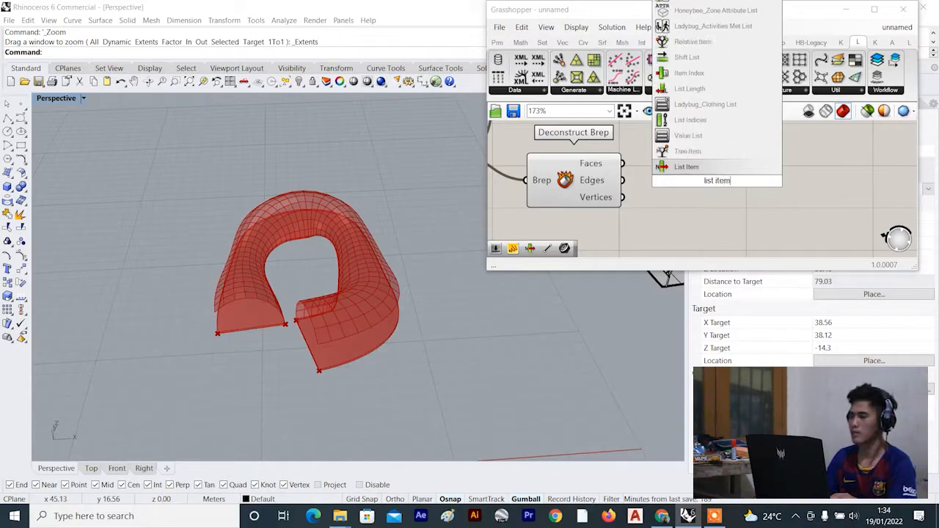
left_click(708, 169)
left_click_drag(696, 195, 730, 169)
scroll(687, 185, "down", 4)
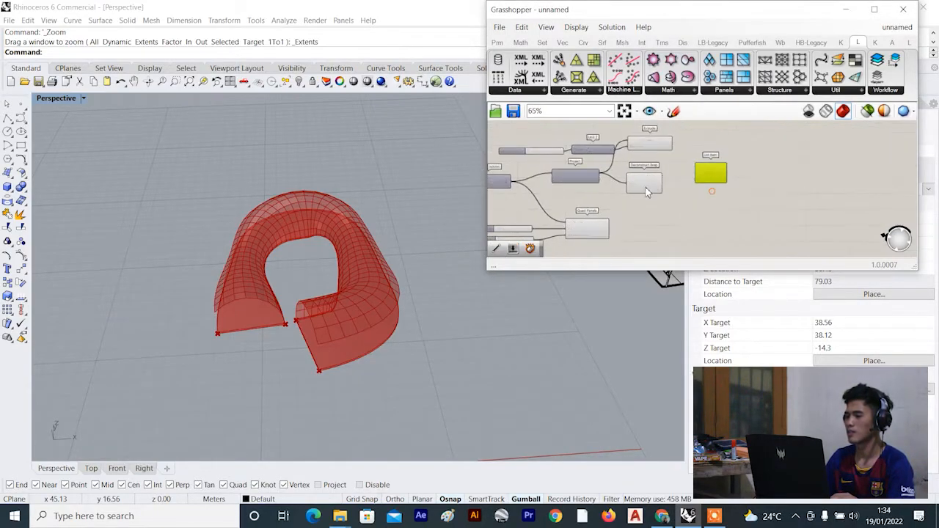
Examine the outputs of Deconstruct Brep and the corresponding highlighted edges and vertices of the floor.
scroll(643, 184, "up", 3)
left_click(647, 184)
scroll(656, 184, "up", 1)
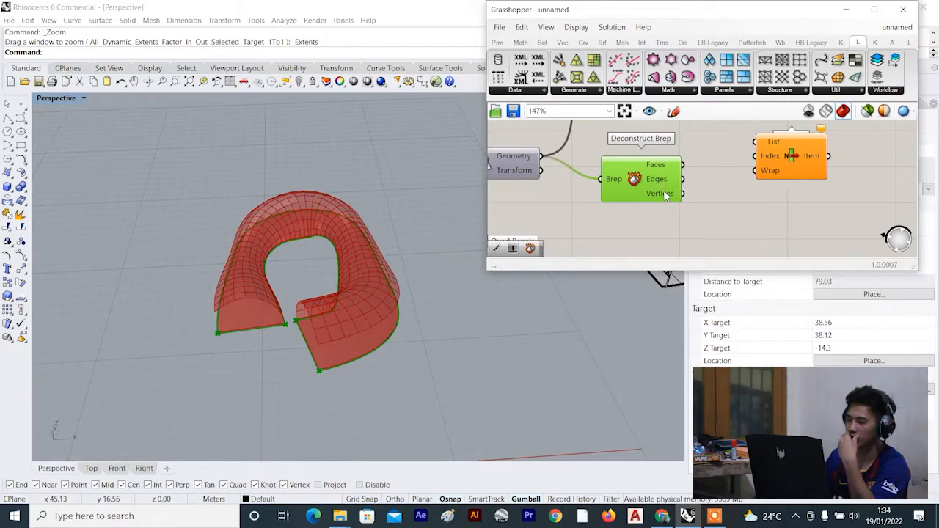
scroll(664, 180, "up", 2)
mouse_move(661, 188)
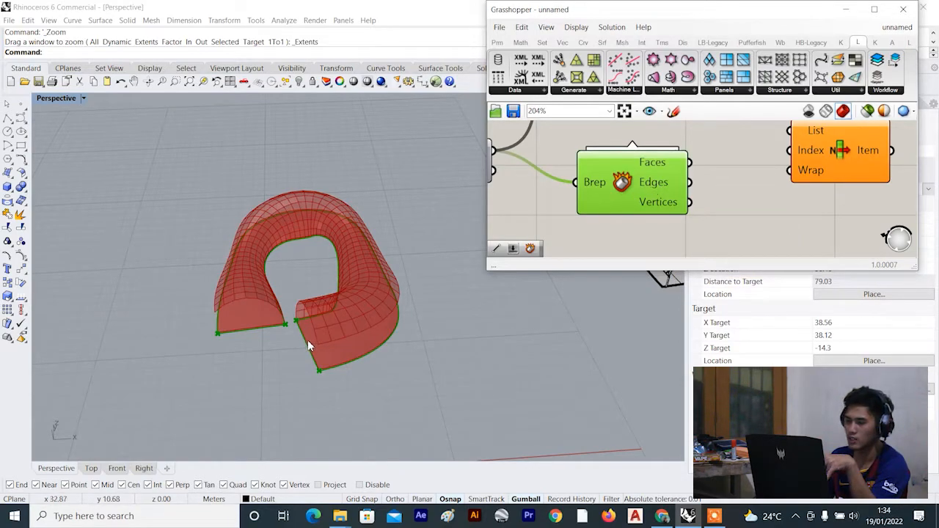
scroll(291, 335, "up", 1)
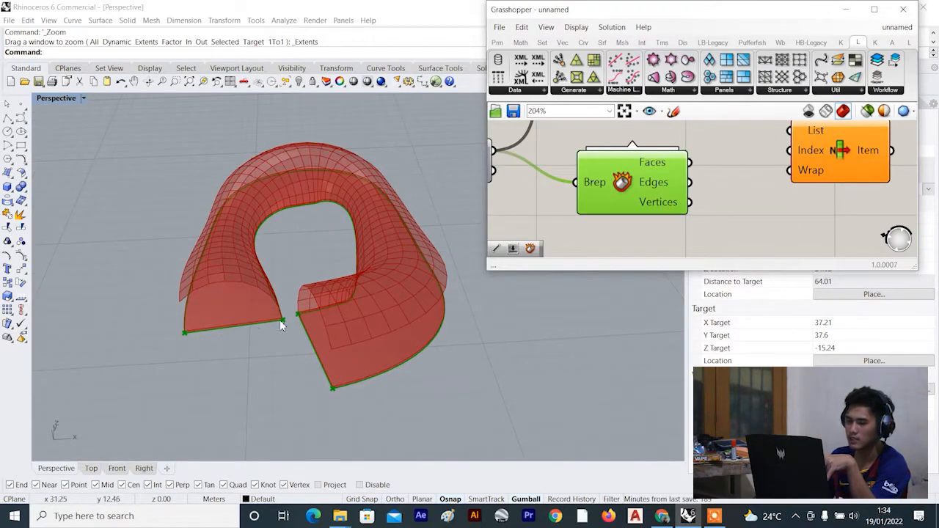
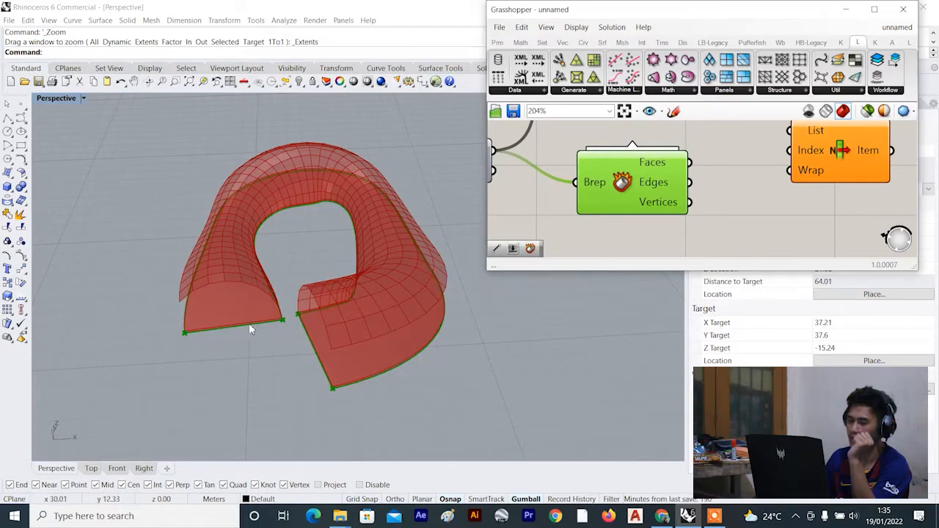
scroll(704, 194, "down", 3)
scroll(737, 175, "up", 2)
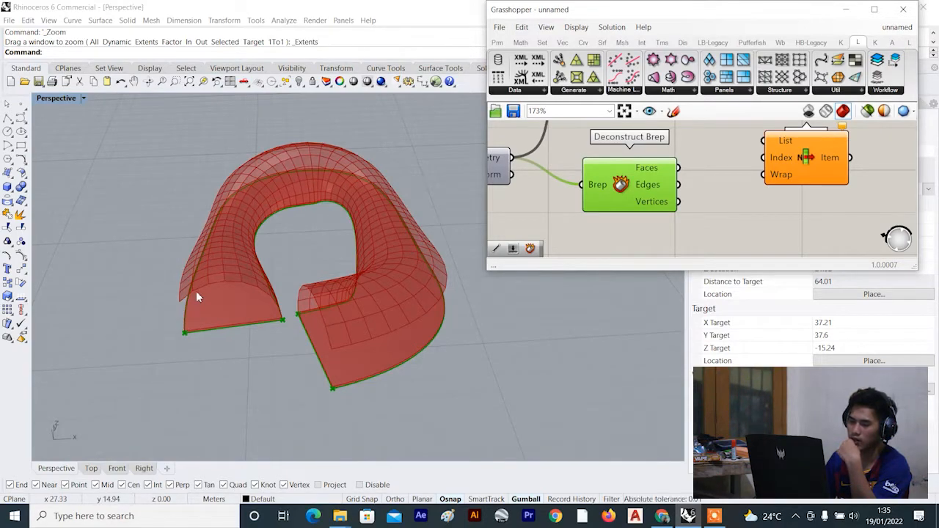
Connect the Edges output of Deconstruct Brep to the List input of List Item and reposition List Item.
scroll(667, 188, "down", 5)
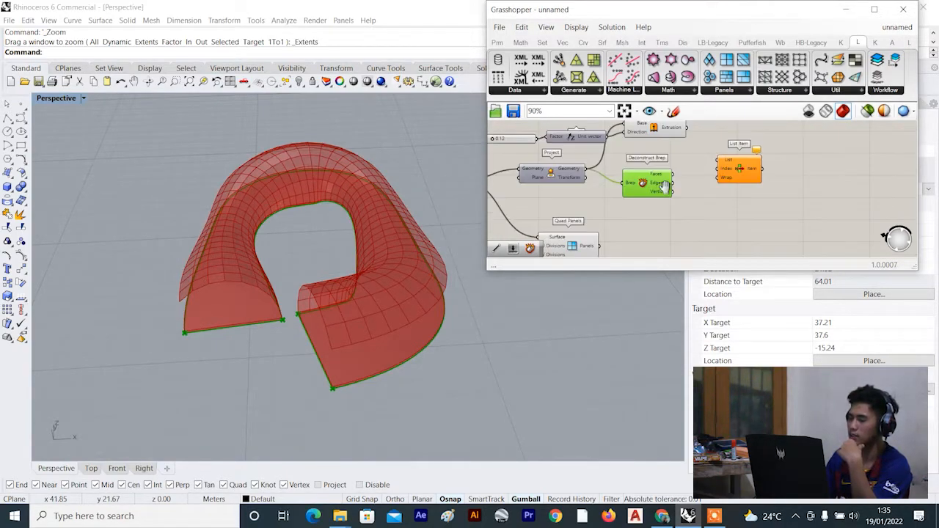
right_click_drag(698, 173, 664, 189)
left_click_drag(709, 185, 711, 198)
scroll(606, 208, "up", 1)
left_click(608, 211)
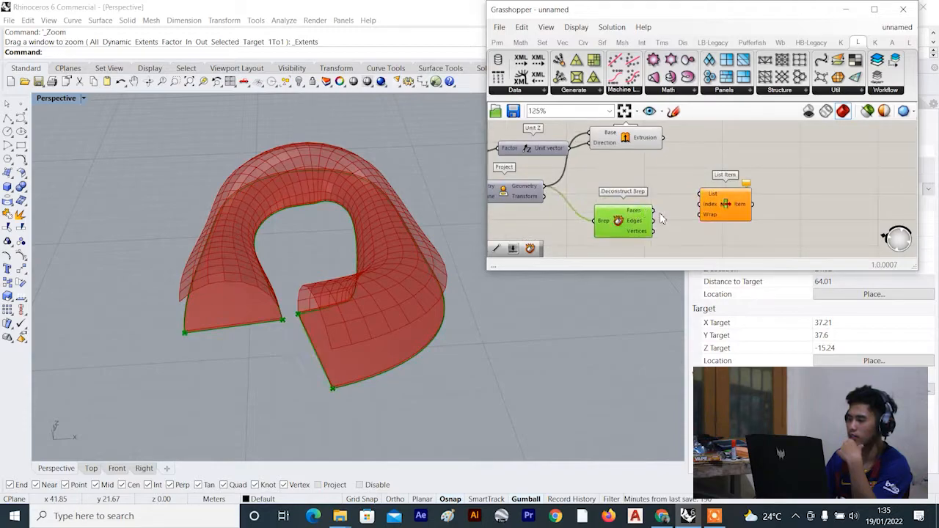
scroll(655, 220, "up", 3)
left_click_drag(648, 226, 725, 182)
left_click_drag(757, 217, 769, 206)
scroll(734, 191, "down", 4)
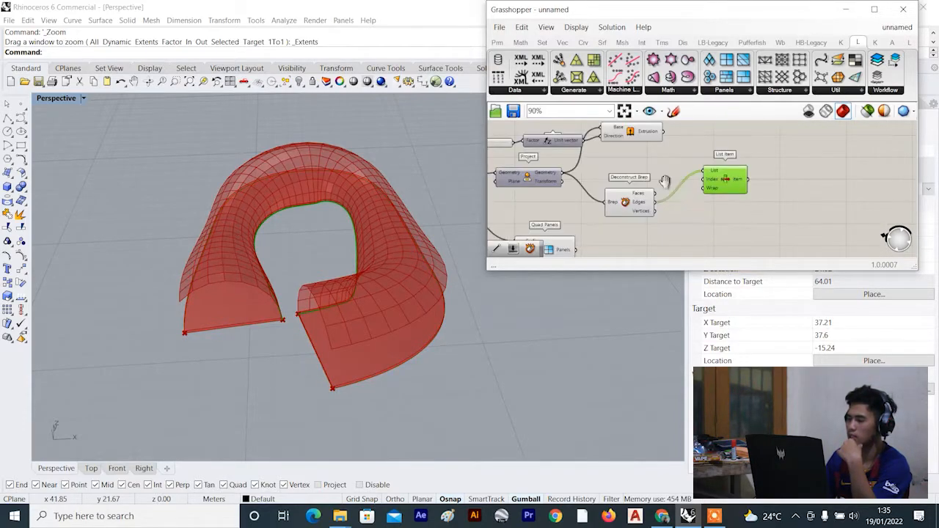
Add a number slider ranging from 0 to 3 and connect it to the Index input of List Item.
scroll(675, 180, "up", 3)
double_click(657, 171)
type("0..3")
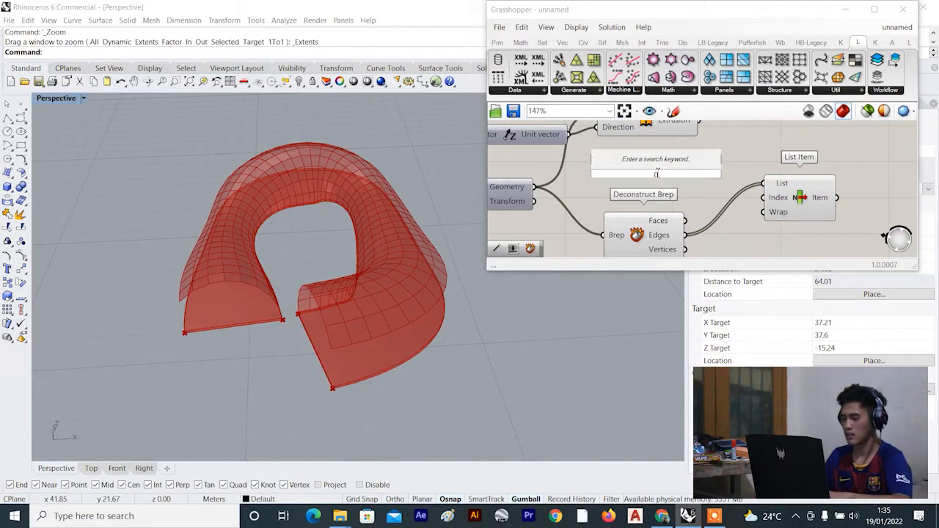
key("Return")
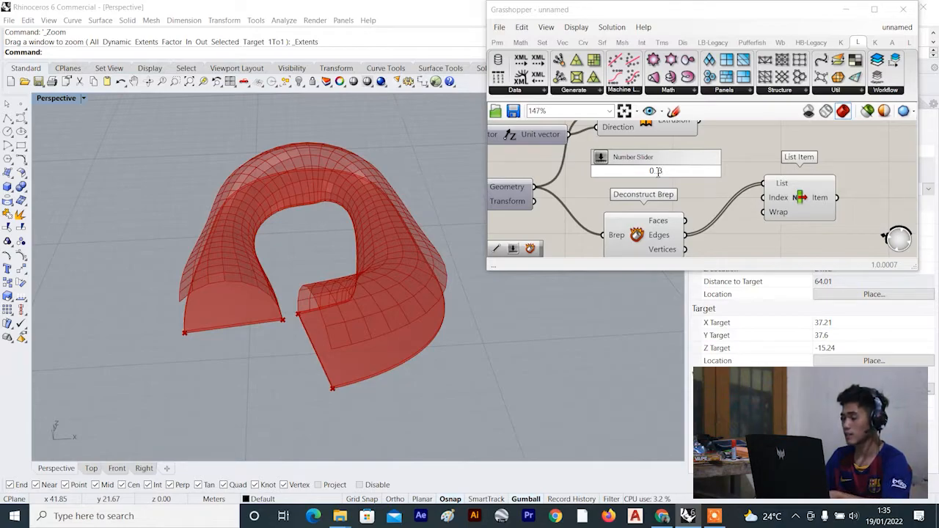
key("Return")
scroll(739, 192, "up", 1)
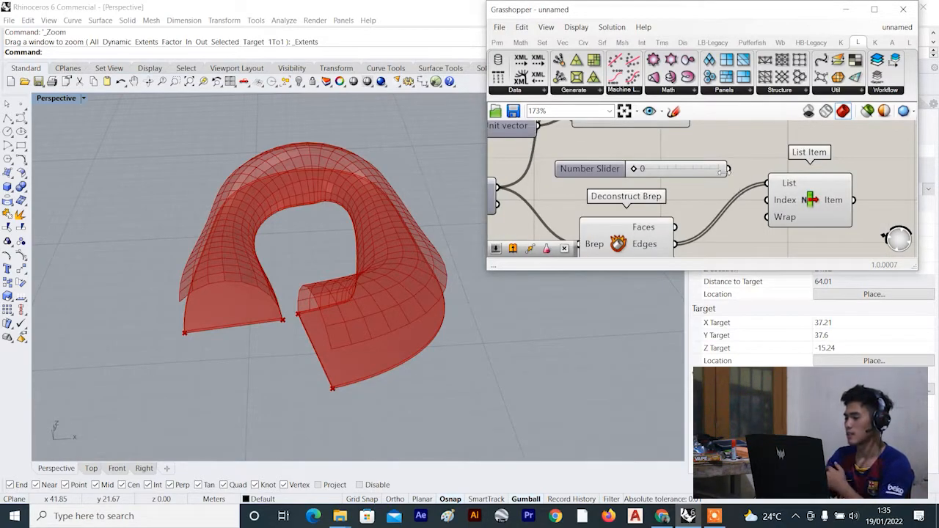
left_click_drag(731, 169, 768, 200)
left_click(798, 205)
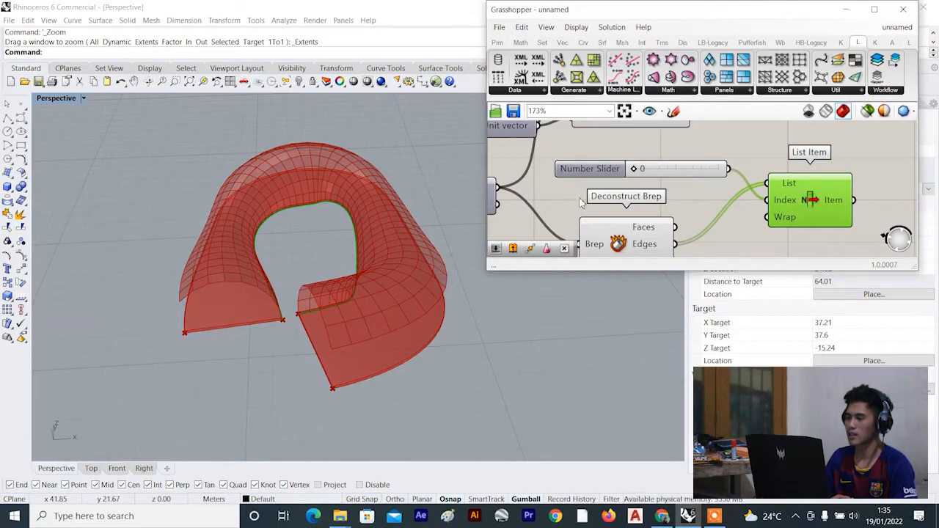
Try edge index 1 and set the index slider to 2 to pick the floor's outer curved edge.
scroll(581, 202, "up", 2)
scroll(286, 308, "up", 2)
scroll(299, 319, "down", 2)
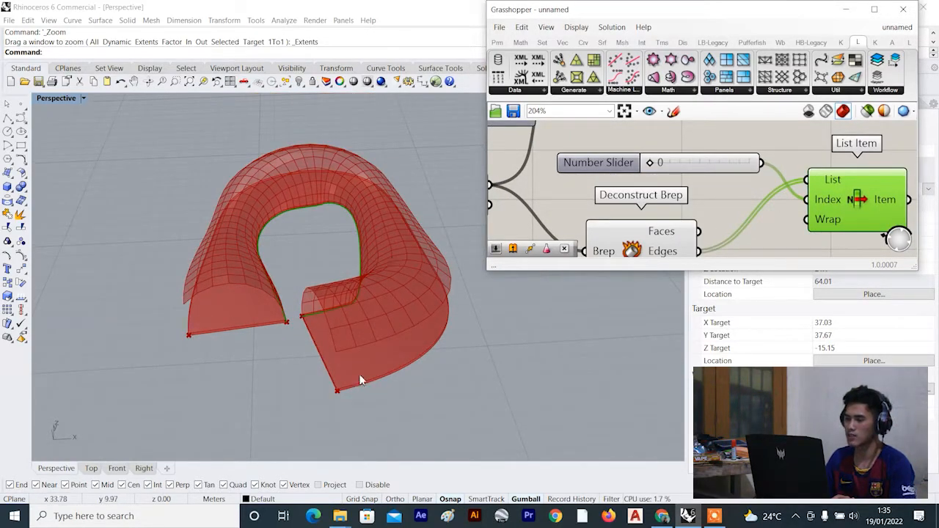
scroll(661, 180, "up", 1)
scroll(660, 179, "up", 1)
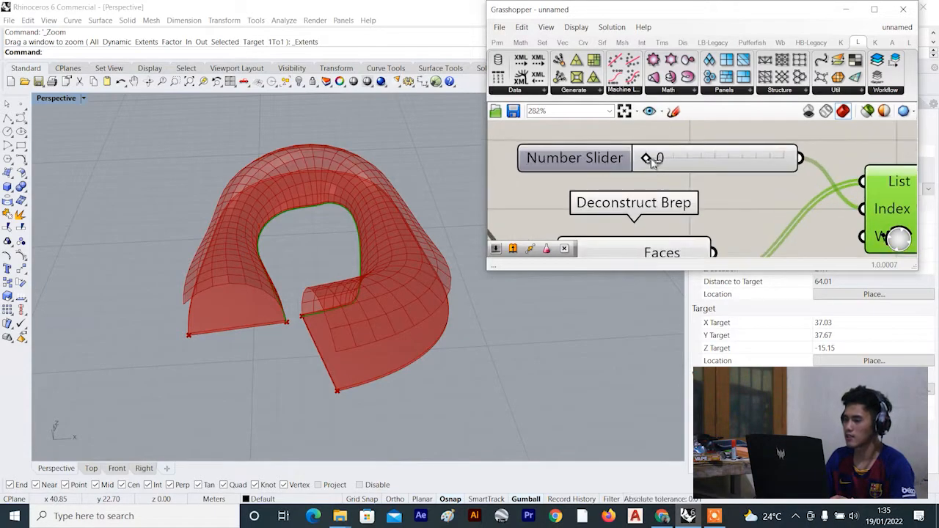
left_click_drag(651, 161, 679, 161)
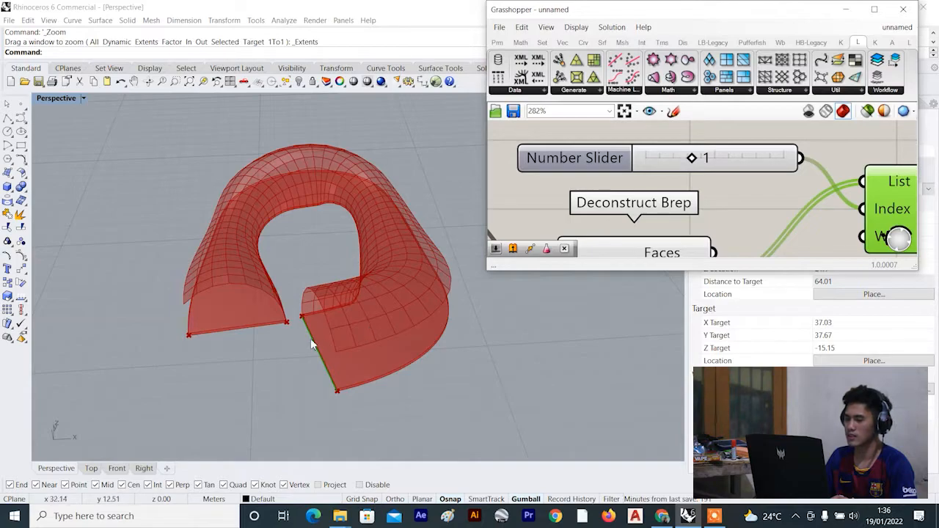
left_click_drag(711, 164, 723, 163)
Inspect the picked outer edge along the floor from low, high and distant viewpoints.
right_click_drag(245, 277, 265, 248)
scroll(265, 248, "down", 10)
scroll(271, 251, "up", 10)
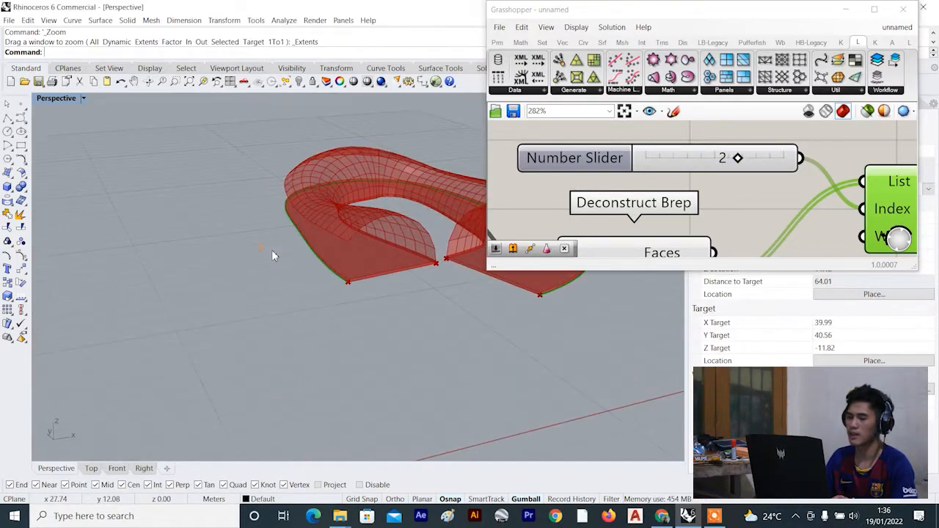
scroll(322, 227, "up", 8)
scroll(292, 192, "down", 10)
right_click_drag(287, 201, 267, 254)
scroll(343, 300, "up", 2)
right_click_drag(343, 300, 346, 232)
scroll(192, 256, "up", 2)
scroll(238, 233, "down", 6)
right_click_drag(244, 217, 223, 260)
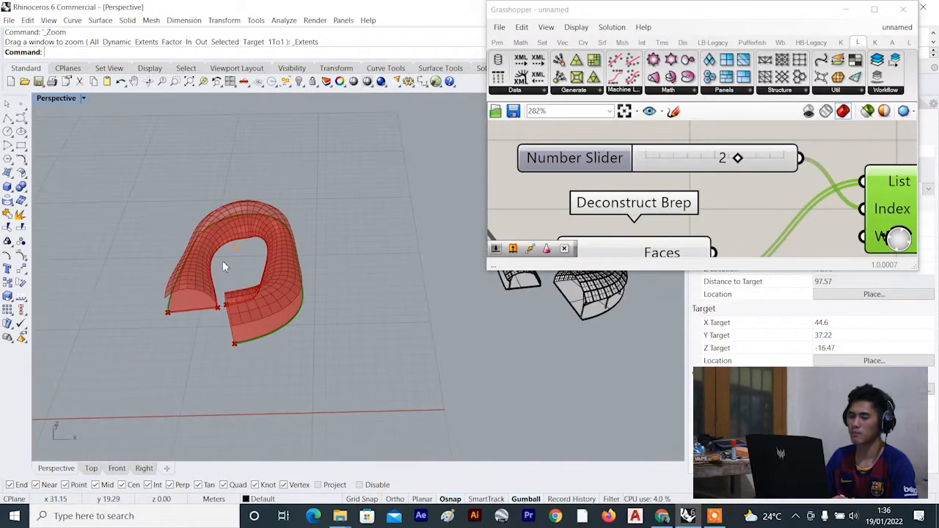
scroll(222, 260, "up", 4)
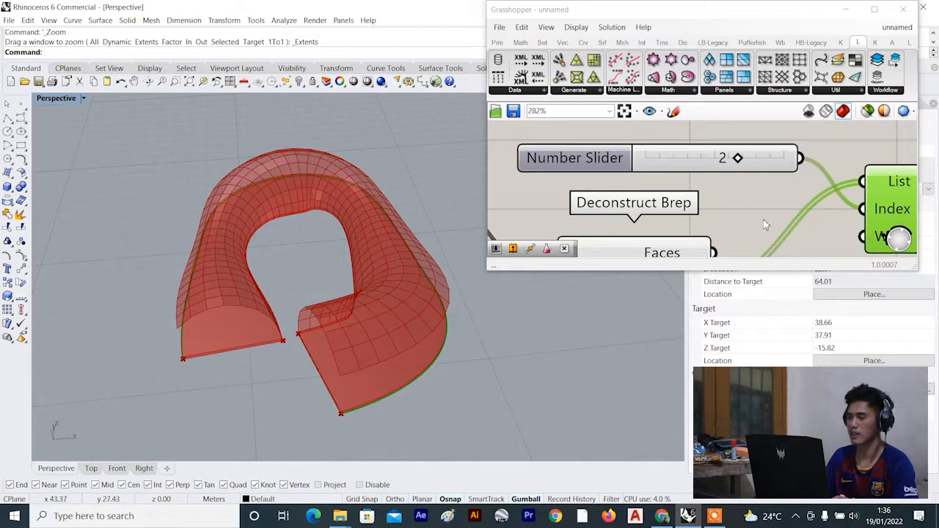
Turn off the preview of the Deconstruct Brep component.
scroll(763, 224, "down", 4)
left_click(602, 224)
right_click(741, 150)
left_click(789, 168)
scroll(726, 180, "down", 3)
Move the index slider below Deconstruct Brep and shift List Item slightly lower beside it.
left_click(700, 198)
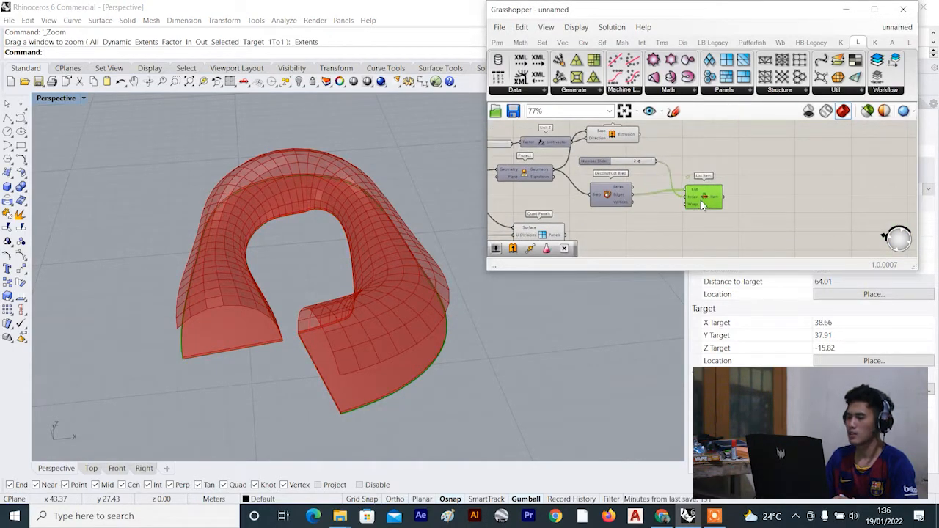
scroll(668, 178, "up", 1)
left_click_drag(642, 160, 650, 235)
left_click_drag(725, 221, 723, 231)
Check the highlighted outer edge against the panelled shell from several angles.
scroll(276, 296, "down", 10)
scroll(276, 297, "up", 8)
right_click_drag(286, 296, 222, 293)
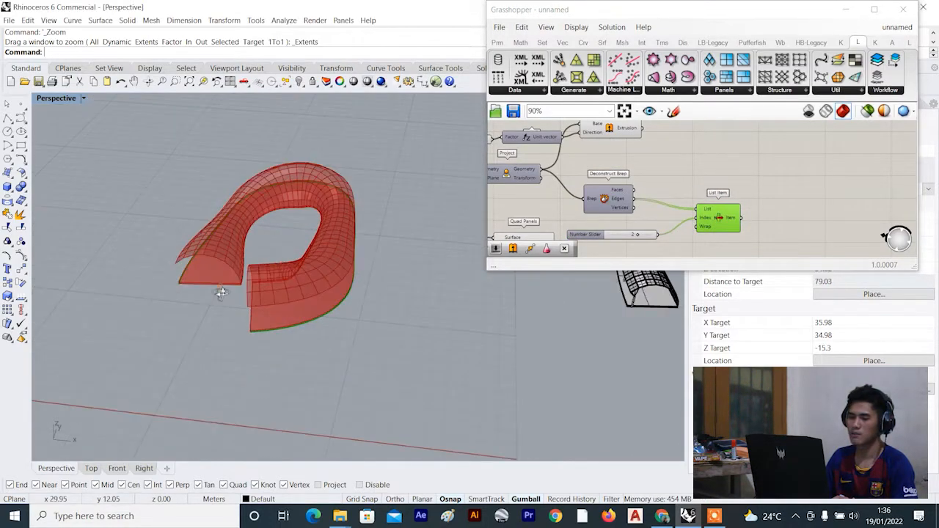
scroll(212, 287, "up", 5)
scroll(195, 283, "down", 3)
scroll(227, 242, "up", 2)
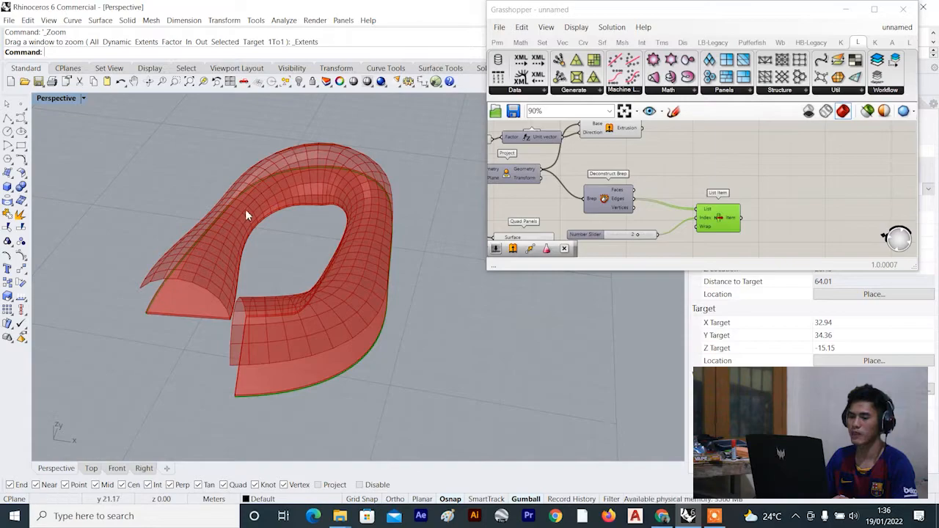
right_click_drag(398, 247, 381, 275)
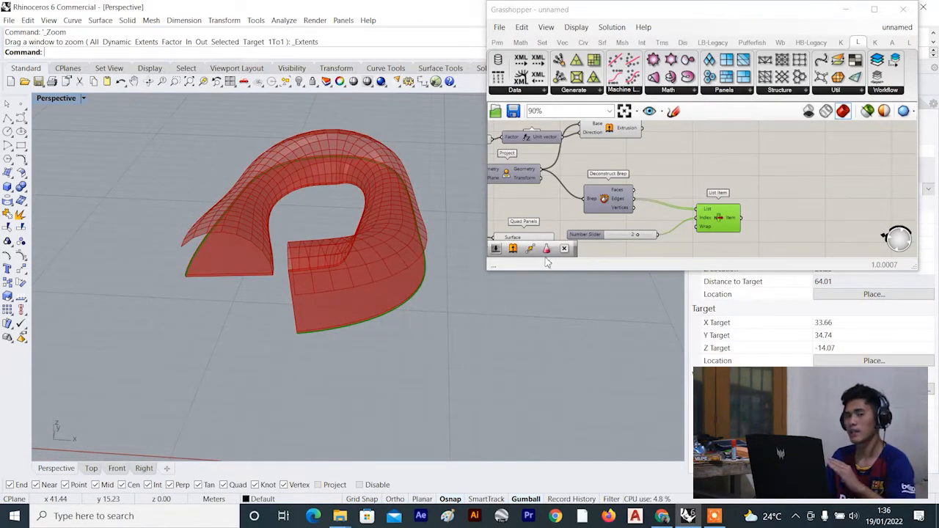
Move the Quad Panels component and its two division sliders lower to free space on the canvas.
scroll(800, 147, "down", 3)
scroll(750, 190, "up", 4)
scroll(587, 196, "down", 4)
right_click_drag(545, 216, 616, 168)
scroll(616, 169, "up", 2)
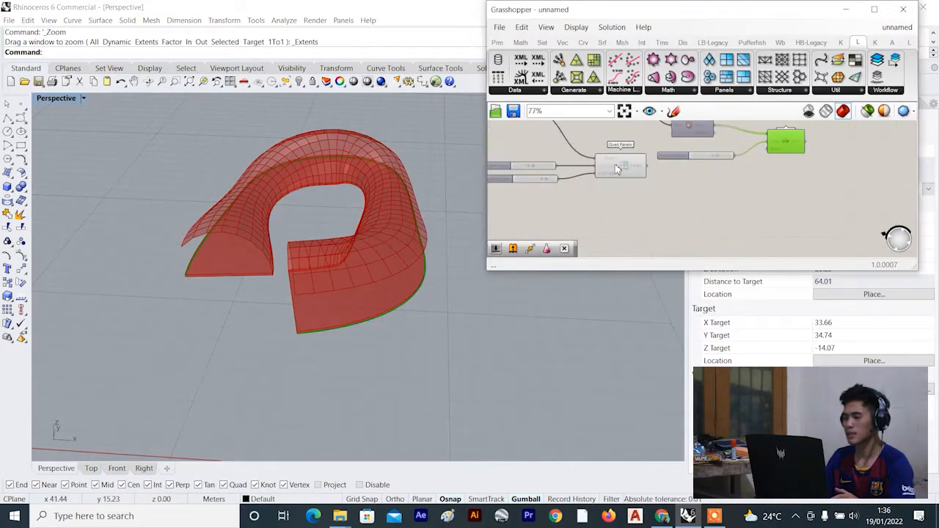
left_click_drag(616, 167, 601, 199)
right_click_drag(520, 160, 566, 151)
left_click_drag(568, 149, 569, 223)
scroll(572, 175, "up", 2)
left_click_drag(663, 191, 659, 199)
left_click(762, 198)
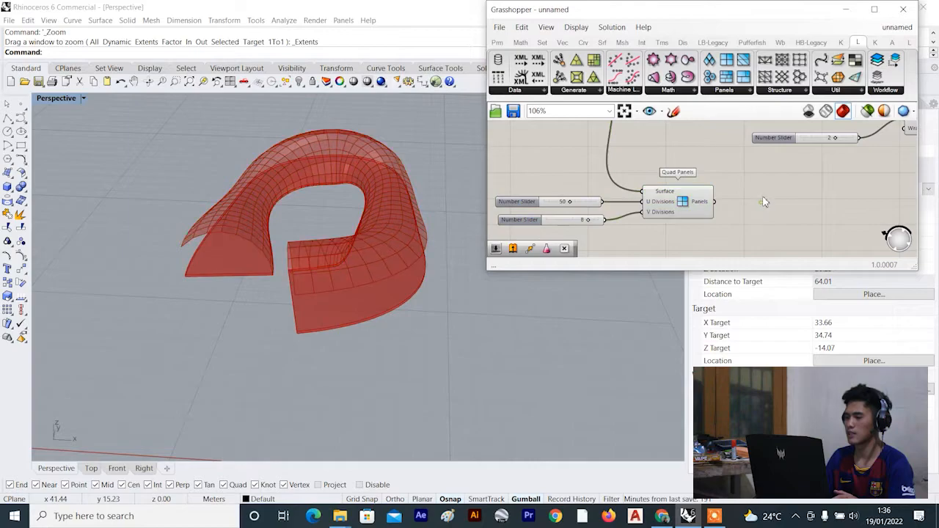
Add an Offset Curve component and connect List Item's Item output to its Curve input.
scroll(764, 200, "down", 3)
right_click_drag(883, 189, 771, 191)
scroll(772, 158, "up", 5)
left_click(743, 158)
scroll(750, 183, "down", 3)
scroll(755, 182, "up", 3)
right_click_drag(873, 150, 747, 179)
scroll(748, 169, "down", 1)
double_click(704, 189)
type("offset")
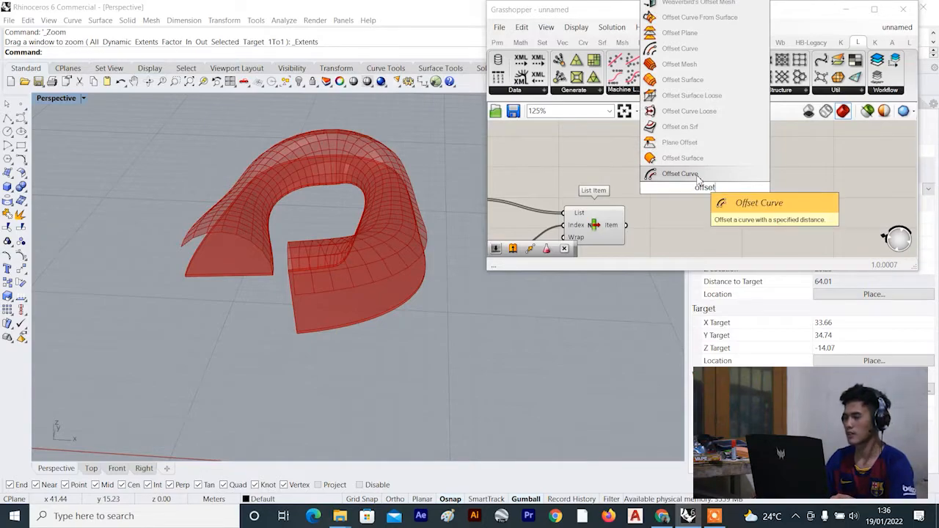
left_click(696, 179)
left_click_drag(666, 169, 626, 225)
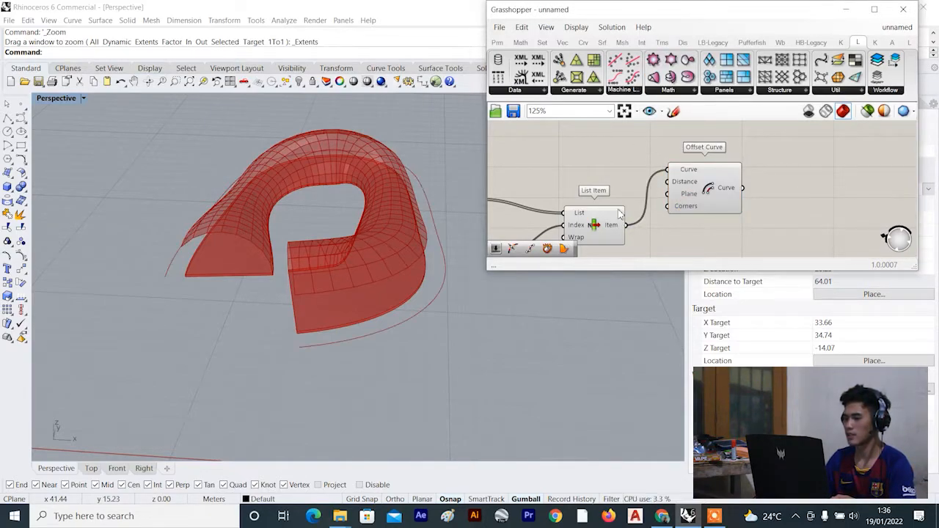
Apply the expression -x to the Distance input of Offset Curve so the edge offsets inward.
left_click(681, 200)
scroll(689, 197, "up", 2)
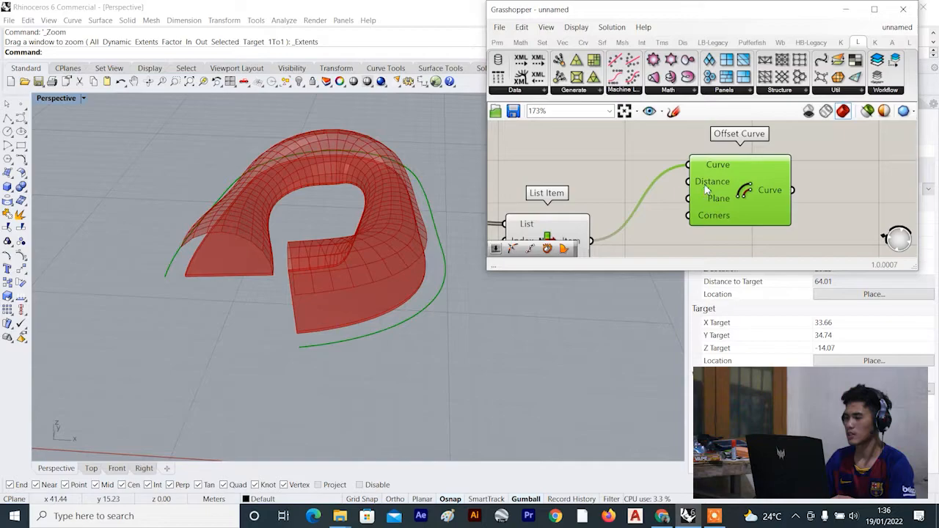
right_click(705, 186)
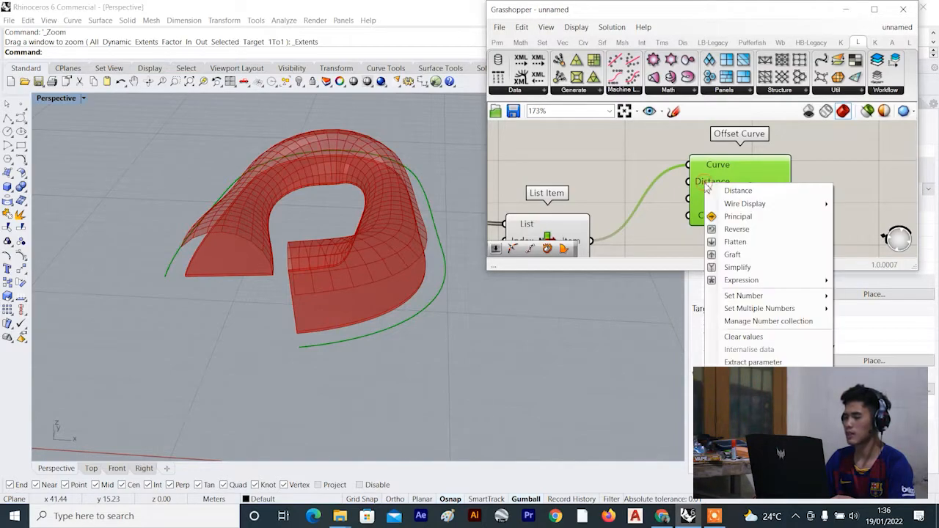
mouse_move(741, 280)
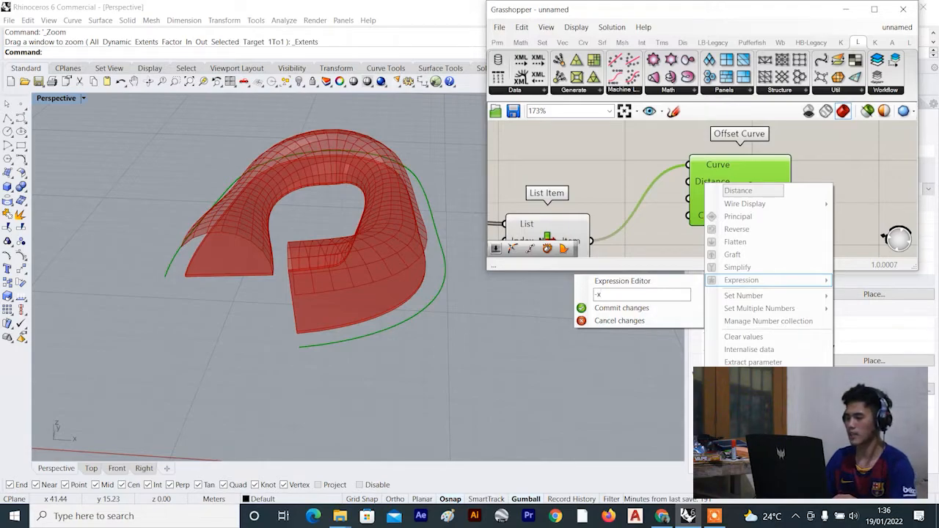
left_click(635, 309)
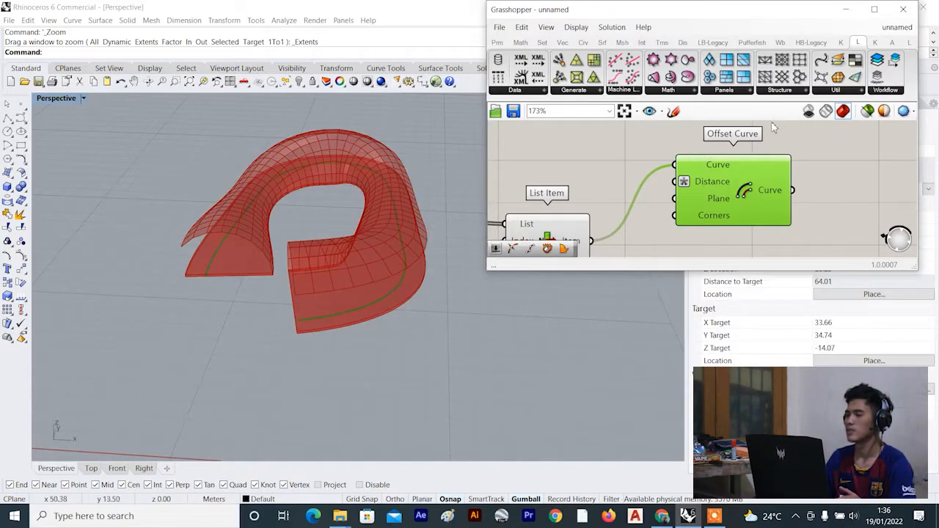
scroll(763, 190, "down", 3)
scroll(751, 187, "up", 3)
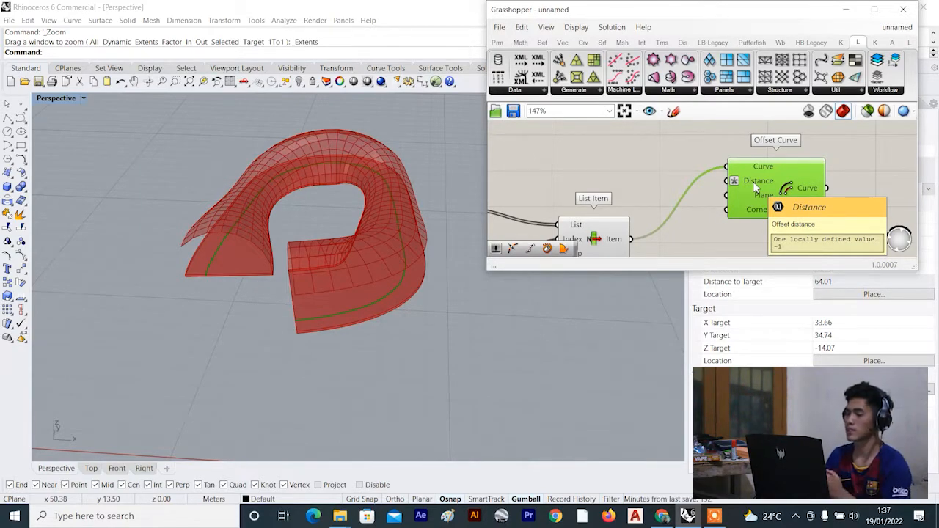
scroll(618, 166, "up", 2)
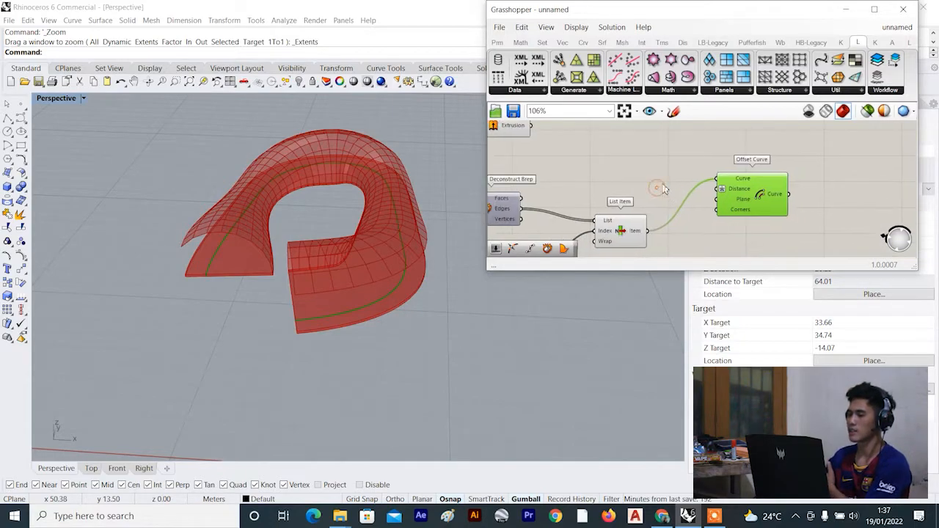
Add a number slider set to 0.3 and connect it to Offset Curve's Distance input.
left_click(618, 167)
double_click(618, 167)
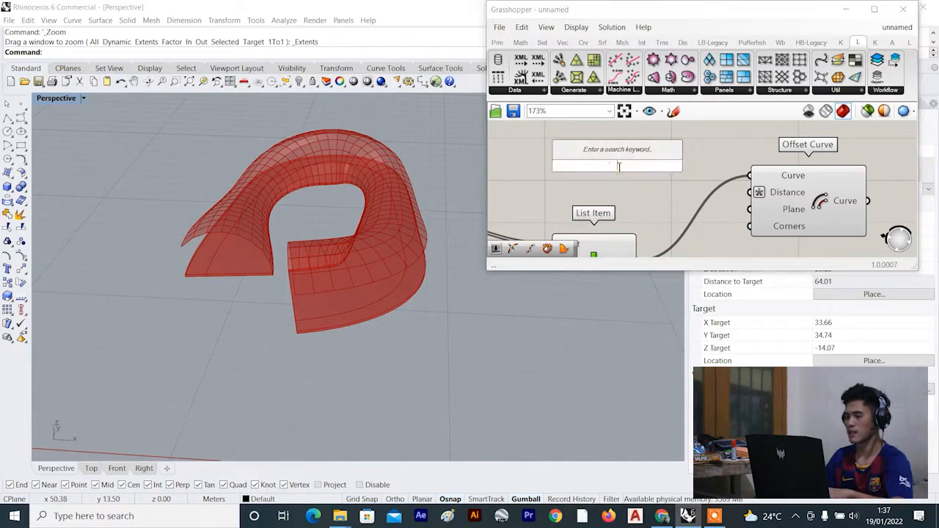
type("0.3")
key("Return")
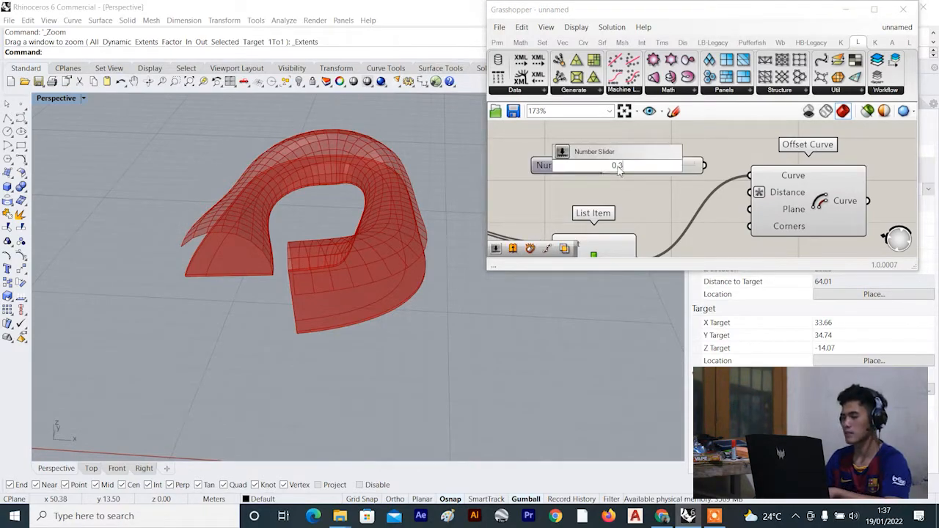
scroll(666, 169, "up", 1)
left_click_drag(666, 168, 759, 193)
left_click(824, 207)
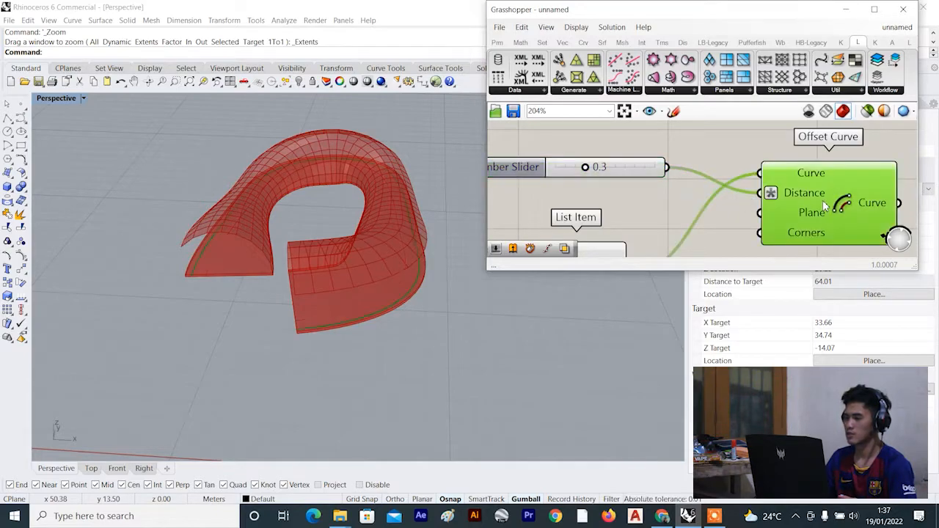
Hide the List Item preview and rearrange the 0.3 distance slider and Offset Curve next to it.
scroll(637, 208, "down", 8)
scroll(628, 236, "up", 4)
left_click(634, 200)
scroll(678, 170, "down", 4)
scroll(760, 152, "up", 2)
middle_click(758, 150)
left_click(766, 169)
left_click_drag(674, 182, 687, 191)
scroll(608, 168, "up", 2)
left_click_drag(614, 175, 653, 191)
left_click_drag(720, 214, 714, 203)
left_click(782, 203)
scroll(780, 202, "down", 5)
right_click_drag(771, 206, 711, 191)
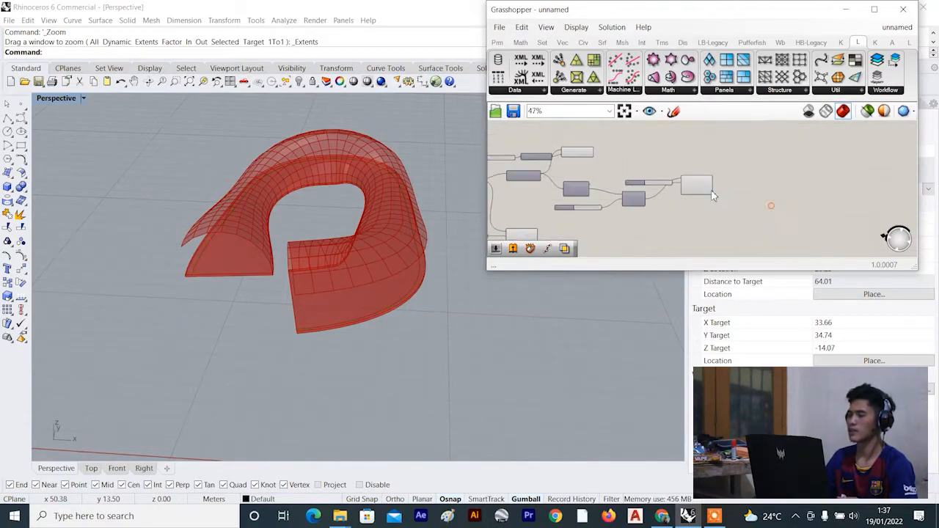
Examine the highlighted offset curve against the floor slab's outer edge.
scroll(713, 197, "up", 2)
scroll(630, 192, "up", 3)
left_click(599, 202)
scroll(645, 198, "down", 2)
scroll(713, 184, "up", 1)
left_click(723, 186)
right_click_drag(234, 294, 151, 234)
scroll(156, 243, "up", 3)
scroll(147, 248, "down", 5)
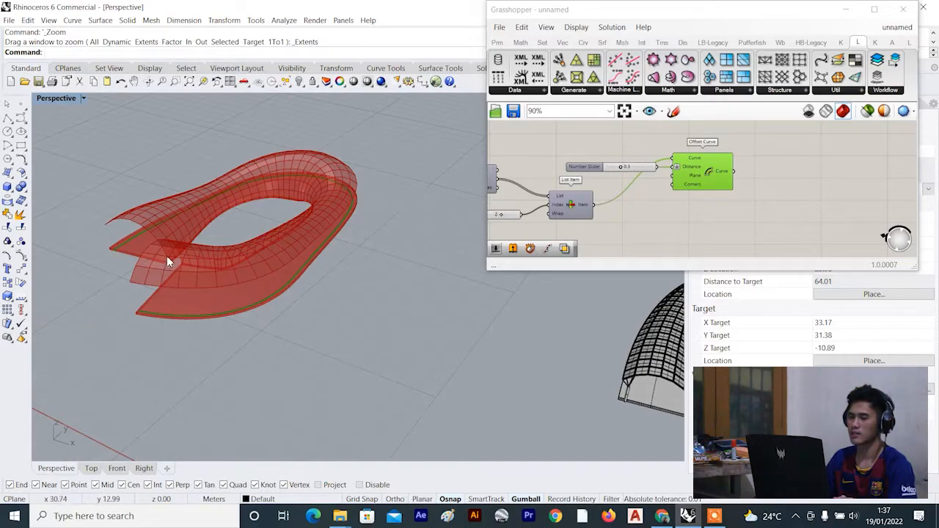
scroll(181, 246, "up", 5)
Shift List Item and Offset Curve slightly and move the 0.3 slider farther away from Offset Curve.
left_click_drag(566, 210, 562, 206)
left_click_drag(726, 187, 718, 183)
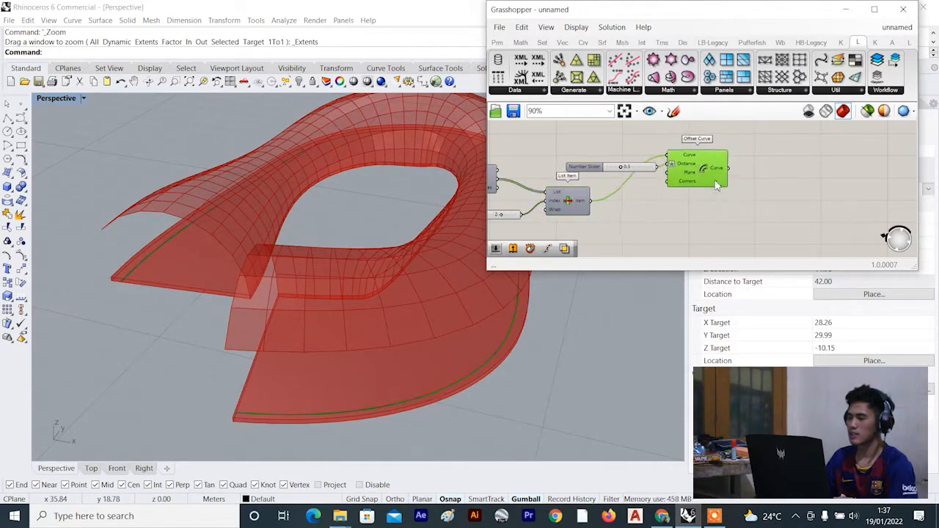
scroll(708, 187, "down", 3)
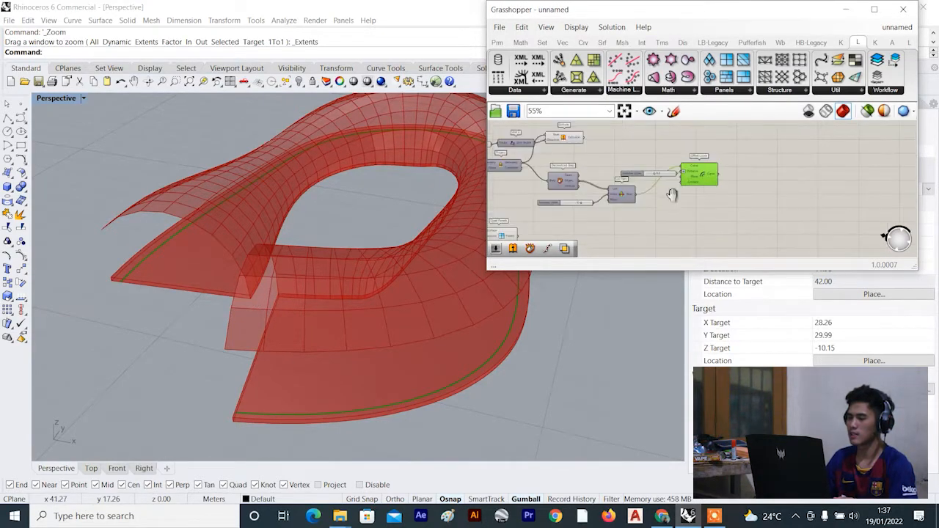
right_click_drag(672, 192, 626, 202)
scroll(649, 189, "up", 4)
left_click_drag(651, 186, 667, 192)
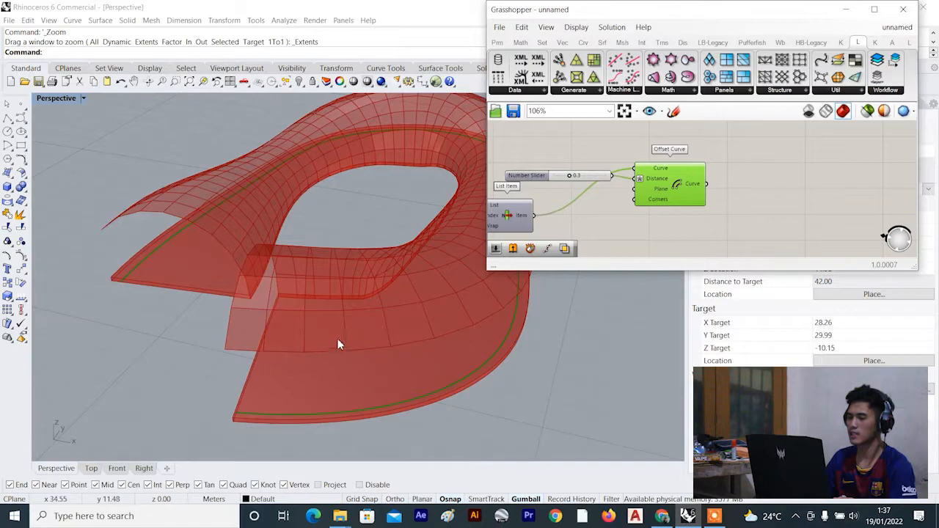
scroll(339, 339, "down", 5)
scroll(358, 301, "up", 4)
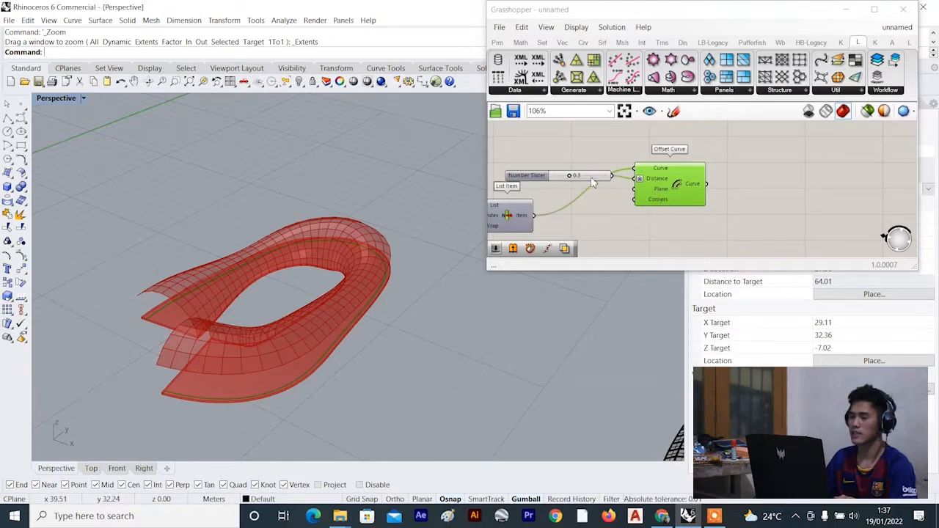
left_click_drag(593, 178, 549, 173)
left_click_drag(684, 194, 666, 191)
Add a Divide Curve component and connect Offset Curve's Curve output to its Curve input.
right_click_drag(723, 141, 685, 187)
scroll(704, 213, "down", 3)
scroll(683, 187, "up", 2)
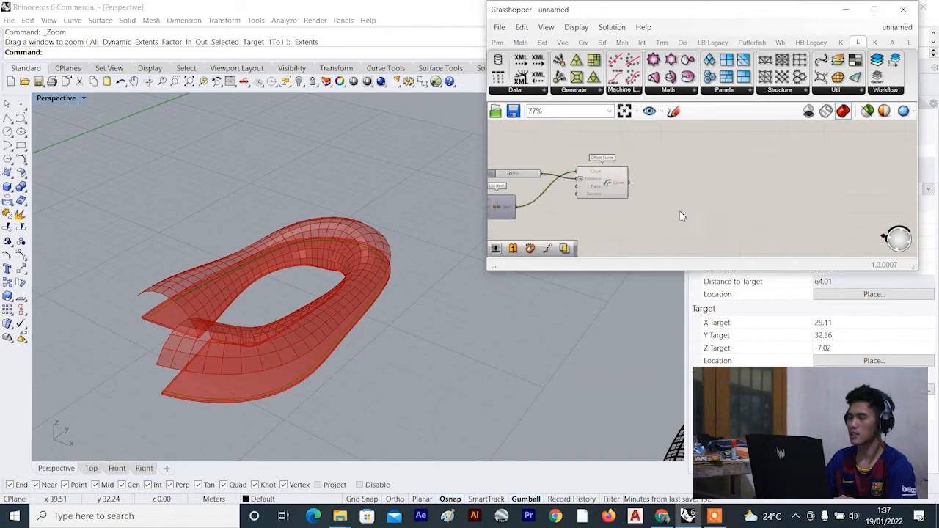
double_click(679, 210)
type("divide")
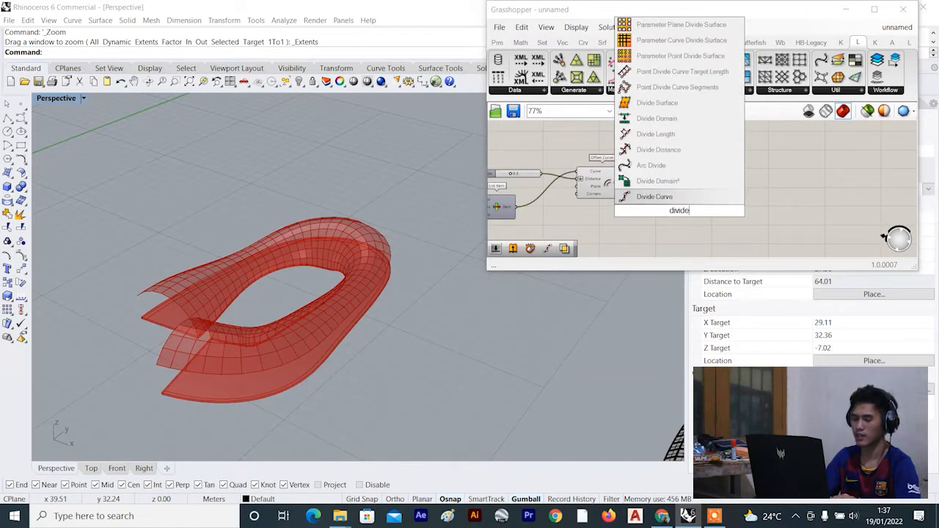
left_click(675, 198)
scroll(673, 193, "up", 3)
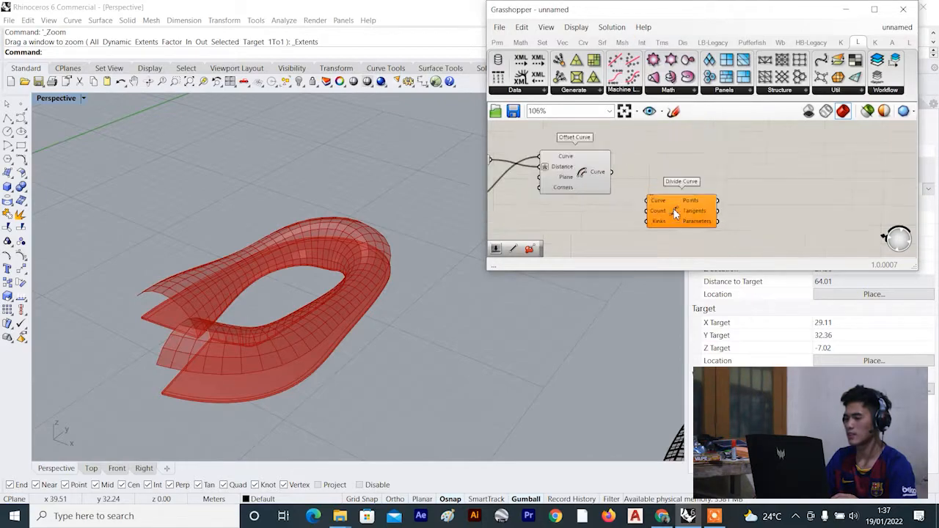
left_click_drag(586, 158, 635, 196)
left_click_drag(665, 218, 685, 202)
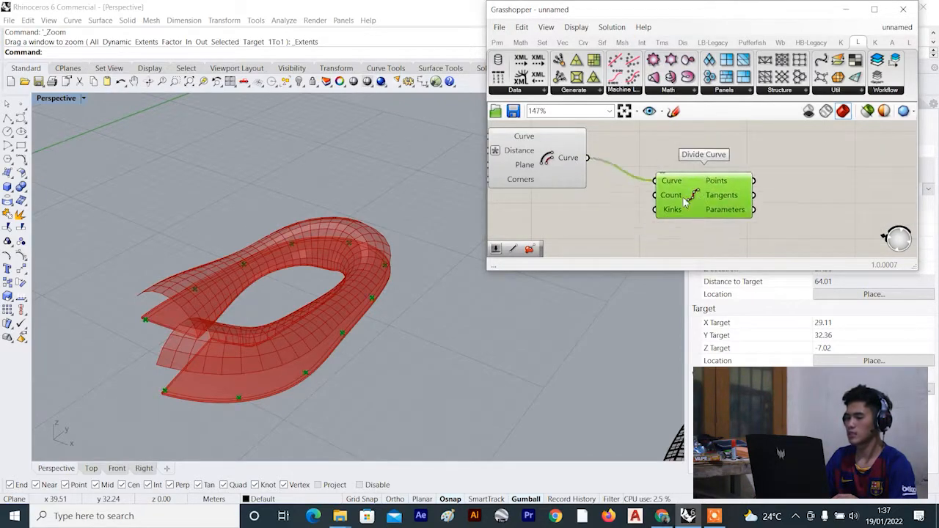
Hide the Offset Curve preview and inspect Divide Curve's default count and its division points along the slab.
left_click(555, 169)
right_click(648, 134)
key("Escape")
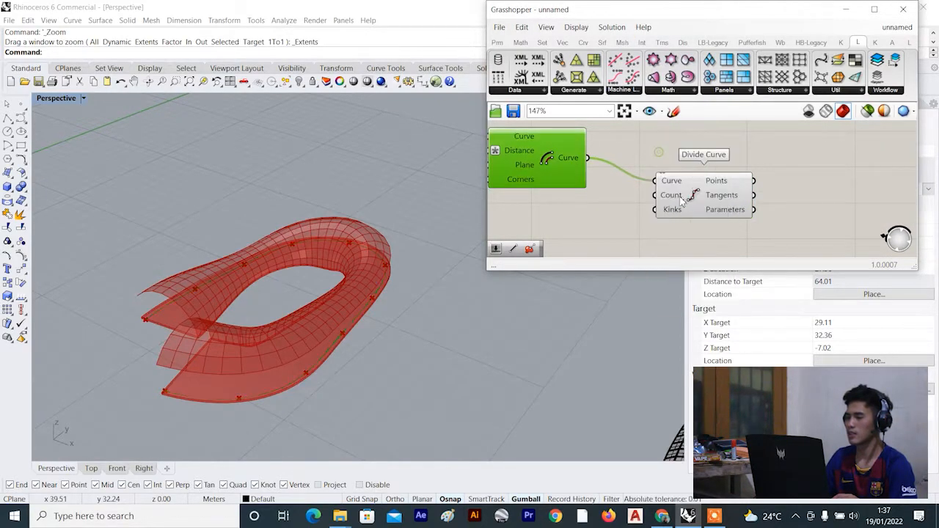
scroll(675, 204, "up", 2)
mouse_move(673, 204)
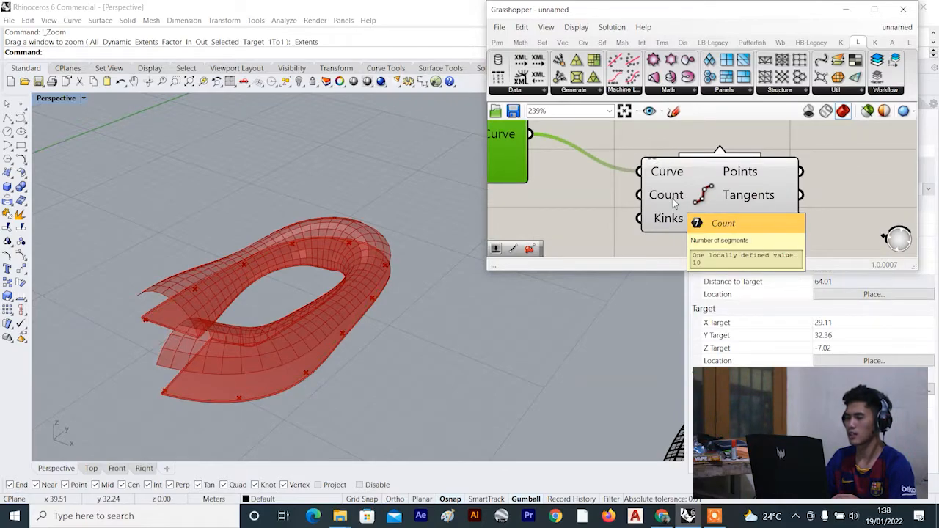
right_click_drag(423, 272, 204, 332)
scroll(159, 348, "down", 3)
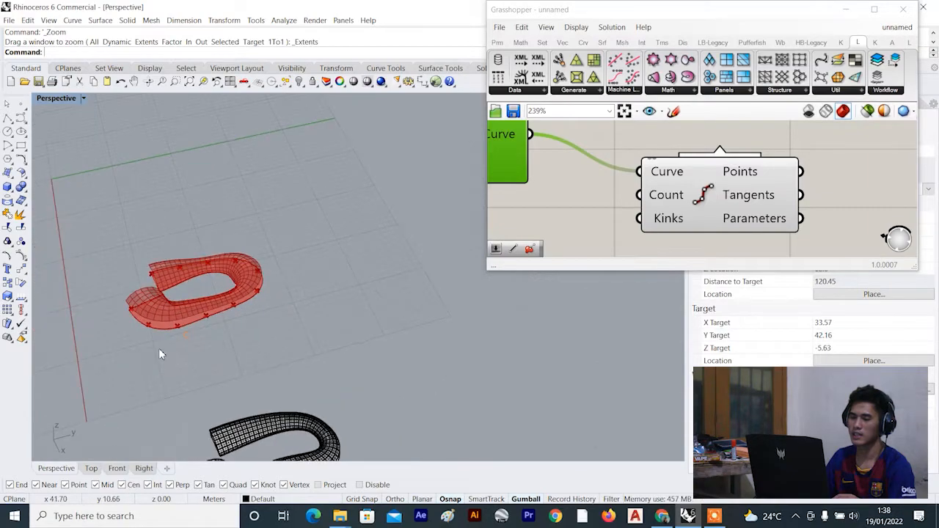
scroll(171, 344, "up", 6)
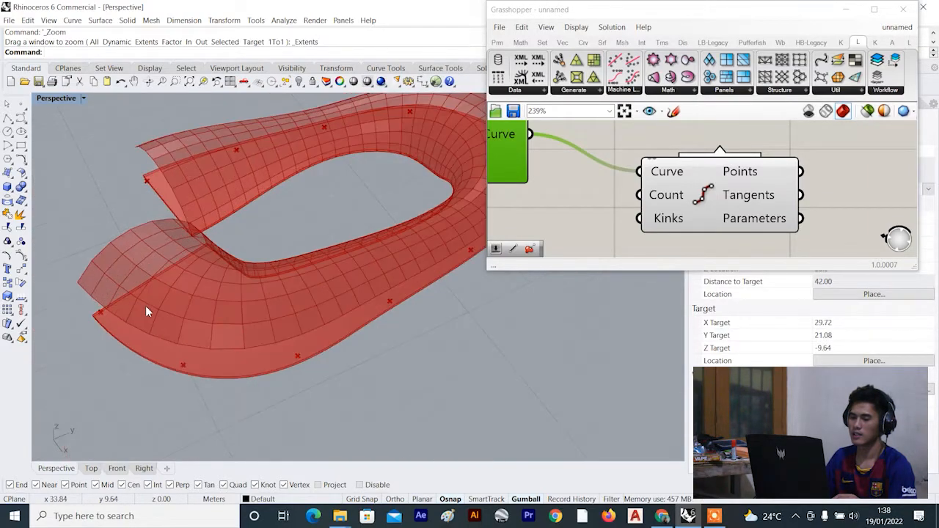
scroll(108, 315, "down", 2)
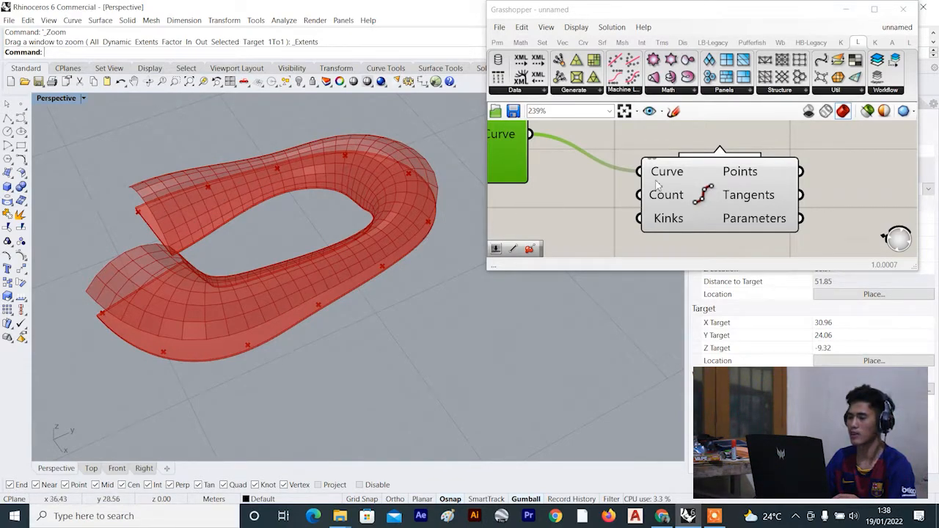
Add a number slider set to 15, connect it to Divide Curve's Count input and place it close by.
scroll(660, 182, "down", 3)
scroll(713, 181, "down", 2)
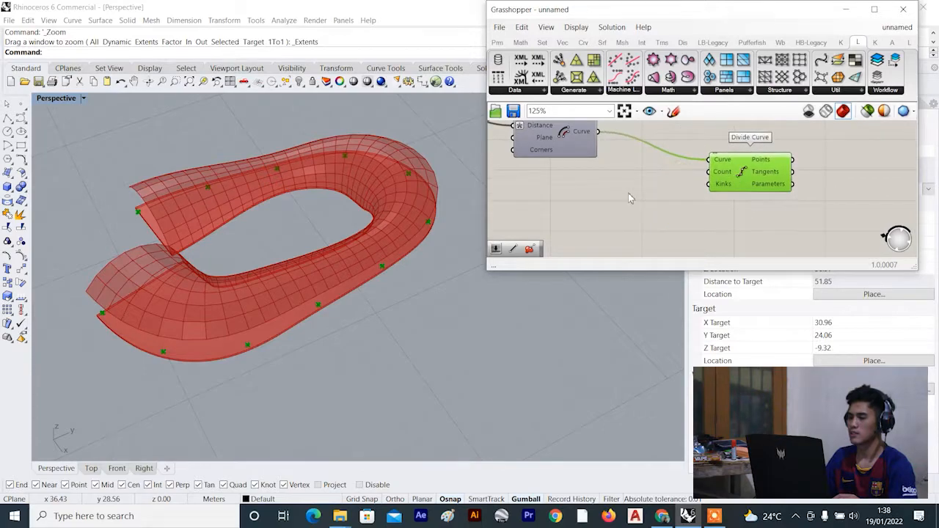
double_click(610, 183)
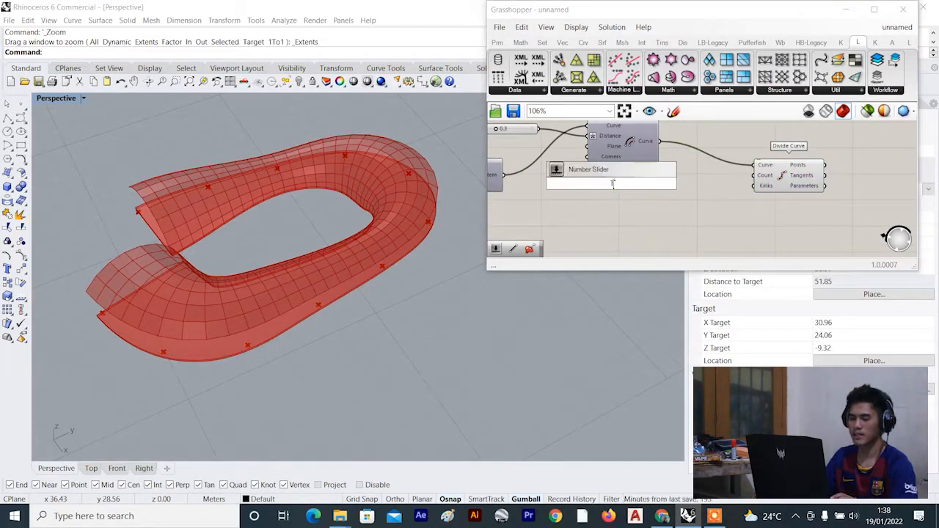
type("15")
key("Return")
scroll(669, 193, "up", 3)
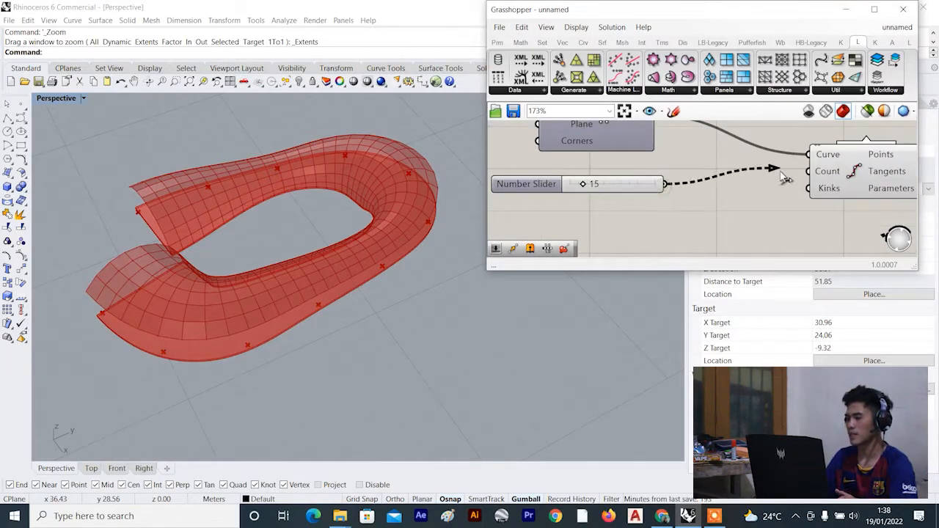
left_click_drag(627, 187, 733, 178)
left_click(840, 182)
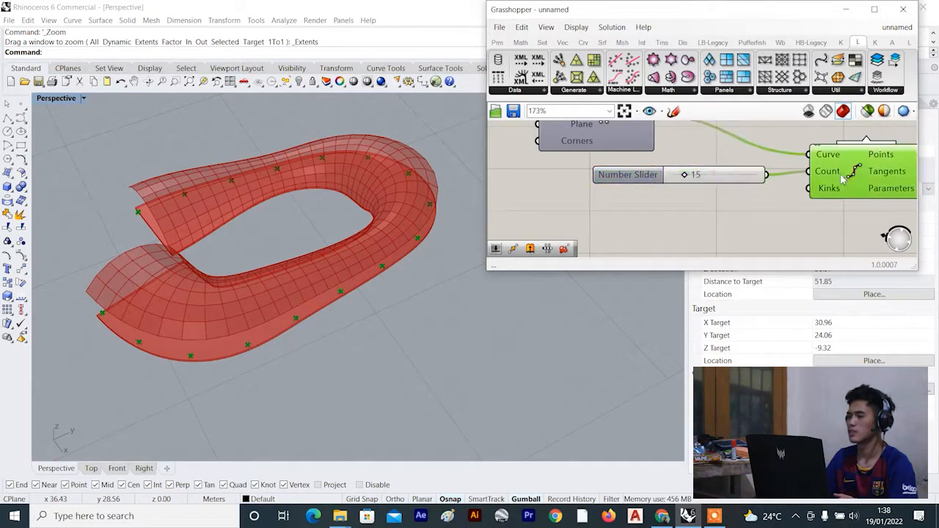
Examine the division points along the slab's outer edge and their position under the arched shell from several angles.
scroll(830, 187, "down", 3)
scroll(811, 170, "up", 2)
left_click(692, 151)
scroll(429, 213, "down", 5)
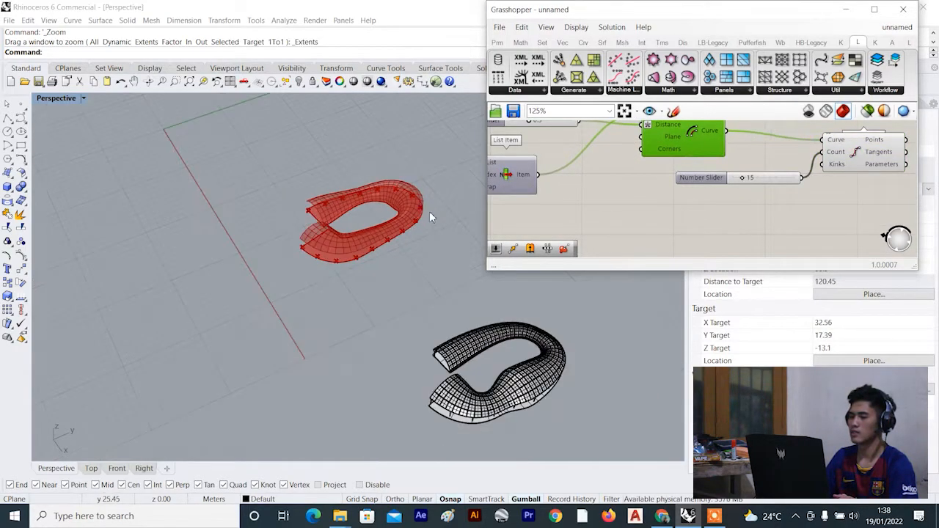
scroll(605, 209, "down", 3)
scroll(377, 252, "up", 4)
right_click_drag(337, 238, 385, 204)
scroll(367, 180, "up", 5)
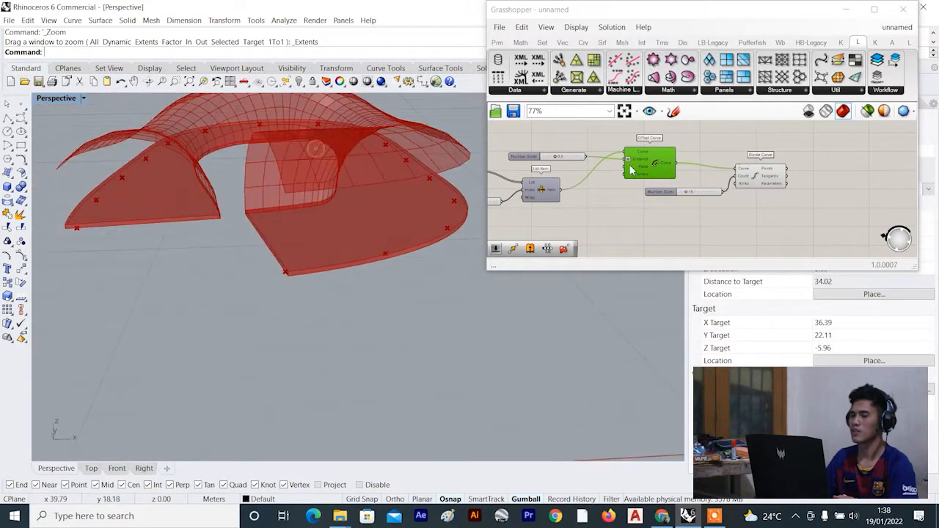
scroll(736, 181, "up", 3)
left_click(723, 151)
scroll(682, 163, "down", 4)
right_click_drag(779, 180, 738, 190)
scroll(738, 191, "up", 3)
scroll(358, 196, "down", 7)
right_click_drag(352, 199, 297, 231)
scroll(271, 220, "up", 10)
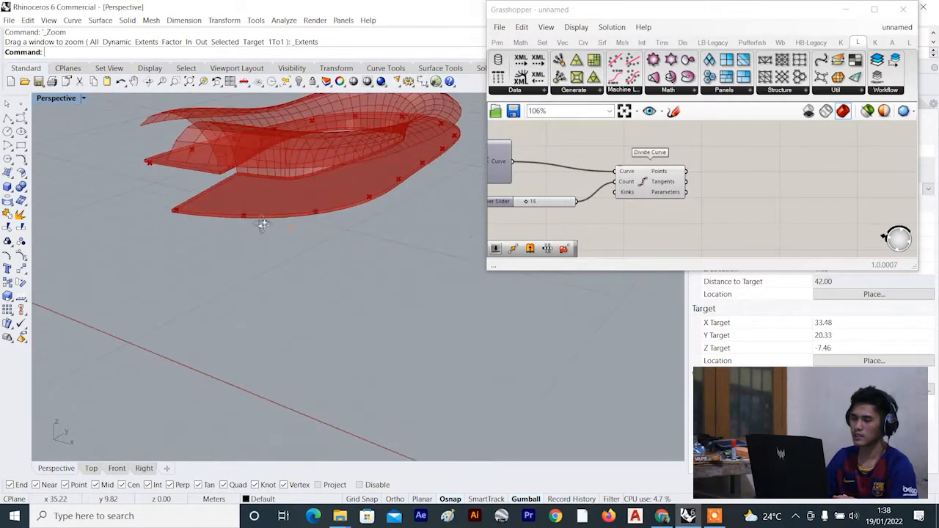
scroll(282, 208, "down", 10)
right_click_drag(283, 208, 291, 182)
scroll(325, 199, "up", 8)
scroll(298, 219, "up", 4)
scroll(297, 220, "down", 8)
mouse_move(295, 218)
right_mouse_down()
mouse_move(293, 202)
mouse_move(295, 210)
right_mouse_up()
scroll(297, 182, "up", 2)
scroll(625, 187, "up", 2)
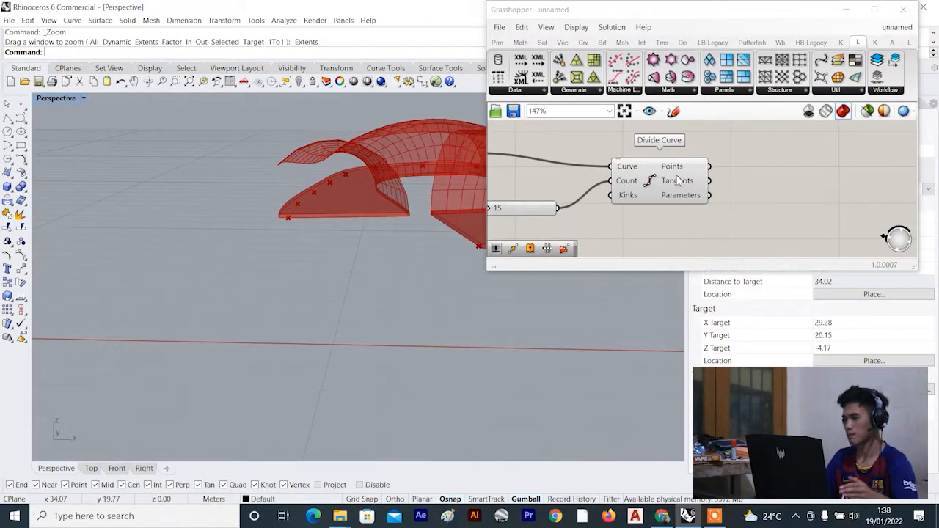
scroll(348, 224, "down", 7)
scroll(348, 229, "up", 7)
right_click_drag(348, 228, 324, 220)
scroll(343, 218, "up", 2)
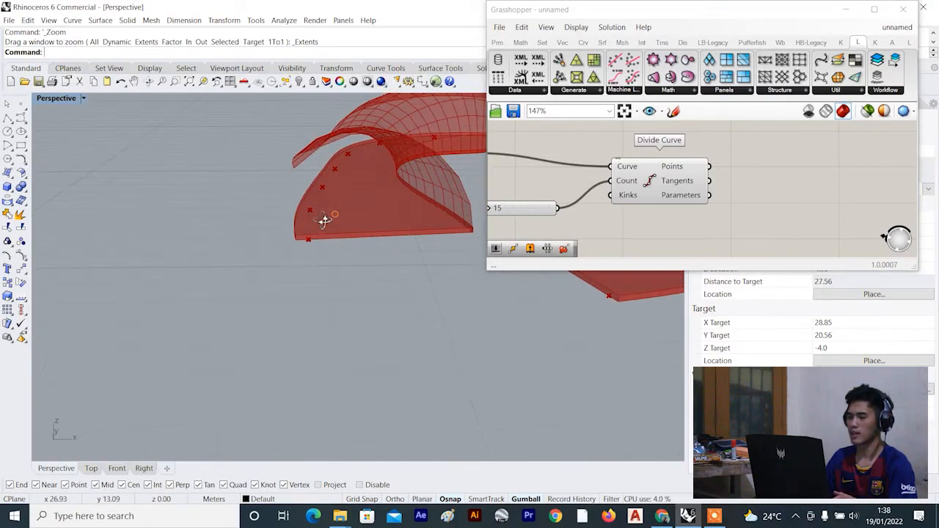
Add a Line SDL component beside Divide Curve and connect Divide Curve's Points output to its Start input.
scroll(710, 169, "down", 3)
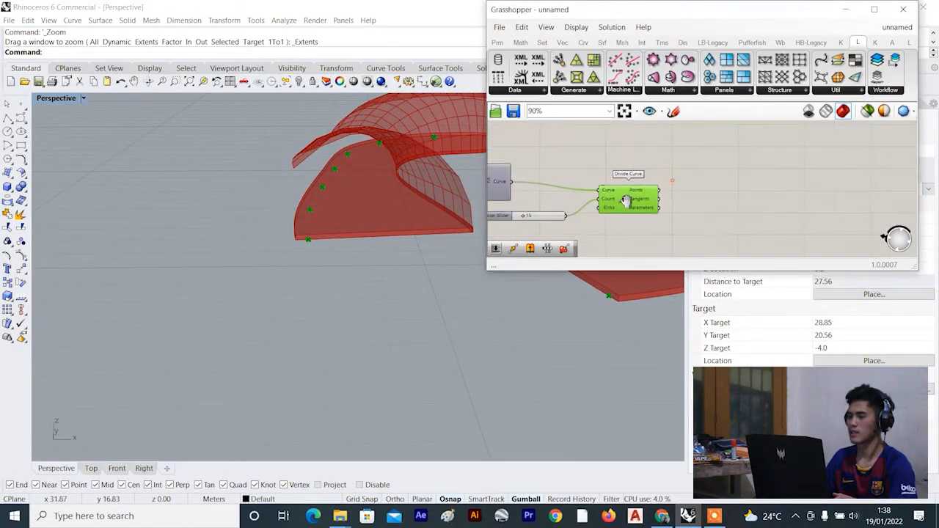
double_click(711, 190)
type("line")
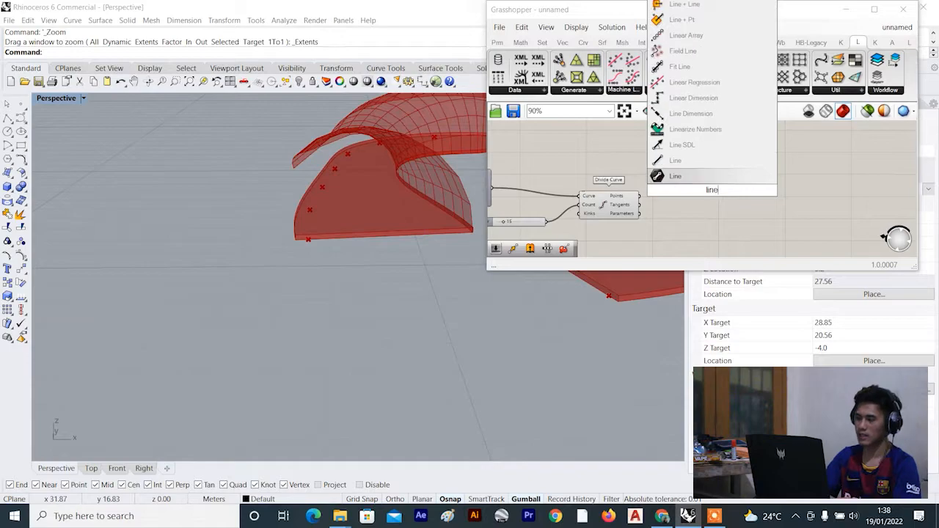
left_click(692, 146)
scroll(654, 203, "up", 3)
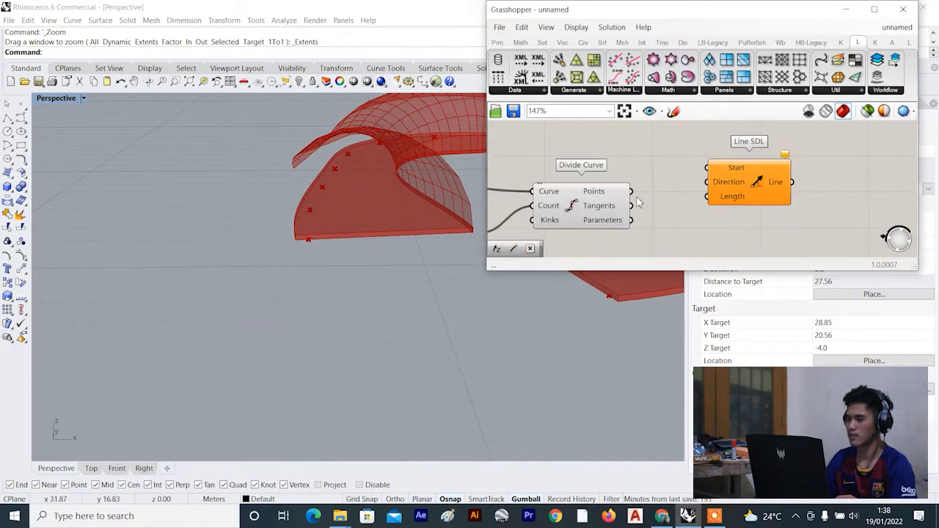
left_click_drag(699, 170, 701, 170)
left_click_drag(730, 190, 740, 168)
scroll(704, 158, "down", 3)
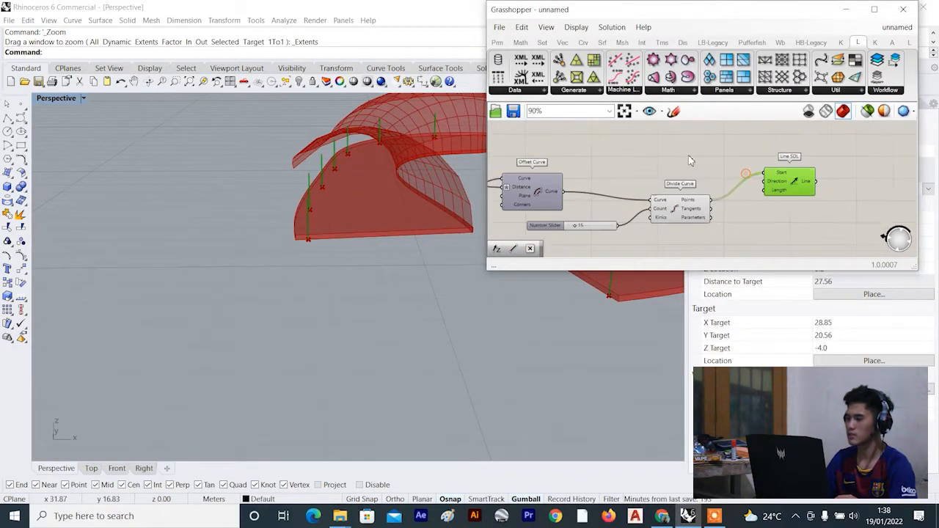
Add a Unit Z component above Divide Curve and connect its Unit vector output to Line SDL's Direction input.
scroll(687, 154, "up", 2)
double_click(685, 155)
type("z")
left_click(683, 142)
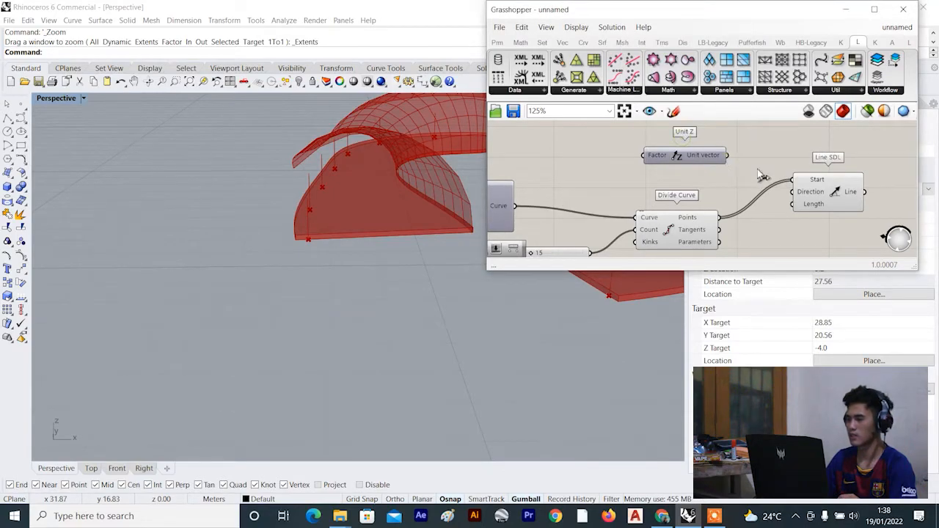
scroll(705, 223, "down", 3)
right_click_drag(703, 221, 673, 210)
left_click(746, 203)
Inspect the vertical lines rising from the slab's division points and reposition the Unit Z component near Line SDL.
scroll(305, 219, "down", 8)
right_click_drag(304, 219, 293, 183)
scroll(358, 210, "up", 6)
scroll(707, 187, "up", 2)
left_click_drag(666, 179, 701, 177)
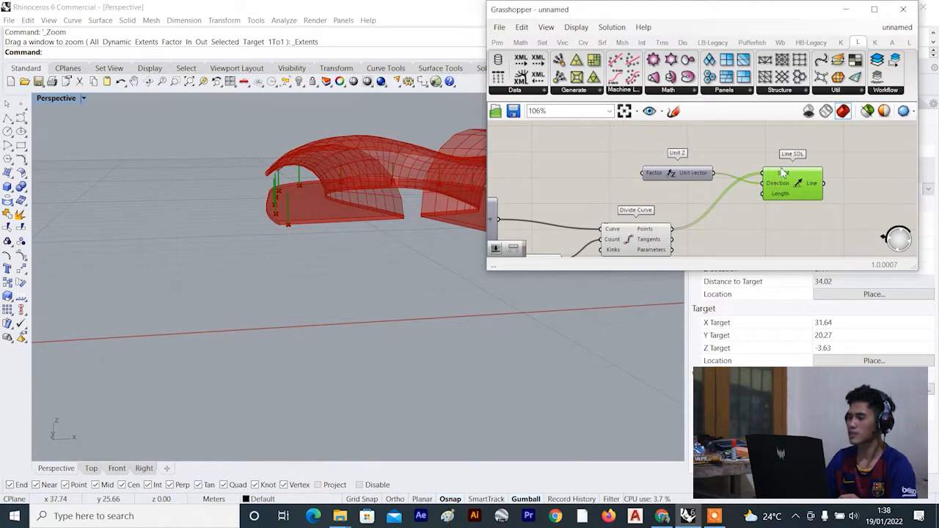
scroll(784, 173, "down", 1)
scroll(781, 180, "down", 1)
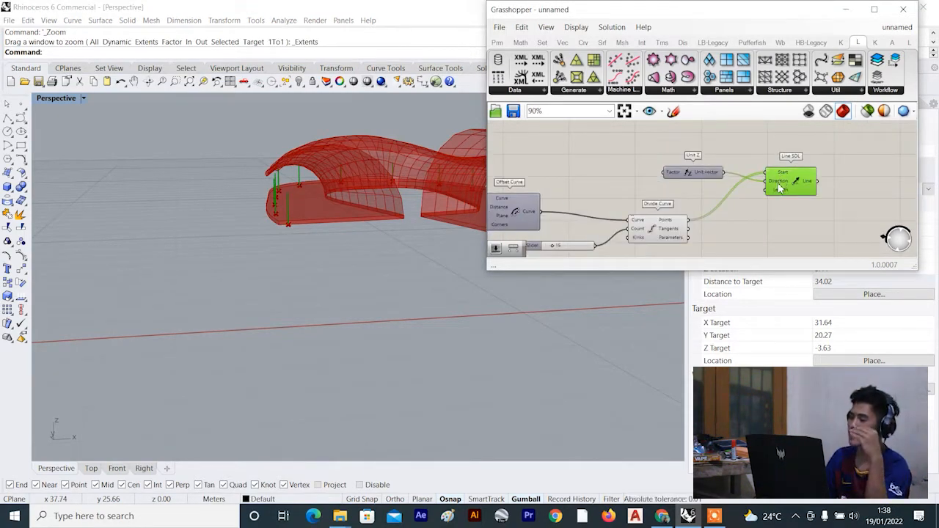
right_click_drag(475, 205, 455, 214)
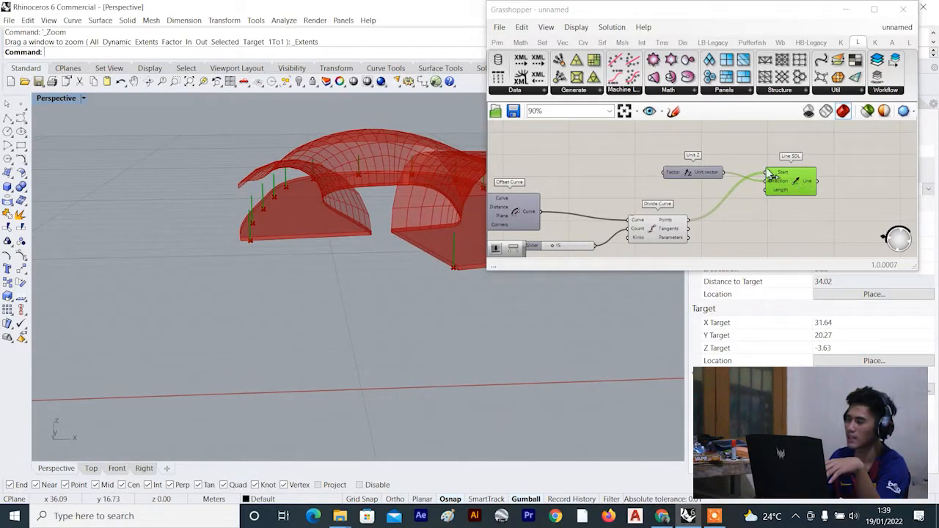
right_click_drag(395, 206, 410, 192)
scroll(635, 189, "up", 2)
left_click_drag(689, 174, 701, 153)
scroll(664, 173, "up", 2)
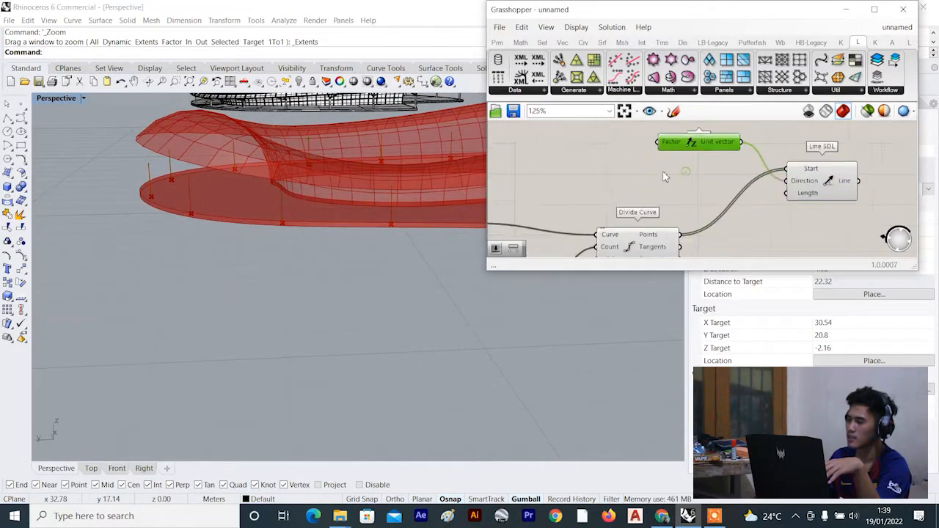
Add a number slider set to 4, connect it to Line SDL's Length input and place it close by.
left_click(663, 179)
double_click(663, 183)
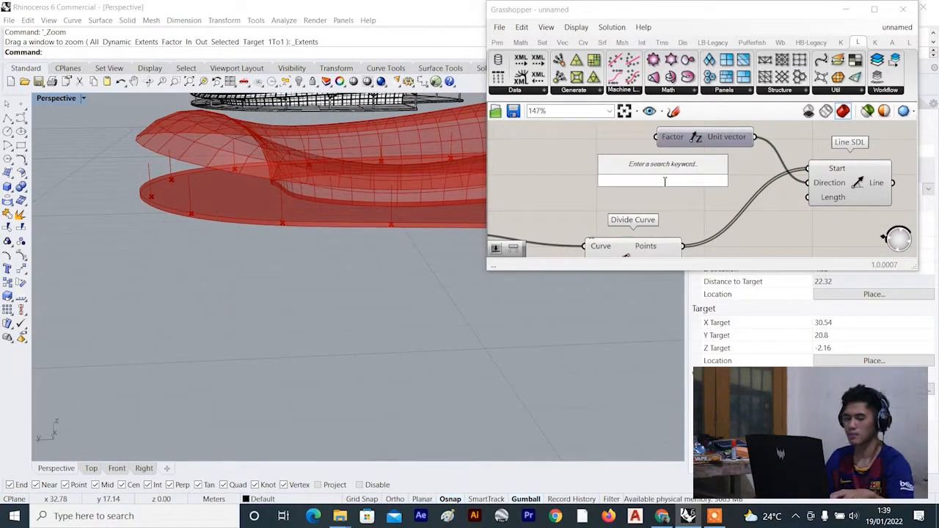
type("4")
key("Return")
scroll(742, 182, "up", 3)
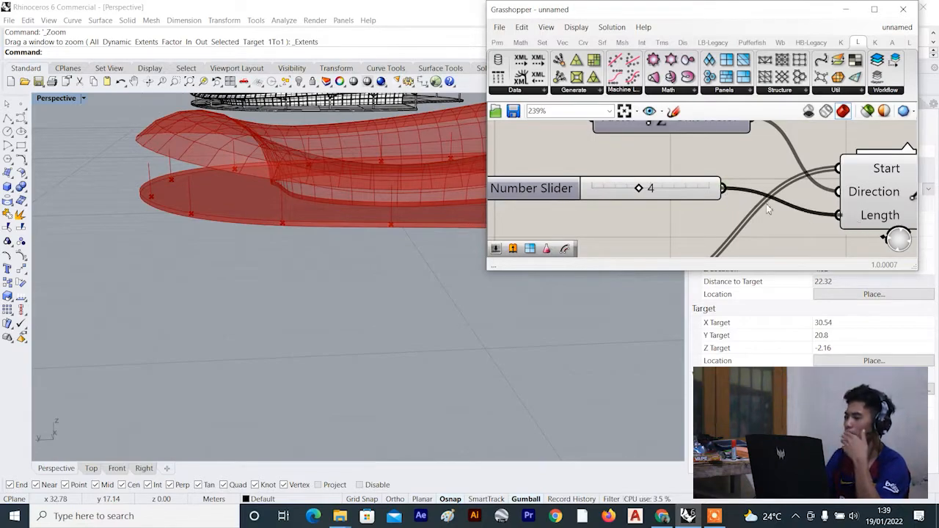
left_click_drag(687, 197, 735, 212)
With Line SDL highlighted, try a line length of 2 and settle the length slider on 3.
left_click(867, 220)
scroll(363, 216, "down", 4)
right_click_drag(362, 215, 328, 205)
scroll(625, 204, "up", 1)
left_click_drag(697, 205, 683, 206)
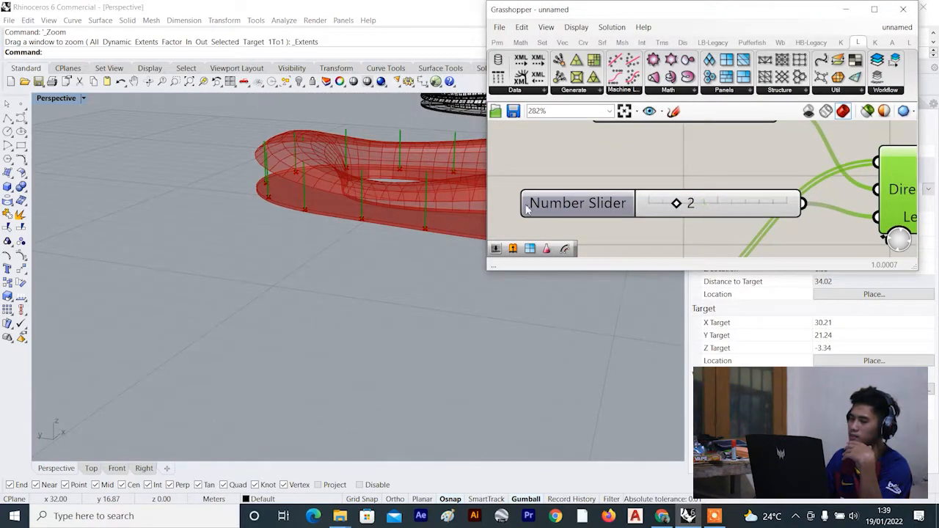
scroll(358, 214, "down", 5)
left_click_drag(679, 207, 691, 207)
Examine how the vertical lines meet and pass through the arched shell along the slab's outer edge from several angles.
scroll(359, 204, "down", 3)
right_click_drag(359, 223, 262, 245)
scroll(341, 227, "up", 9)
scroll(262, 245, "down", 8)
scroll(203, 258, "up", 6)
scroll(203, 258, "up", 4)
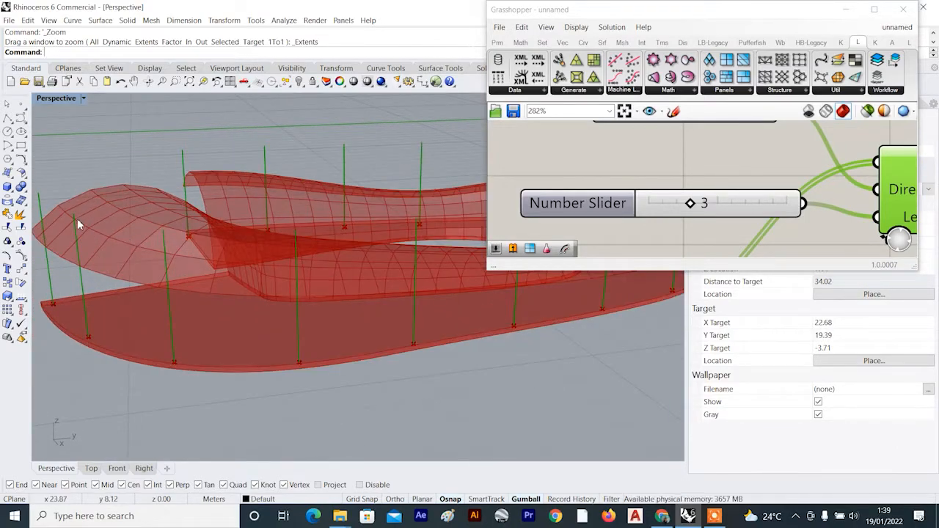
scroll(73, 209, "down", 6)
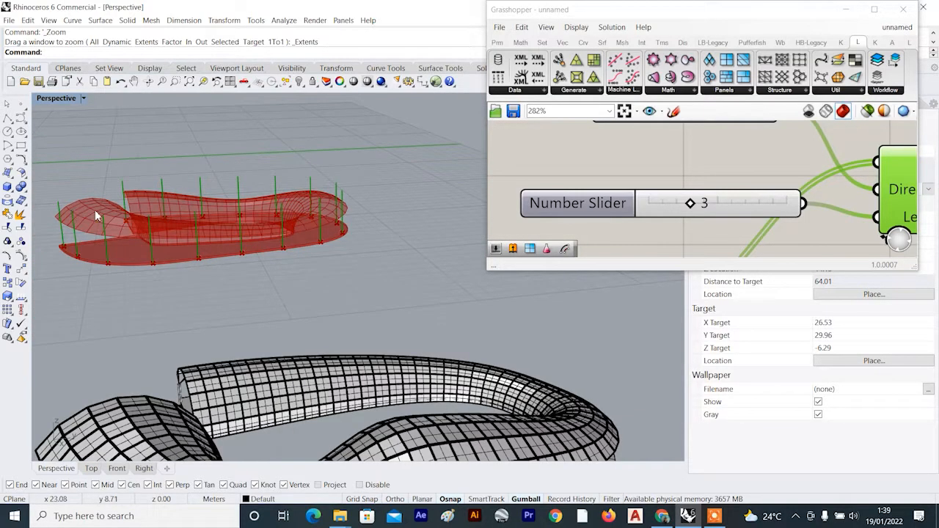
right_click_drag(283, 179, 397, 239)
scroll(408, 245, "down", 6)
scroll(408, 245, "up", 4)
scroll(389, 224, "up", 5)
scroll(772, 165, "down", 5)
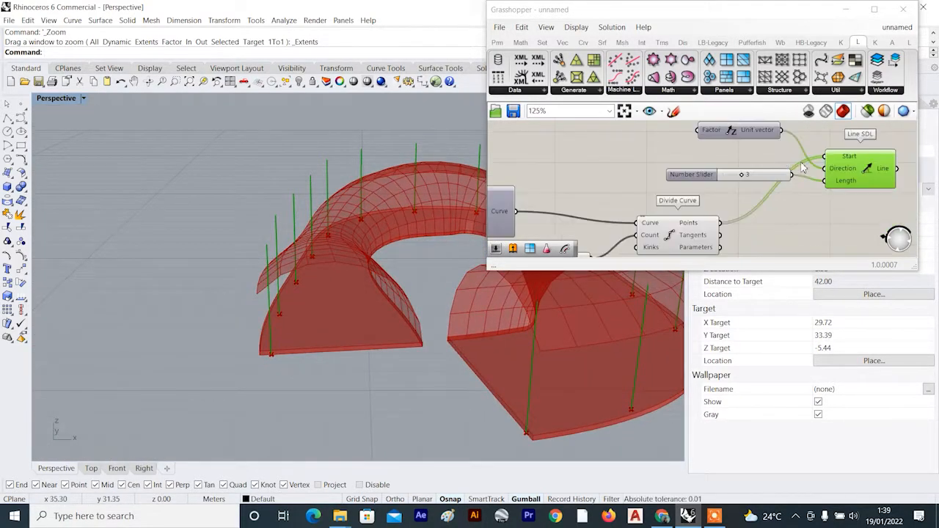
Examine the Line SDL length slider and the vertical lines between the base and the curved roof from several angles.
scroll(807, 173, "up", 5)
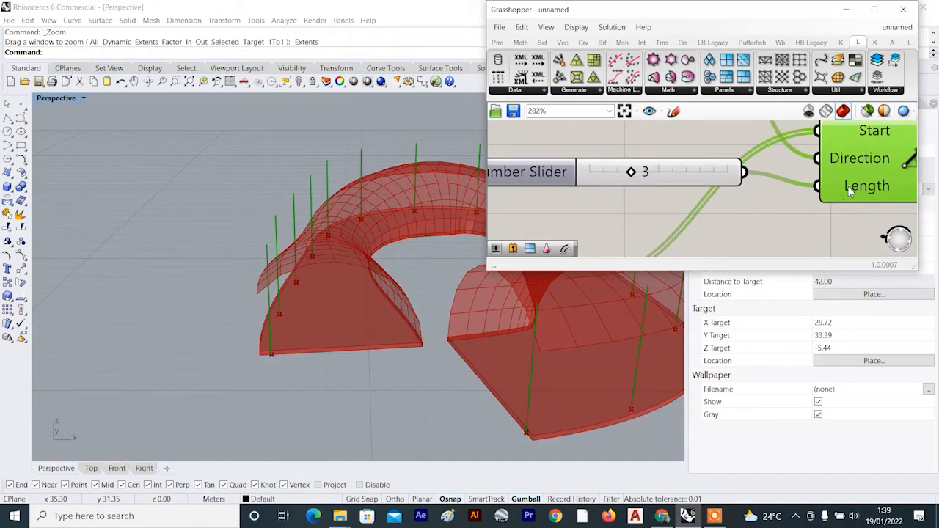
scroll(616, 179, "down", 4)
scroll(648, 138, "up", 5)
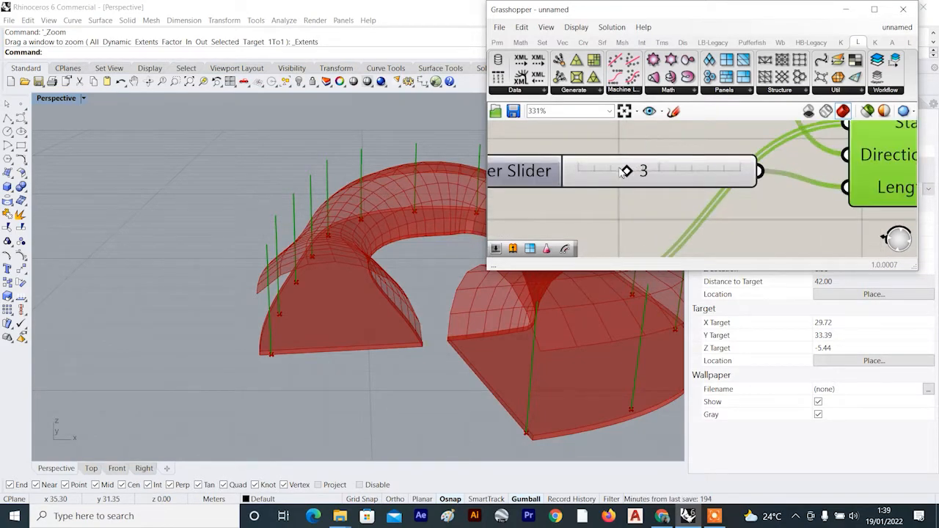
scroll(664, 162, "down", 4)
scroll(657, 151, "up", 3)
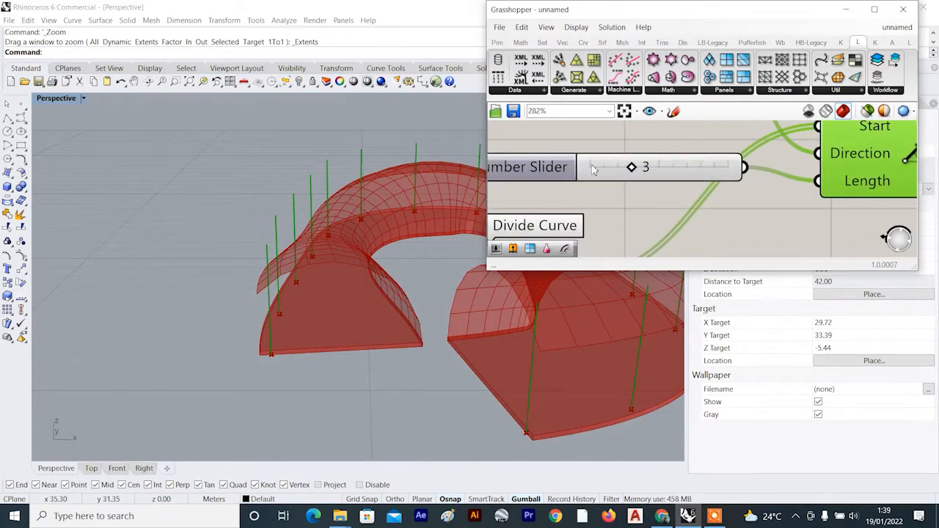
scroll(327, 237, "down", 5)
scroll(321, 213, "up", 3)
mouse_move(328, 230)
right_mouse_down()
mouse_move(322, 213)
mouse_move(311, 230)
right_mouse_up()
scroll(312, 230, "up", 3)
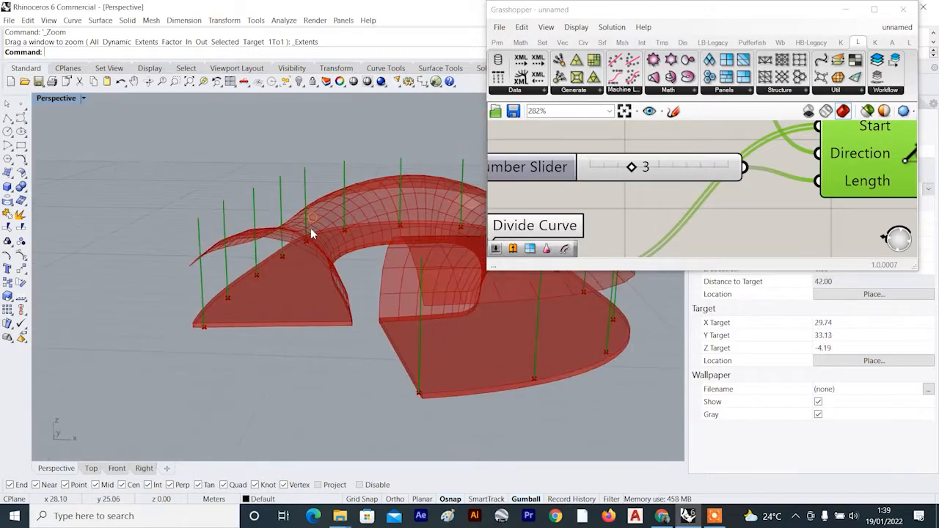
scroll(652, 144, "down", 3)
right_click(653, 144)
right_click(292, 220)
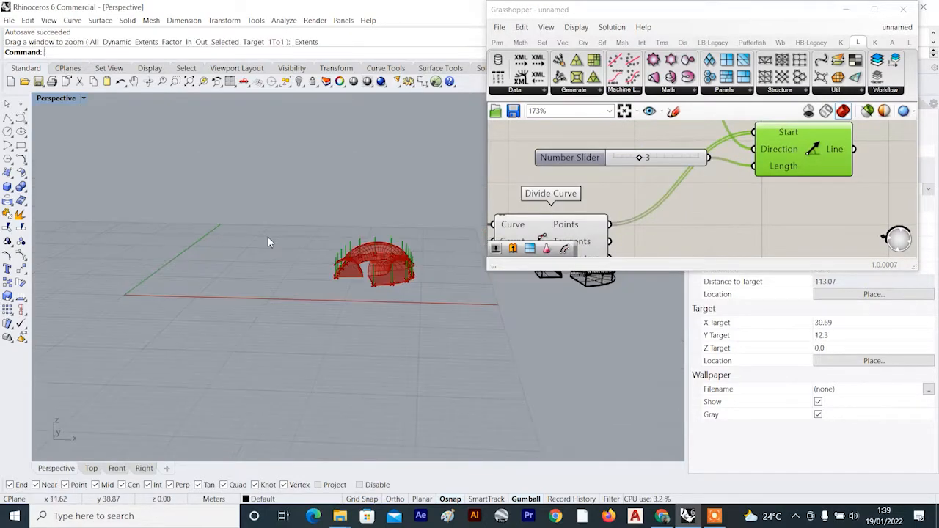
right_click_drag(277, 246, 307, 279)
scroll(358, 259, "up", 4)
mouse_move(359, 260)
right_mouse_down()
mouse_move(378, 247)
mouse_move(352, 267)
right_mouse_up()
scroll(377, 248, "up", 6)
scroll(665, 166, "down", 3)
right_click_drag(715, 167, 772, 161)
scroll(674, 171, "up", 2)
scroll(631, 175, "down", 2)
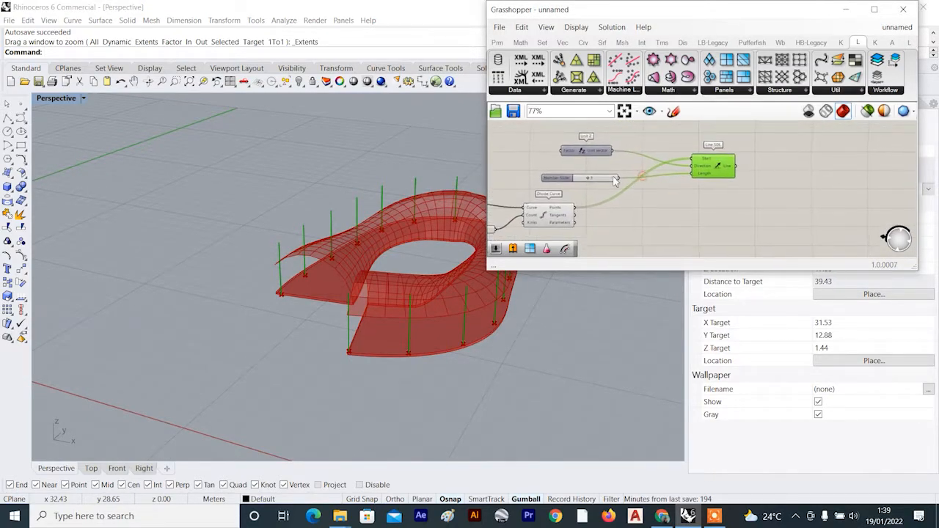
Remove the number slider that feeds the Length input of the Line SDL component.
scroll(610, 178, "up", 2)
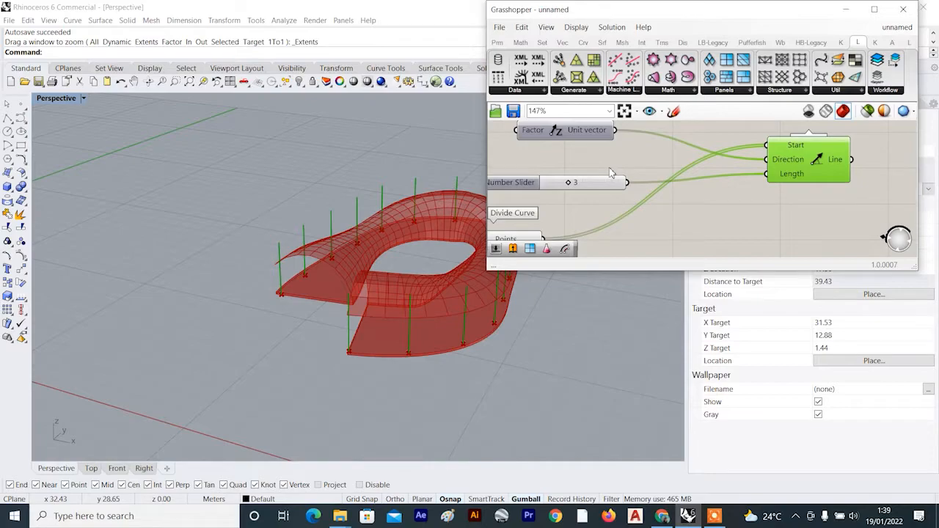
left_click_drag(608, 159, 584, 193)
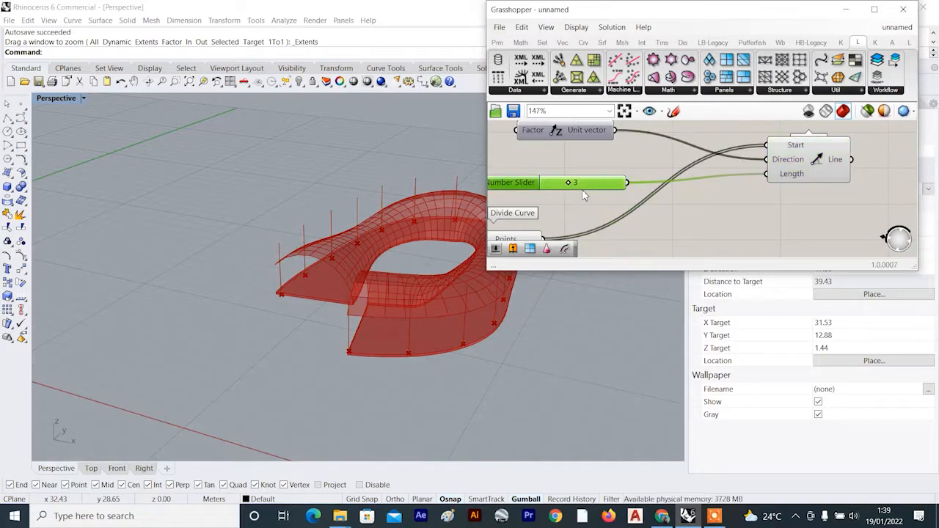
scroll(768, 169, "down", 3)
scroll(792, 169, "up", 3)
left_click_drag(769, 173, 741, 178)
scroll(719, 199, "down", 4)
right_click_drag(718, 199, 720, 197)
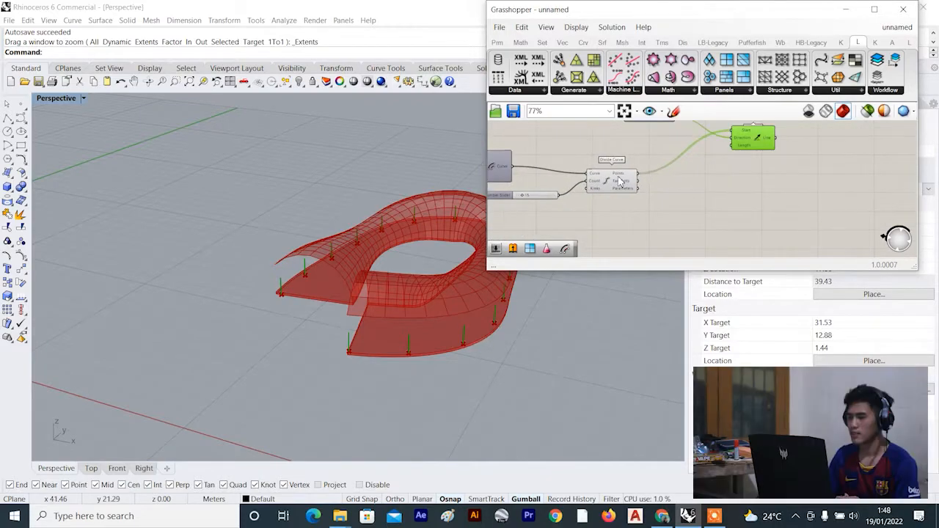
Inspect the roof panels and the Divide Curve points in the model, comparing their positions along the curved base.
scroll(658, 197, "down", 6)
scroll(641, 214, "up", 2)
scroll(634, 207, "down", 2)
scroll(519, 196, "up", 4)
left_click(532, 191)
scroll(445, 261, "down", 4)
right_click_drag(440, 261, 321, 256)
scroll(376, 287, "up", 9)
scroll(599, 198, "down", 2)
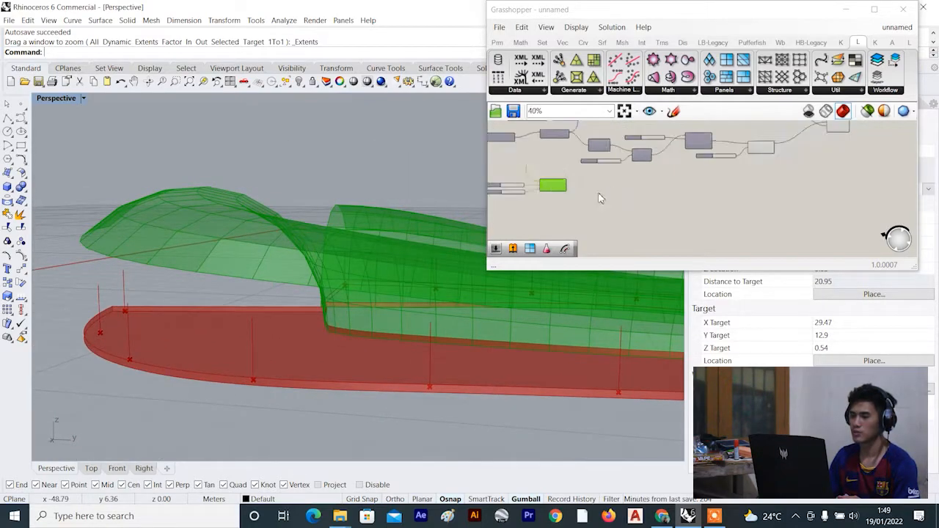
scroll(275, 238, "down", 8)
right_click_drag(252, 286, 223, 318)
left_click(605, 217)
scroll(782, 143, "up", 4)
scroll(229, 340, "up", 7)
scroll(235, 315, "up", 3)
scroll(246, 316, "down", 6)
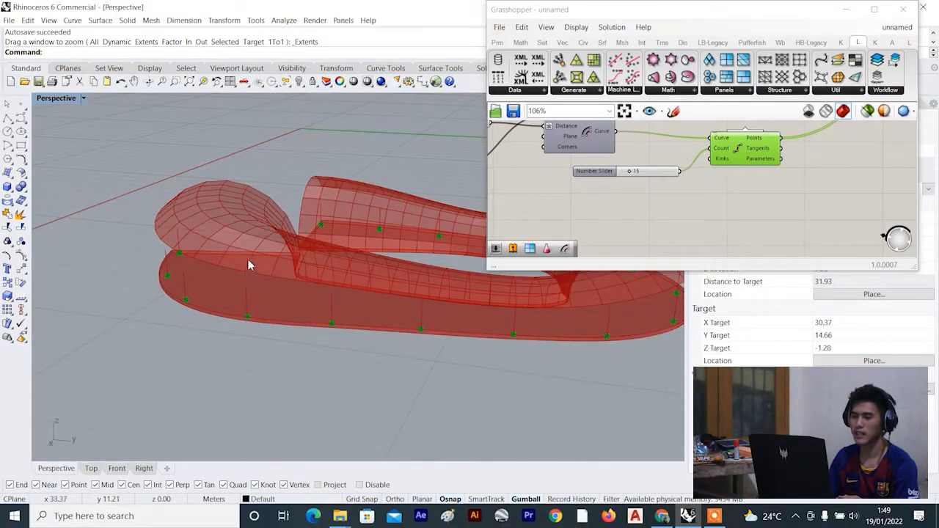
scroll(664, 184, "down", 3)
scroll(663, 183, "up", 3)
scroll(627, 181, "down", 4)
right_click_drag(628, 188, 659, 187)
scroll(550, 205, "up", 2)
right_click_drag(550, 205, 593, 197)
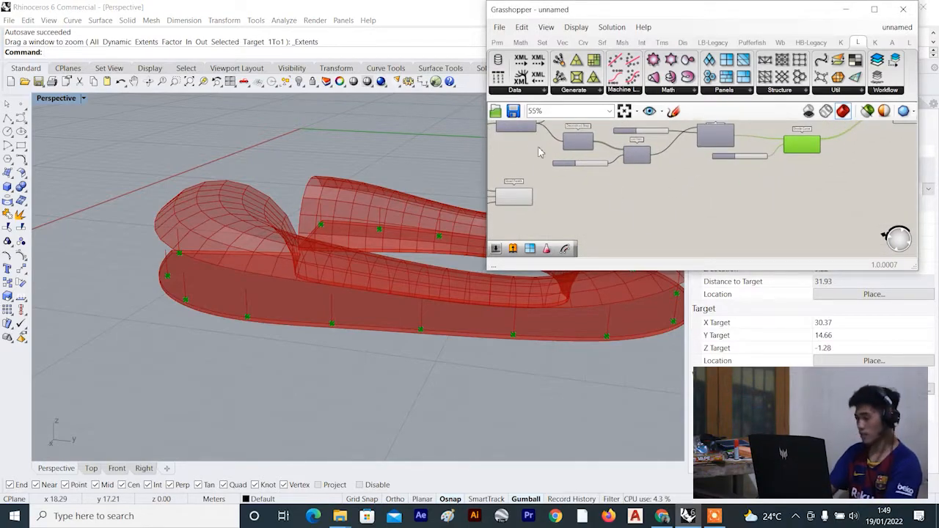
Move the Isotrim component and the Quad Panels group with its sliders lower on the canvas, clear of the other components.
scroll(537, 183, "up", 4)
scroll(558, 188, "down", 8)
scroll(574, 168, "up", 3)
right_click_drag(566, 151, 660, 176)
scroll(575, 168, "up", 2)
scroll(522, 178, "down", 2)
scroll(569, 170, "up", 3)
left_click_drag(595, 169, 584, 193)
scroll(623, 202, "down", 3)
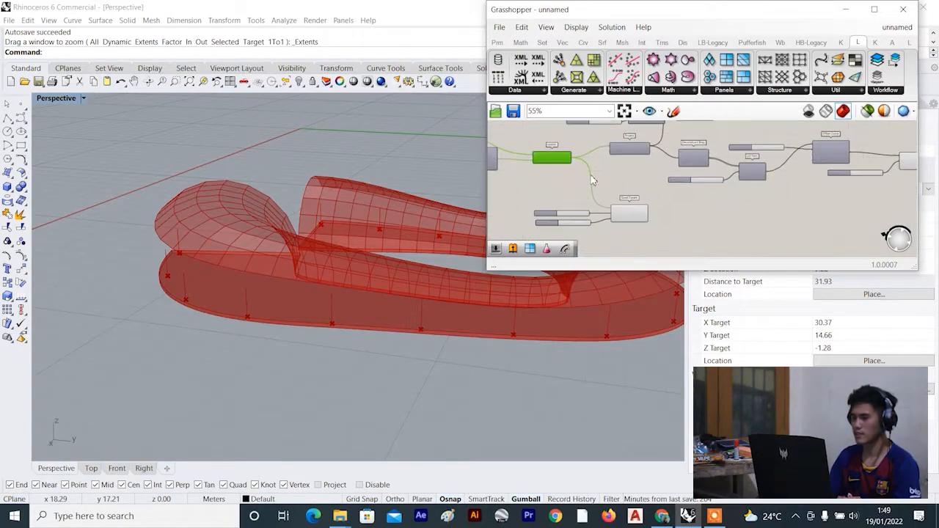
scroll(636, 194, "down", 3)
scroll(627, 200, "up", 2)
left_click_drag(652, 189, 615, 238)
left_click(637, 184)
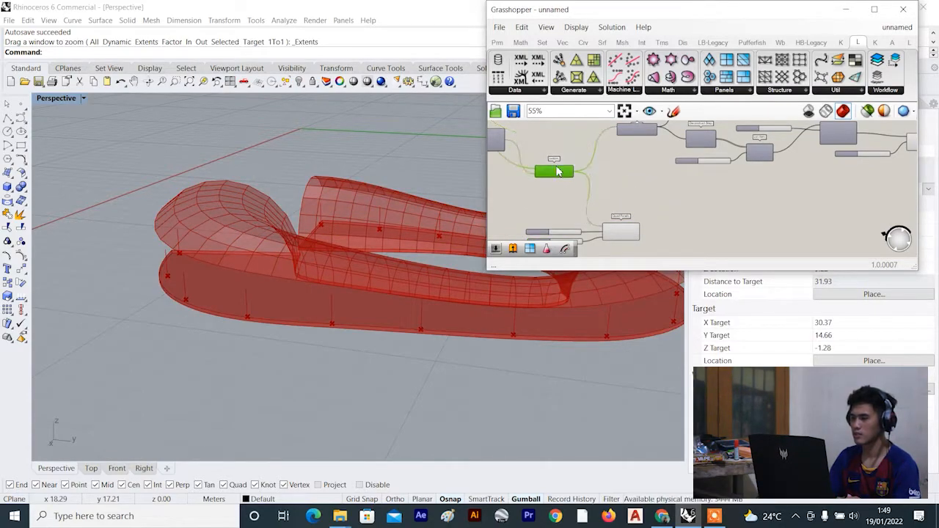
Add a Project Point component and place it below the Divide Curve and Line SDL components.
scroll(557, 171, "up", 3)
right_click_drag(643, 224, 659, 202)
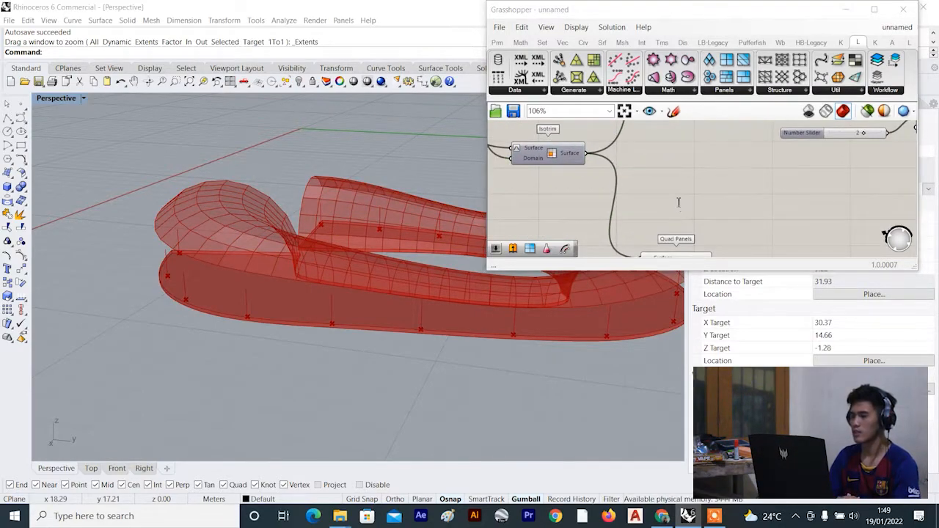
type("PROJECT")
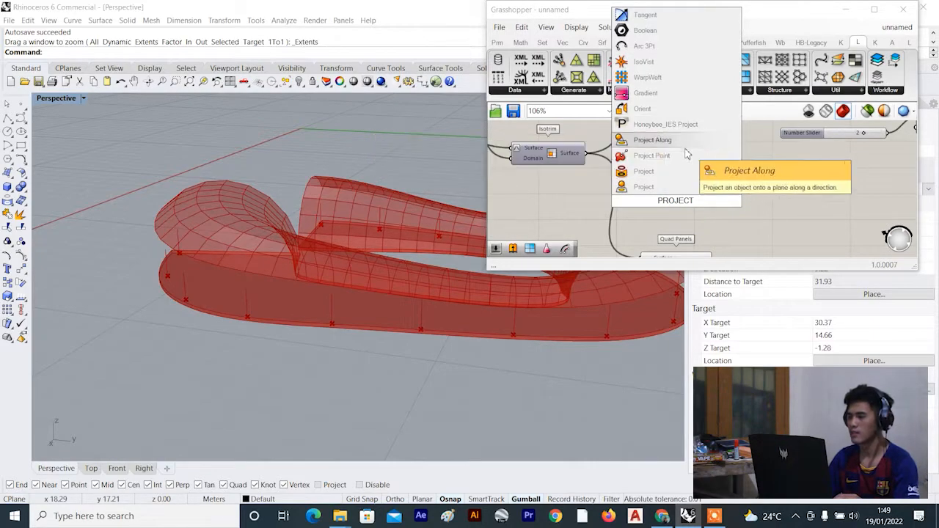
left_click(651, 156)
scroll(561, 174, "up", 3)
scroll(561, 174, "down", 5)
left_click_drag(618, 189, 676, 187)
right_click_drag(675, 186, 663, 186)
left_click_drag(673, 192, 852, 190)
right_click_drag(818, 191, 687, 212)
Connect the Points output of Divide Curve to the Point input of Project Point.
scroll(776, 165, "up", 3)
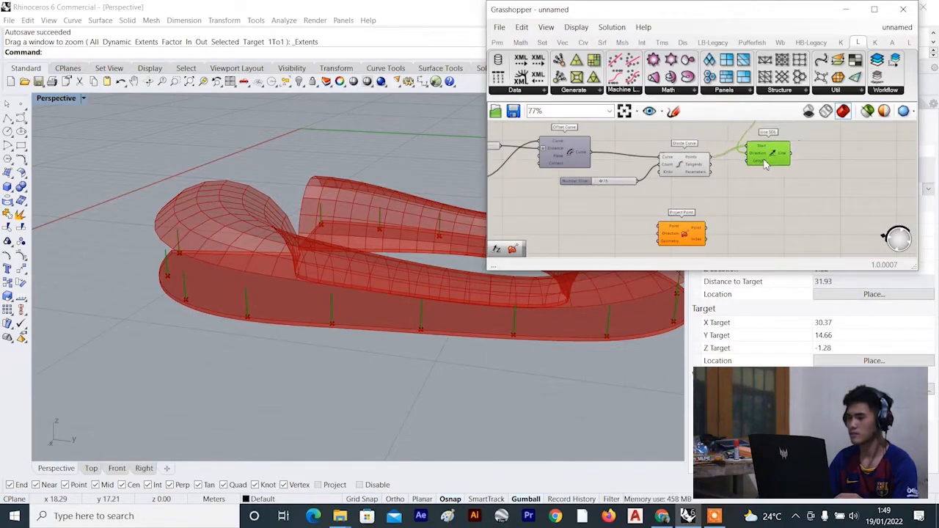
scroll(711, 174, "down", 2)
scroll(660, 216, "up", 3)
left_click(621, 225)
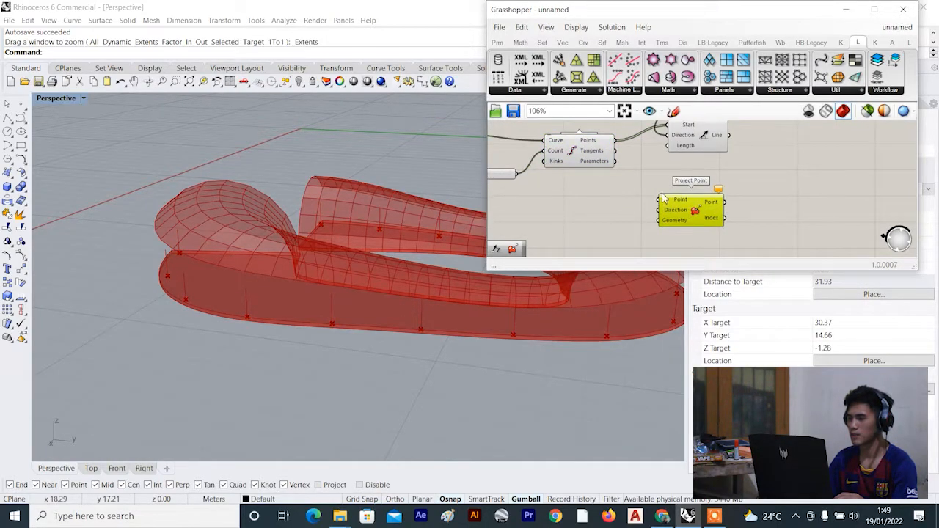
scroll(609, 145, "up", 2)
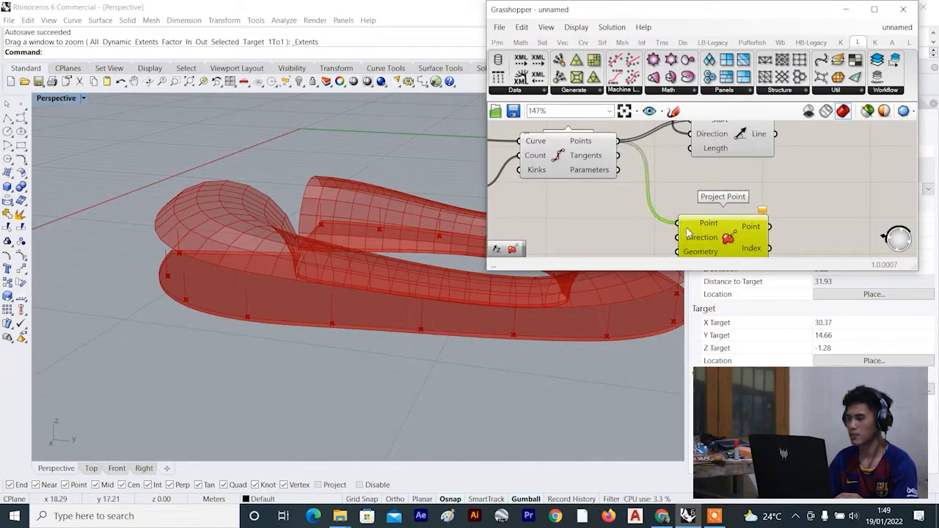
Connect the Isotrim Surface output to the Geometry input of Project Point.
scroll(688, 233, "down", 6)
scroll(591, 203, "up", 6)
left_click_drag(573, 199, 847, 207)
scroll(571, 197, "down", 5)
scroll(722, 195, "up", 3)
scroll(846, 207, "up", 2)
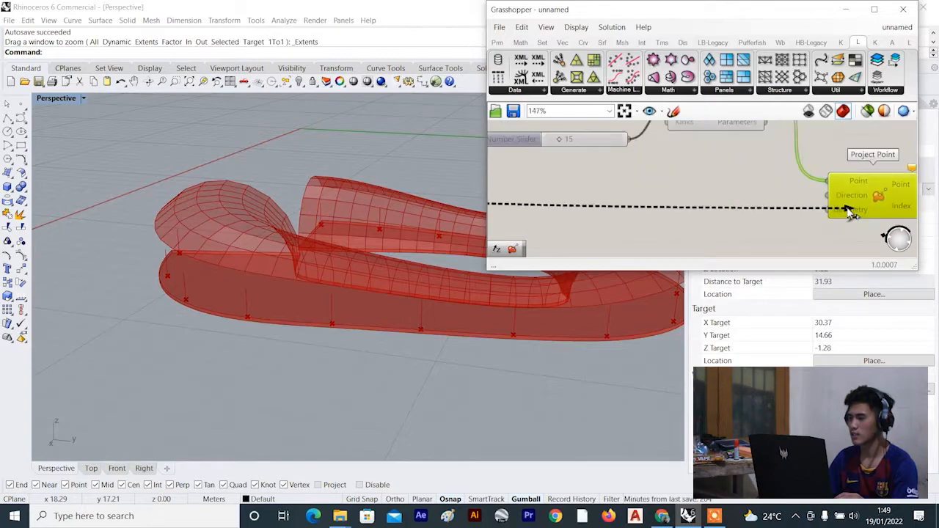
scroll(840, 211, "down", 3)
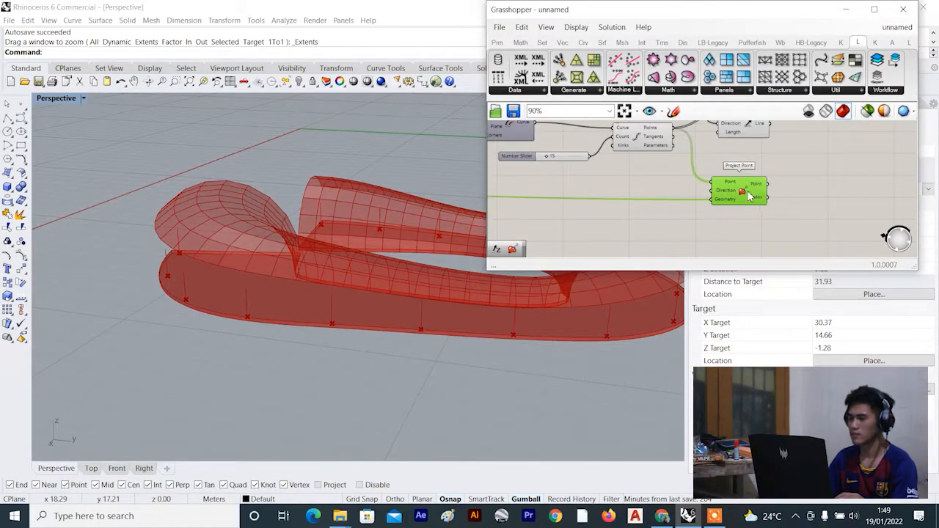
Add a Unit Z vector and connect it to the Direction input of Project Point.
scroll(682, 210, "up", 2)
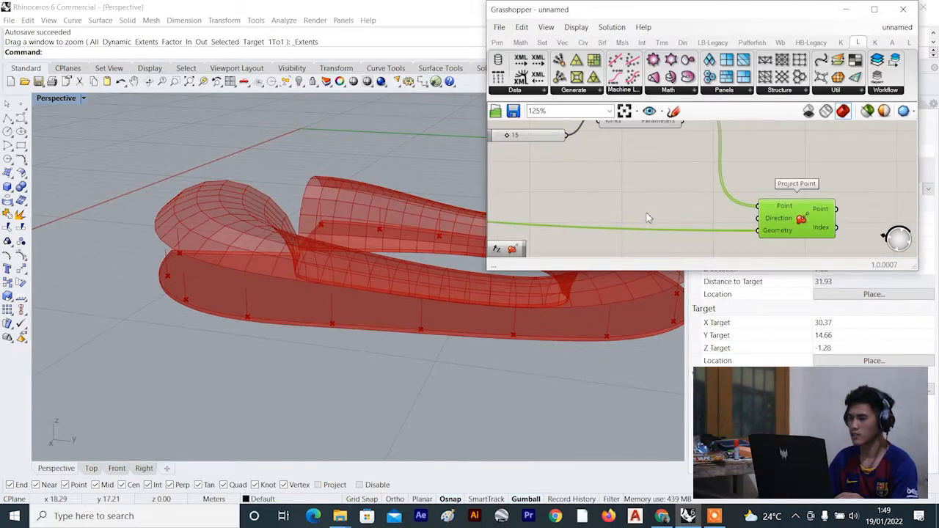
double_click(646, 213)
type("unit z")
key("Return")
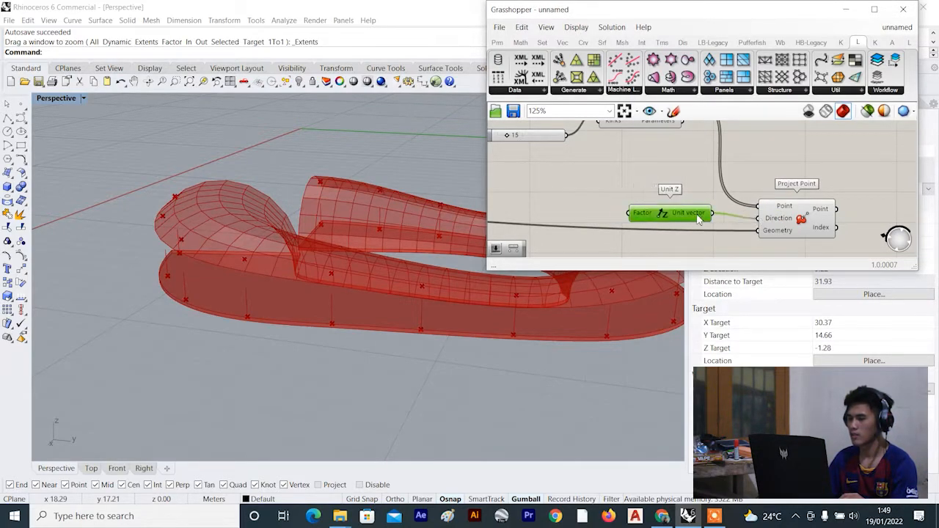
Highlight the Project Point output and examine where the projected points land on the roof surface above the base.
left_click(797, 221)
scroll(448, 233, "down", 6)
scroll(303, 245, "up", 8)
right_click_drag(294, 245, 250, 258)
scroll(669, 224, "down", 5)
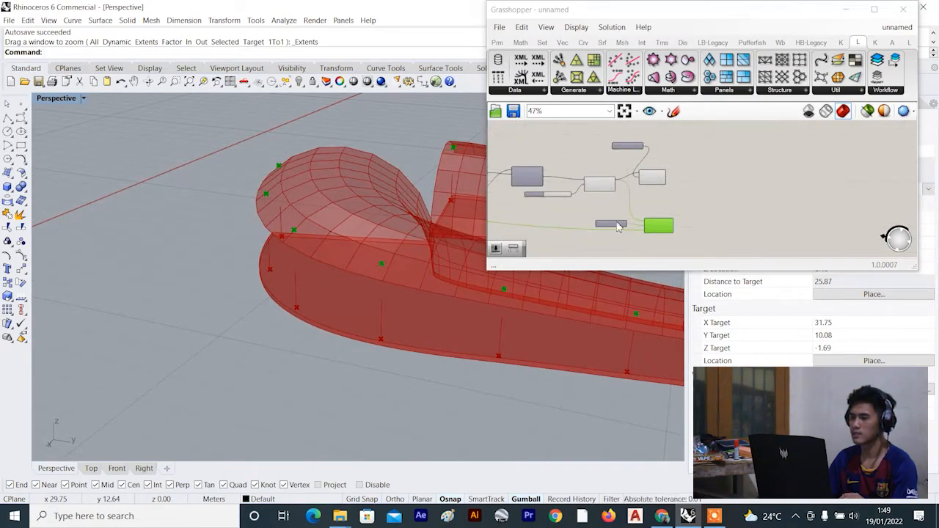
scroll(619, 226, "up", 4)
scroll(641, 199, "down", 7)
right_click_drag(652, 200, 709, 201)
scroll(535, 196, "up", 3)
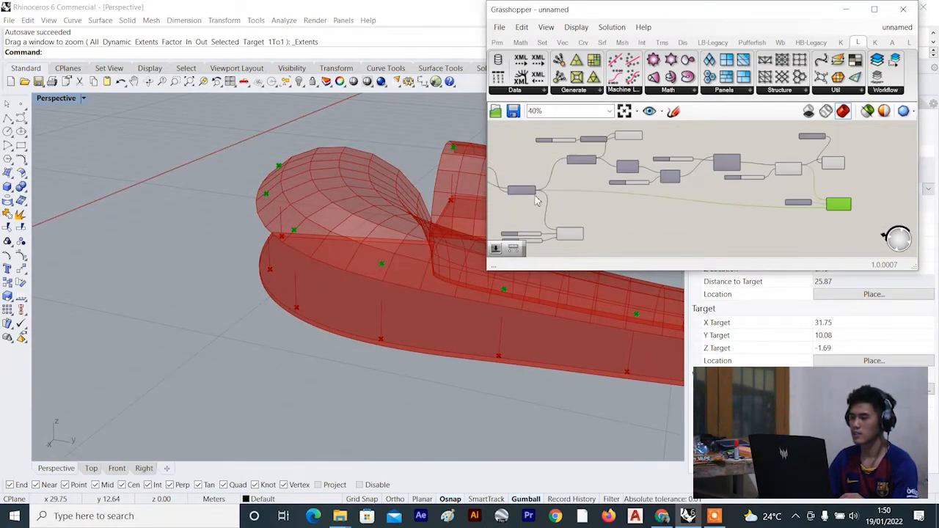
scroll(532, 195, "up", 2)
scroll(279, 220, "up", 3)
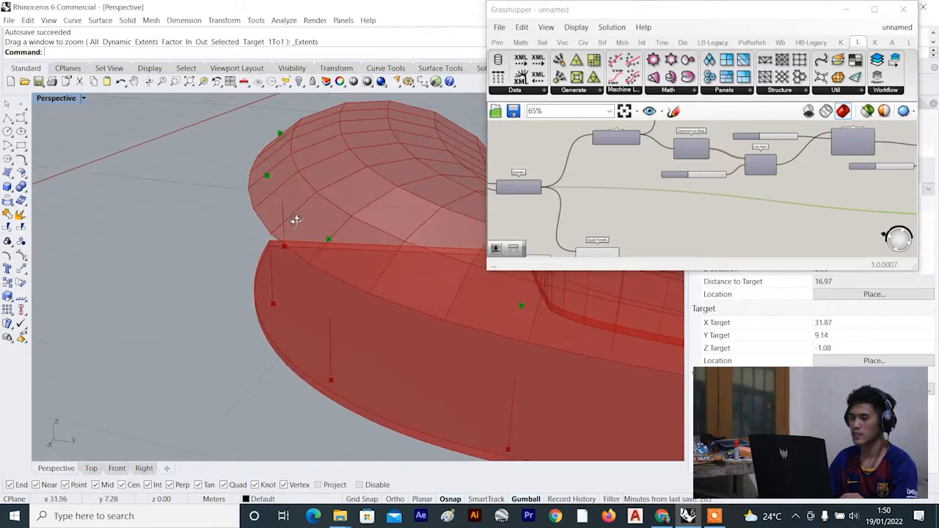
right_click_drag(352, 286, 261, 325)
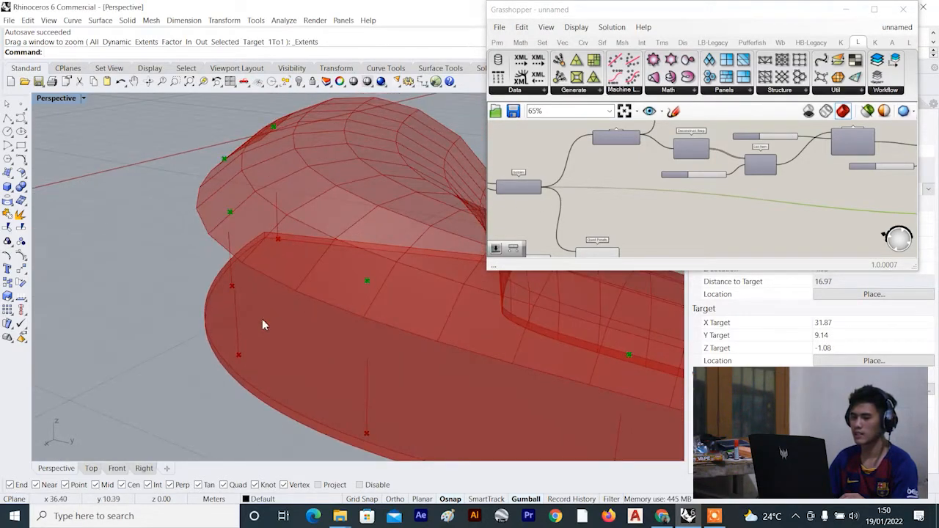
scroll(228, 364, "up", 2)
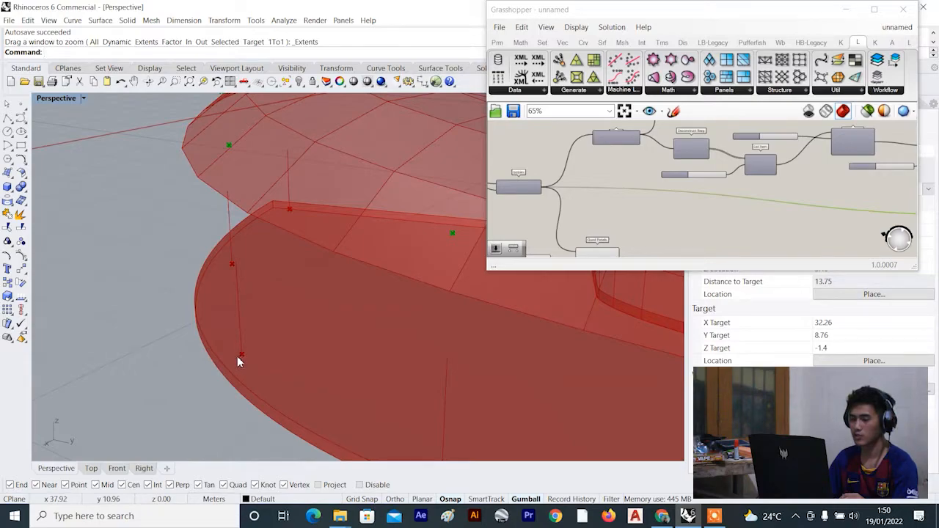
scroll(698, 217, "down", 1)
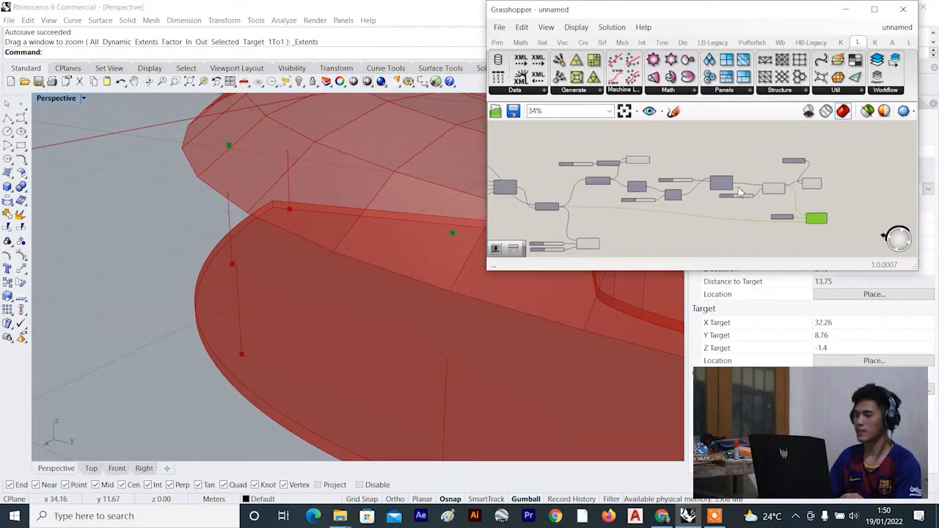
Compare the projected roof points with the division points on the base from low and side angles.
scroll(801, 203, "down", 2)
right_click_drag(847, 220, 738, 206)
scroll(738, 206, "up", 2)
left_click(738, 224)
scroll(330, 231, "down", 8)
right_click_drag(328, 236, 323, 187)
scroll(310, 200, "up", 5)
scroll(338, 184, "down", 9)
scroll(278, 196, "up", 8)
scroll(277, 232, "down", 7)
right_click_drag(279, 234, 296, 218)
scroll(273, 204, "up", 8)
scroll(364, 203, "up", 3)
scroll(364, 203, "up", 3)
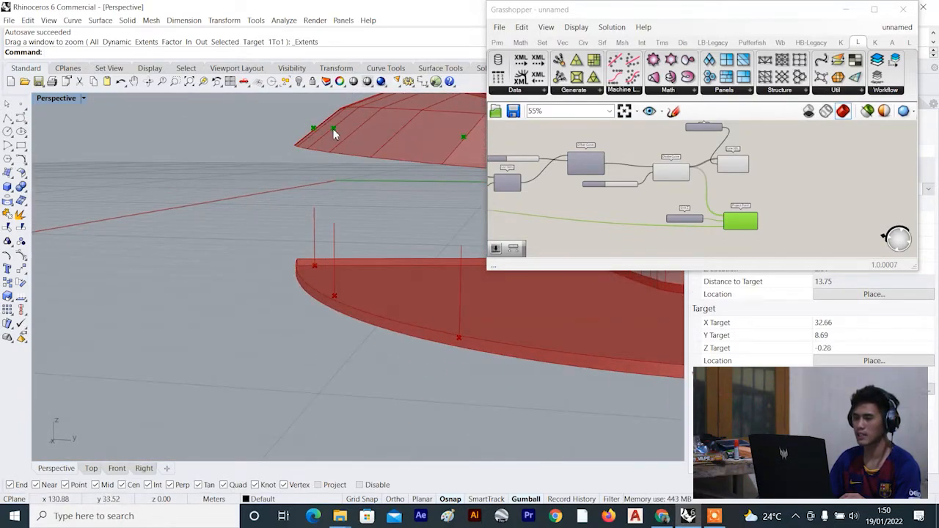
scroll(351, 170, "down", 3)
scroll(333, 143, "up", 3)
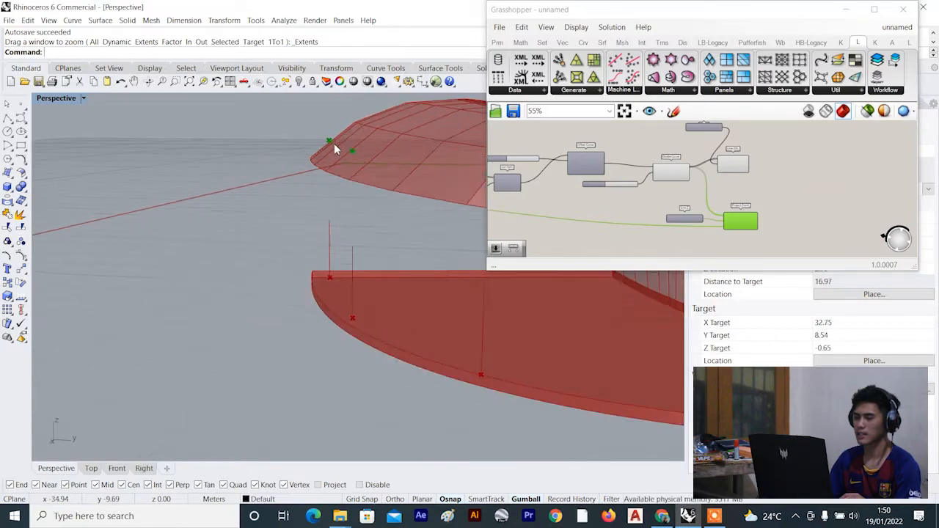
scroll(296, 146, "down", 5)
right_click_drag(298, 157, 357, 177)
scroll(296, 176, "up", 6)
scroll(294, 182, "down", 9)
right_click_drag(295, 183, 276, 220)
scroll(343, 226, "up", 2)
scroll(276, 247, "up", 4)
scroll(271, 247, "down", 3)
scroll(768, 219, "up", 2)
Rearrange the Project Point component and its Unit Z vector so they sit neatly below Divide Curve.
left_click_drag(737, 219, 721, 202)
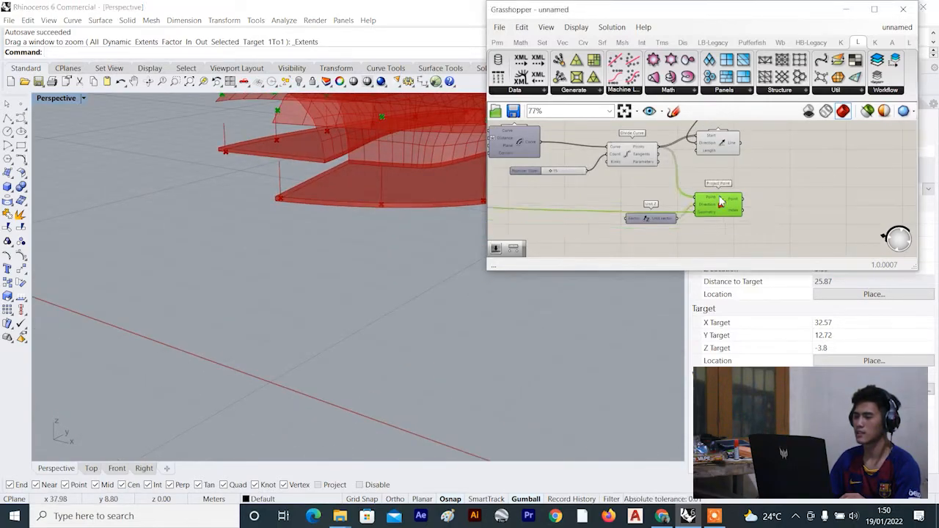
scroll(689, 220, "up", 2)
left_click_drag(656, 220, 623, 191)
scroll(697, 183, "down", 3)
right_click_drag(698, 183, 658, 194)
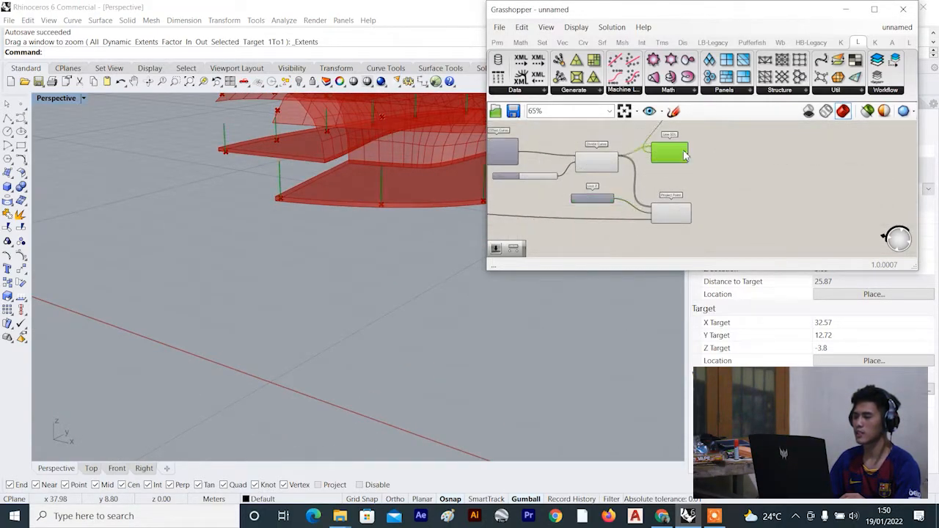
Move the Line SDL component farther from Divide Curve and bring its Unit Z vector closer to it.
left_click_drag(683, 154, 767, 162)
scroll(762, 176, "down", 1)
scroll(662, 143, "up", 2)
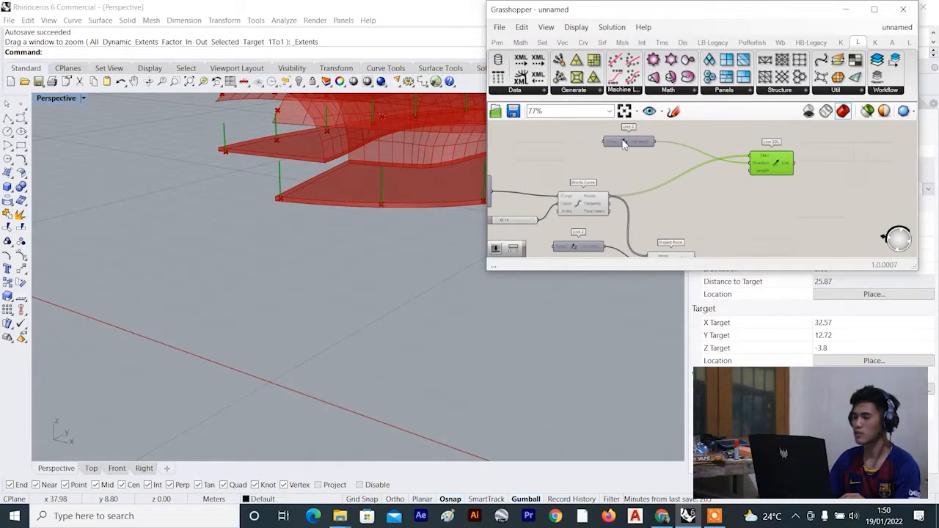
left_click_drag(776, 174, 790, 174)
scroll(725, 216, "up", 3)
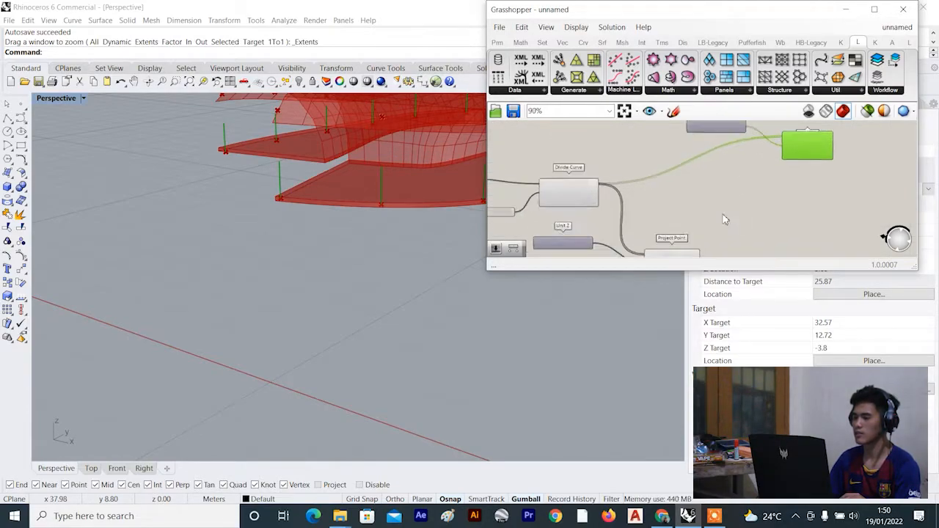
Move the Project Point component slightly up toward Divide Curve and check its projected points on the roof.
right_click_drag(723, 217, 716, 187)
left_click_drag(672, 236, 673, 212)
scroll(662, 207, "down", 4)
right_click_drag(470, 212, 322, 196)
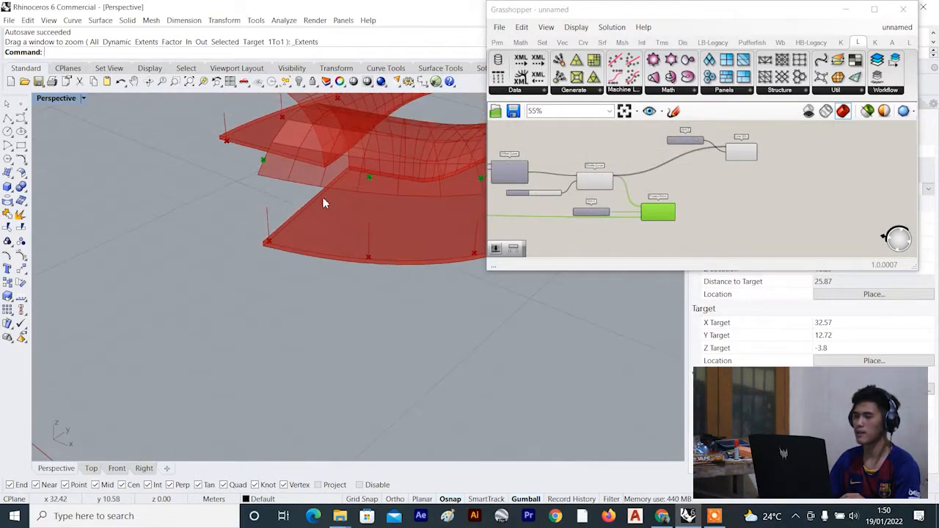
scroll(282, 170, "down", 6)
Add a Distance component in the free space between Project Point and Line SDL.
scroll(281, 170, "up", 4)
scroll(740, 183, "up", 4)
double_click(670, 206)
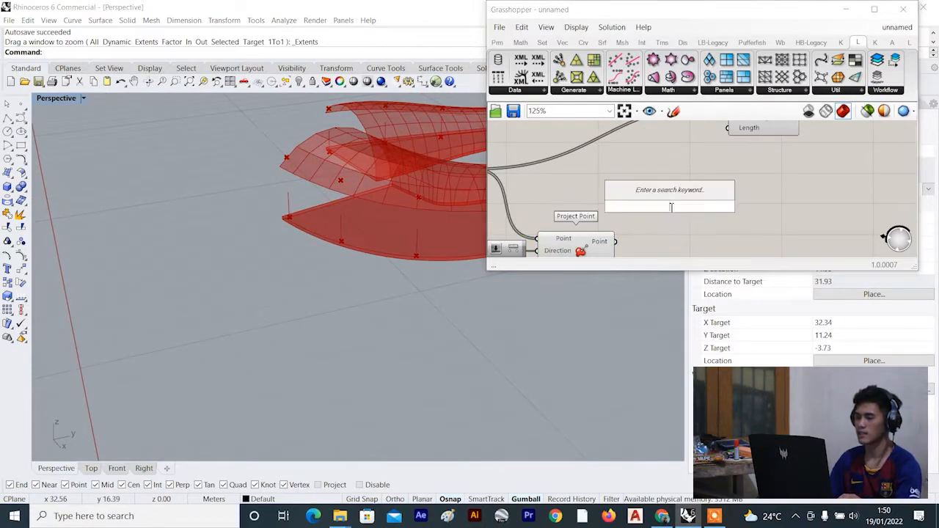
type("DISTANCE")
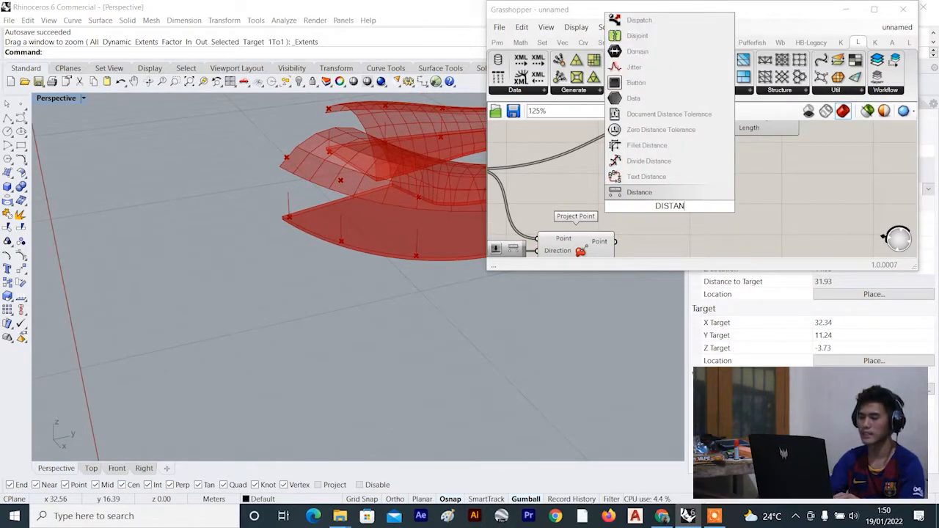
left_click(652, 193)
scroll(660, 198, "down", 2)
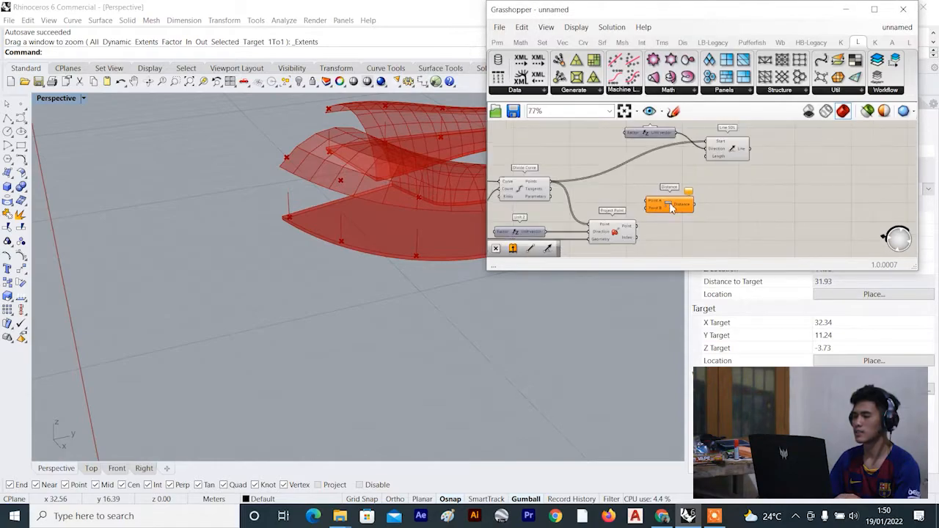
Connect the Divide Curve points to Point A of Distance and the projected points to Point B.
left_click(536, 185)
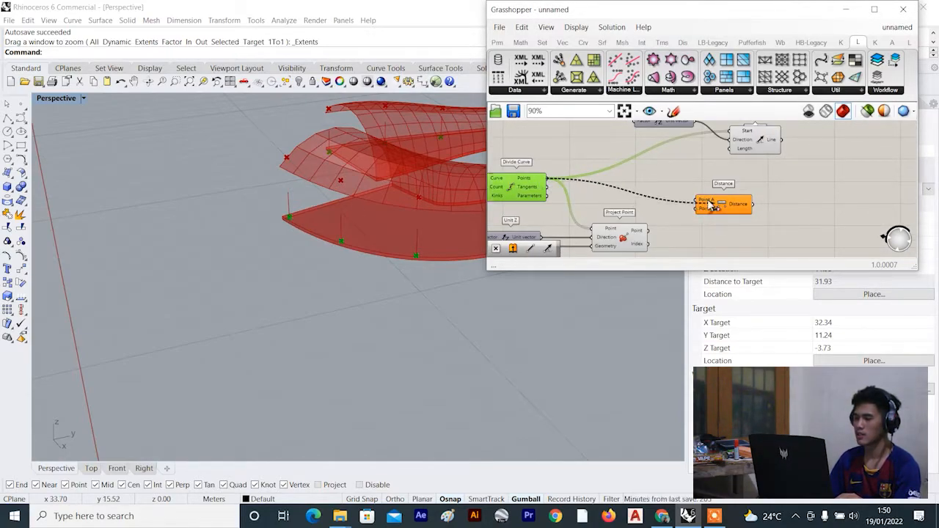
left_click_drag(702, 206, 710, 211)
left_click(620, 238)
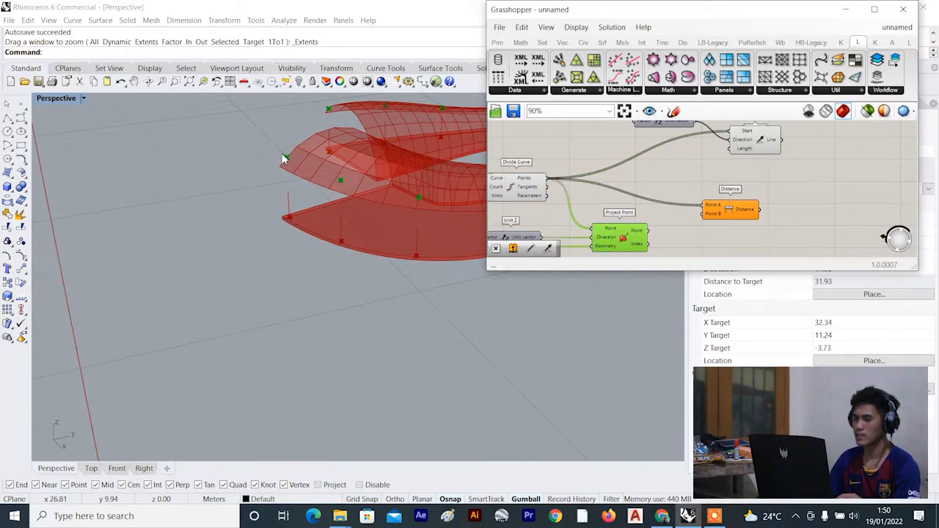
scroll(658, 236, "up", 2)
left_click_drag(682, 210, 708, 211)
Move Line SDL farther from the Distance component and feed the Distance output into its Length input.
scroll(650, 217, "down", 3)
scroll(721, 162, "up", 1)
left_click(720, 162)
left_click_drag(722, 164, 784, 165)
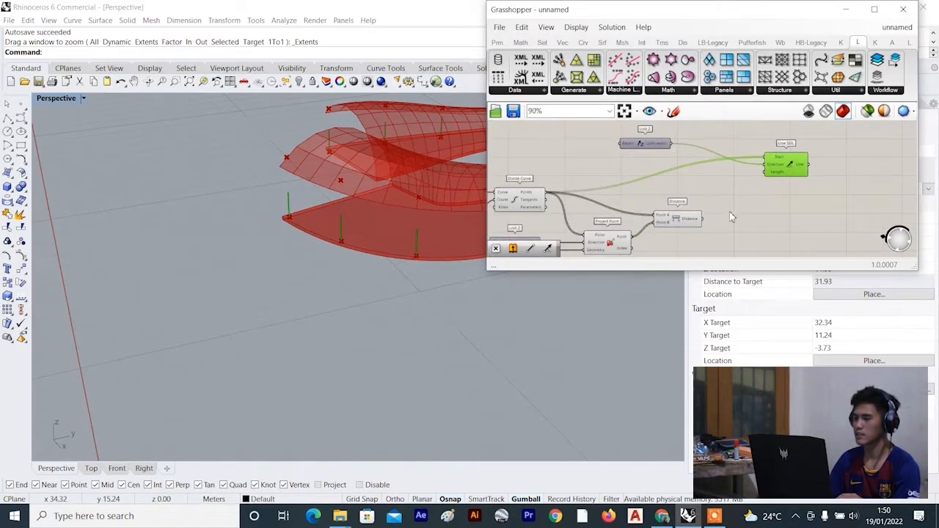
scroll(711, 224, "up", 1)
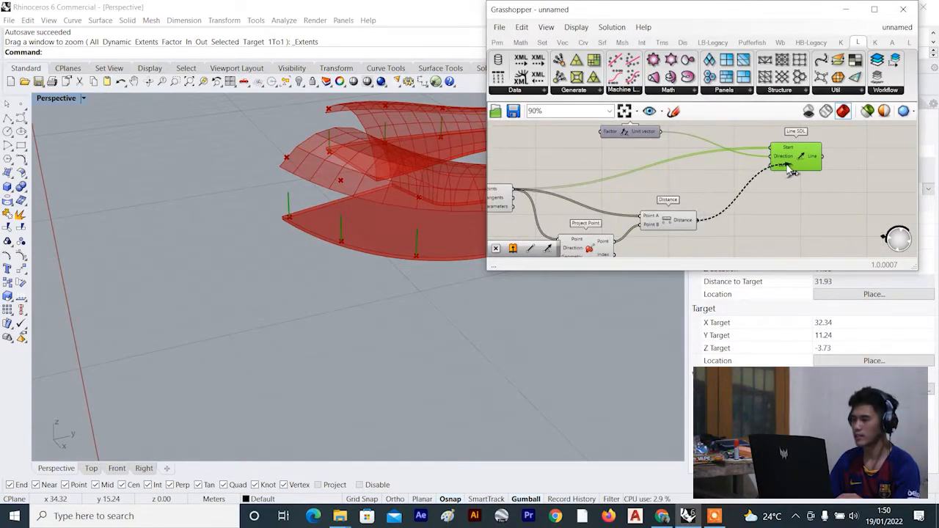
Highlight the Line SDL output and examine where the vertical lines meet the roof surface above the base.
scroll(411, 231, "down", 6)
right_click_drag(405, 238, 241, 218)
scroll(411, 200, "up", 4)
left_click(759, 221)
scroll(220, 212, "up", 3)
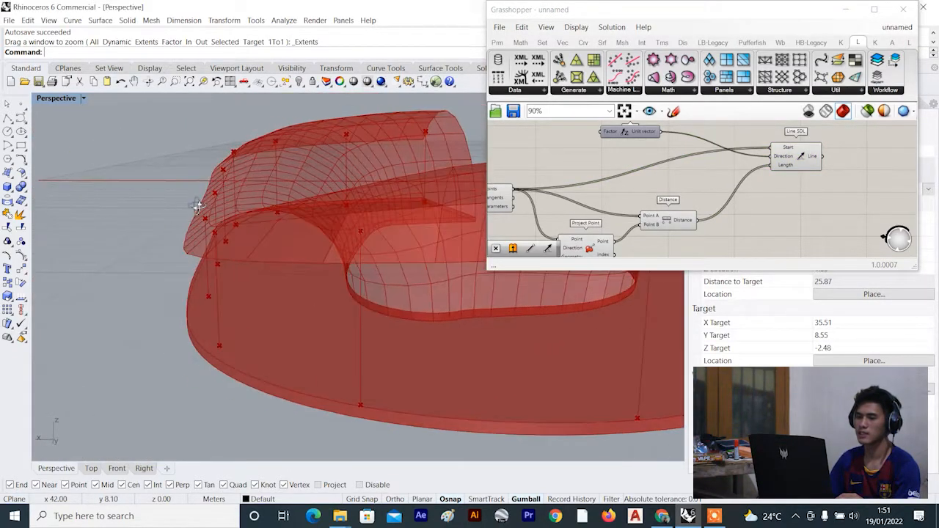
left_click(807, 165)
scroll(321, 209, "down", 4)
right_click_drag(320, 210, 495, 174)
scroll(300, 203, "up", 5)
scroll(370, 191, "down", 6)
scroll(376, 195, "up", 5)
scroll(402, 157, "up", 6)
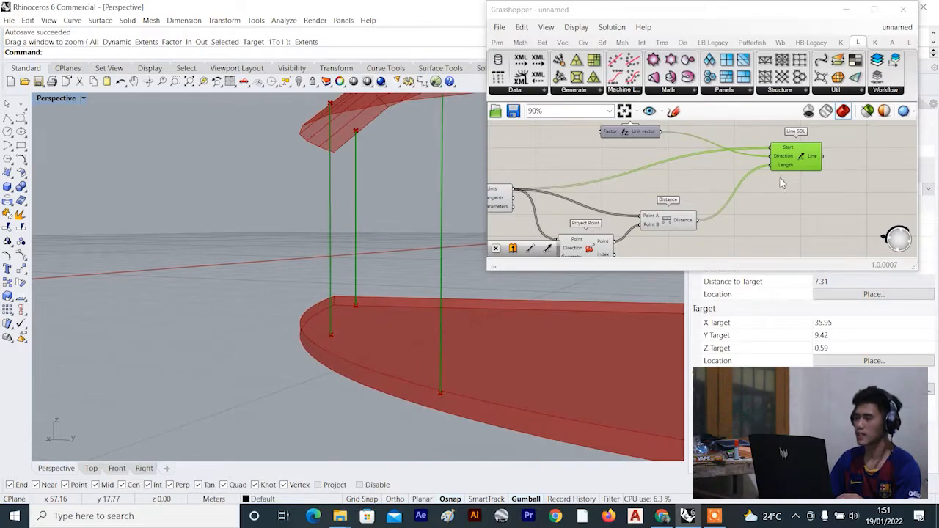
Inspect the upper ends of the vertical lines close up near the roof's edge corner.
scroll(782, 184, "down", 2)
right_click_drag(318, 209, 364, 199)
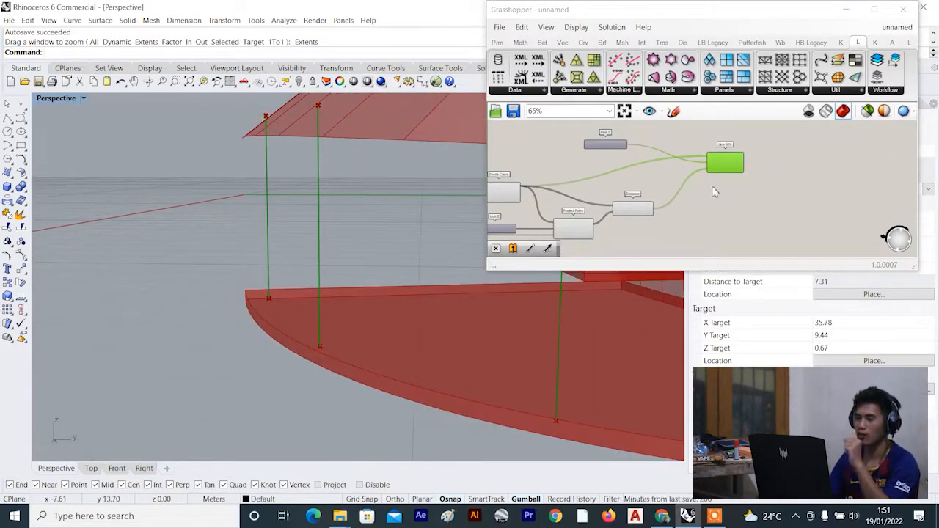
mouse_move(366, 196)
right_mouse_down()
mouse_move(283, 216)
mouse_move(433, 246)
mouse_move(381, 236)
mouse_move(337, 277)
mouse_move(377, 289)
mouse_move(291, 316)
mouse_move(256, 305)
mouse_move(188, 312)
mouse_move(270, 286)
mouse_move(286, 315)
mouse_move(291, 274)
mouse_move(306, 261)
mouse_move(263, 228)
mouse_move(356, 215)
mouse_move(360, 199)
mouse_move(378, 212)
right_mouse_up()
scroll(379, 217, "up", 2)
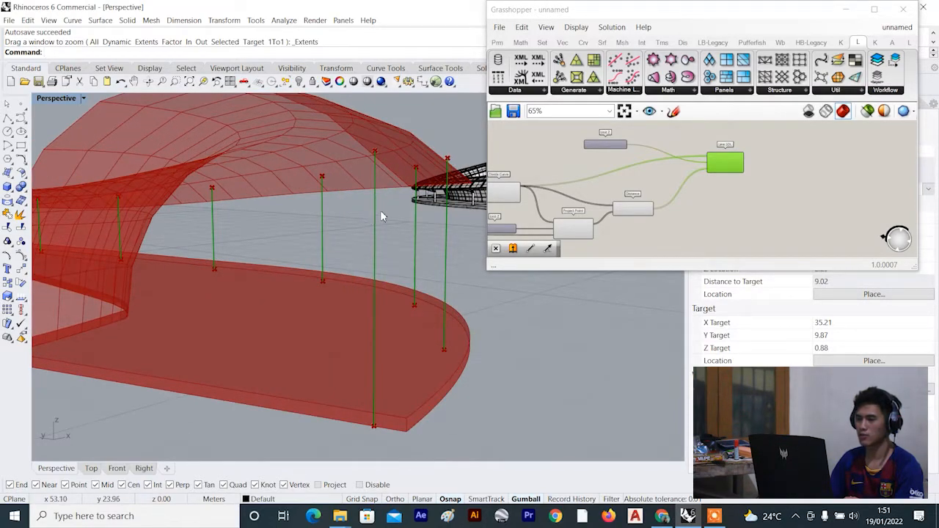
right_click_drag(385, 233, 309, 255)
scroll(328, 235, "up", 3)
scroll(309, 255, "down", 6)
scroll(293, 250, "up", 6)
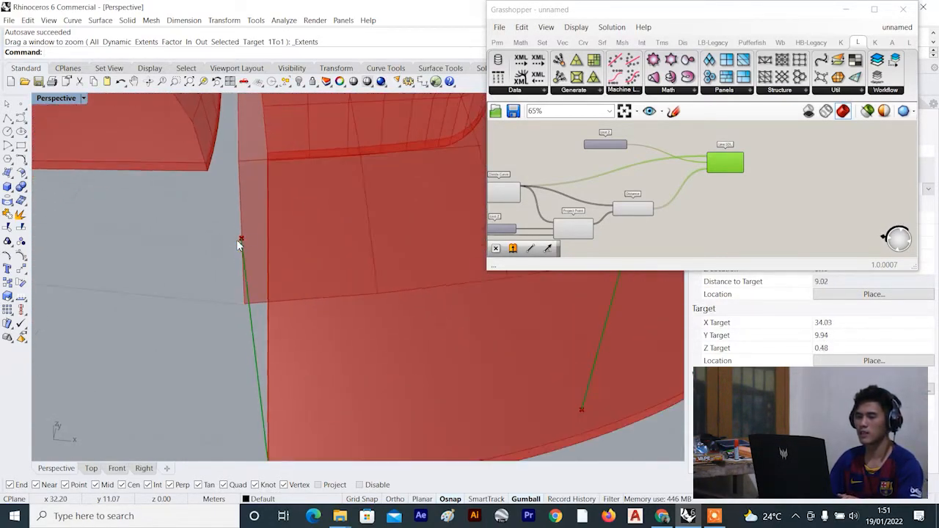
scroll(290, 267, "down", 4)
scroll(320, 295, "up", 4)
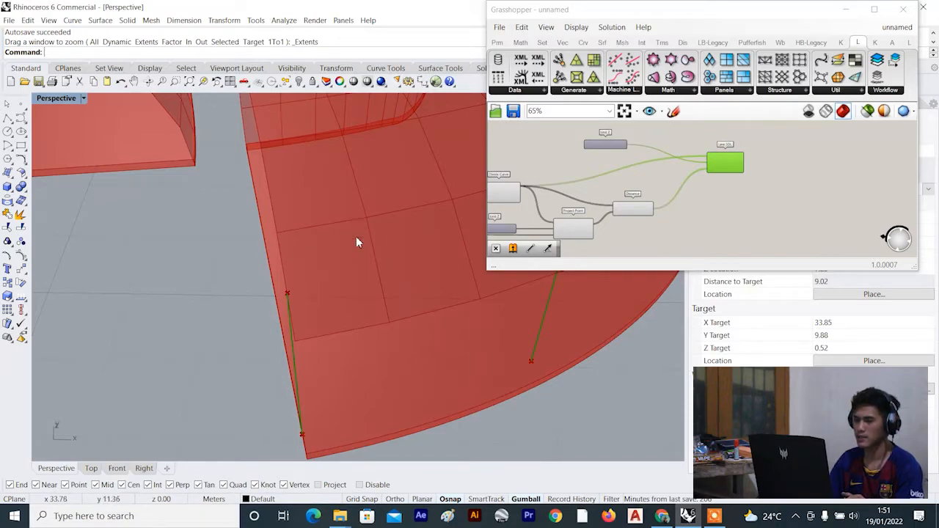
right_click_drag(294, 313, 380, 233)
scroll(374, 255, "down", 4)
scroll(380, 234, "up", 6)
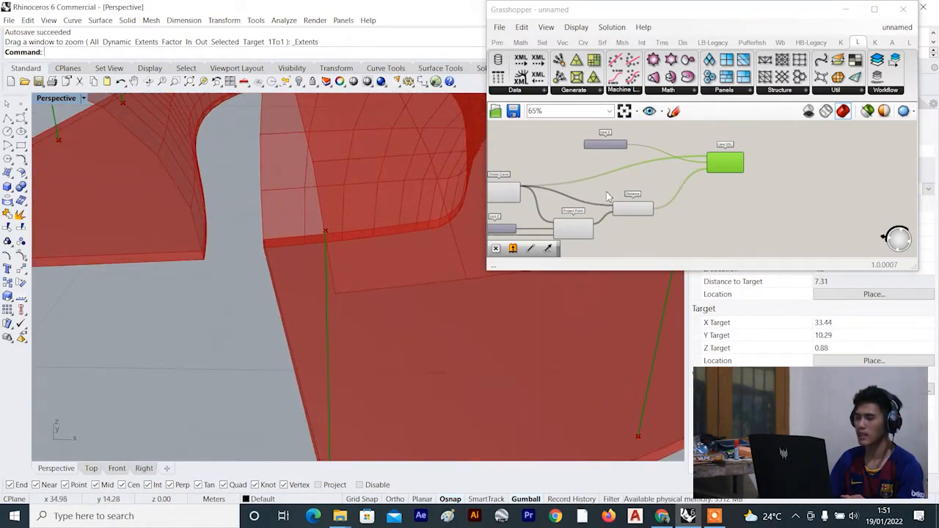
Compare the heights of the highlighted vertical lines along both wings of the base from low angles.
scroll(304, 235, "down", 4)
right_click_drag(303, 234, 273, 231)
scroll(387, 245, "up", 5)
scroll(387, 245, "down", 4)
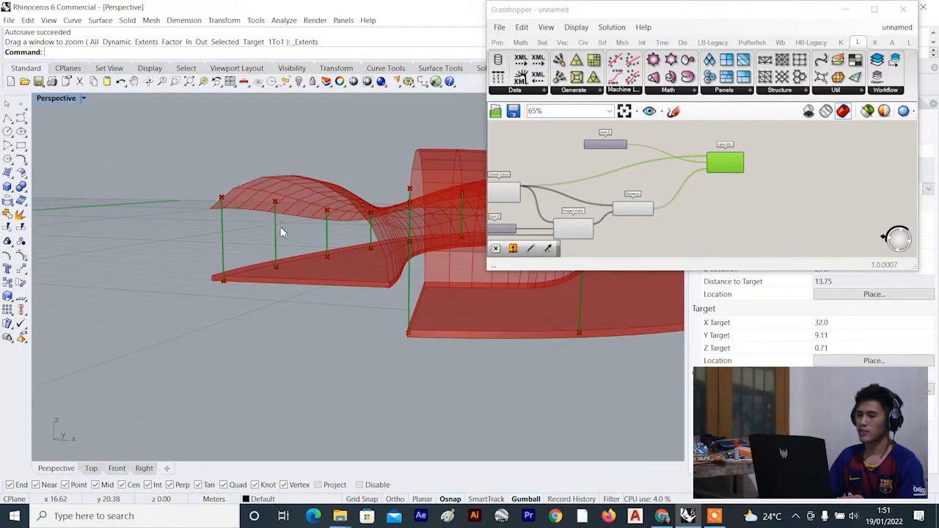
scroll(310, 229, "up", 4)
scroll(347, 215, "down", 4)
right_click_drag(348, 214, 420, 215)
scroll(209, 234, "up", 4)
scroll(340, 237, "down", 4)
scroll(420, 215, "up", 6)
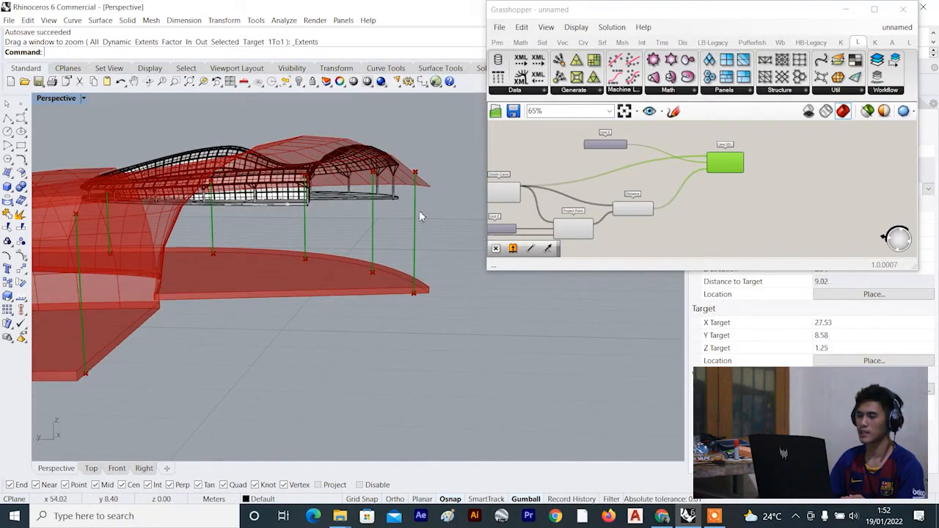
scroll(689, 202, "up", 2)
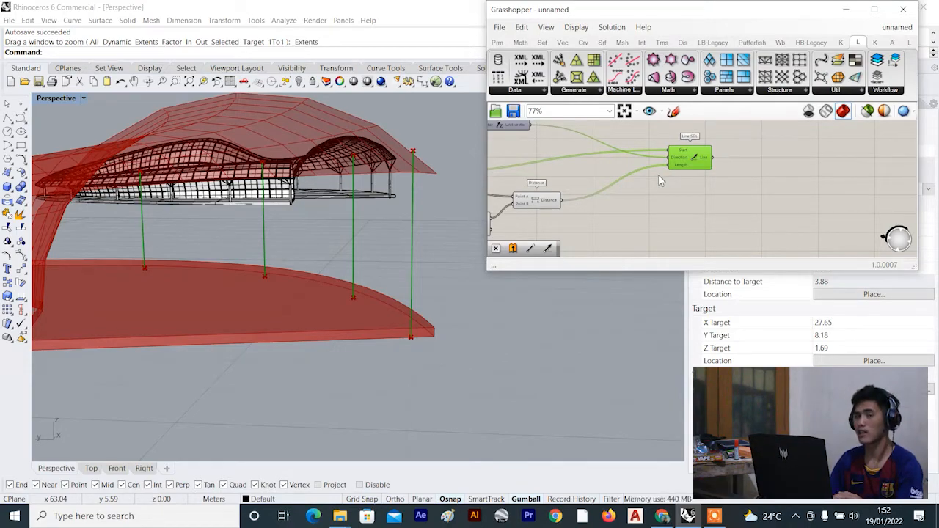
Clear the component selection and examine the unhighlighted vertical lines between base and roof from several sides.
scroll(602, 221, "up", 3)
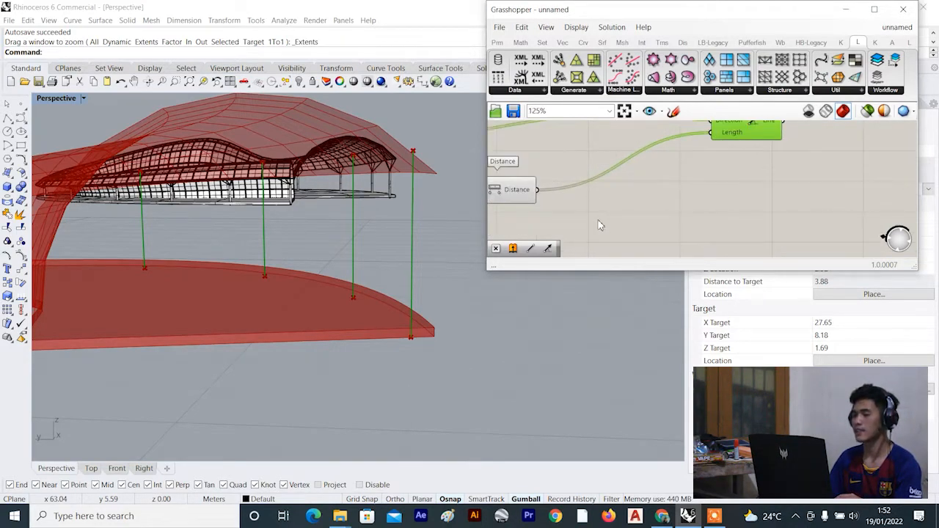
scroll(599, 224, "down", 4)
left_click(589, 208)
scroll(431, 239, "down", 4)
right_click_drag(431, 239, 559, 203)
scroll(559, 203, "down", 3)
scroll(415, 222, "down", 15)
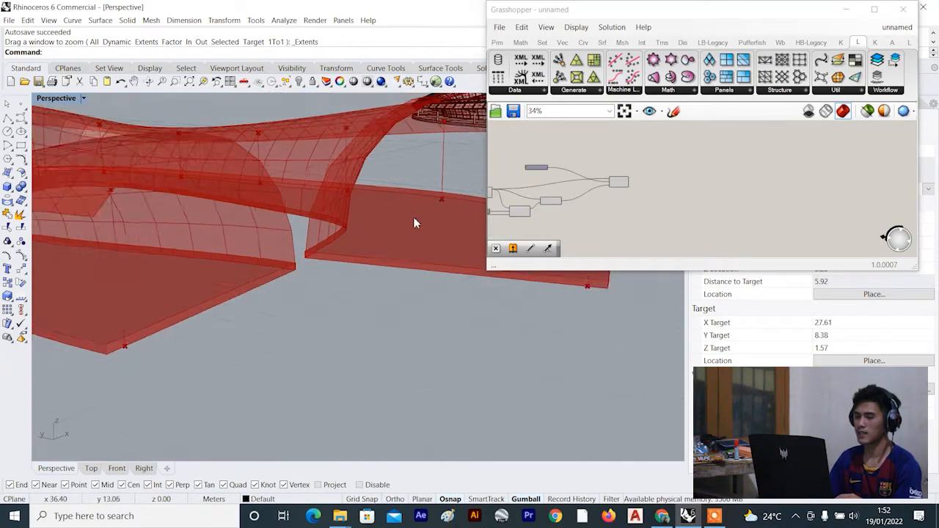
right_click_drag(402, 224, 289, 223)
scroll(393, 212, "up", 10)
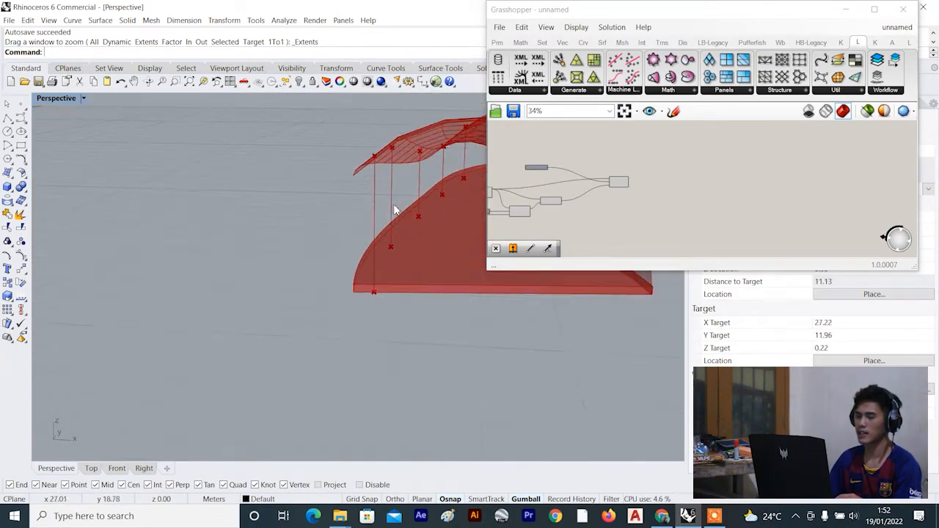
scroll(367, 201, "down", 8)
scroll(384, 192, "up", 8)
right_click_drag(333, 251, 335, 229)
scroll(354, 258, "down", 6)
scroll(335, 235, "up", 5)
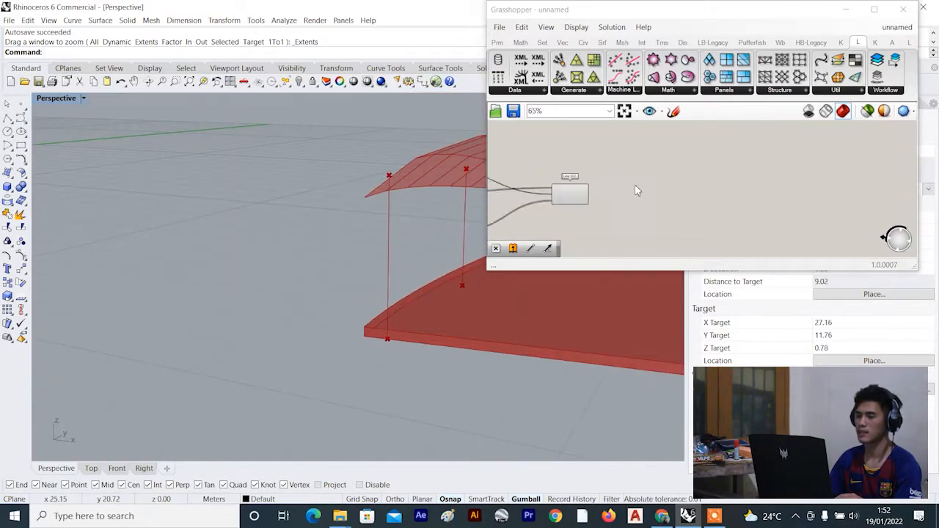
Highlight the Line SDL lines again and examine the ones nearest the tip of the base.
scroll(557, 206, "up", 6)
right_click_drag(618, 180, 739, 152)
left_click(690, 156)
scroll(662, 155, "down", 4)
scroll(456, 224, "up", 6)
scroll(572, 207, "down", 4)
right_click_drag(572, 208, 595, 172)
scroll(596, 172, "up", 5)
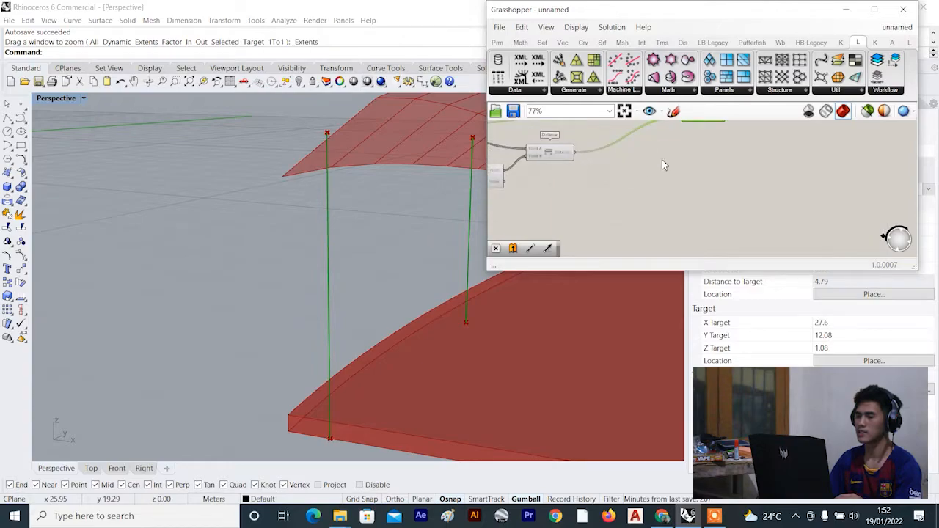
Trace how the Distance component drives the Line SDL length by selecting it and viewing its wires.
left_click(551, 157)
scroll(614, 159, "down", 3)
right_click_drag(614, 168, 609, 184)
scroll(655, 154, "up", 2)
left_click(655, 154)
right_click_drag(360, 184, 374, 184)
scroll(544, 184, "up", 3)
left_click(538, 189)
scroll(550, 194, "down", 3)
right_click_drag(554, 204, 556, 182)
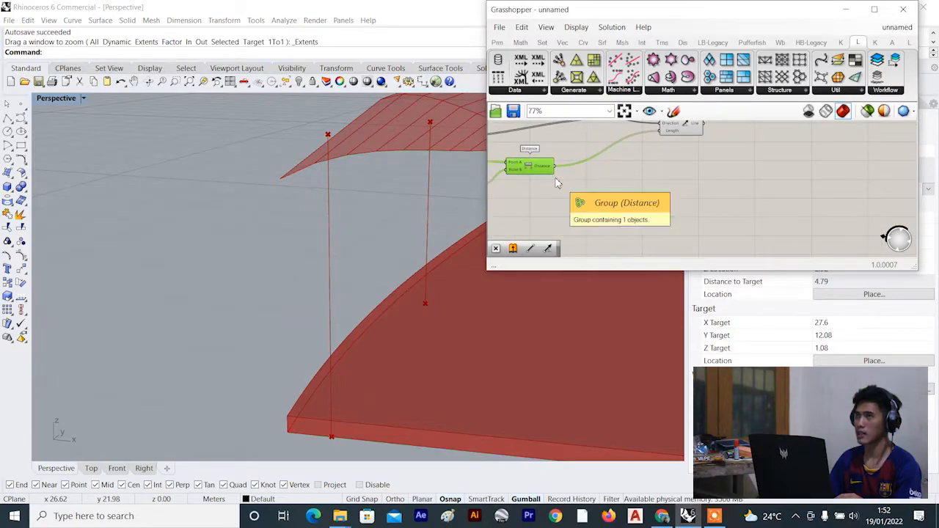
Add a Multiplication component below the wire between Distance and Line SDL.
scroll(563, 185, "up", 1)
scroll(591, 189, "down", 3)
right_click_drag(598, 190, 614, 187)
scroll(607, 192, "up", 4)
left_click(607, 201)
double_click(606, 201)
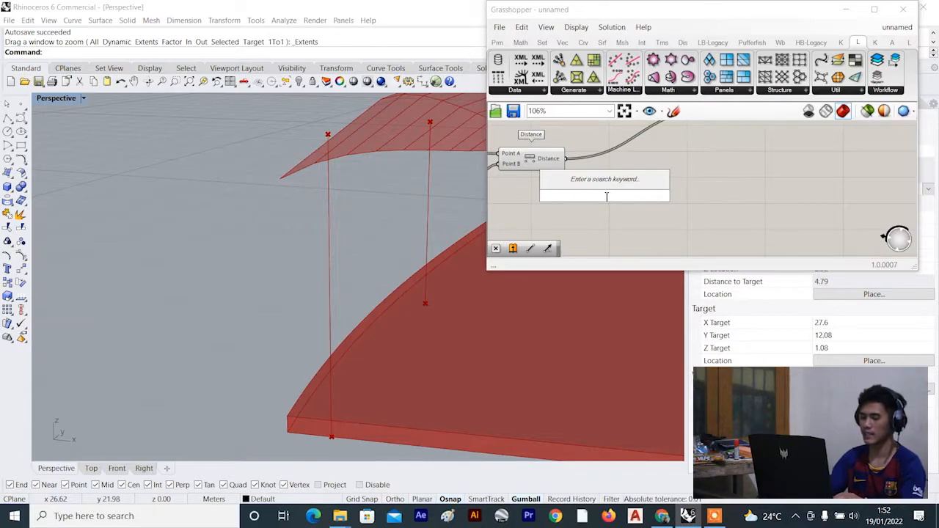
type("MULTIPL")
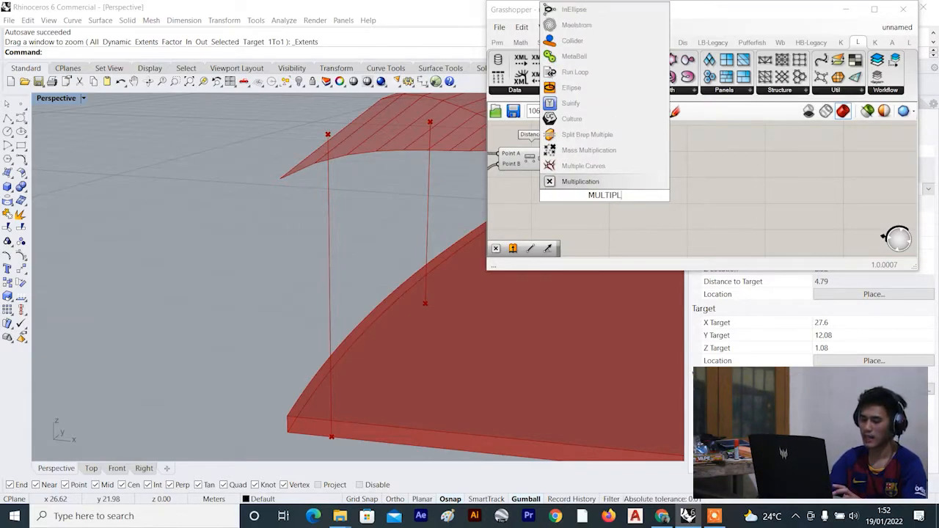
left_click(583, 182)
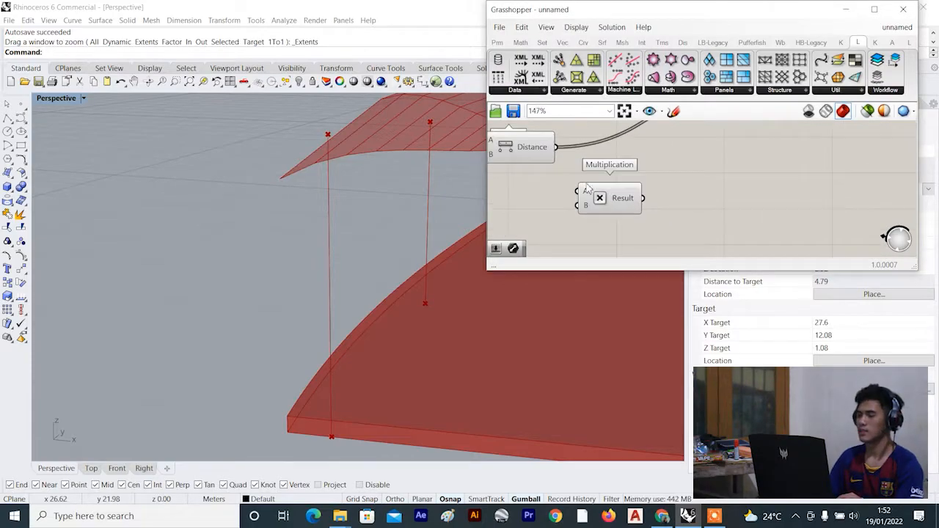
Connect the Distance output to input A of the Multiplication component.
scroll(576, 208, "up", 2)
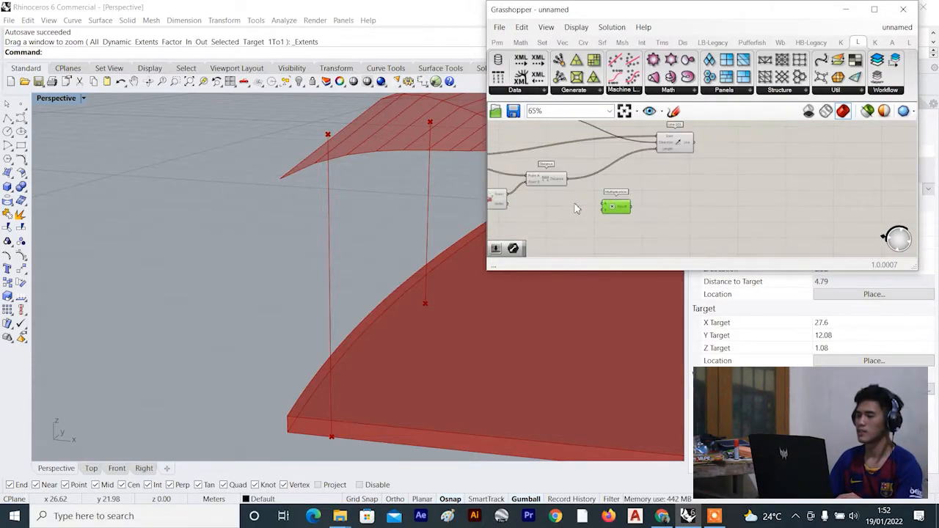
right_click_drag(581, 224, 593, 217)
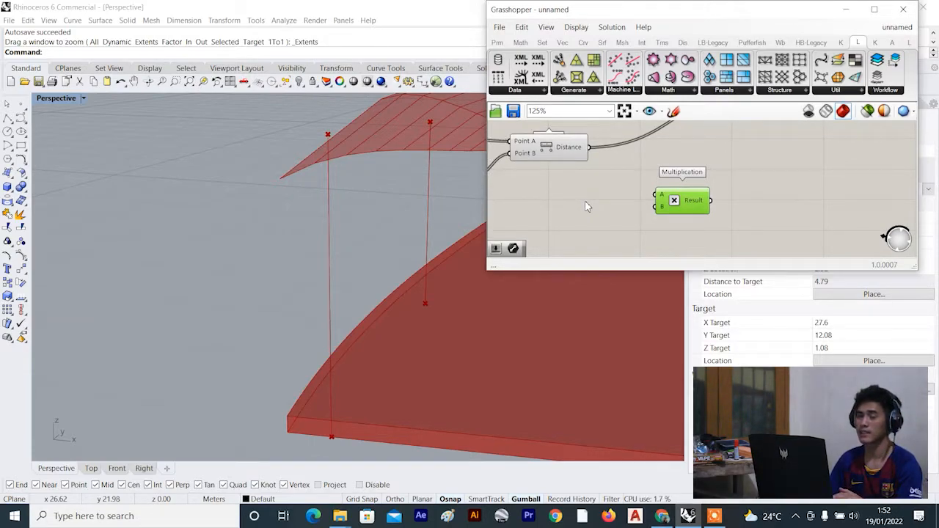
left_click(571, 149)
scroll(590, 151, "up", 2)
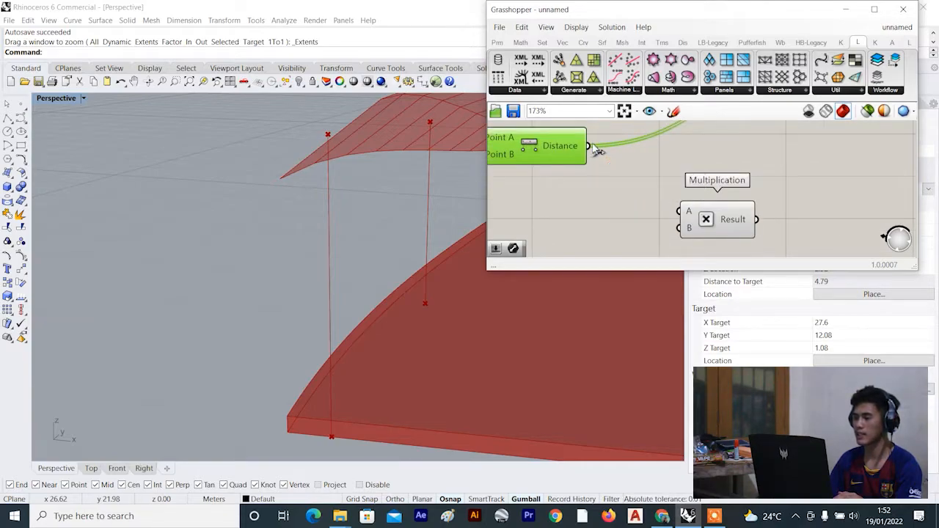
scroll(688, 213, "down", 2)
right_click_drag(580, 210, 637, 203)
left_click(636, 202)
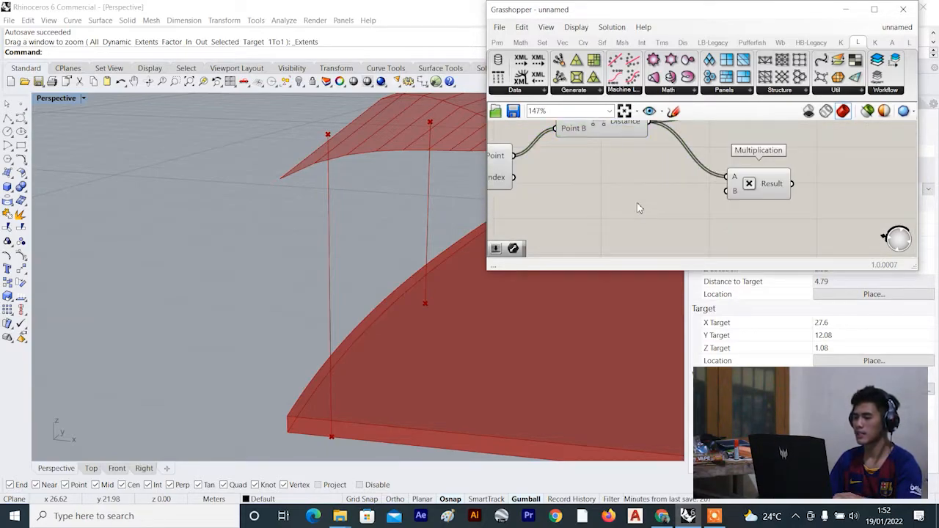
Add a number slider set to 0.7 and connect it to input B of the Multiplication component.
double_click(638, 204)
type("0")
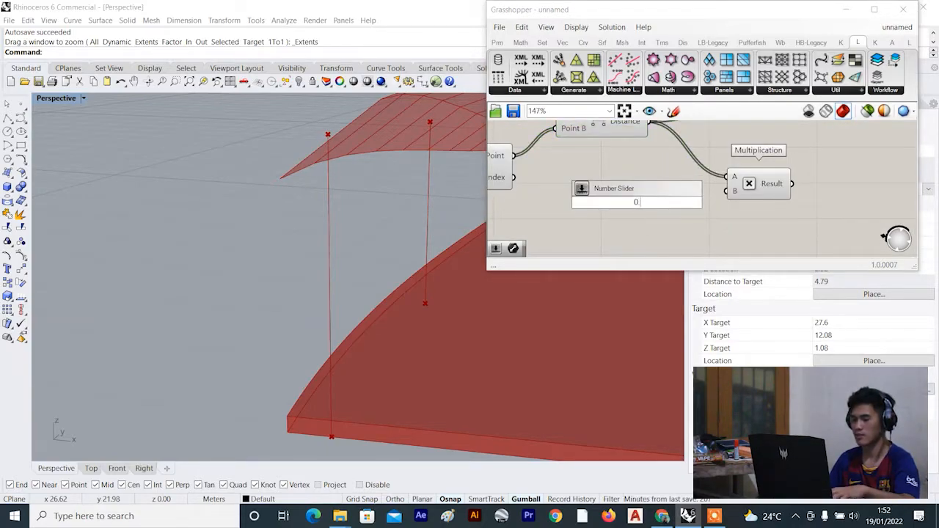
type(".7")
key("Return")
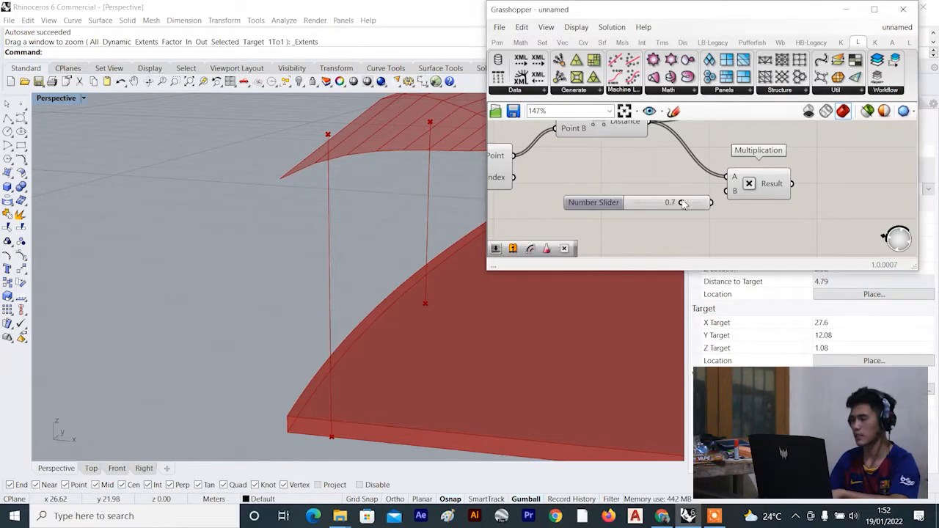
scroll(671, 216, "up", 4)
scroll(740, 186, "down", 5)
right_click_drag(747, 186, 723, 201)
left_click(742, 193)
scroll(737, 196, "down", 4)
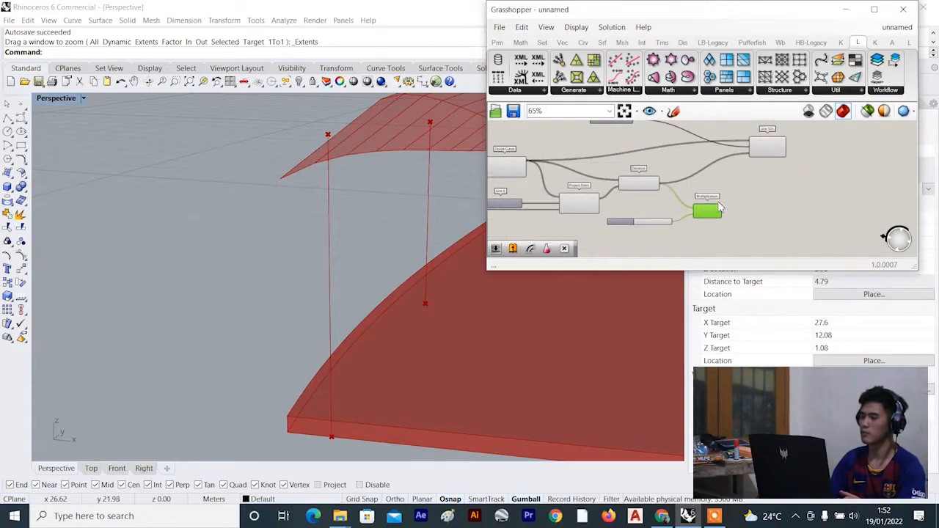
Select the Project Point and Distance components together and turn off their preview.
scroll(682, 207, "up", 1)
left_click_drag(650, 157, 557, 213)
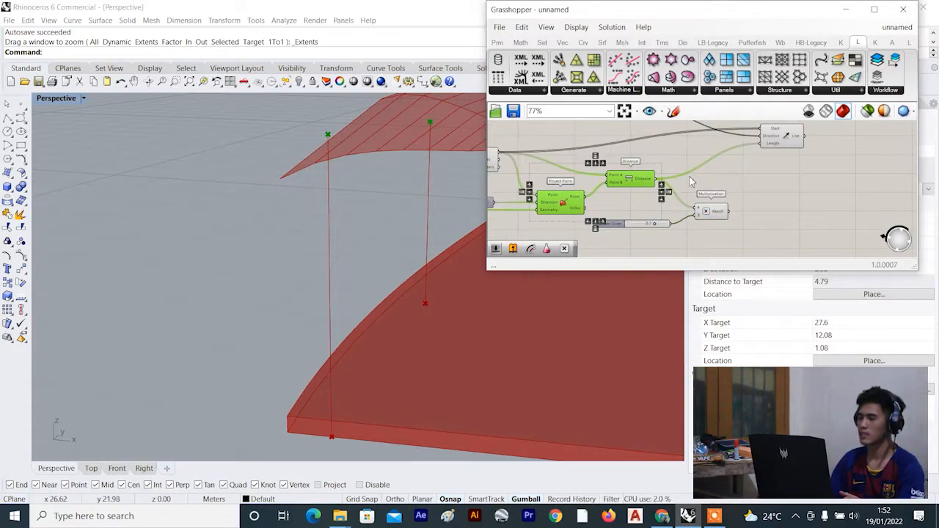
right_click(755, 182)
scroll(754, 180, "down", 2)
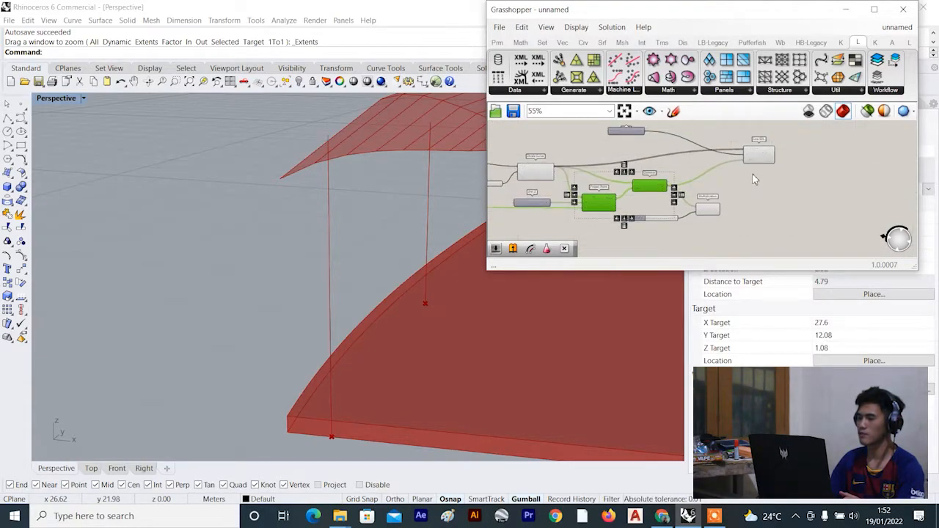
Connect the Multiplication Result to the Length input of Line SDL, replacing the direct Distance connection.
scroll(729, 214, "up", 2)
left_click(805, 158)
scroll(752, 209, "up", 2)
left_click_drag(731, 204, 715, 169)
left_click_drag(799, 147, 798, 143)
scroll(342, 209, "down", 5)
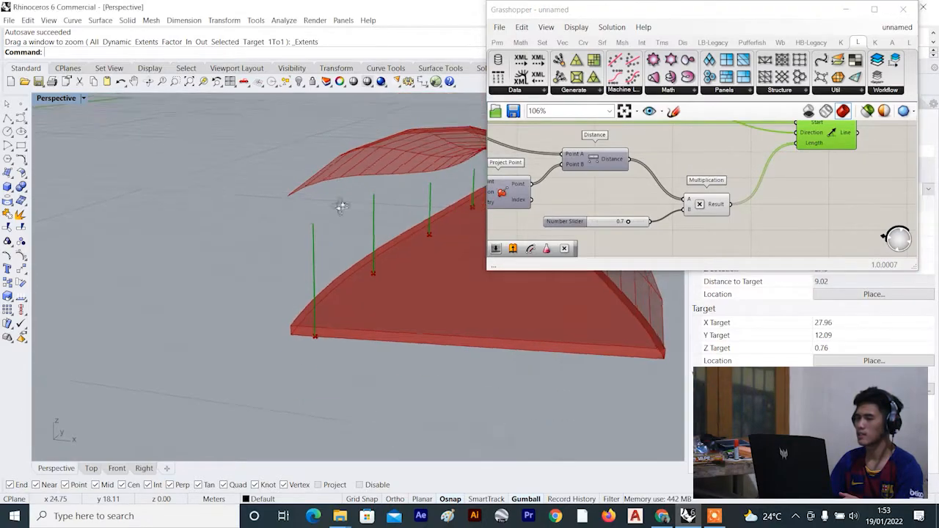
scroll(645, 176, "up", 2)
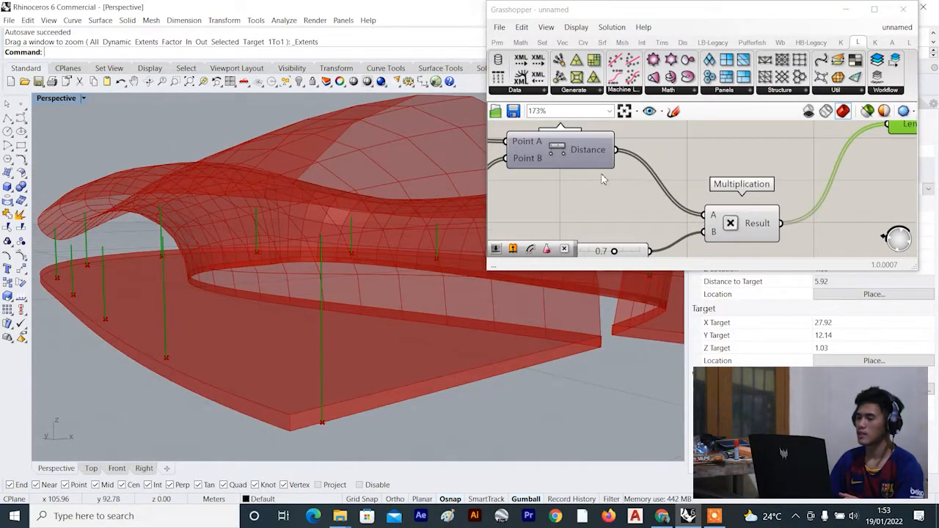
Inspect the Distance output values and compare the scaled vertical lines with the roof in the model.
scroll(627, 191, "down", 3)
scroll(616, 166, "up", 3)
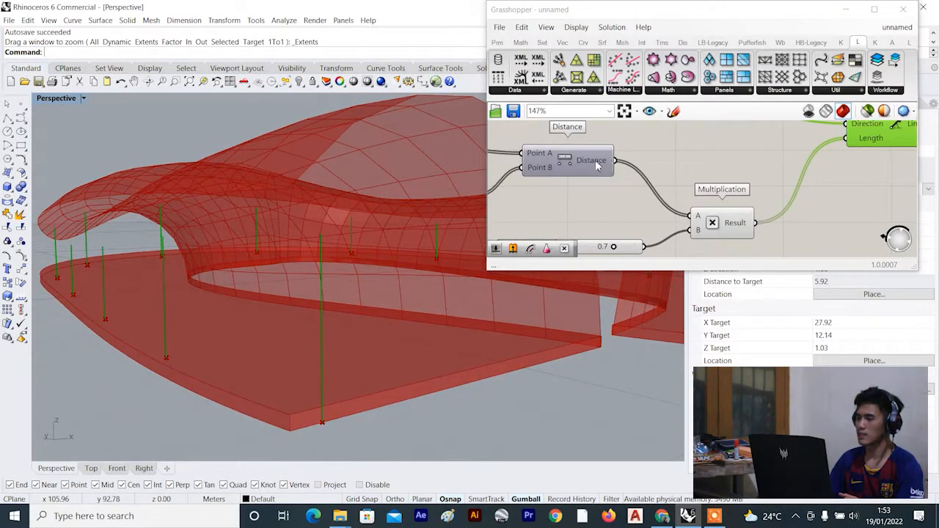
mouse_move(595, 164)
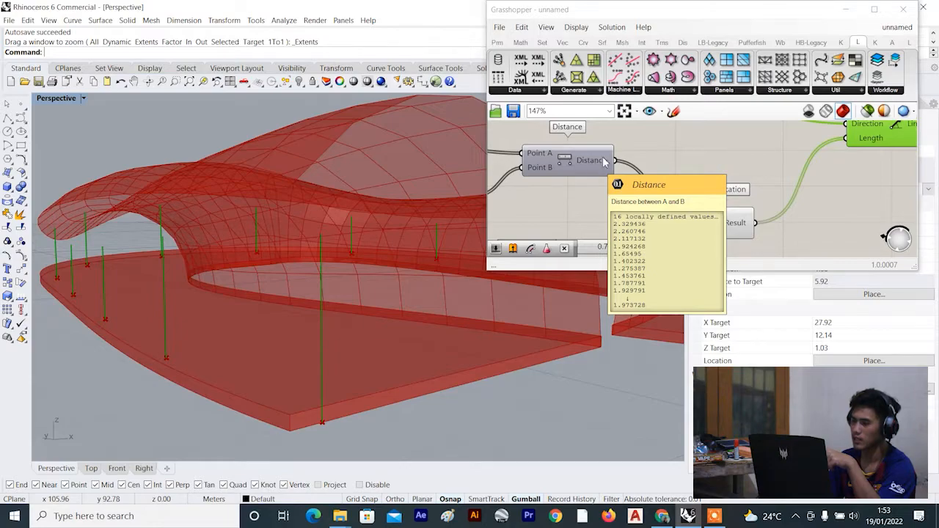
scroll(606, 163, "down", 4)
scroll(615, 192, "up", 4)
scroll(633, 173, "down", 5)
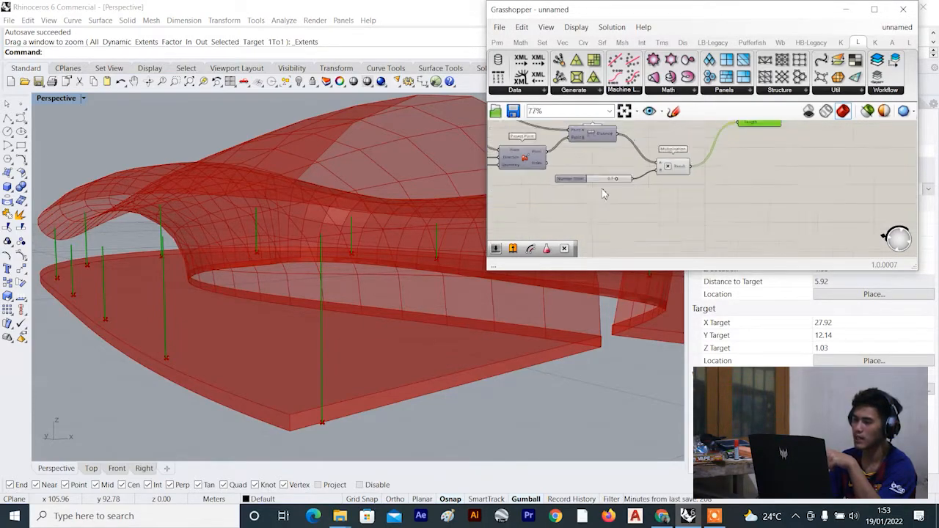
scroll(333, 244, "down", 4)
scroll(374, 228, "up", 5)
right_click_drag(374, 228, 310, 266)
scroll(323, 258, "down", 4)
scroll(272, 257, "down", 6)
right_click_drag(205, 262, 268, 260)
scroll(200, 239, "up", 4)
right_click_drag(201, 240, 323, 264)
scroll(613, 189, "up", 4)
scroll(587, 194, "down", 2)
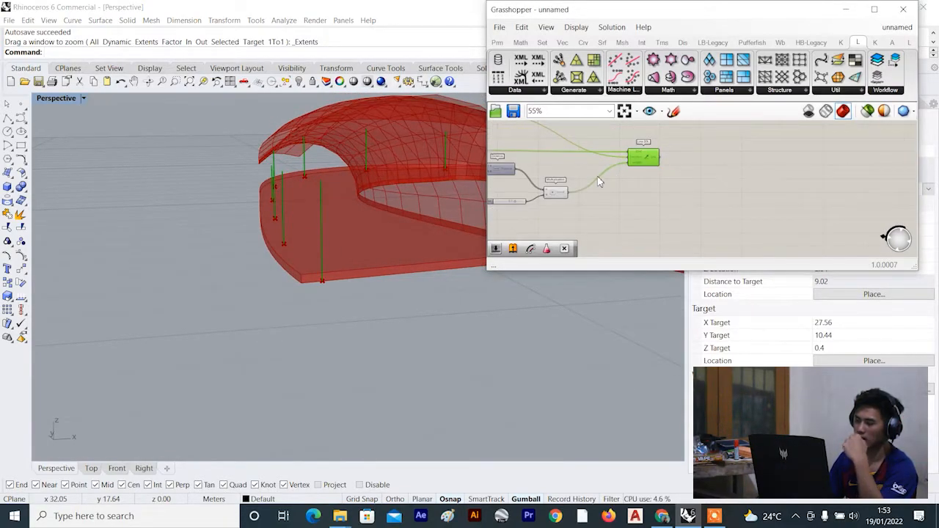
Turn off the preview of the Multiplication component.
left_click(539, 192)
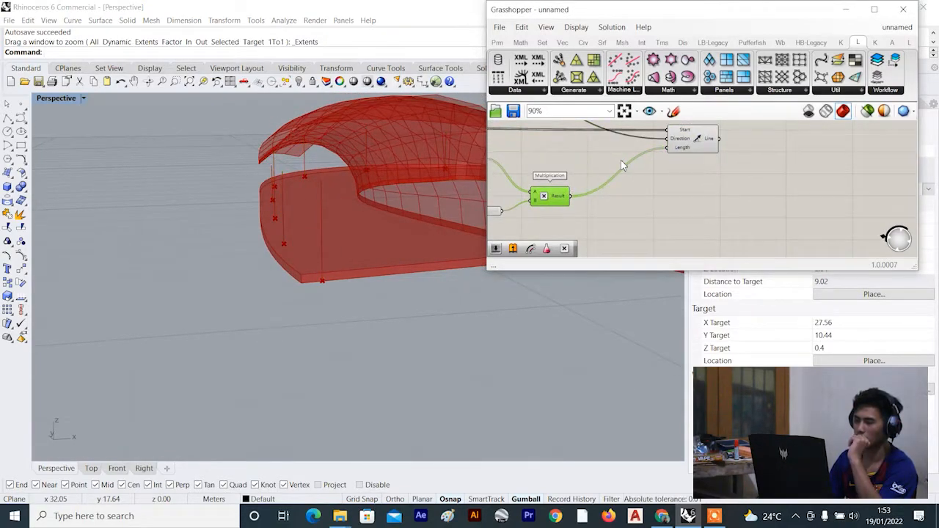
right_click(620, 160)
left_click(617, 177)
Examine the shortened vertical lines and their base points around the corner of the base slab.
right_click_drag(357, 192, 272, 183)
scroll(320, 198, "down", 7)
scroll(222, 182, "up", 3)
scroll(223, 182, "up", 3)
scroll(294, 201, "up", 3)
scroll(245, 206, "up", 3)
scroll(272, 183, "up", 3)
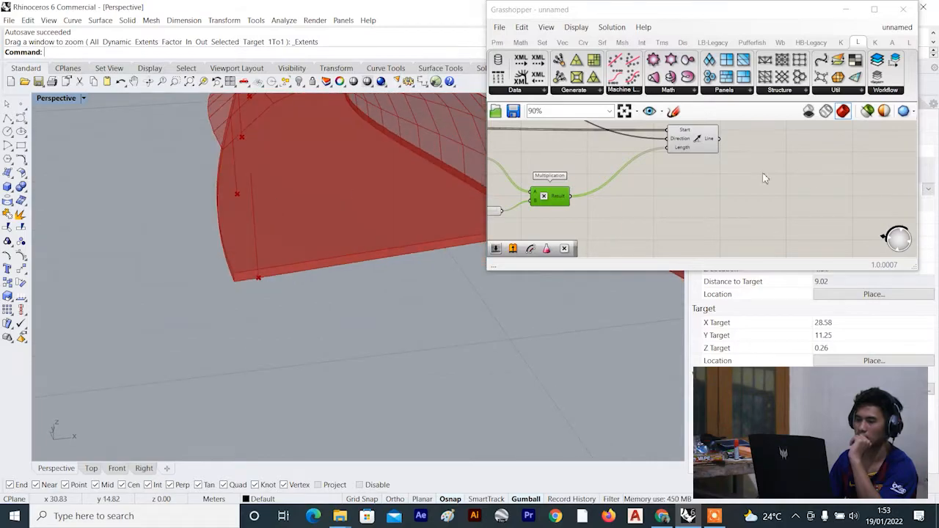
scroll(724, 181, "down", 2)
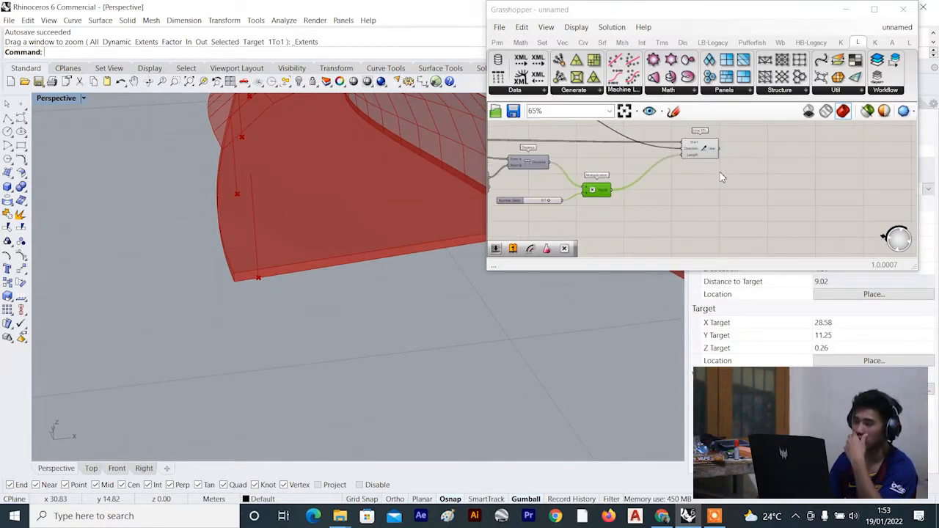
scroll(669, 182, "up", 2)
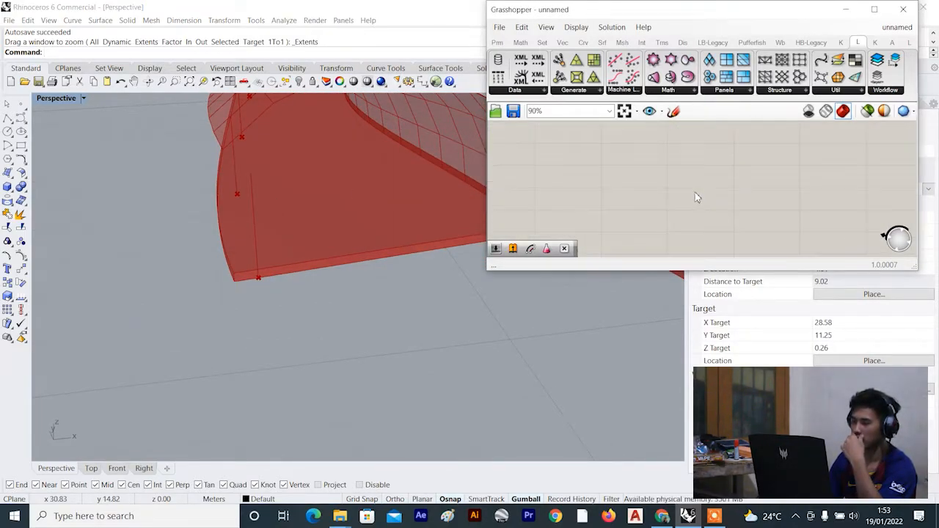
Add a Closest Point component on an empty part of the canvas.
double_click(696, 204)
type("CLOSE")
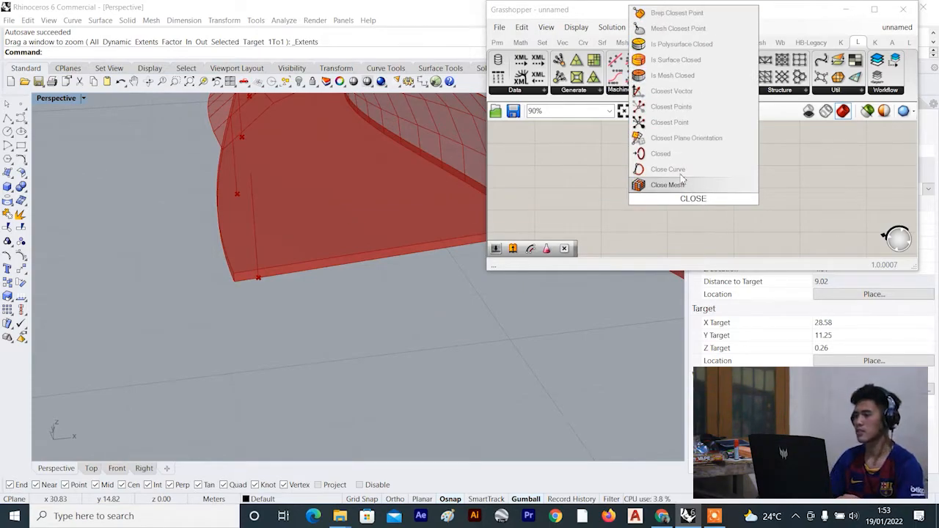
left_click(669, 121)
scroll(690, 214, "up", 3)
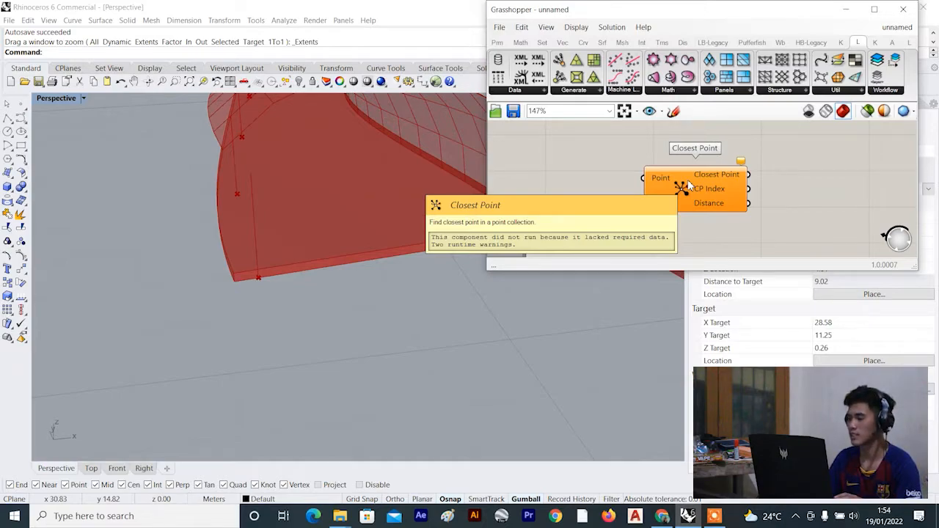
Move the Closest Point component beside Line SDL, slightly below it.
scroll(688, 186, "down", 8)
right_click_drag(688, 188, 667, 203)
scroll(668, 204, "up", 3)
left_click_drag(680, 204, 746, 188)
scroll(726, 192, "down", 3)
right_click_drag(724, 192, 702, 217)
scroll(723, 175, "up", 4)
left_click_drag(726, 169, 702, 168)
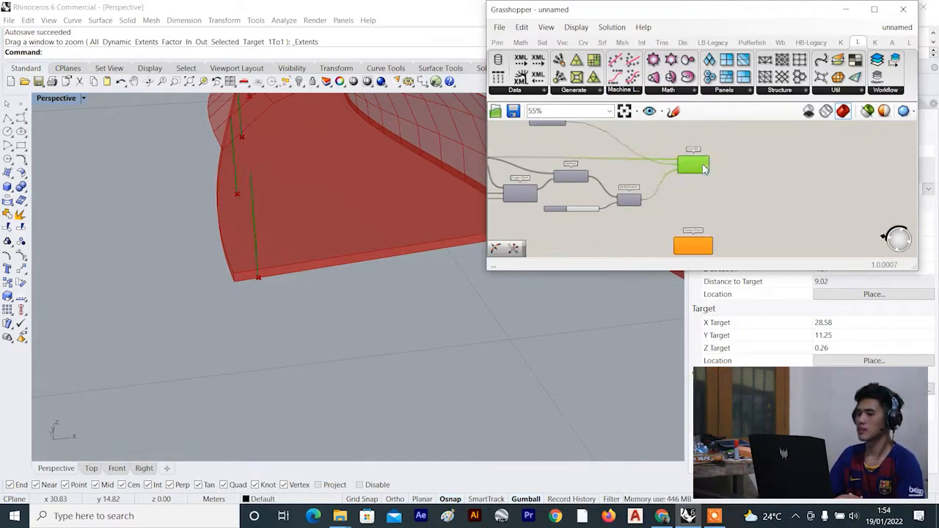
scroll(701, 167, "down", 5)
left_click(703, 202)
scroll(702, 202, "up", 3)
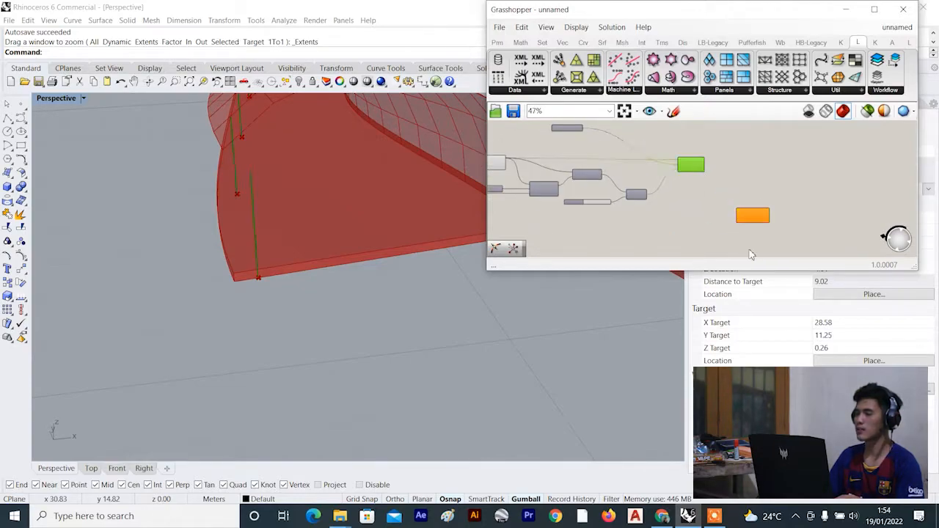
scroll(748, 220, "up", 4)
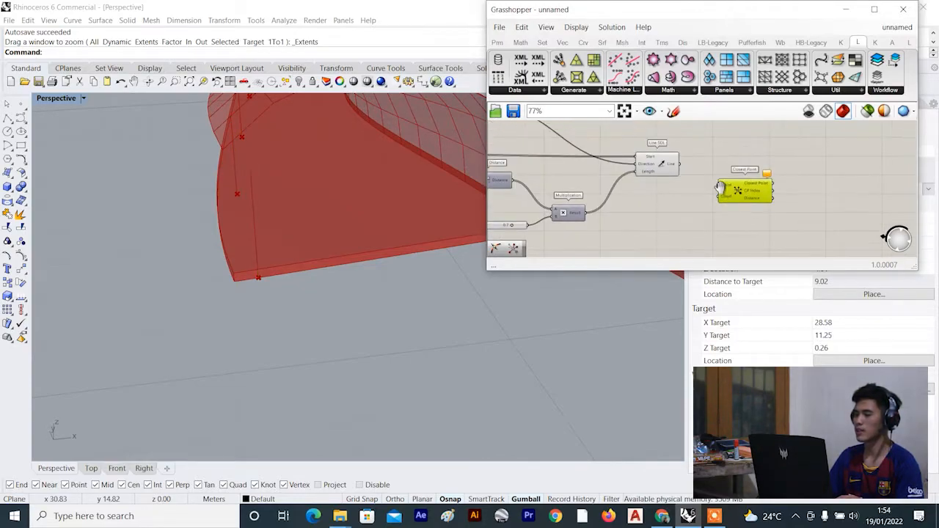
Add a Point On Curve component beside the Line SDL output, above Closest Point.
scroll(293, 202, "down", 6)
right_click_drag(291, 202, 281, 163)
scroll(273, 179, "up", 15)
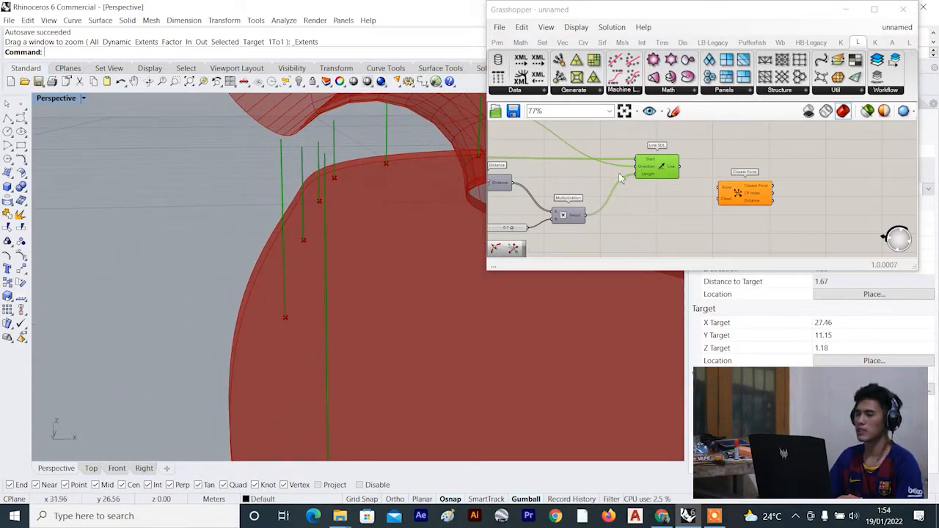
scroll(743, 189, "up", 2)
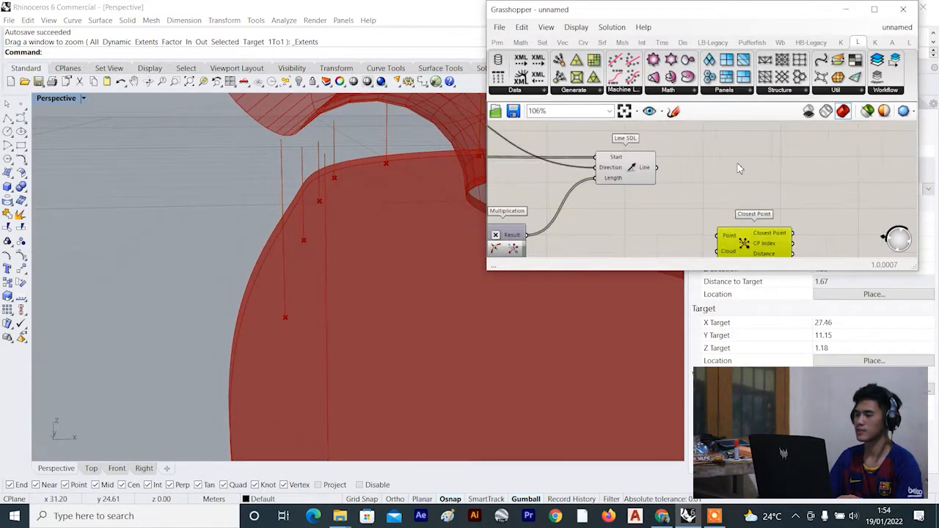
double_click(725, 163)
type("POIN")
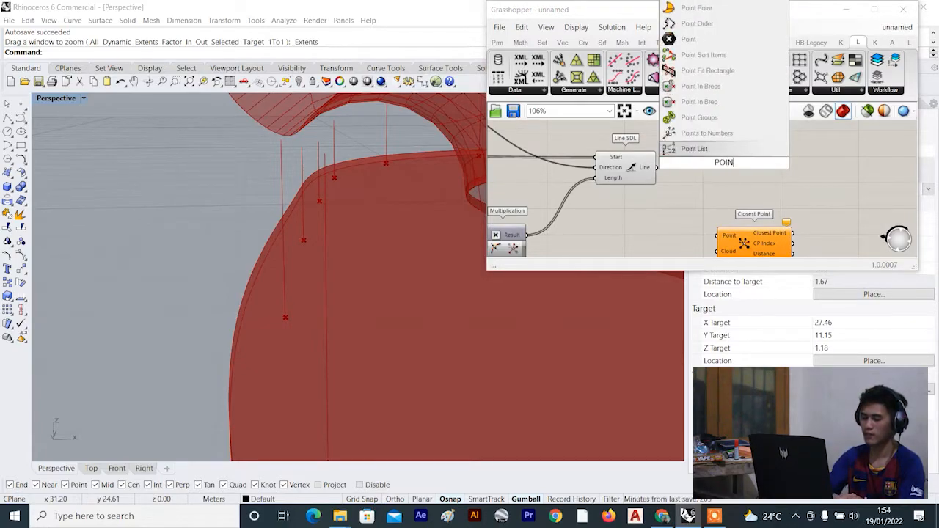
type("T ON CURVE")
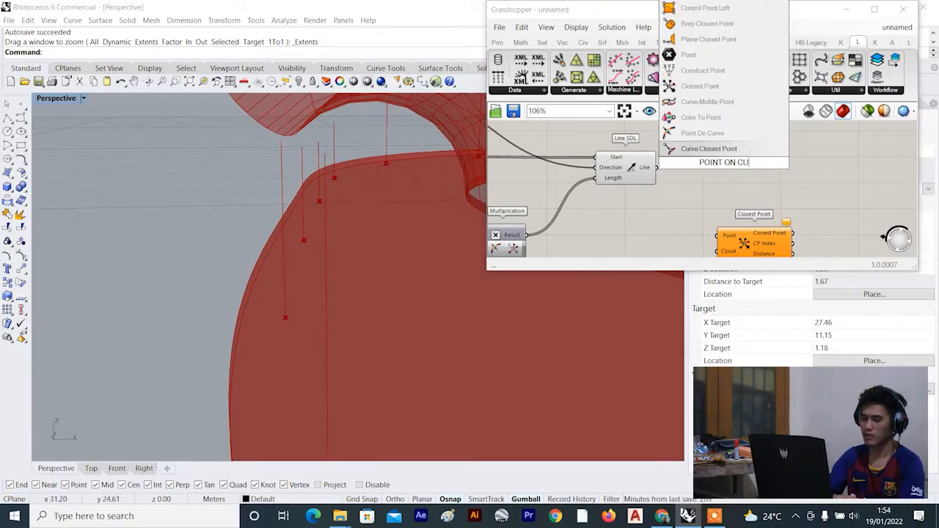
key("Return")
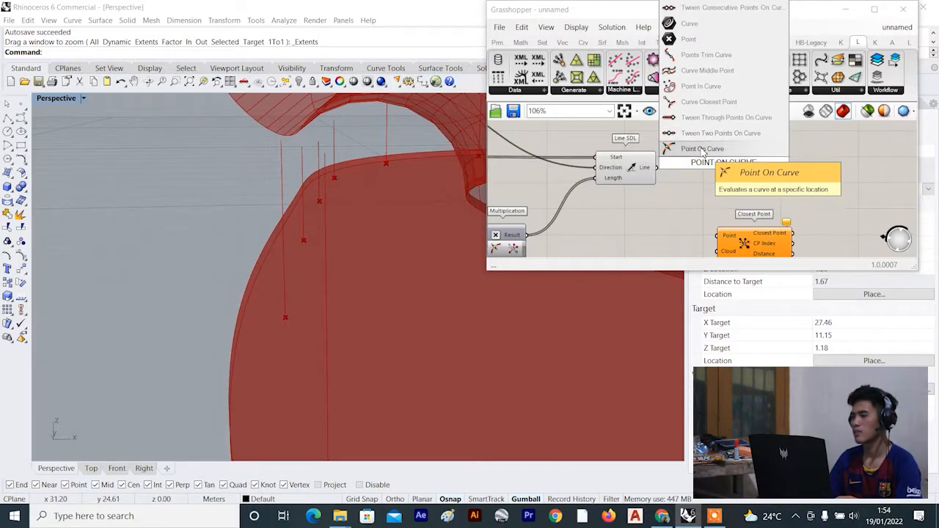
scroll(663, 177, "up", 1)
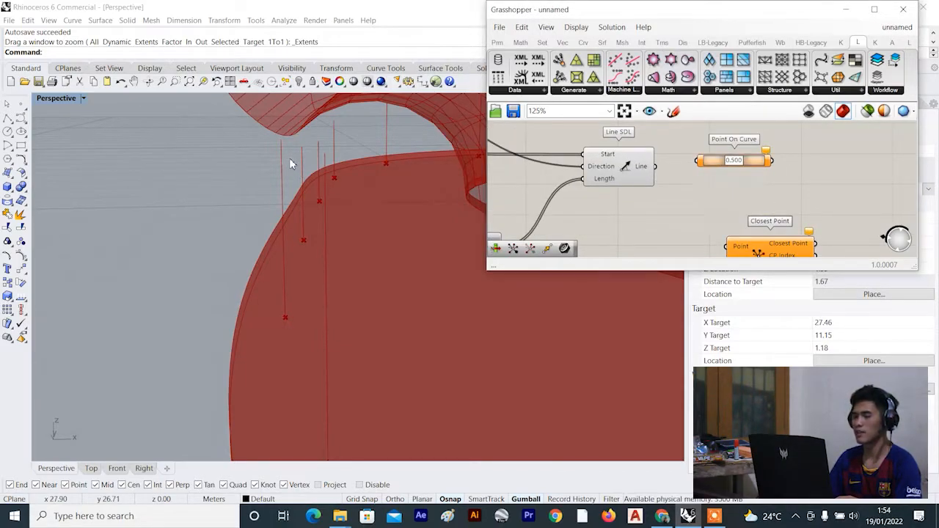
Connect the Line output of Line SDL to the Point On Curve input.
scroll(289, 158, "down", 5)
scroll(295, 159, "down", 8)
right_click_drag(333, 153, 341, 180)
scroll(258, 179, "up", 8)
scroll(328, 194, "down", 12)
scroll(254, 215, "up", 4)
scroll(304, 234, "up", 6)
scroll(313, 209, "down", 6)
scroll(310, 209, "down", 4)
scroll(151, 208, "up", 4)
scroll(314, 193, "up", 5)
scroll(693, 168, "up", 3)
left_click_drag(620, 169, 701, 156)
scroll(770, 154, "up", 1)
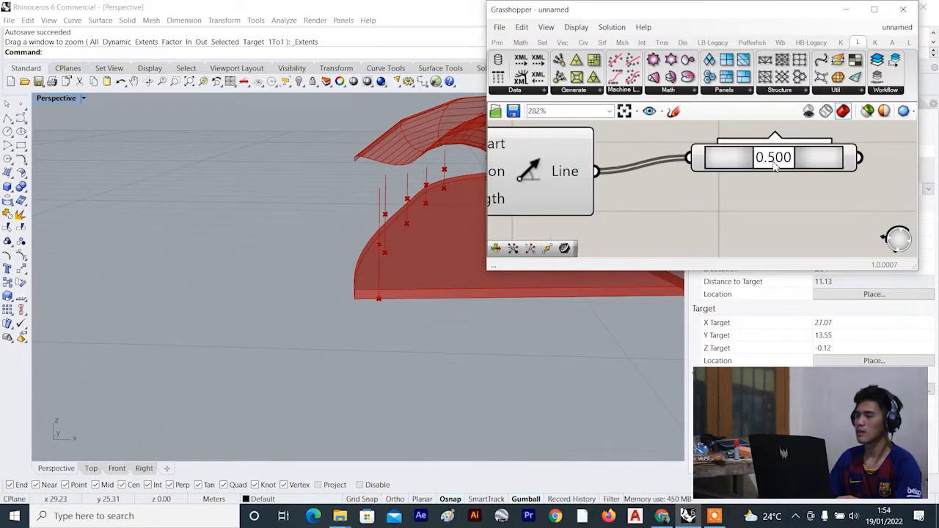
Set the Point On Curve parameter to 1.000 so the points sit at the upper ends of the lines.
left_click(801, 162)
right_click_drag(406, 198, 382, 224)
scroll(382, 226, "up", 5)
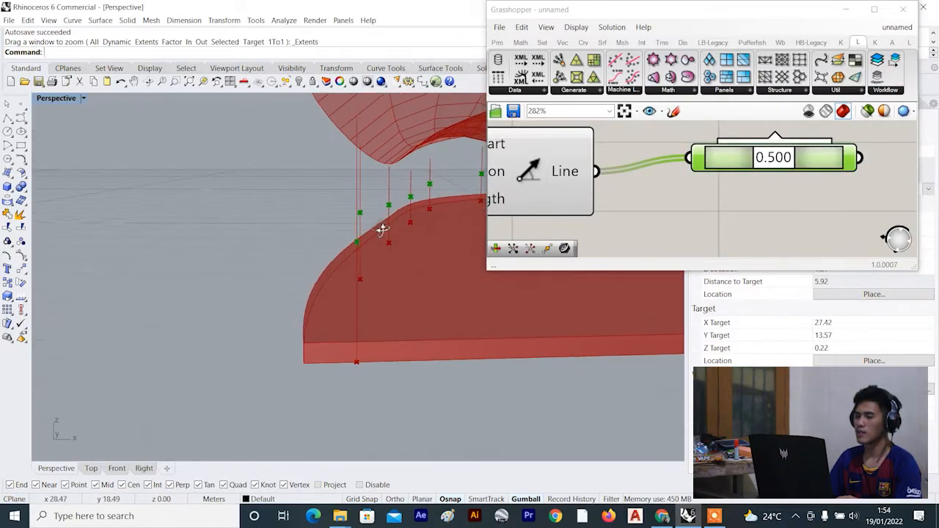
scroll(367, 235, "down", 5)
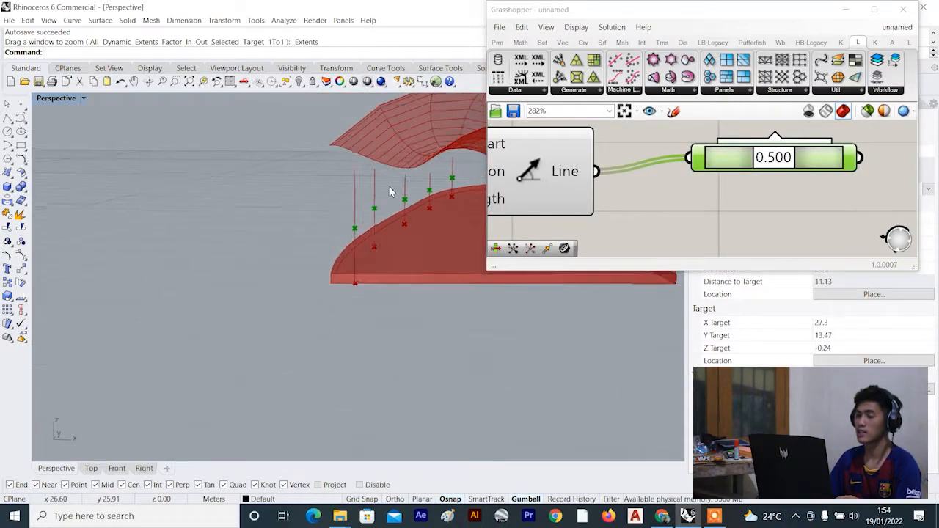
scroll(745, 145, "up", 2)
left_click_drag(782, 165, 872, 165)
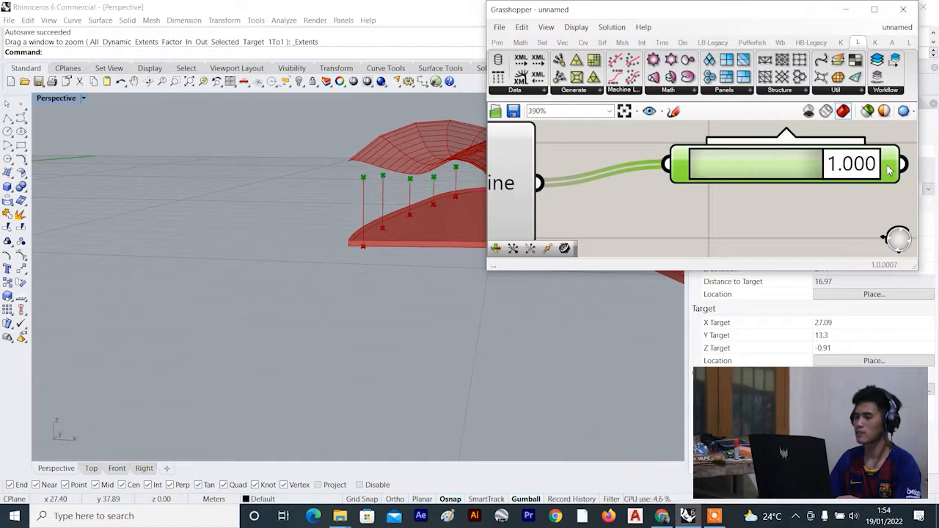
Connect the Point On Curve output to the Point input of Closest Point.
scroll(887, 167, "down", 5)
scroll(889, 170, "down", 1)
right_click_drag(890, 174, 714, 146)
left_click_drag(719, 247, 762, 236)
left_click_drag(671, 141, 706, 224)
scroll(715, 227, "down", 1)
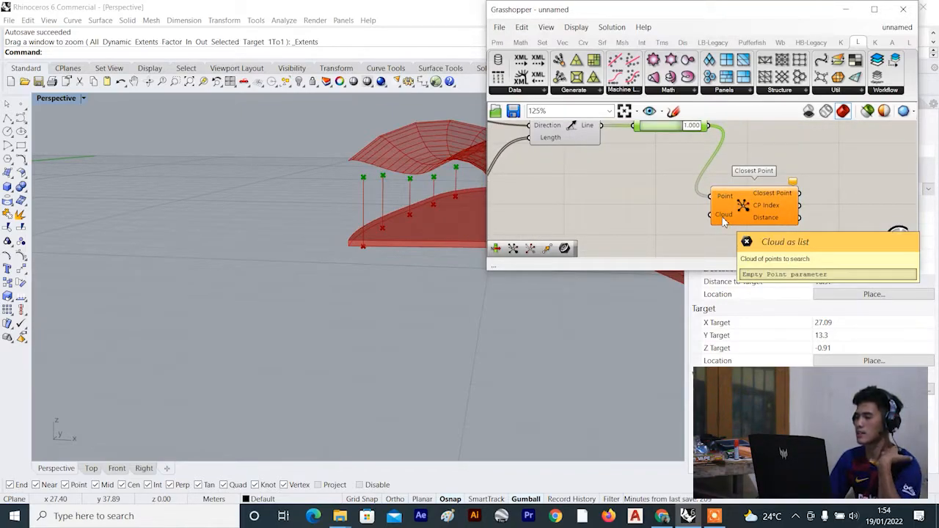
Shift Closest Point away from Point On Curve to open a gap, and select Point On Curve.
scroll(645, 192, "down", 4)
left_click_drag(708, 201, 745, 194)
scroll(634, 152, "up", 2)
scroll(658, 166, "up", 1)
scroll(657, 170, "up", 2)
left_click(666, 158)
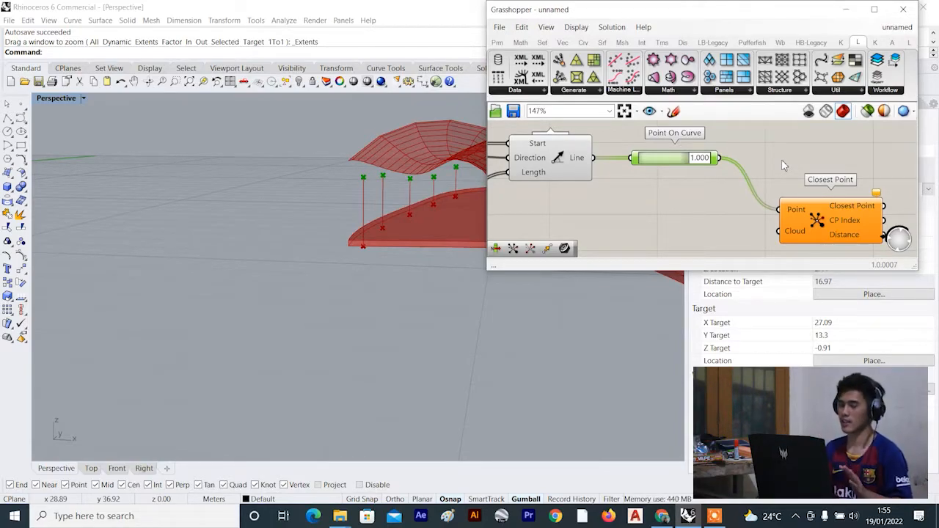
Move the Closest Point component farther below the Point On Curve component.
scroll(777, 158, "down", 3)
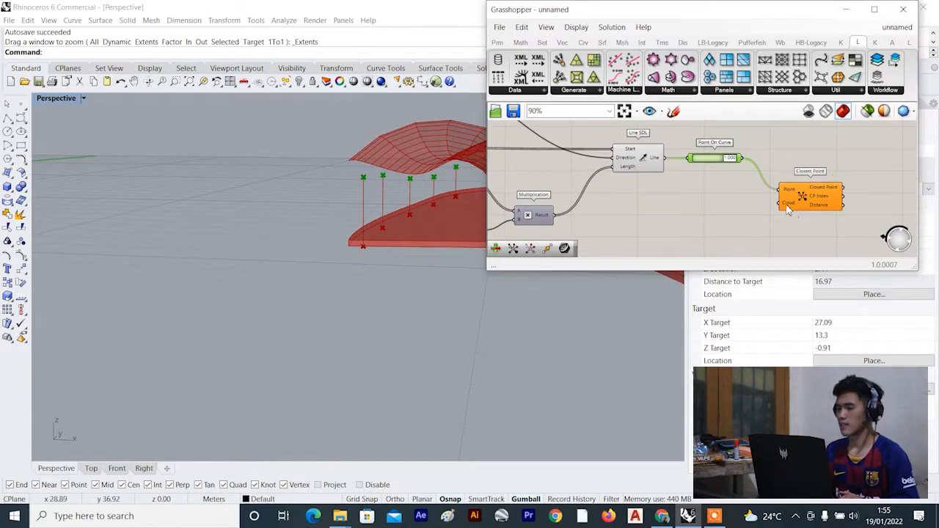
scroll(694, 179, "down", 5)
right_click_drag(693, 187, 708, 178)
scroll(568, 183, "up", 3)
right_click_drag(540, 185, 699, 168)
scroll(633, 174, "down", 5)
scroll(744, 167, "up", 3)
left_click_drag(763, 189, 763, 218)
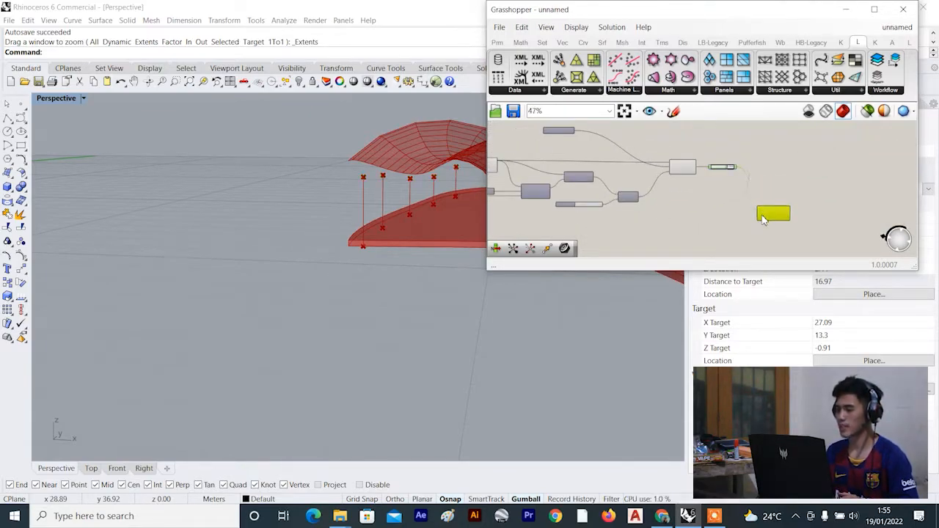
scroll(763, 217, "up", 3)
right_click_drag(763, 218, 789, 189)
scroll(587, 177, "down", 4)
right_click_drag(625, 176, 714, 158)
scroll(585, 176, "up", 3)
scroll(584, 176, "up", 2)
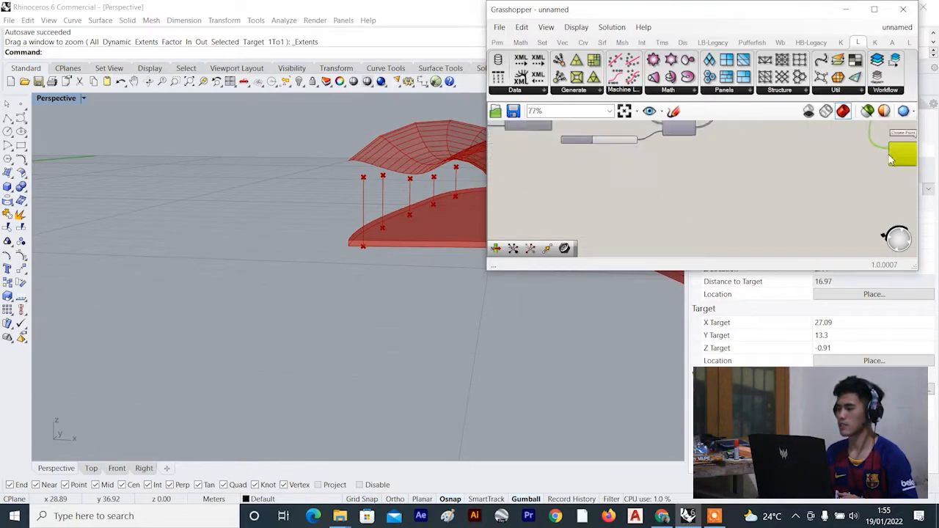
Nudge the Closest Point component slightly lower to leave room around its inputs.
right_click(798, 156)
left_click(772, 163)
right_click_drag(796, 158, 662, 159)
scroll(777, 162, "up", 3)
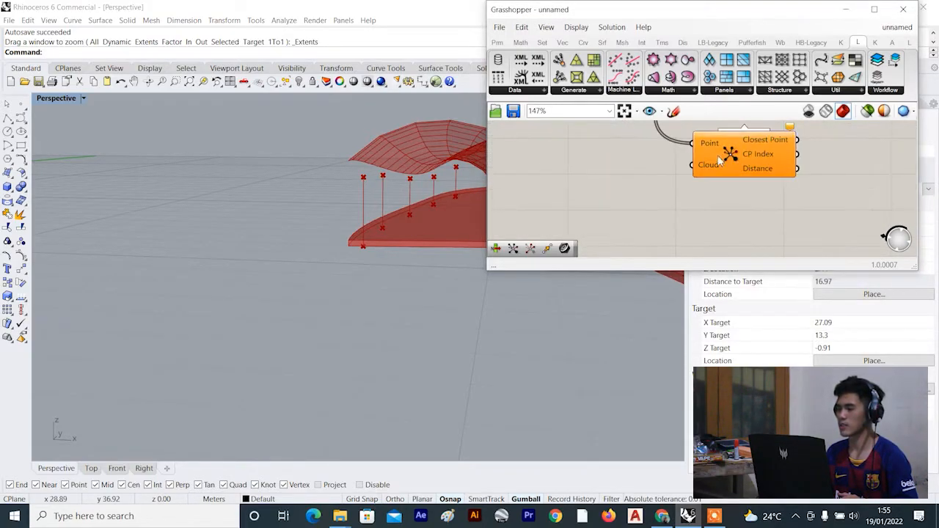
left_click_drag(725, 160, 731, 173)
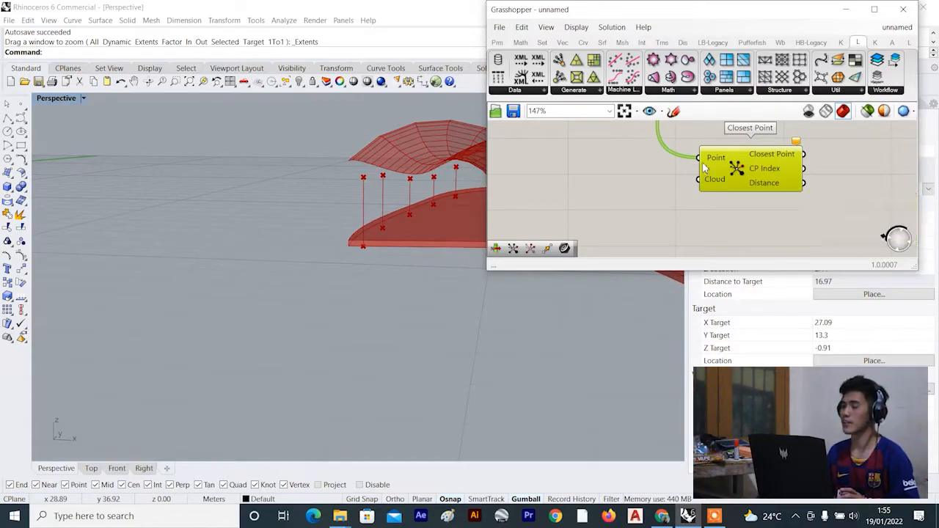
right_click_drag(649, 167, 612, 199)
scroll(624, 146, "down", 2)
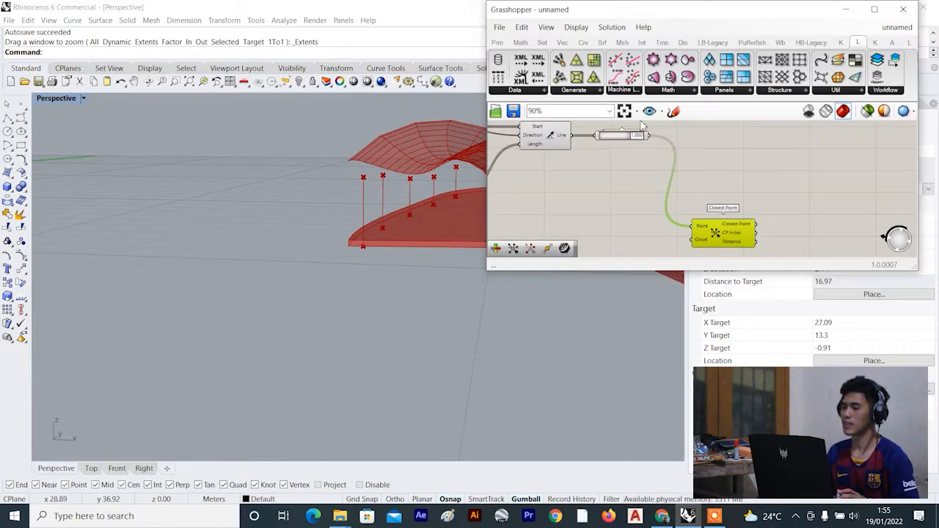
Add an Area component beside Quad Panels and connect the Panels output to its Geometry input.
left_click(622, 142)
scroll(612, 174, "down", 5)
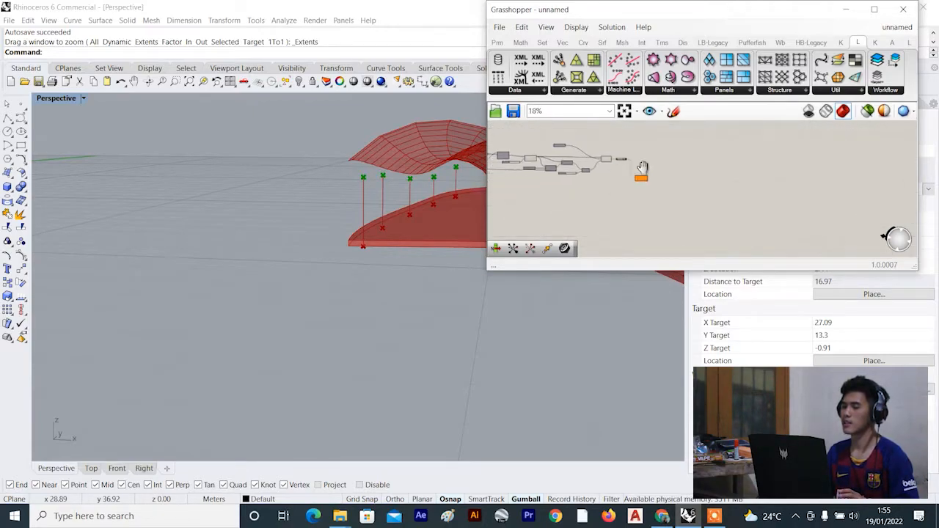
scroll(540, 167, "up", 3)
scroll(539, 167, "down", 2)
right_click_drag(536, 167, 582, 201)
scroll(583, 202, "up", 3)
left_click(585, 205)
right_click_drag(661, 237, 621, 196)
double_click(609, 193)
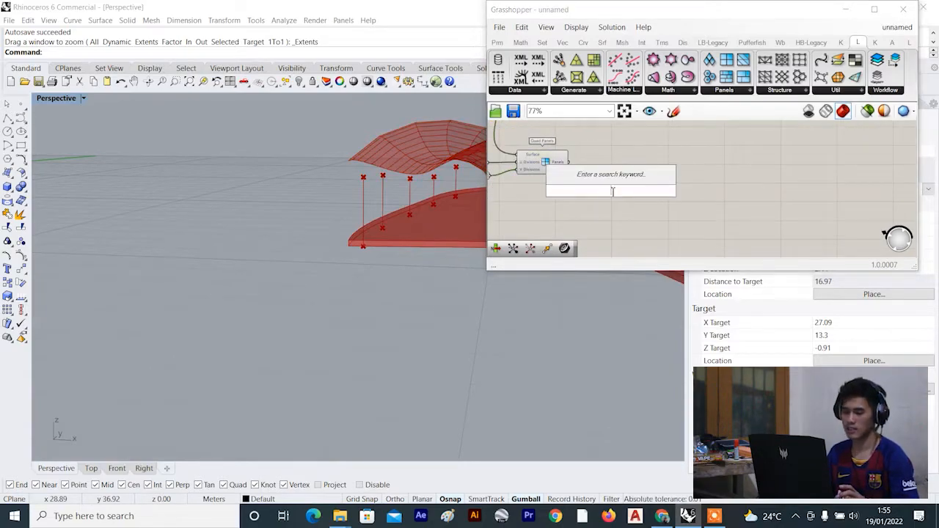
type("AREA")
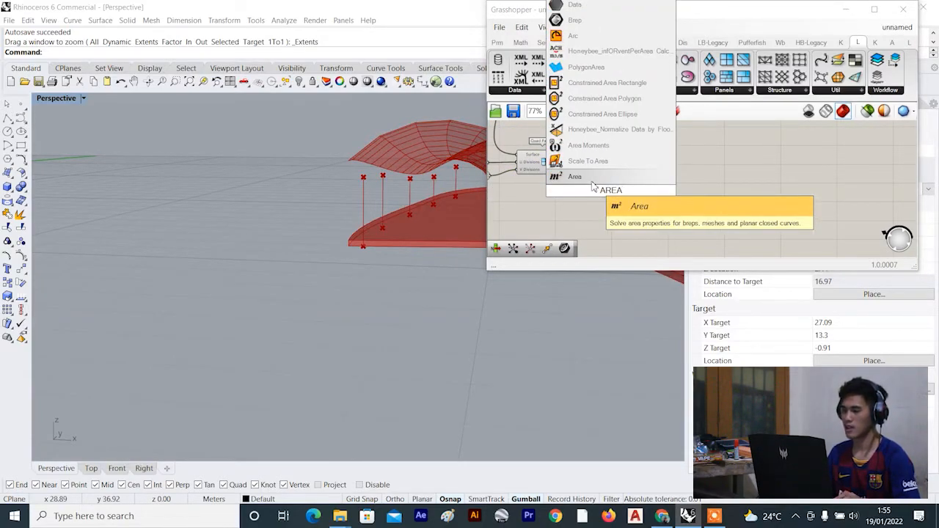
key("Return")
scroll(579, 154, "up", 2)
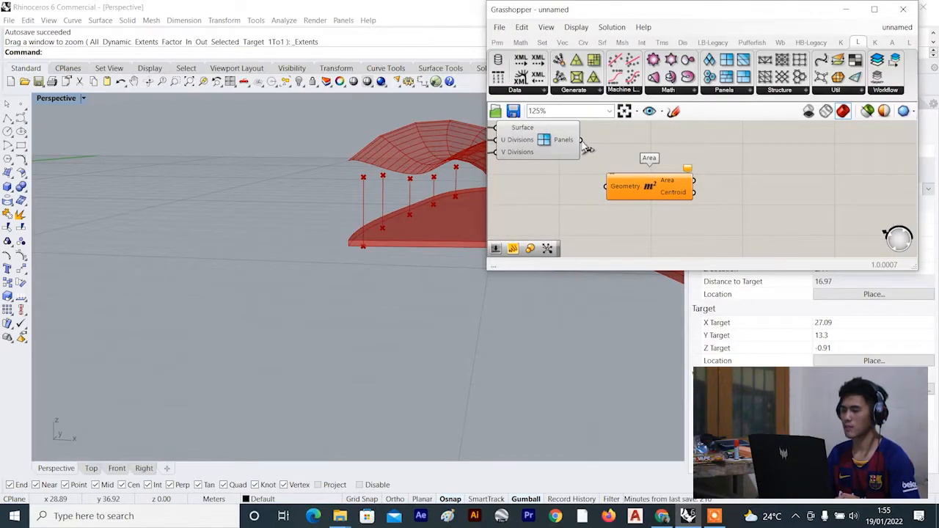
left_click_drag(602, 174, 665, 182)
Examine the panel centroids across the roof surface, from an overall view down to the curved edge.
scroll(284, 171, "down", 8)
right_click_drag(281, 160, 463, 166)
scroll(373, 183, "down", 8)
scroll(463, 166, "up", 4)
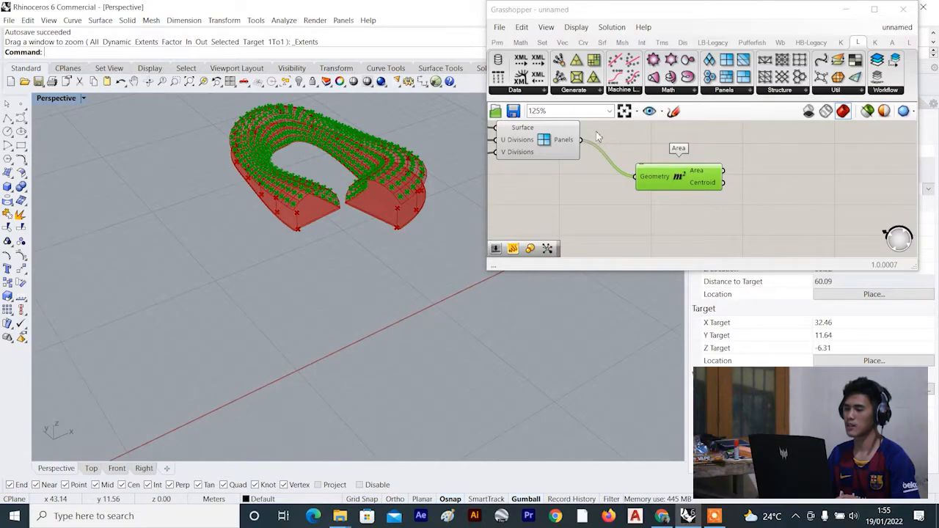
scroll(286, 172, "up", 8)
right_click_drag(295, 183, 321, 152)
scroll(375, 185, "down", 8)
scroll(293, 182, "up", 6)
Connect the Area component's Centroid output to the Cloud input of Closest Point.
right_click_drag(733, 194, 597, 205)
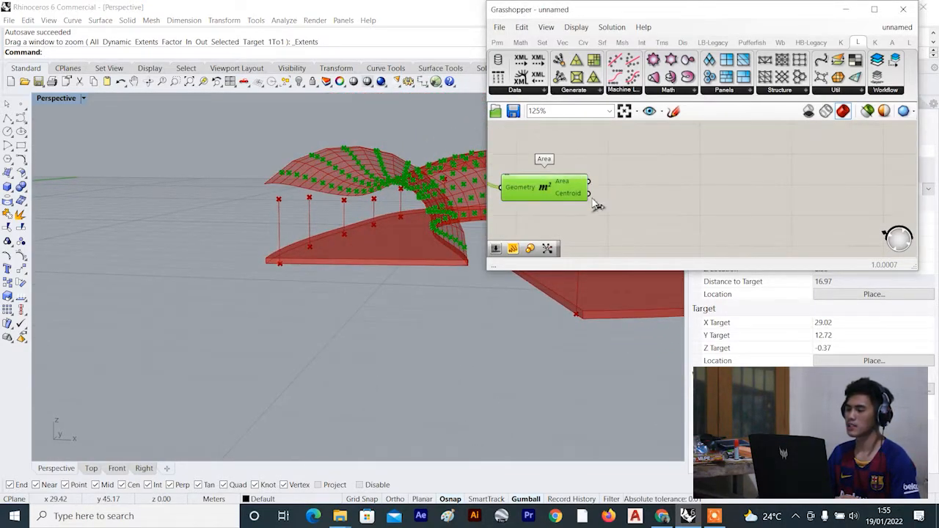
left_click_drag(605, 197, 899, 171)
scroll(605, 199, "down", 4)
scroll(899, 171, "up", 7)
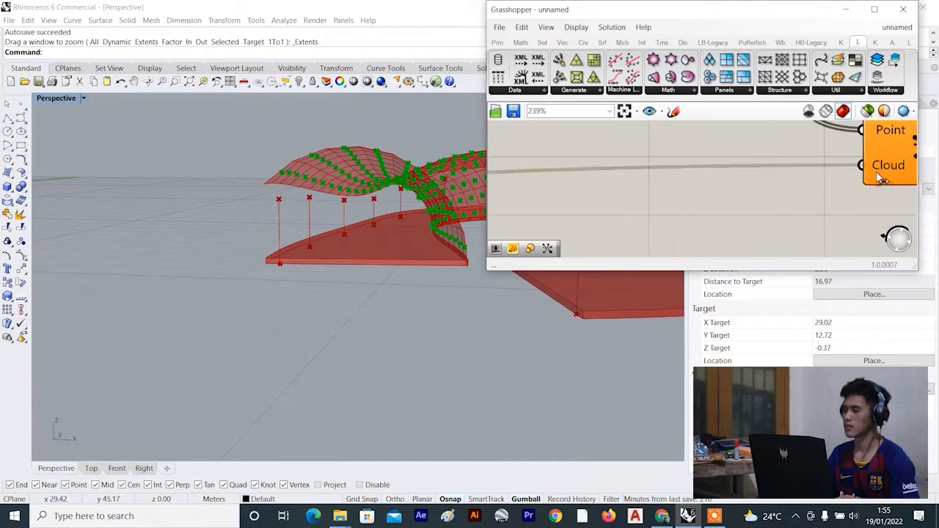
left_click(744, 151)
scroll(558, 170, "down", 3)
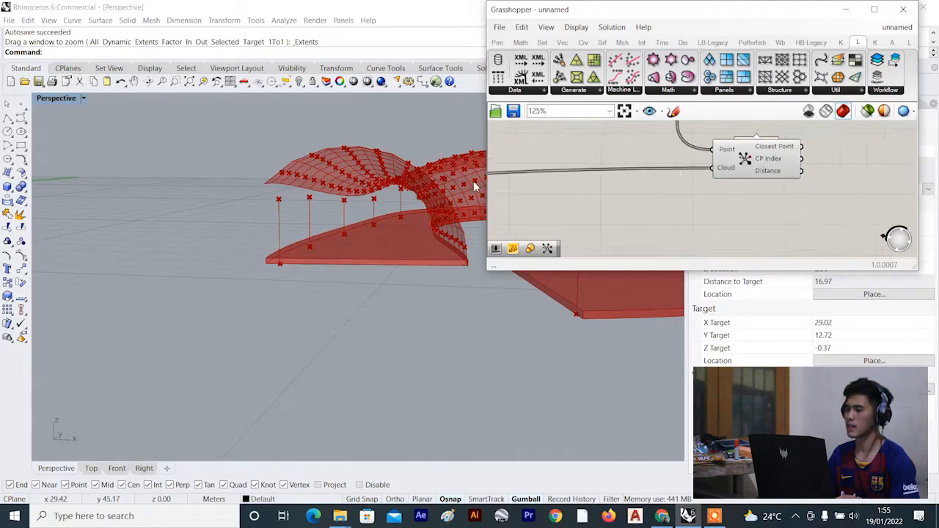
Move the Area component along the canvas so it sits close to the Closest Point component.
scroll(722, 168, "down", 5)
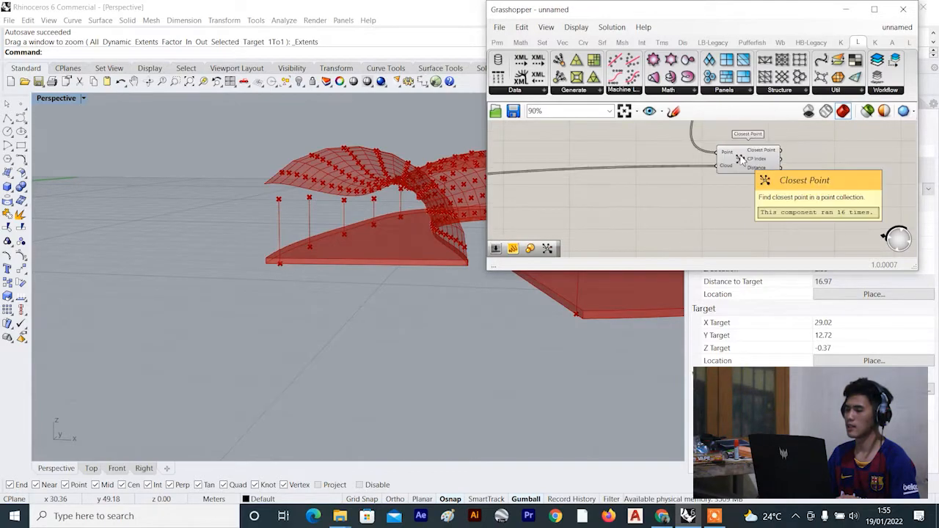
scroll(521, 176, "up", 2)
left_click(812, 161)
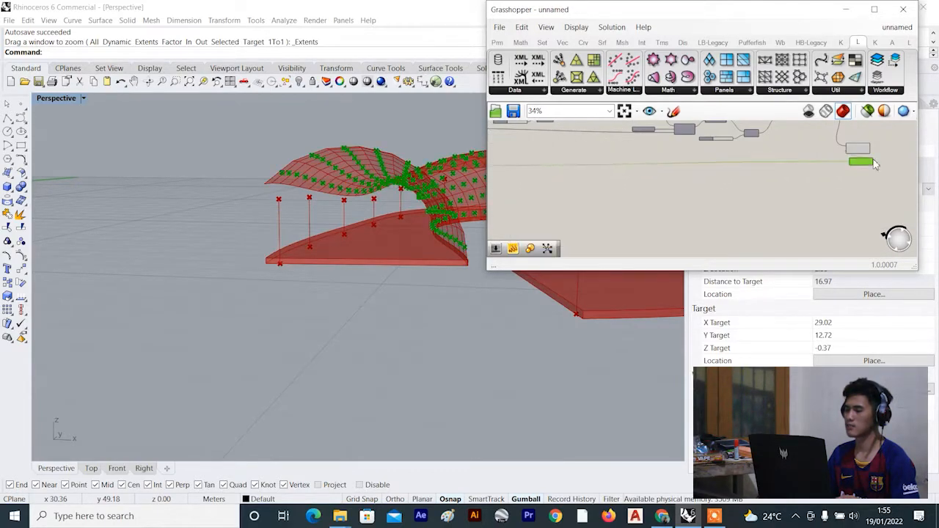
scroll(813, 161, "up", 5)
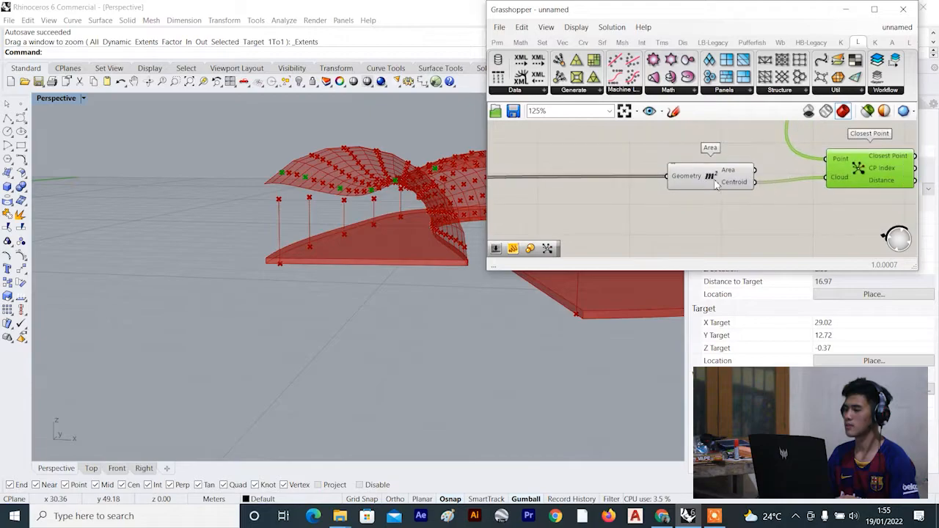
Compare the Area centroids with the Closest Point results by highlighting each component's points in the model.
right_click_drag(440, 220, 387, 226)
scroll(386, 225, "up", 3)
scroll(766, 143, "up", 2)
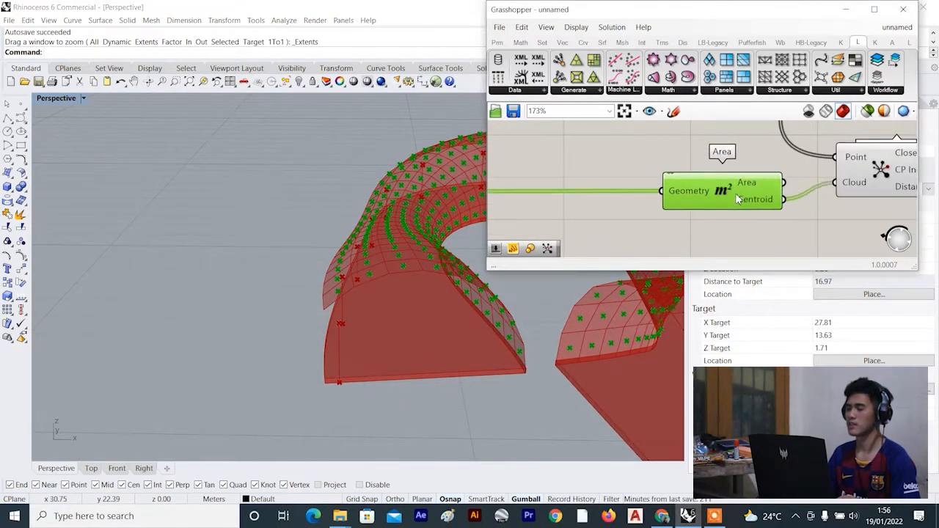
scroll(801, 191, "down", 3)
scroll(713, 191, "up", 2)
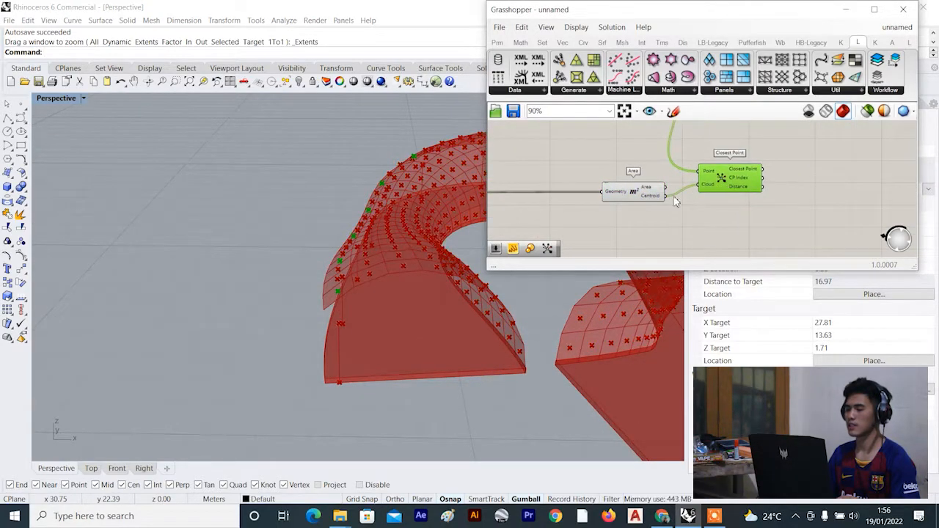
right_click_drag(239, 251, 308, 246)
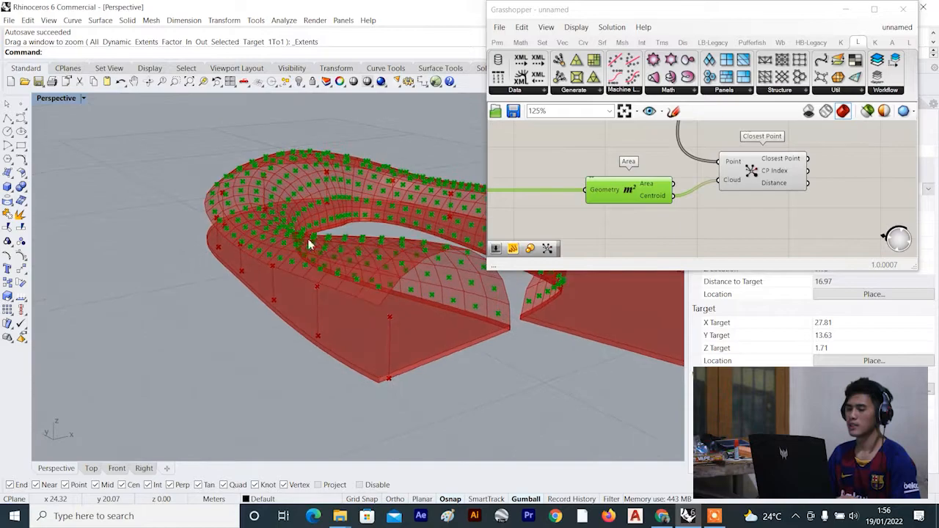
left_click(750, 178)
left_click(653, 185)
Examine the highlighted panel centroids over the whole roof and near the upper ends of the vertical lines.
right_click_drag(575, 203, 513, 222)
right_click_drag(322, 242, 326, 264)
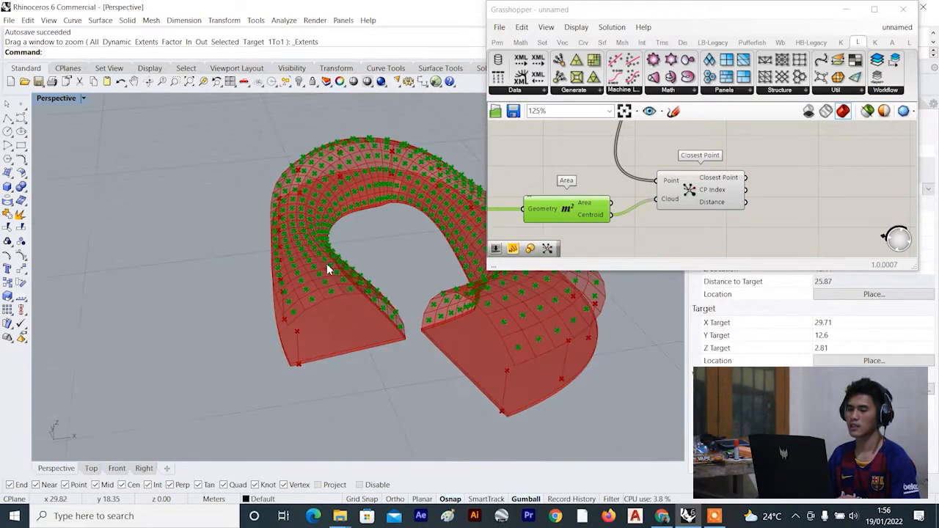
scroll(329, 267, "up", 2)
right_click(338, 272)
left_click(299, 301)
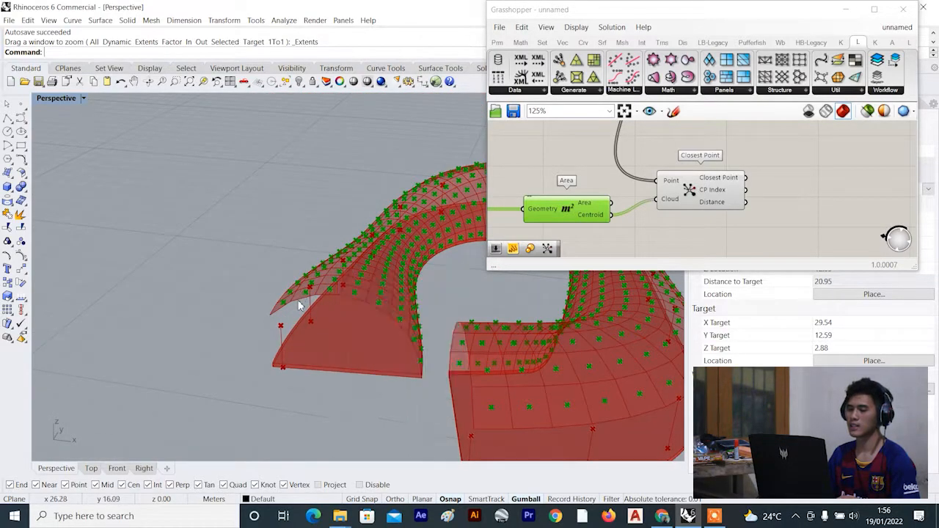
scroll(300, 302, "down", 6)
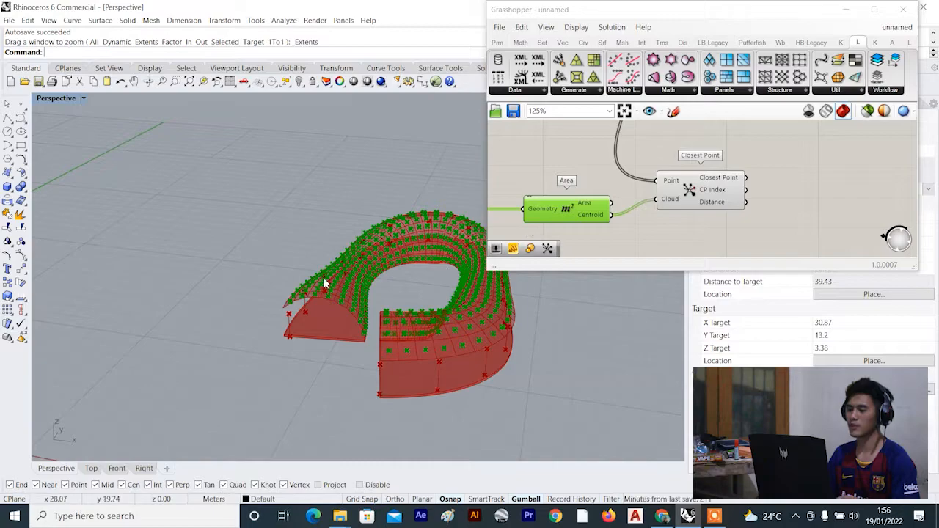
scroll(328, 279, "up", 6)
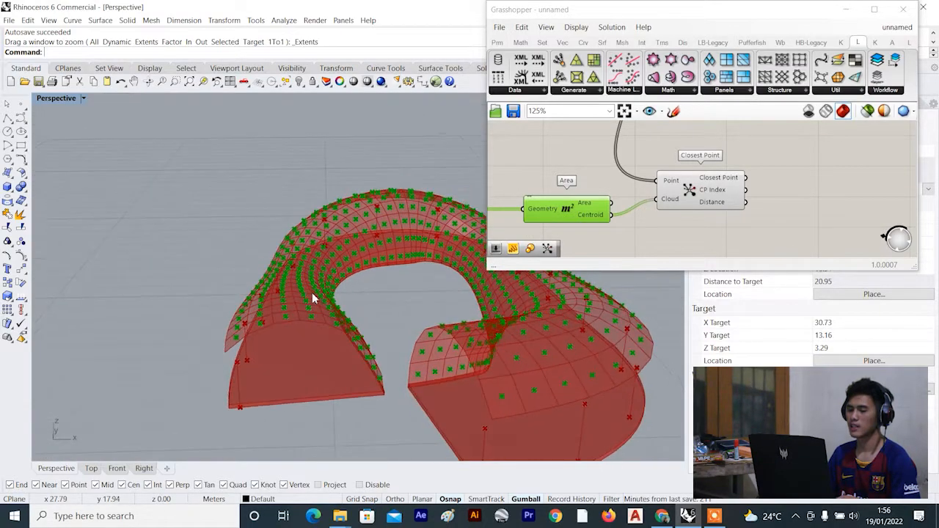
scroll(383, 312, "down", 6)
right_click_drag(256, 357, 240, 263)
scroll(247, 315, "up", 10)
scroll(261, 298, "up", 8)
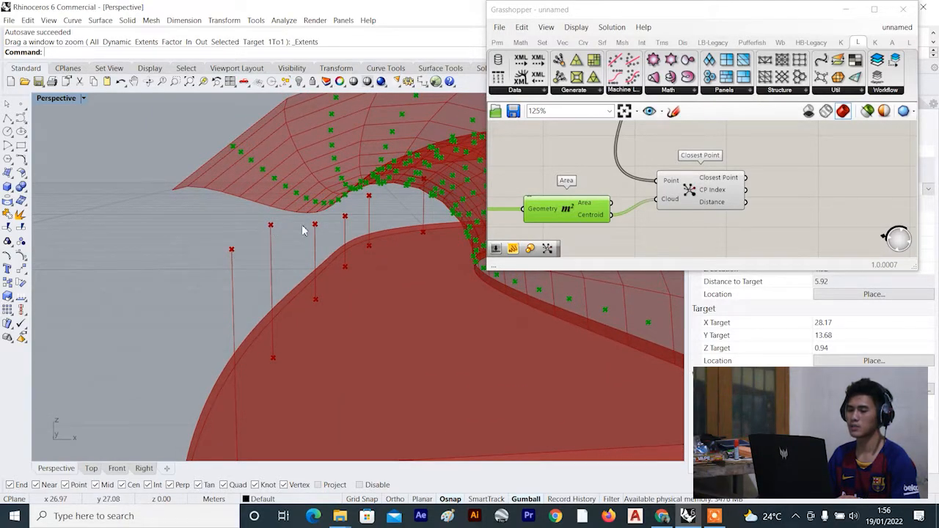
Inspect the Closest Point output and highlight its points on the roof panels near the line ends.
left_click(568, 164)
right_click_drag(706, 173, 699, 165)
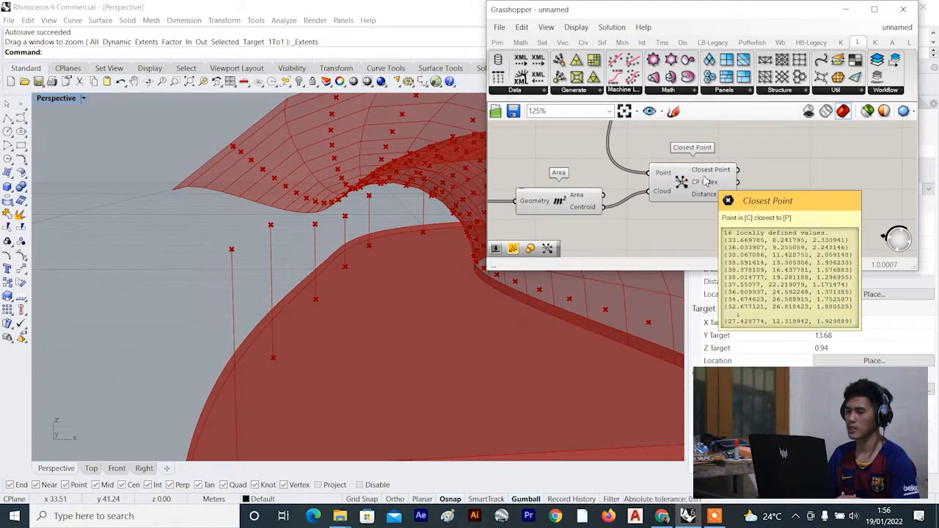
left_click(705, 181)
right_click_drag(317, 246, 382, 303)
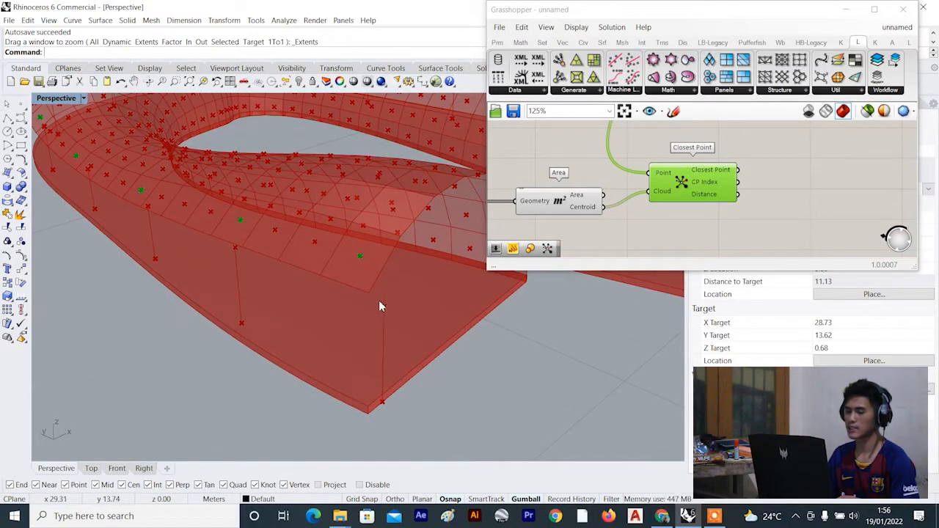
Turn off the Area component's preview and move Closest Point slightly higher on the canvas.
left_click(580, 206)
right_click(643, 137)
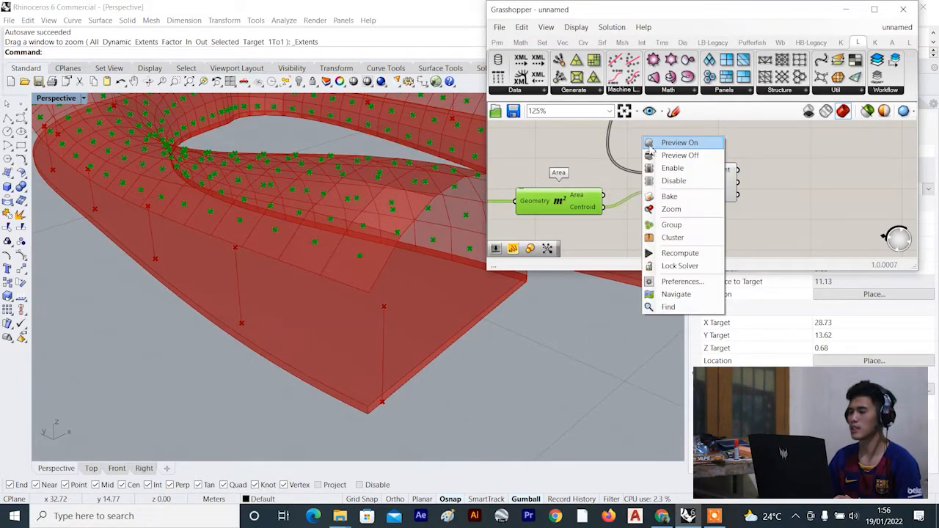
left_click(671, 156)
scroll(704, 189, "down", 3)
left_click_drag(722, 183, 744, 156)
Examine the closest points on the roof edge panels against the vertical line ends from several angles.
scroll(407, 211, "down", 8)
right_click_drag(407, 211, 325, 253)
scroll(357, 243, "up", 10)
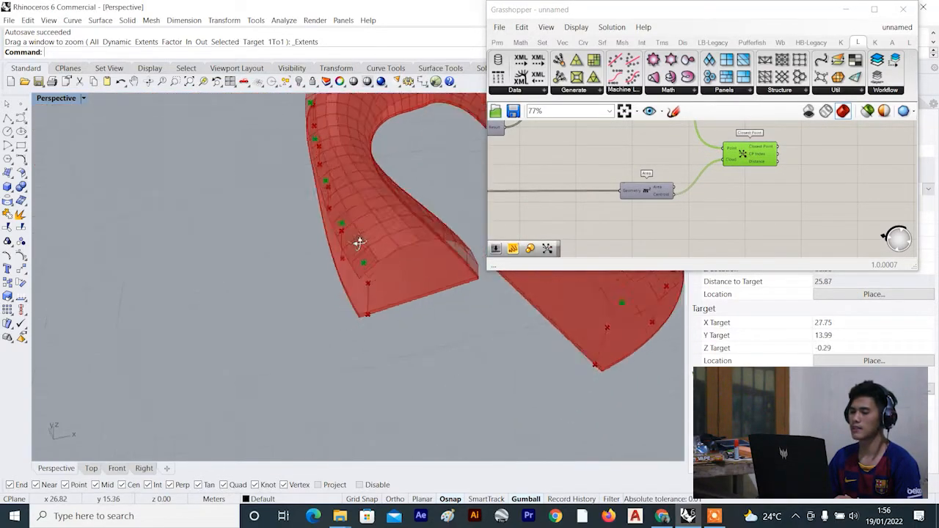
scroll(382, 233, "down", 14)
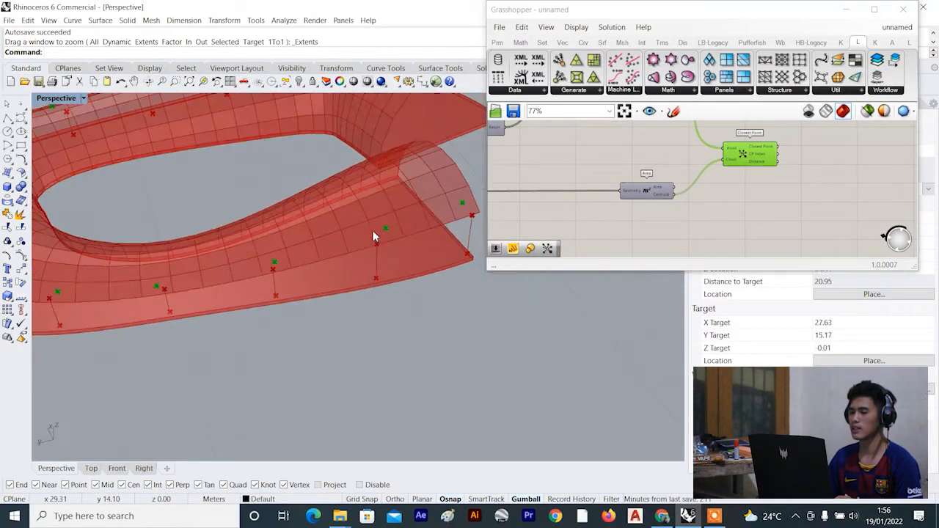
scroll(379, 241, "up", 4)
scroll(345, 260, "up", 5)
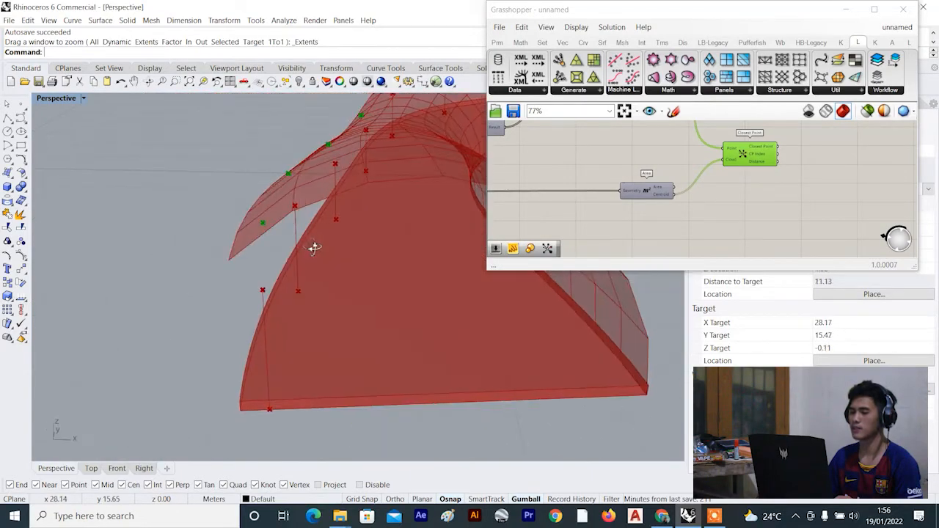
scroll(351, 248, "down", 4)
scroll(345, 231, "up", 6)
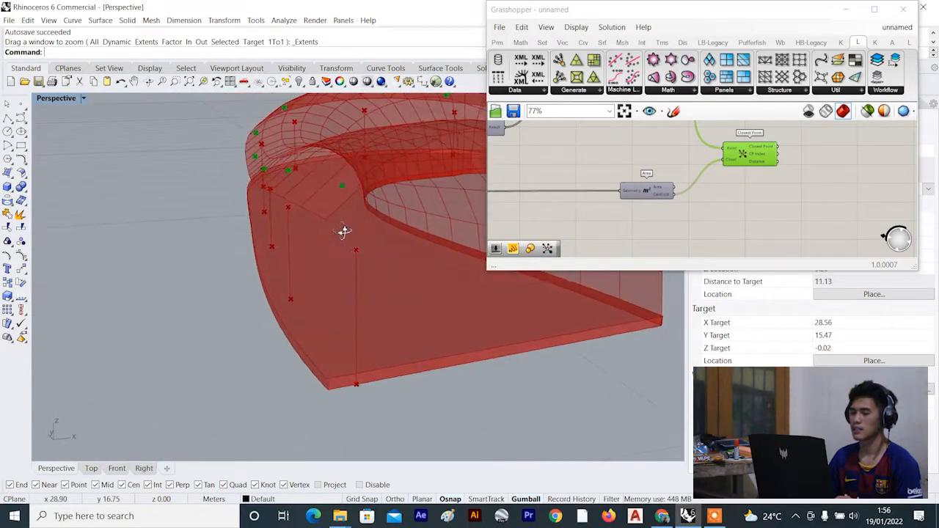
scroll(294, 225, "down", 8)
right_click_drag(294, 226, 429, 268)
scroll(355, 249, "up", 6)
scroll(429, 272, "down", 5)
scroll(426, 287, "up", 7)
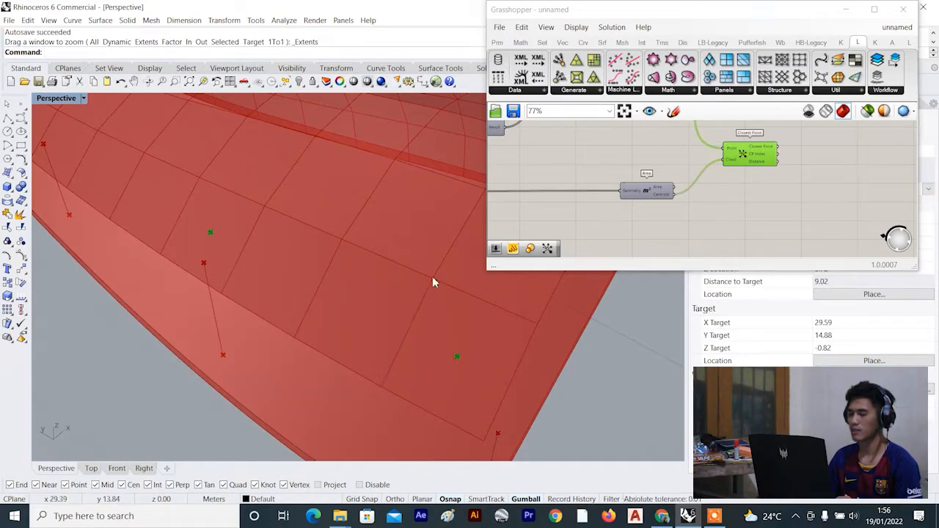
Check up close which edge panel each closest point falls in, relative to its vertical line's upper end.
scroll(365, 322, "down", 7)
right_click_drag(359, 317, 296, 235)
scroll(308, 263, "up", 7)
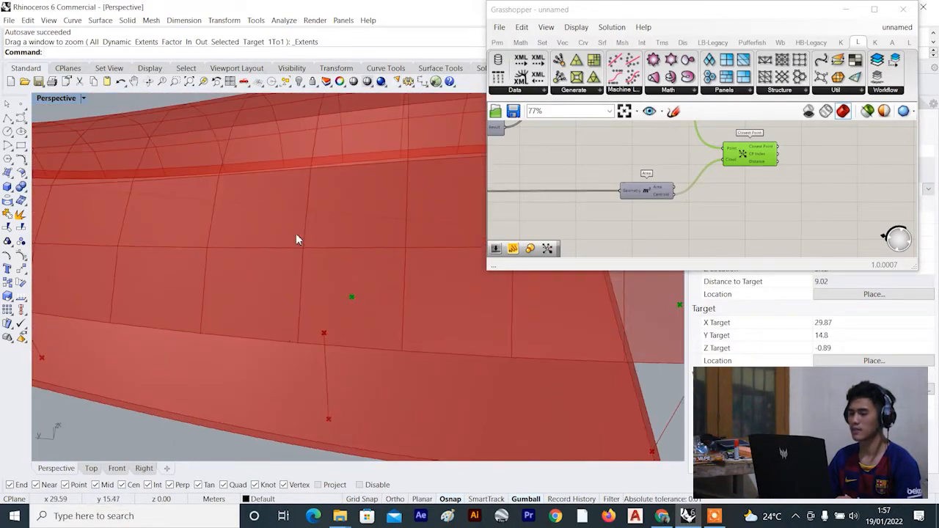
scroll(348, 249, "down", 8)
right_click_drag(347, 249, 308, 257)
scroll(300, 261, "up", 8)
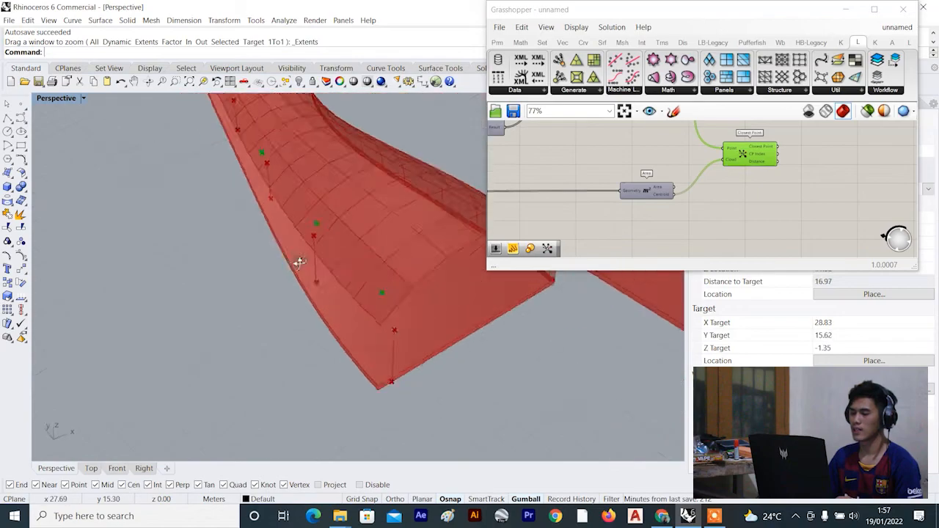
scroll(305, 281, "down", 8)
scroll(336, 283, "up", 6)
right_click_drag(352, 285, 386, 331)
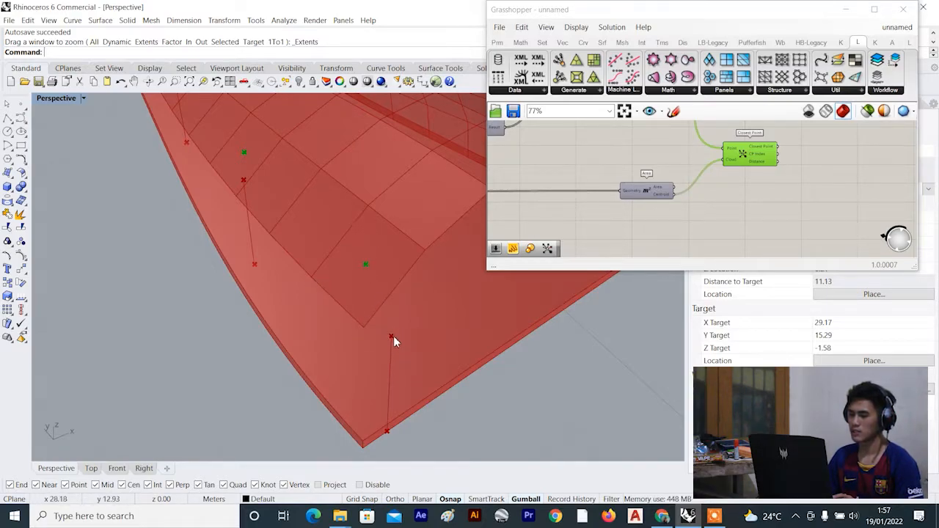
scroll(569, 187, "down", 4)
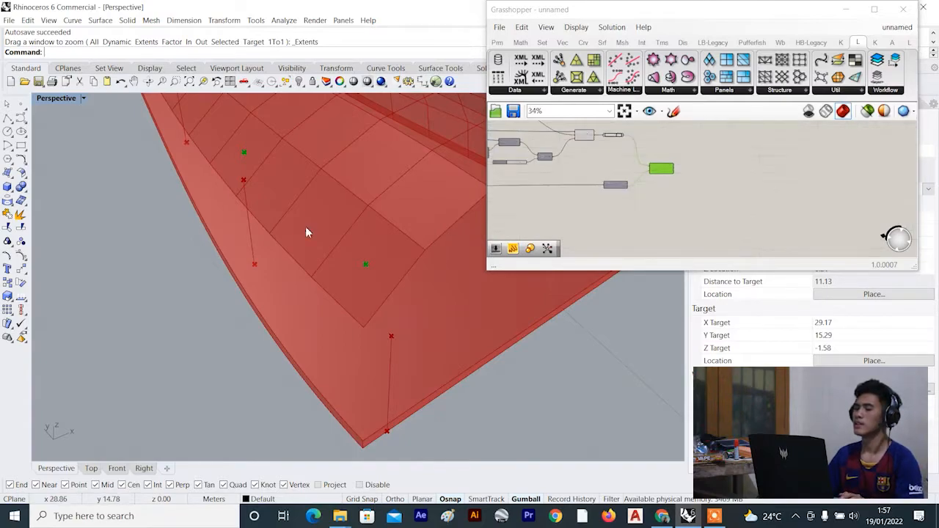
scroll(294, 202, "down", 5)
scroll(286, 189, "up", 8)
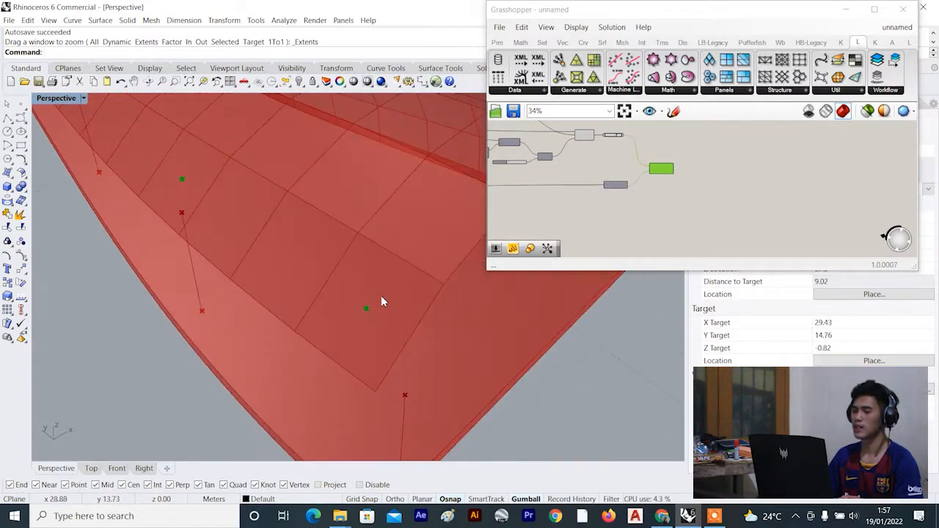
right_click_drag(415, 311, 274, 305)
right_click_drag(321, 330, 308, 270)
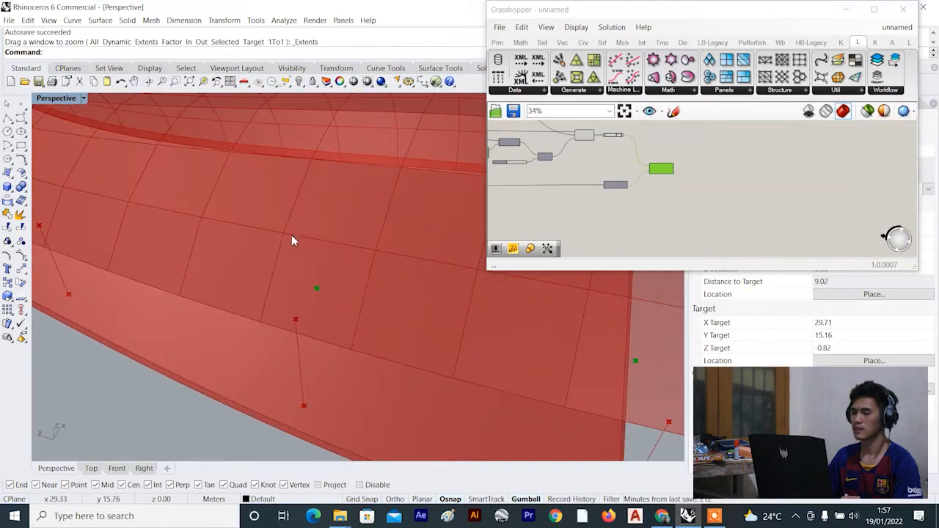
Add a List Item component to the canvas beside Closest Point.
scroll(655, 146, "up", 3)
right_click_drag(698, 163, 611, 165)
scroll(664, 184, "up", 3)
scroll(650, 192, "down", 4)
scroll(610, 165, "up", 3)
double_click(641, 192)
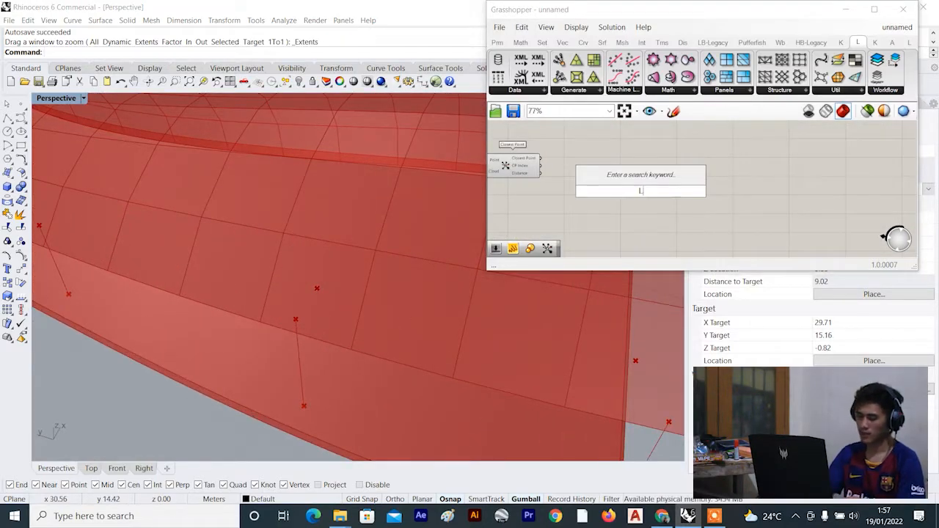
type("LIST T")
key("BackSpace")
type("ITEM")
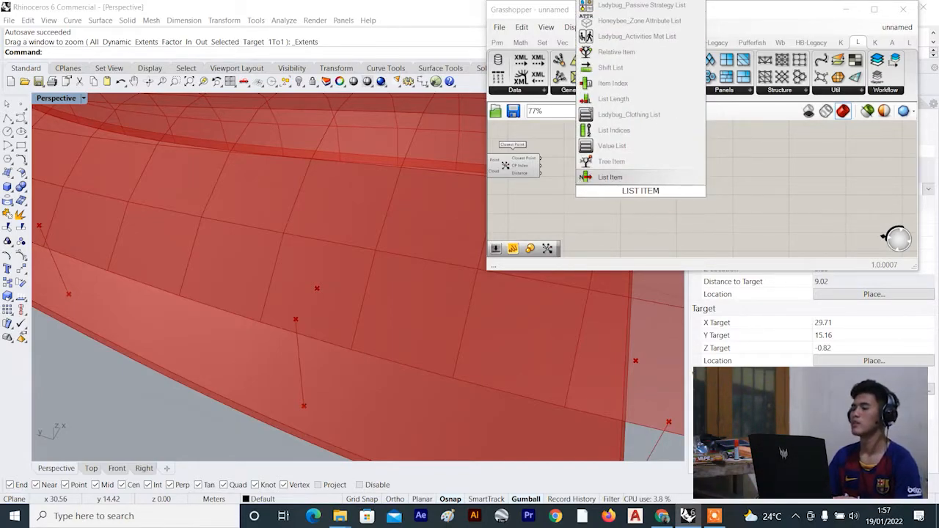
left_click(619, 178)
Connect the Panels output of the surface panel component to List Item's List input.
scroll(610, 212, "down", 8)
scroll(540, 183, "up", 10)
left_click(640, 152)
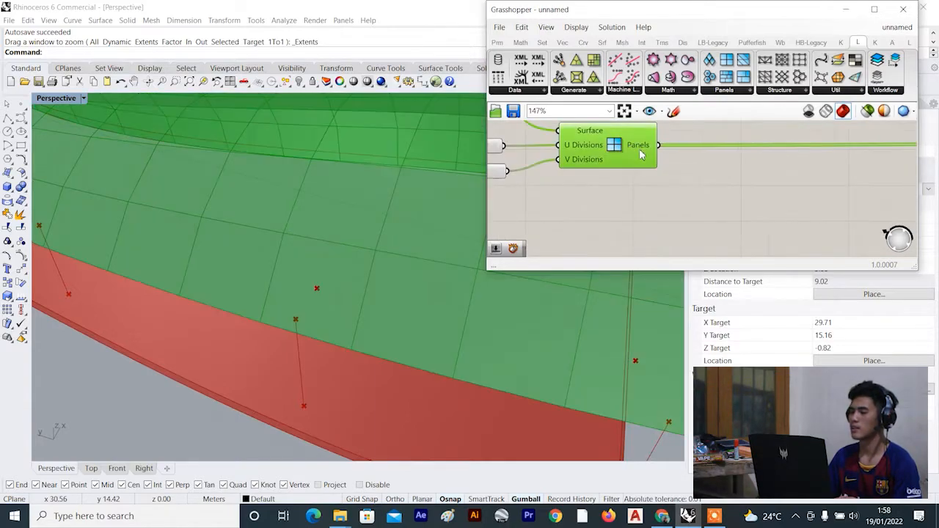
scroll(572, 167, "down", 4)
scroll(563, 167, "down", 4)
left_click_drag(563, 167, 531, 176)
scroll(843, 149, "up", 8)
scroll(527, 209, "down", 3)
scroll(527, 192, "down", 2)
right_click_drag(518, 191, 561, 169)
scroll(562, 170, "up", 3)
left_click_drag(576, 157, 555, 166)
scroll(556, 166, "up", 5)
right_click_drag(556, 165, 615, 163)
scroll(582, 181, "down", 4)
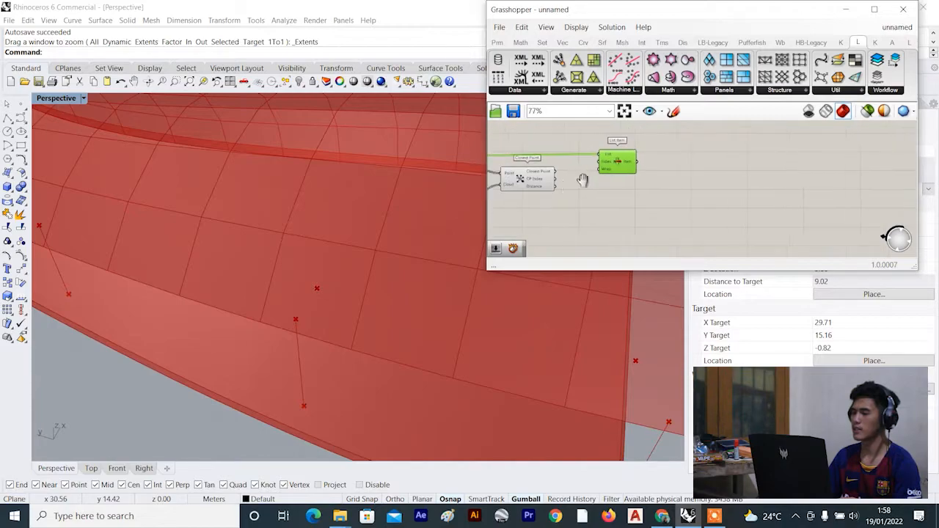
Feed Closest Point's CP Index output into List Item's Index input to pick the nearest panels.
scroll(582, 180, "up", 4)
mouse_move(524, 181)
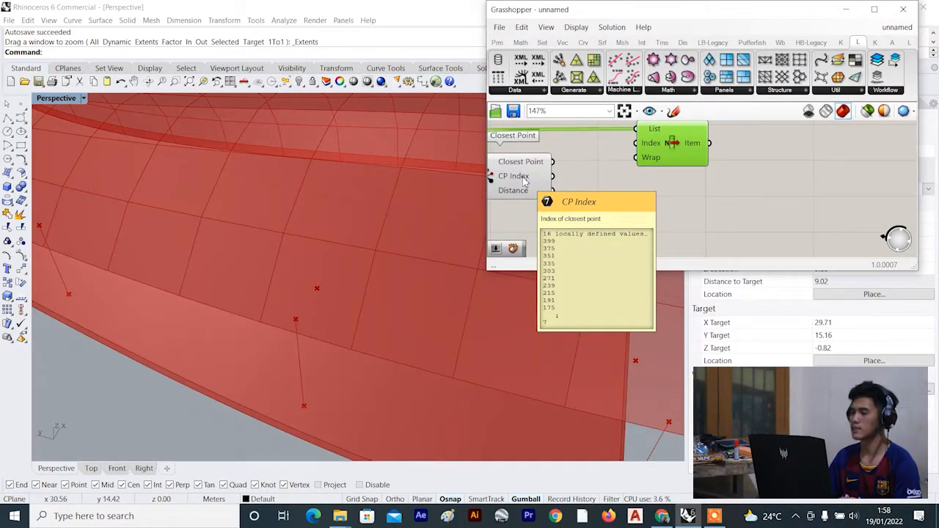
left_click_drag(552, 176, 647, 145)
scroll(587, 169, "down", 5)
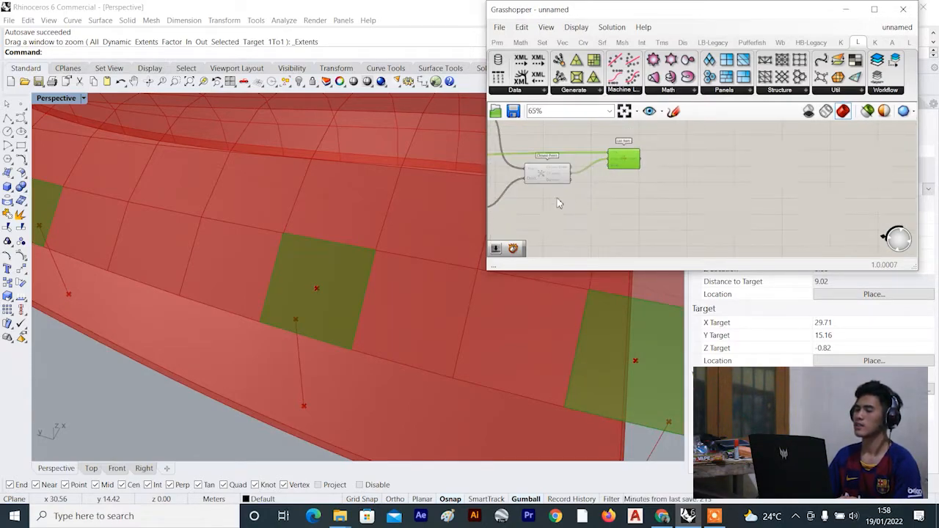
Examine the picked panels along the roof edge against the vertical line ends from several angles.
scroll(456, 214, "down", 8)
right_click_drag(457, 214, 318, 205)
scroll(379, 221, "up", 2)
scroll(318, 205, "down", 9)
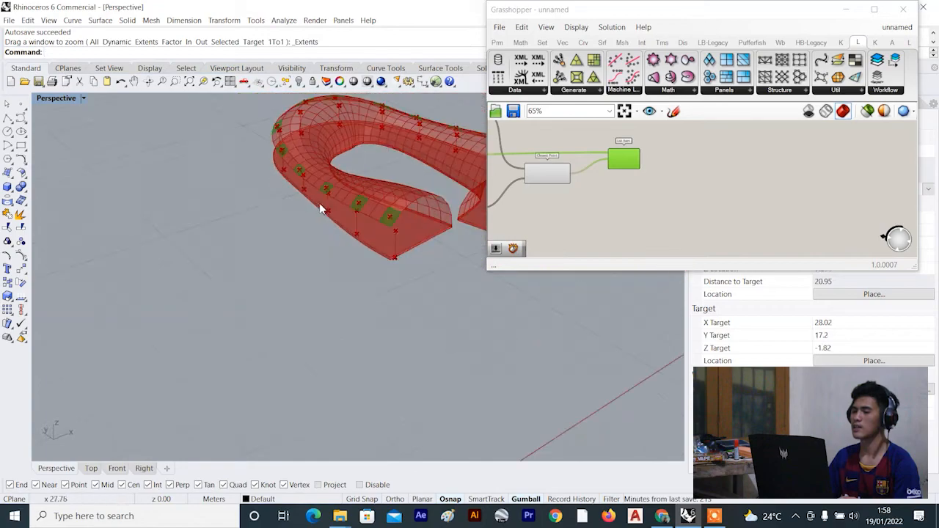
scroll(286, 142, "up", 5)
right_click_drag(286, 141, 233, 201)
scroll(139, 200, "up", 4)
scroll(233, 199, "down", 5)
right_click_drag(304, 199, 423, 176)
scroll(330, 211, "down", 5)
scroll(330, 210, "up", 12)
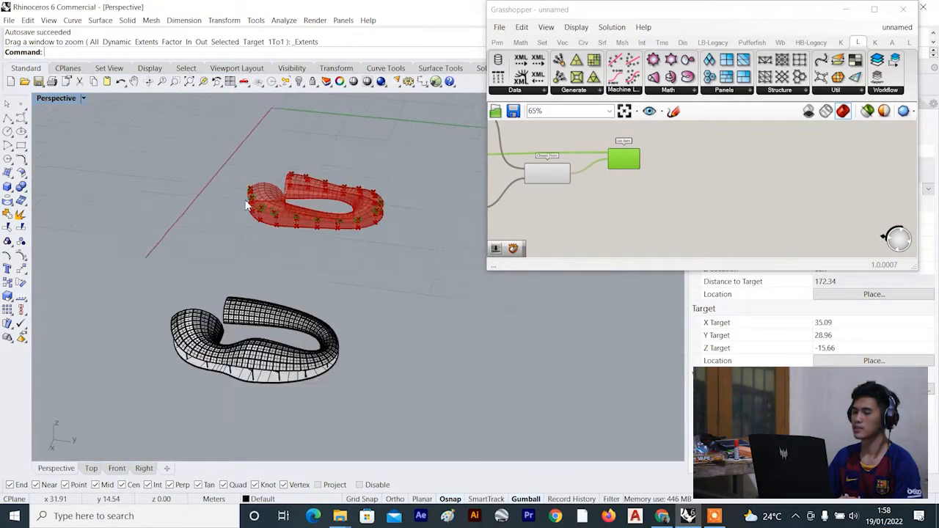
scroll(314, 212, "down", 7)
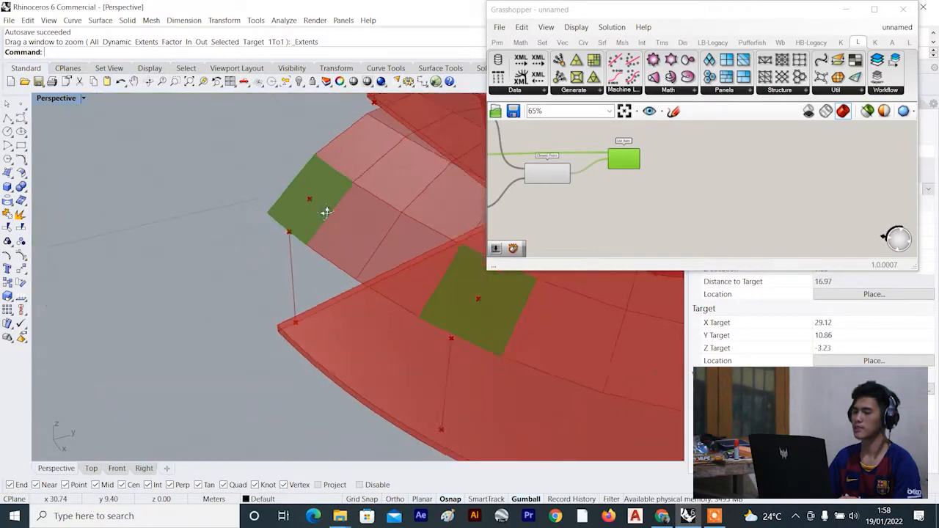
right_click_drag(316, 211, 396, 211)
scroll(570, 181, "up", 3)
scroll(325, 205, "down", 5)
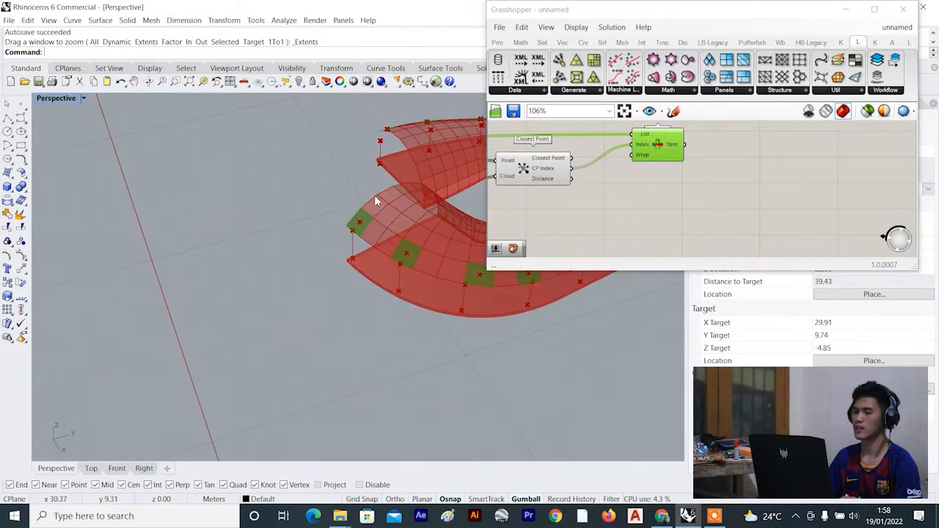
scroll(504, 190, "up", 2)
Turn off the Closest Point component's preview and check the picked panels without their centre points.
right_click(662, 177)
left_click(700, 199)
scroll(706, 199, "down", 3)
scroll(384, 230, "down", 8)
scroll(384, 230, "up", 6)
right_click_drag(383, 226, 228, 197)
scroll(250, 202, "up", 8)
scroll(279, 226, "down", 10)
right_click_drag(290, 228, 227, 206)
scroll(269, 224, "up", 8)
scroll(311, 192, "down", 8)
right_click_drag(311, 192, 247, 178)
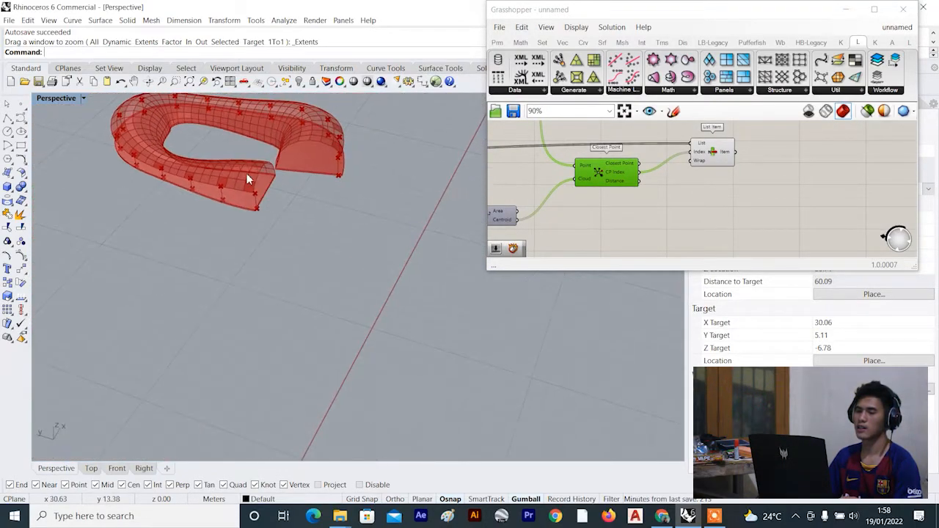
scroll(233, 182, "up", 10)
Add a Deconstruct Brep component after List Item and connect List Item's Item output to its Brep input.
left_click(718, 163)
right_click_drag(713, 169, 674, 178)
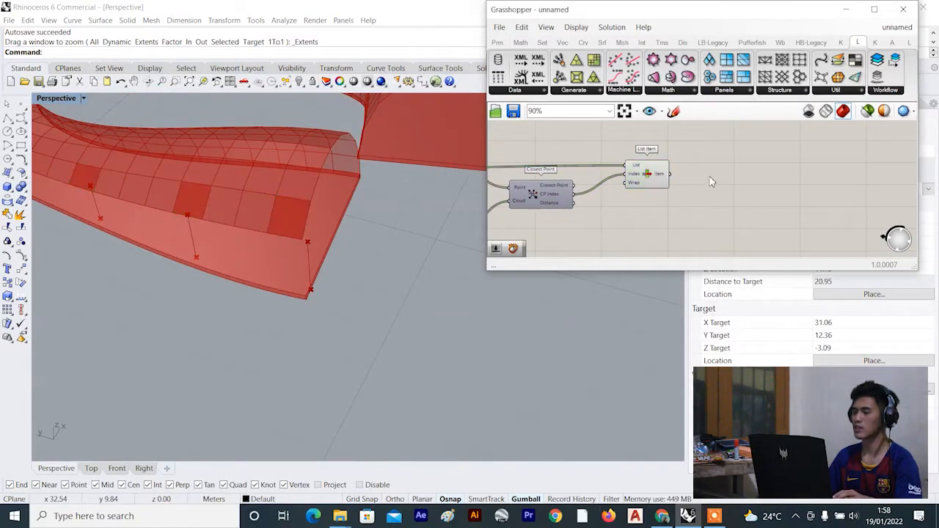
double_click(709, 178)
type("DOC")
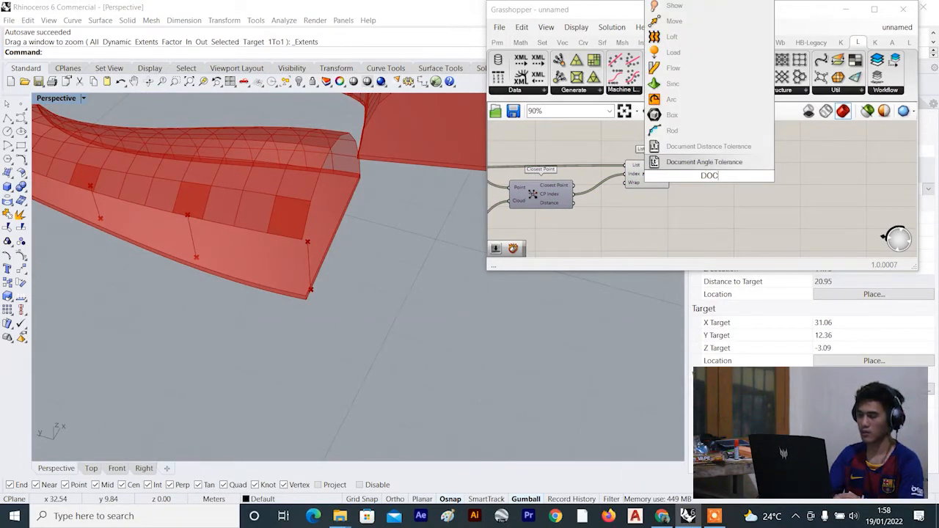
key("BackSpace")
key("BackSpace")
type("ECON")
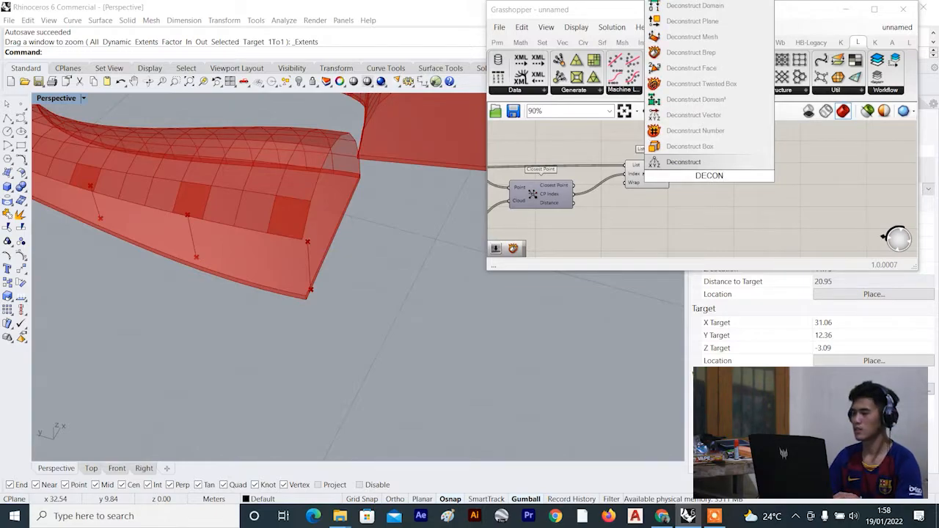
left_click(693, 53)
left_click_drag(724, 184, 728, 187)
left_click_drag(660, 183, 709, 191)
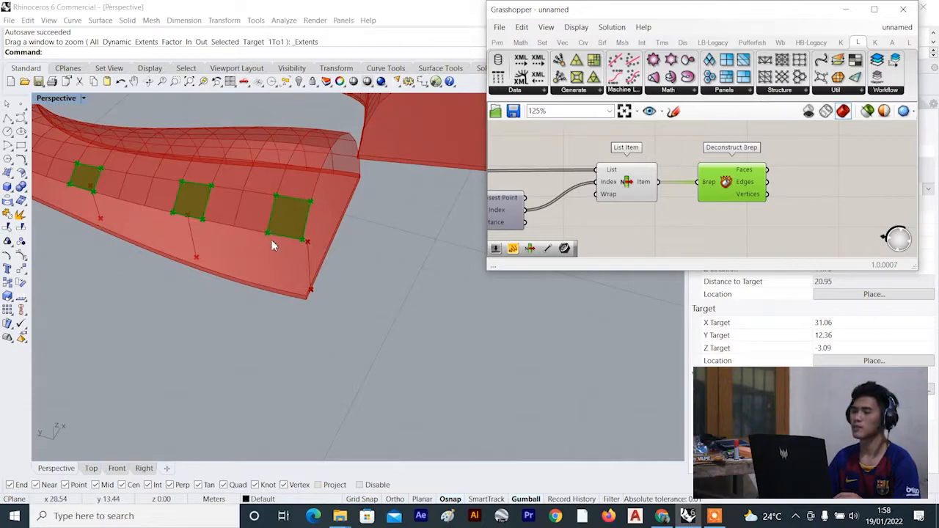
Turn off List Item's preview and highlight Deconstruct Brep to inspect the panel corners near each vertical line.
scroll(280, 211, "up", 2)
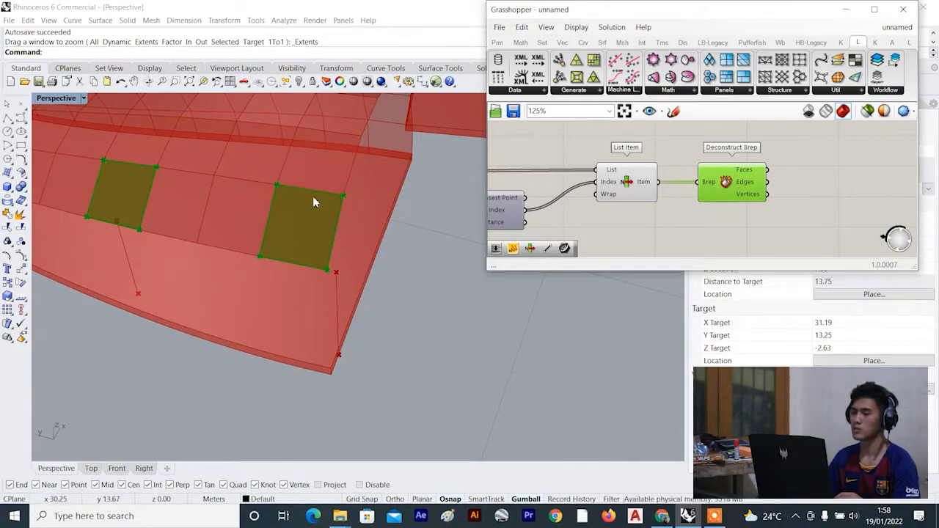
scroll(306, 224, "down", 2)
scroll(306, 224, "down", 10)
right_click_drag(306, 224, 304, 195)
scroll(285, 215, "up", 8)
scroll(304, 194, "up", 4)
left_click(643, 167)
middle_click(664, 133)
left_click(691, 143)
left_click(678, 154)
left_click(718, 189)
right_click_drag(408, 250, 346, 254)
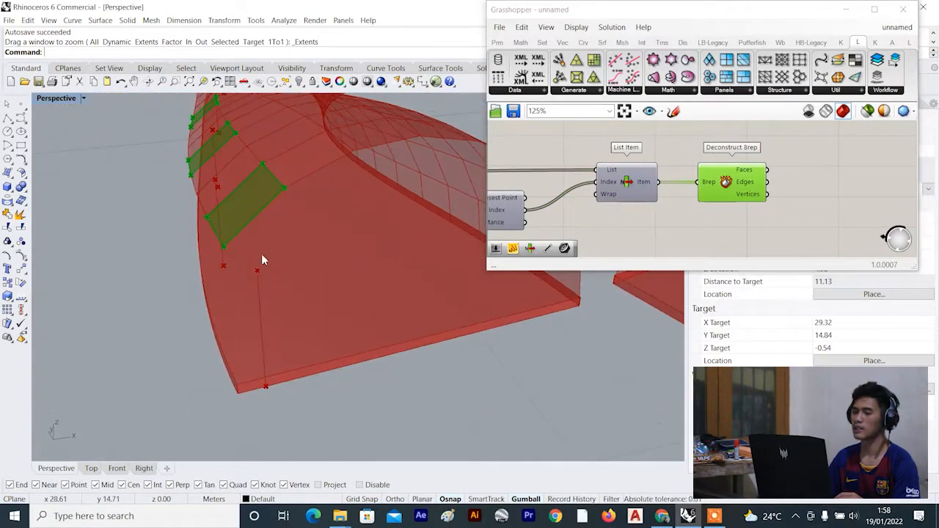
right_click_drag(245, 257, 296, 286)
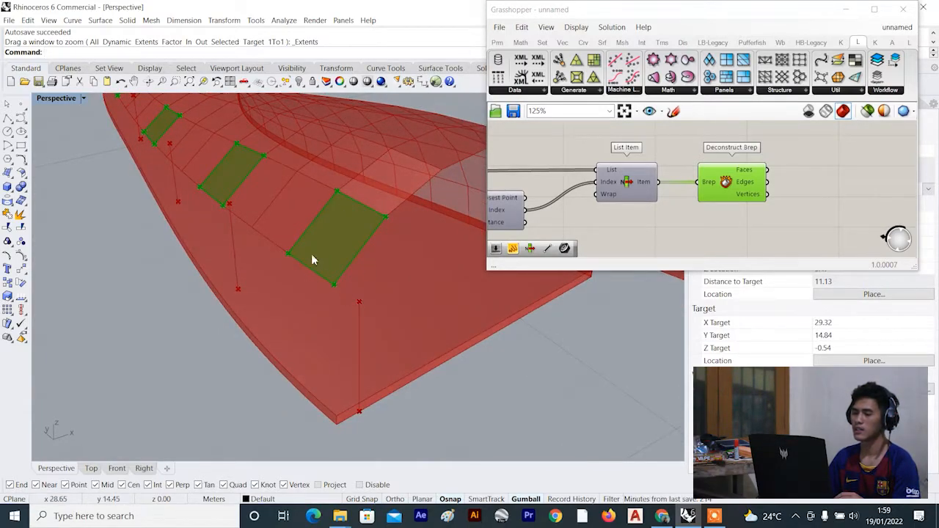
Move Deconstruct Brep slightly closer to List Item and place a two-point Line component above it.
left_click_drag(734, 192, 715, 193)
scroll(715, 192, "down", 5)
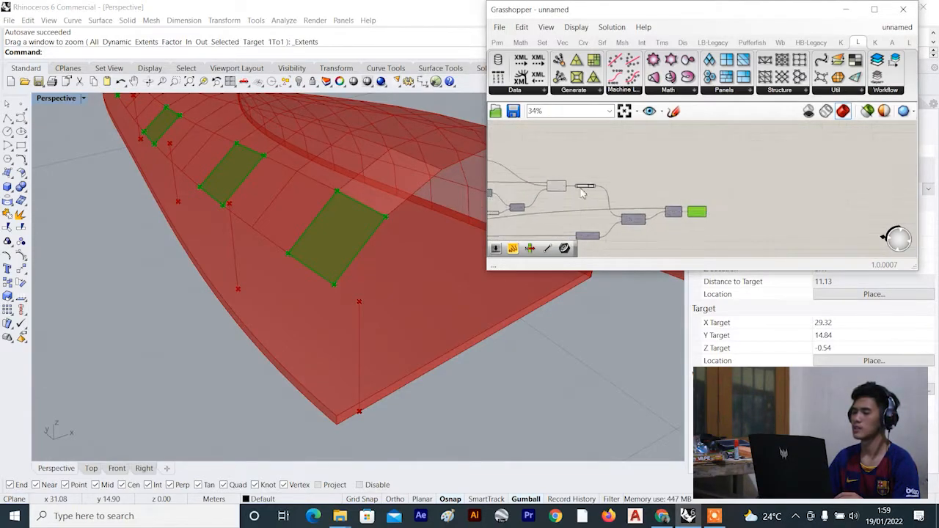
scroll(811, 189, "up", 3)
left_click(792, 186)
double_click(791, 184)
type("L")
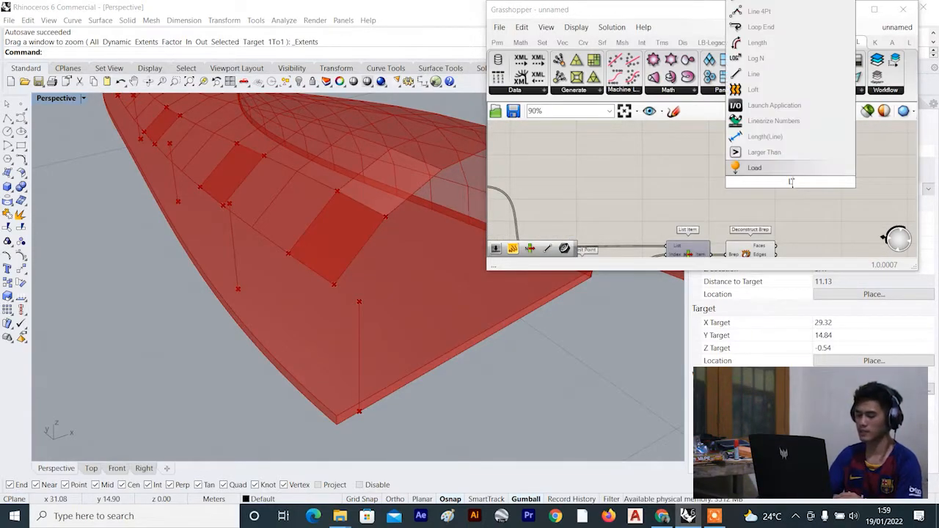
type("INE")
left_click(777, 153)
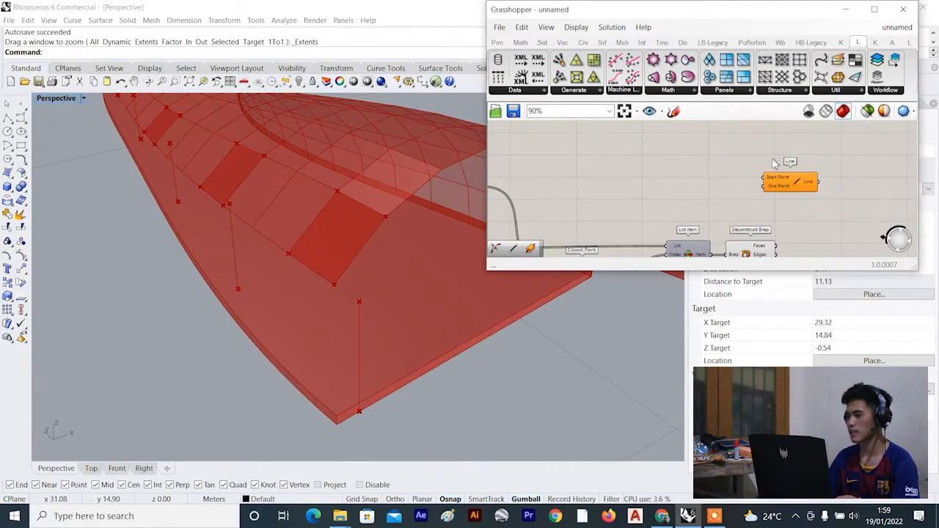
scroll(794, 179, "up", 3)
left_click_drag(795, 178, 713, 170)
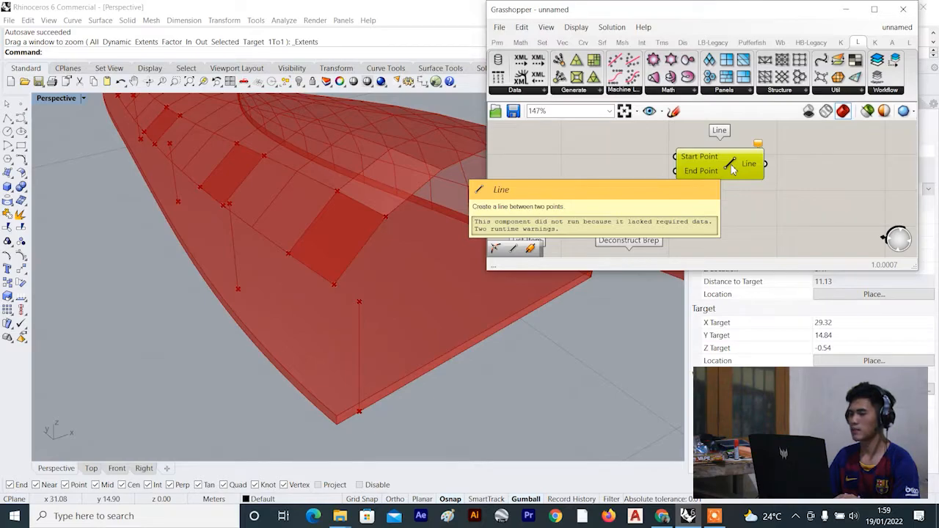
Highlight the Point On Curve component and examine its points at the upper ends of the vertical lines.
scroll(731, 168, "down", 4)
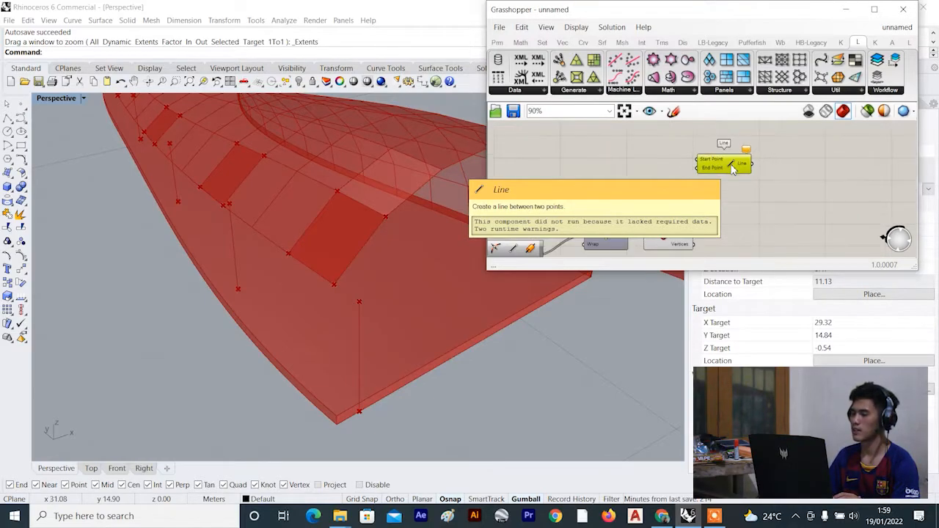
scroll(681, 183, "down", 2)
right_click_drag(680, 183, 716, 172)
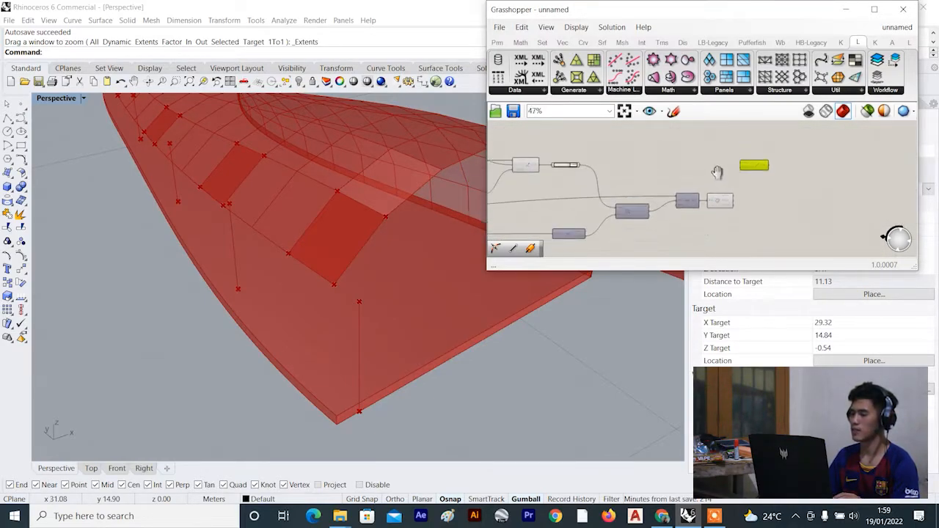
scroll(591, 178, "up", 5)
left_click(593, 170)
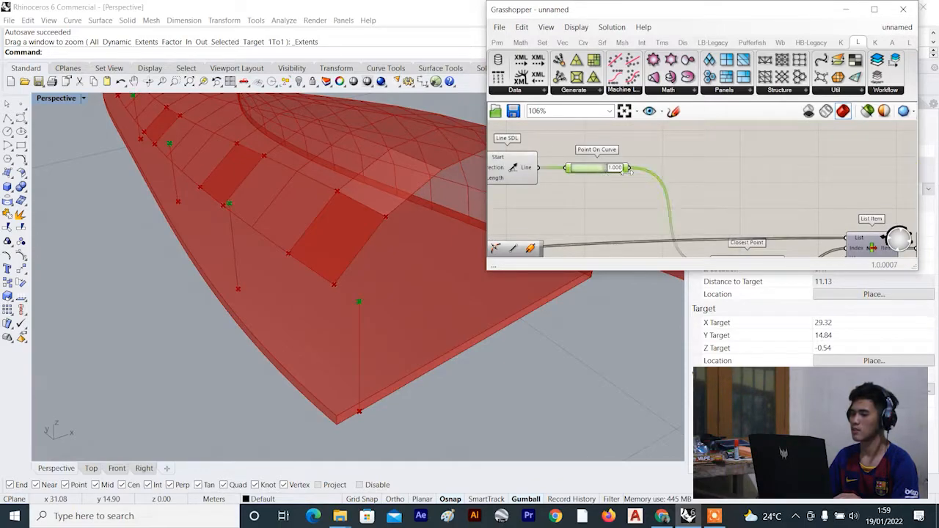
scroll(739, 173, "down", 4)
right_click_drag(739, 173, 644, 177)
scroll(811, 176, "up", 3)
scroll(767, 182, "up", 3)
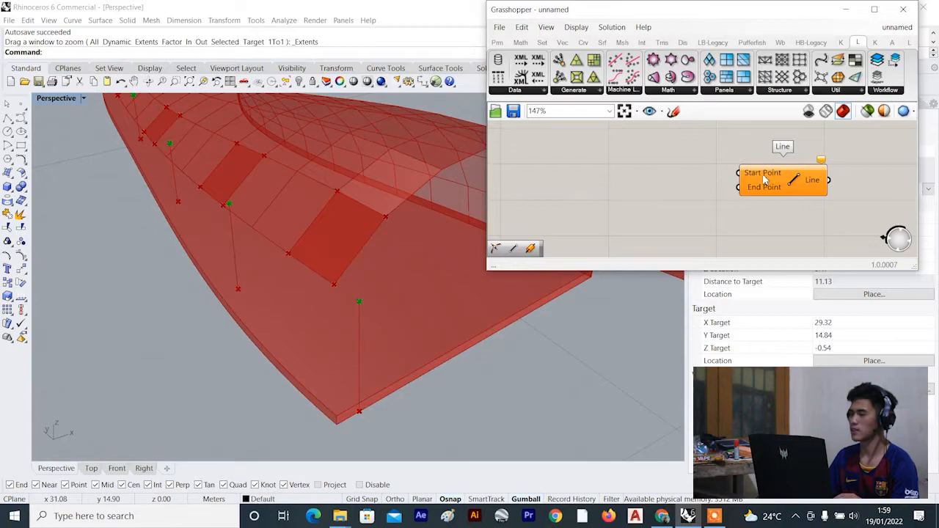
scroll(760, 187, "down", 4)
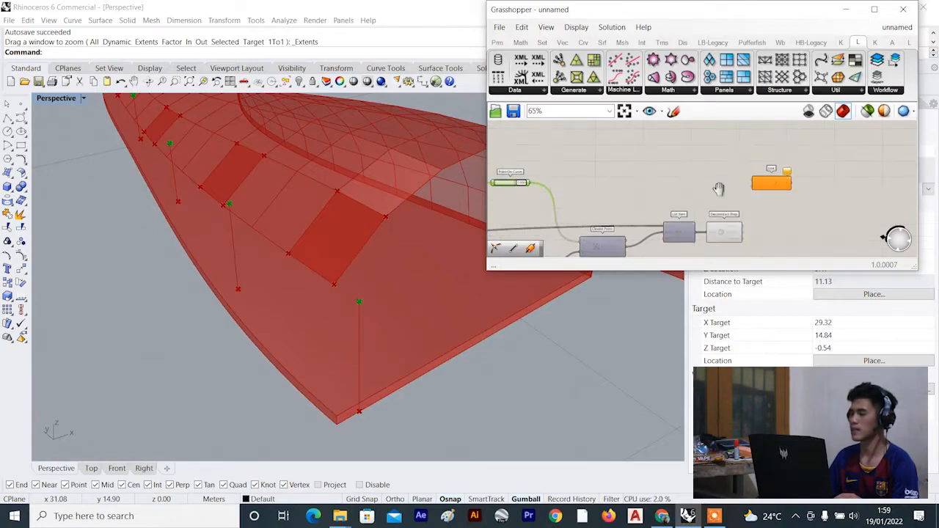
scroll(511, 186, "up", 3)
scroll(557, 161, "up", 2)
scroll(302, 242, "up", 5)
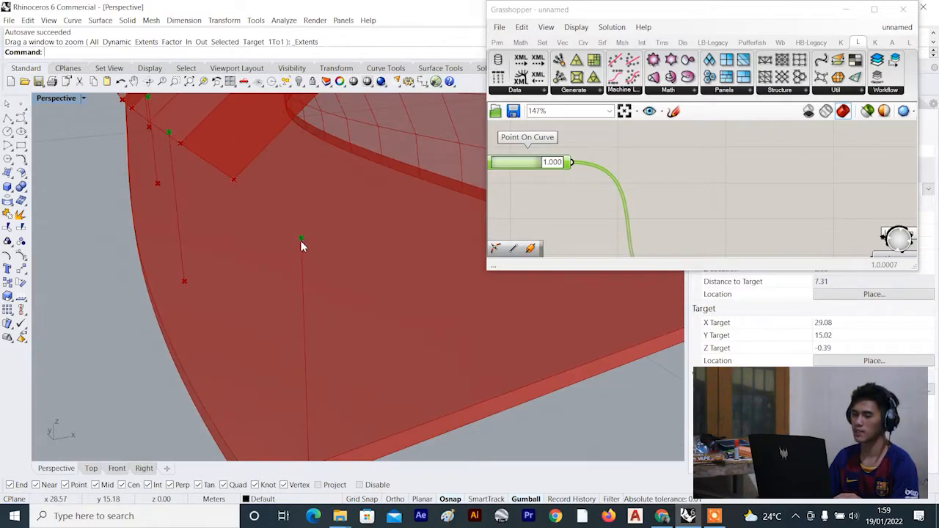
Connect the Point On Curve output to the Line component's Start Point input.
left_click(580, 164)
scroll(568, 163, "down", 5)
scroll(814, 162, "up", 4)
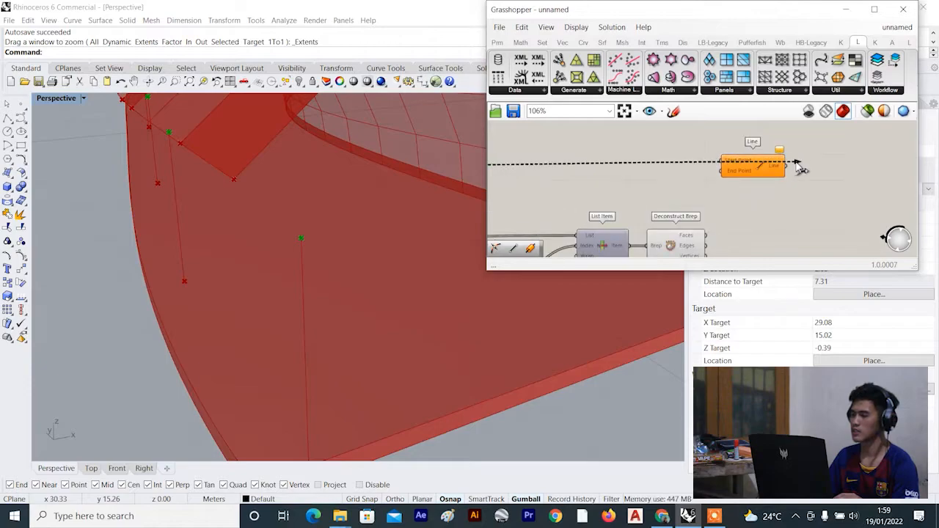
left_click_drag(753, 174, 797, 185)
Connect Deconstruct Brep's Vertices output to Line's End Point input and view the generated lines across the roof.
scroll(776, 208, "down", 4)
scroll(682, 211, "up", 4)
left_click(647, 222)
scroll(662, 231, "up", 1)
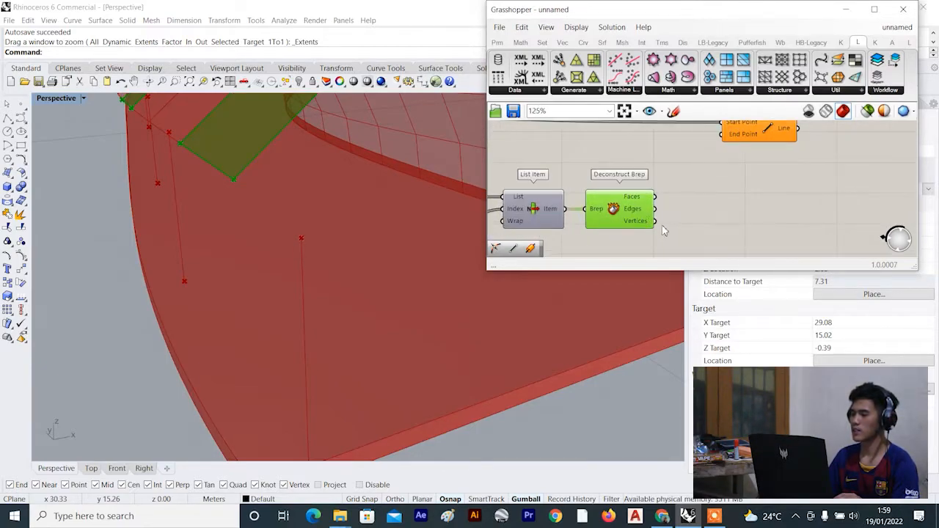
scroll(454, 209, "down", 4)
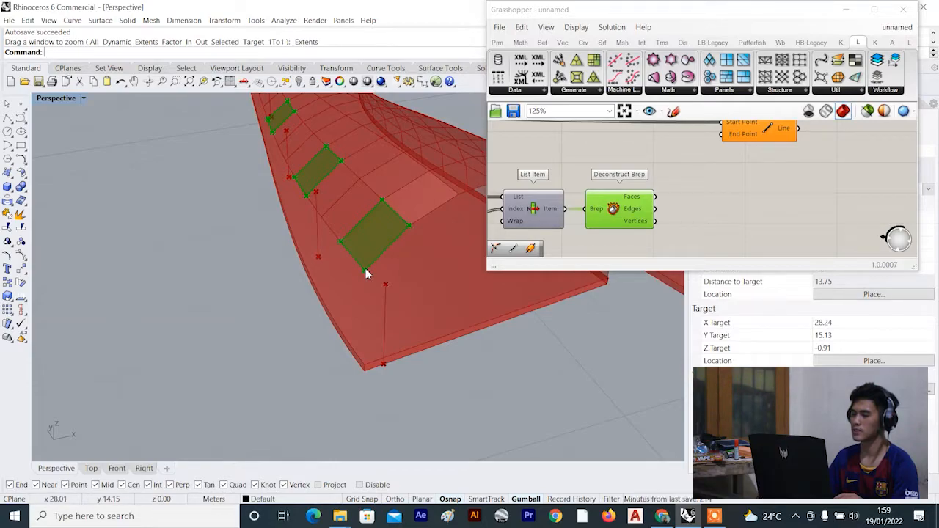
scroll(365, 267, "up", 4)
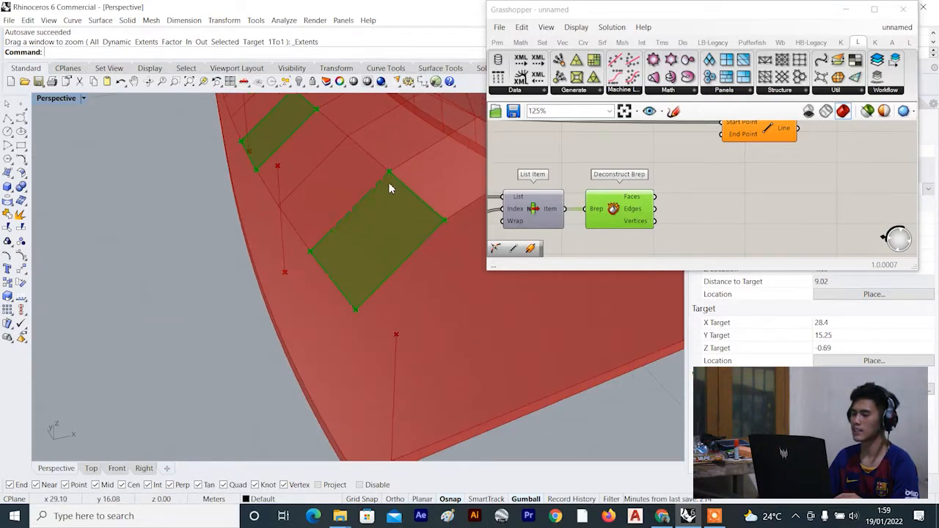
scroll(388, 187, "down", 3)
scroll(400, 147, "up", 3)
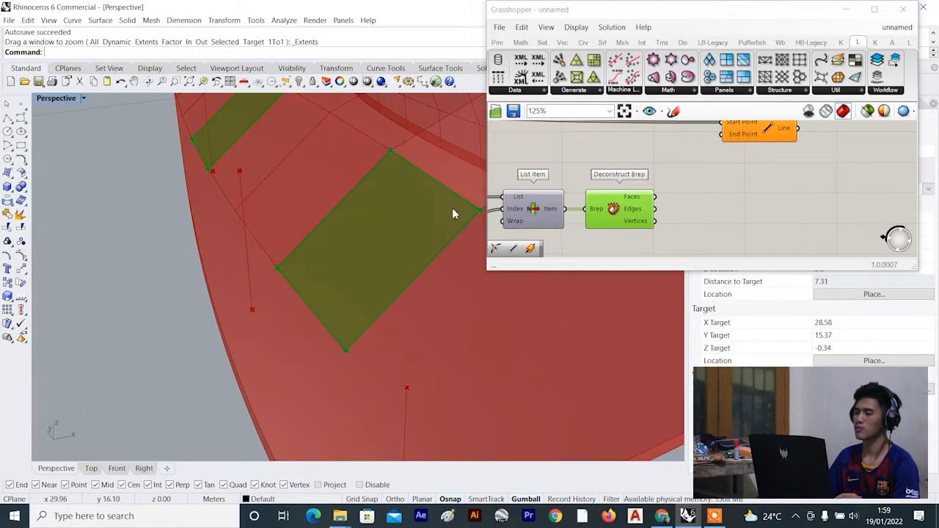
left_click_drag(657, 228, 724, 141)
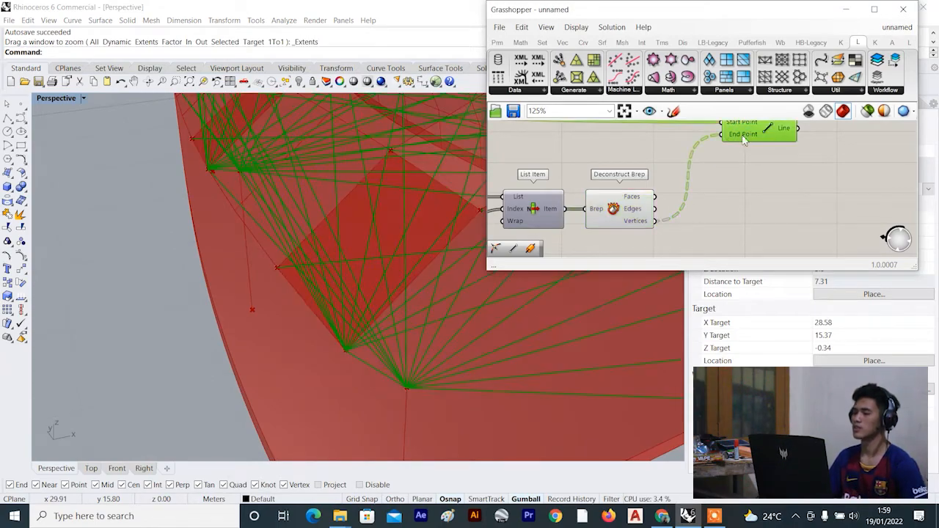
scroll(279, 273, "down", 6)
right_click_drag(299, 268, 304, 286)
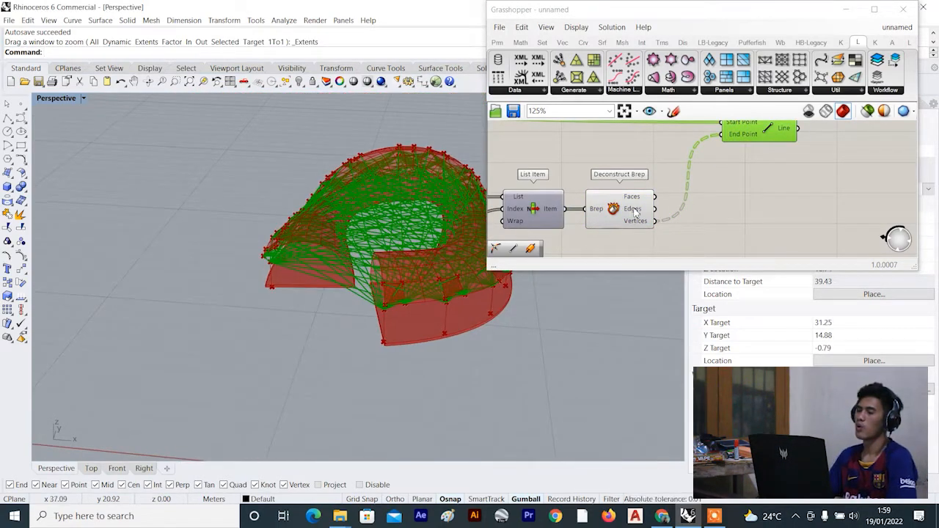
Examine the lines generated between the vertical line ends and the roof panel vertices from several angles.
left_click(661, 209)
scroll(367, 223, "up", 2)
scroll(665, 174, "up", 2)
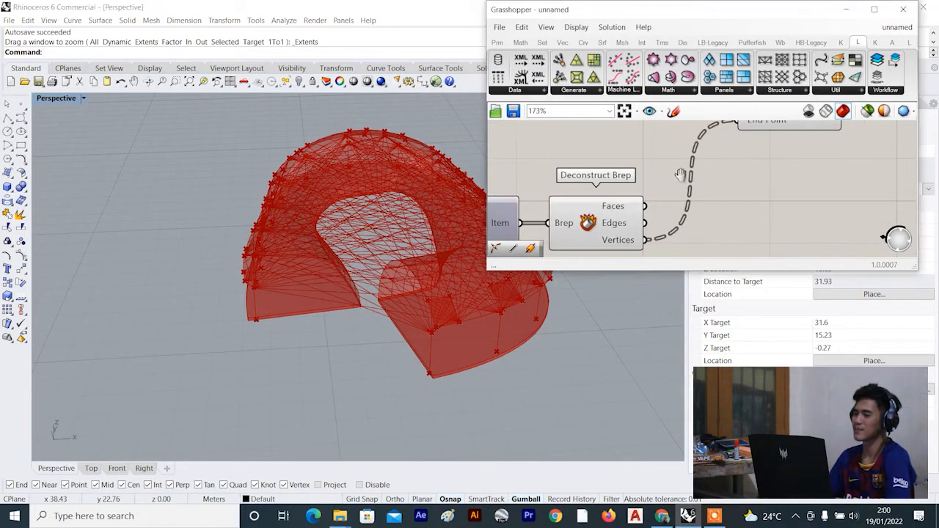
left_click(773, 167)
left_click(674, 183)
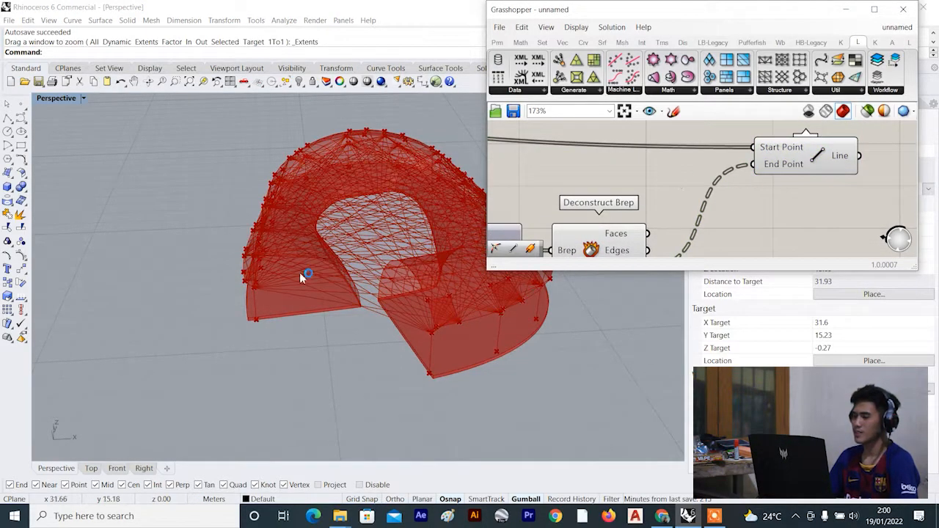
scroll(299, 272, "down", 4)
right_click_drag(299, 272, 230, 286)
scroll(282, 269, "up", 6)
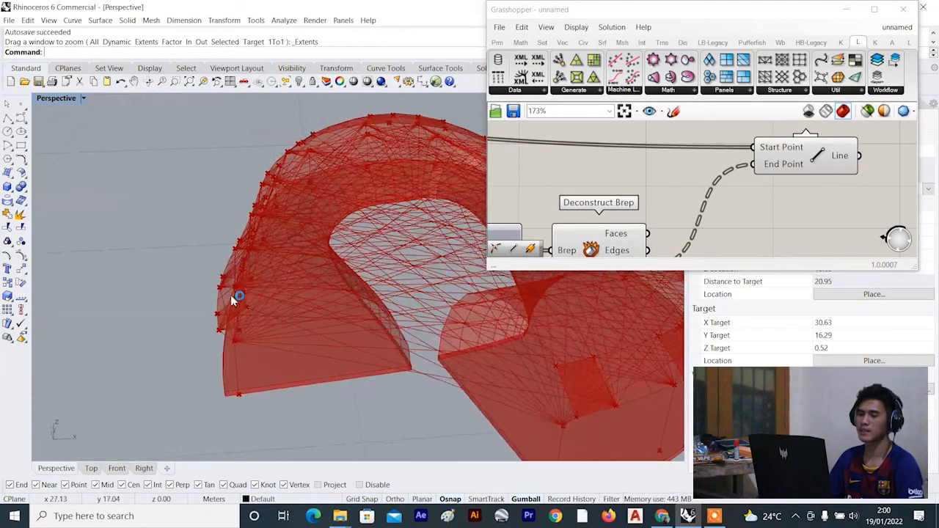
scroll(231, 286, "up", 6)
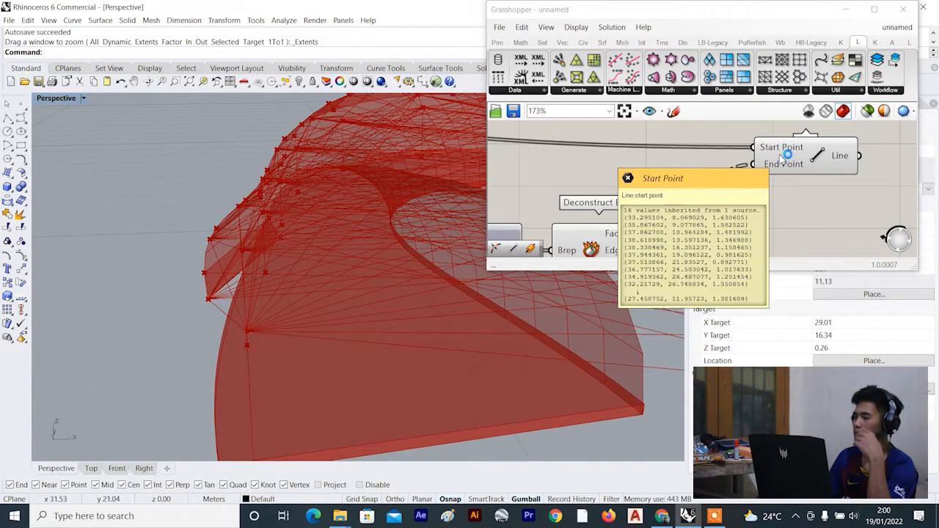
Shift the Line component slightly and inspect its Start Point and End Point inputs alongside the Deconstruct Brep outputs.
scroll(759, 158, "down", 1)
left_click_drag(759, 157, 761, 173)
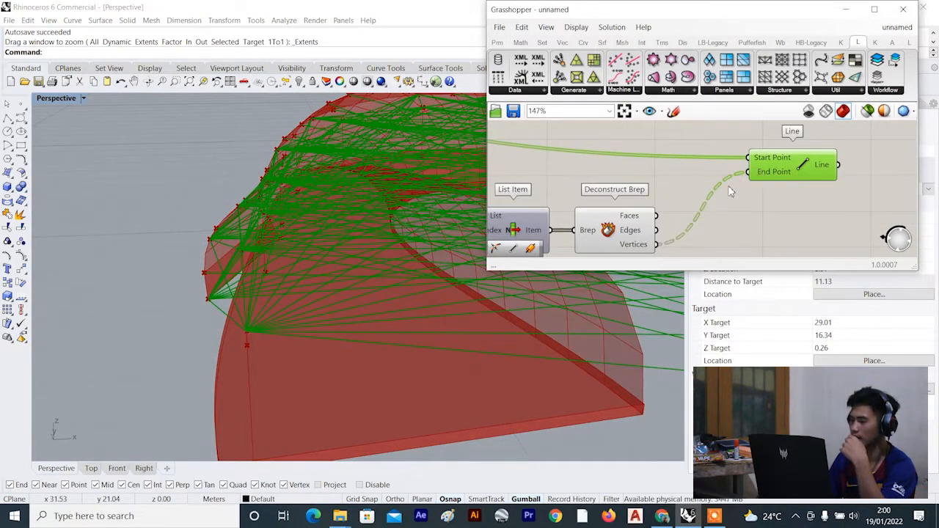
scroll(729, 189, "up", 2)
left_click(722, 204)
scroll(697, 200, "down", 3)
right_click_drag(675, 230, 636, 212)
scroll(636, 214, "up", 1)
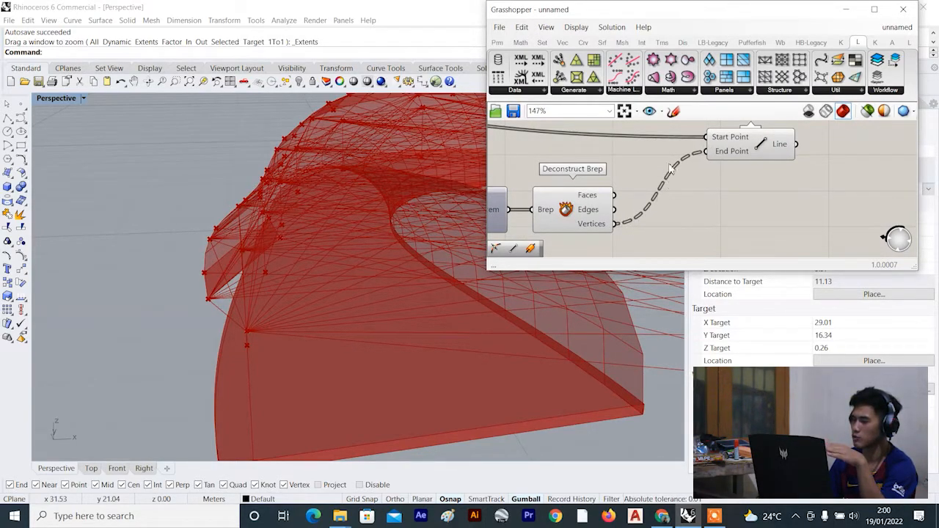
scroll(700, 150, "up", 1)
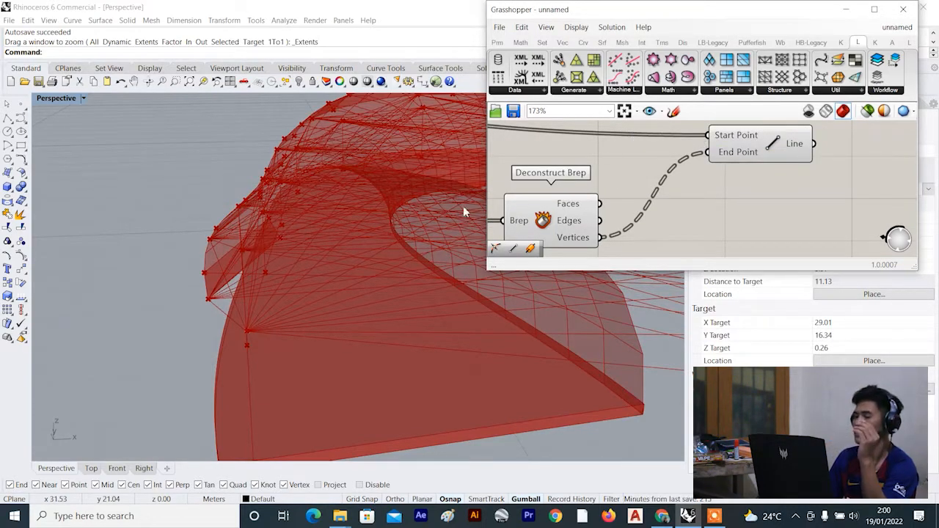
scroll(262, 252, "down", 8)
scroll(258, 245, "up", 4)
right_click_drag(262, 252, 255, 240)
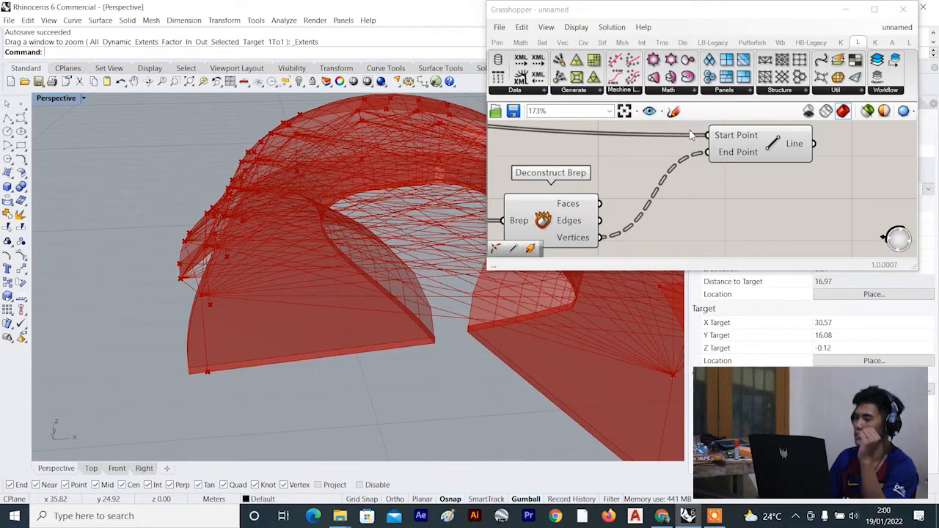
right_click_drag(632, 147, 633, 179)
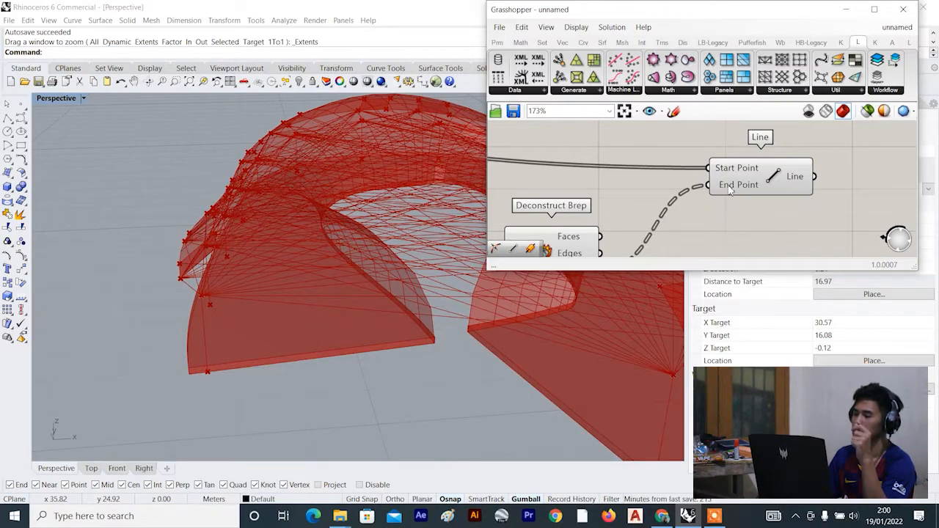
scroll(713, 192, "down", 3)
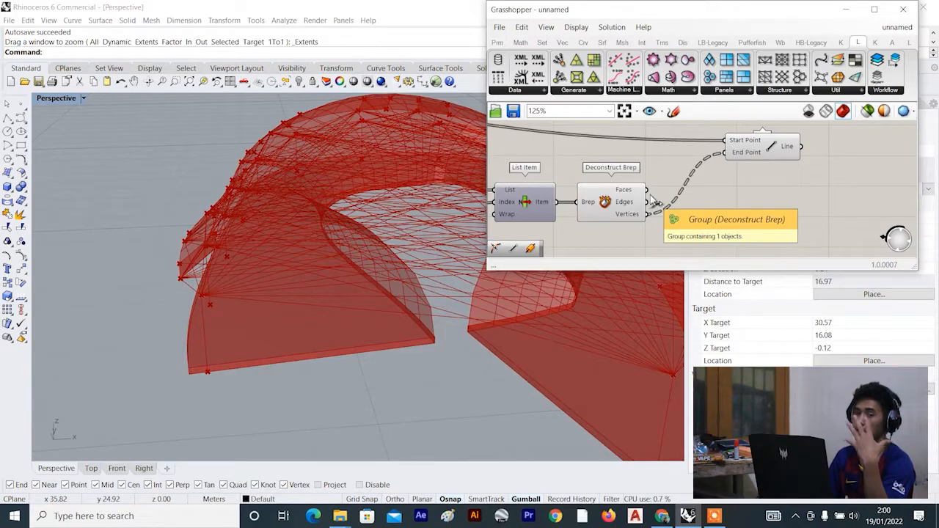
right_click_drag(652, 208, 638, 207)
scroll(754, 142, "up", 3)
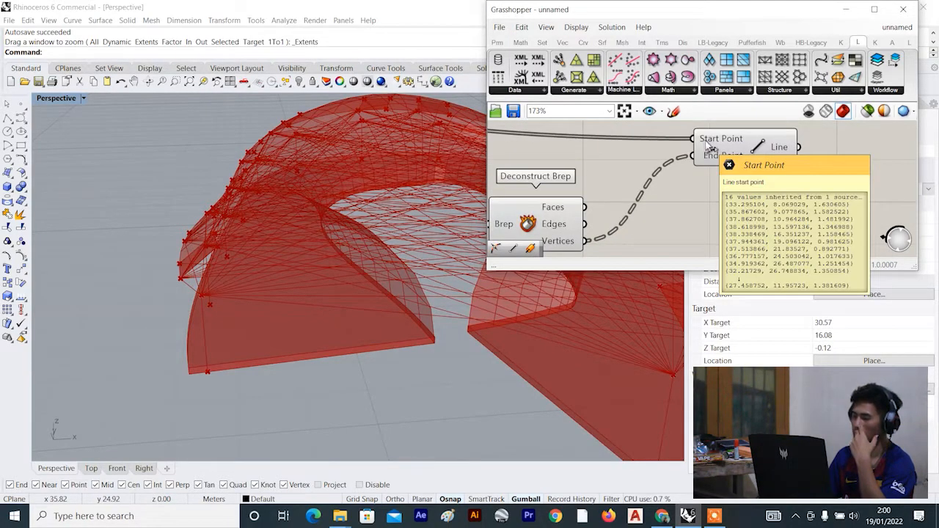
Graft the Line component's Start Point input and check the branch lines from the vertical line ends to the panel corners.
left_click_drag(710, 163, 711, 179)
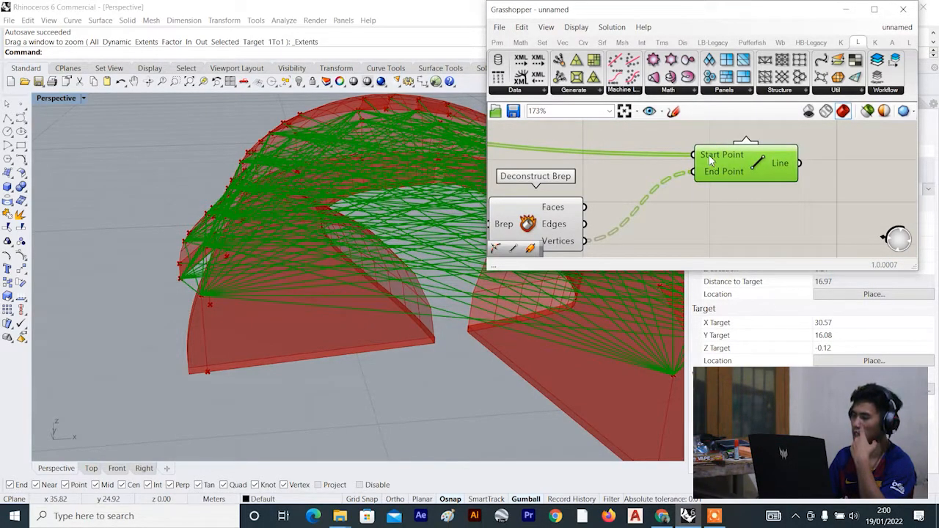
scroll(710, 161, "up", 3)
left_click(691, 140)
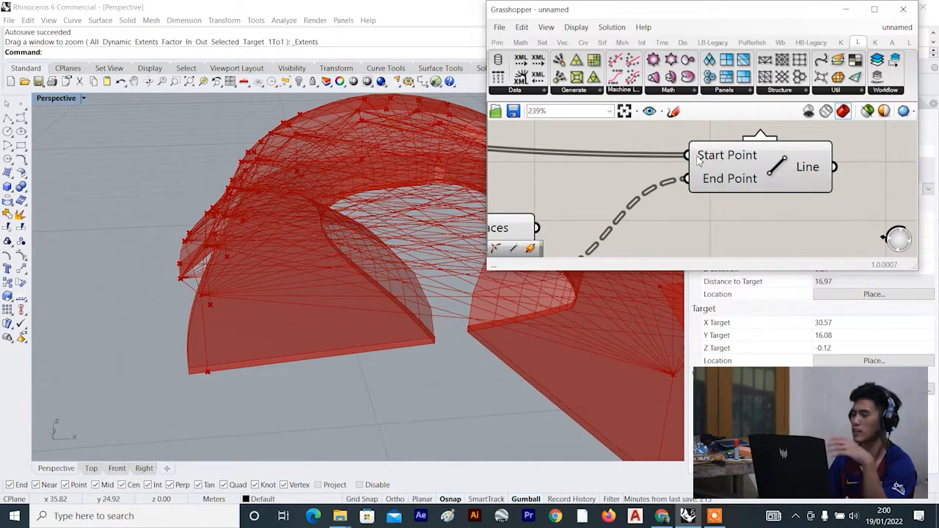
mouse_move(698, 161)
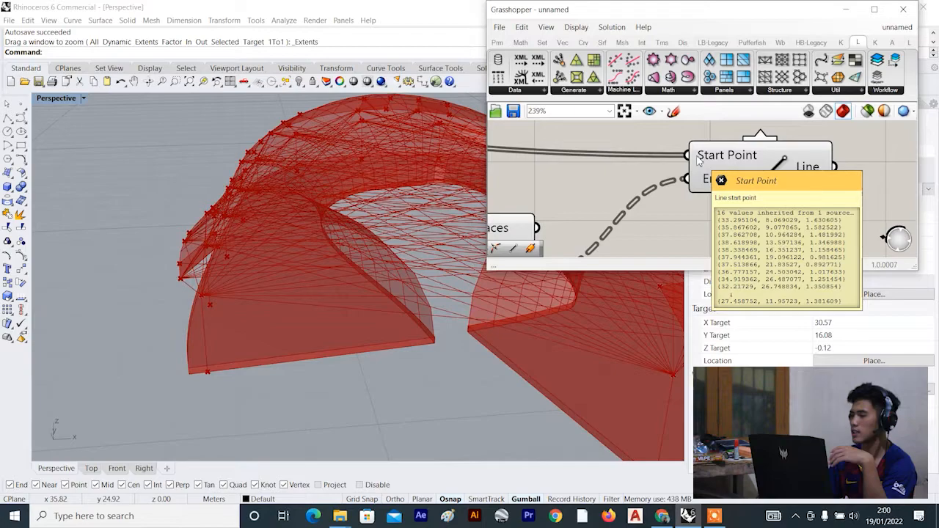
right_click(699, 161)
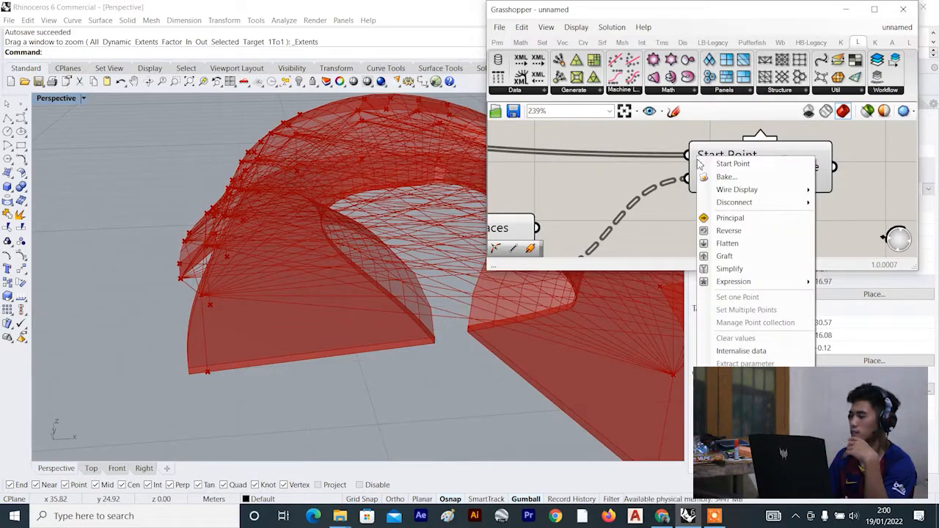
left_click(713, 256)
right_click_drag(396, 253, 328, 257)
scroll(328, 256, "up", 5)
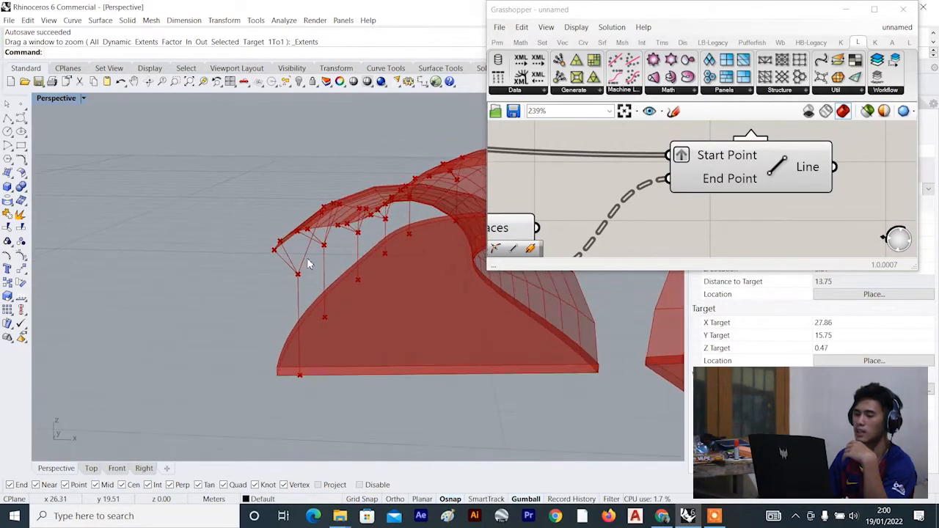
right_click_drag(328, 239, 323, 237)
scroll(743, 159, "down", 5)
Turn off the preview of the Deconstruct Brep component.
right_click_drag(581, 174, 666, 180)
scroll(666, 180, "down", 4)
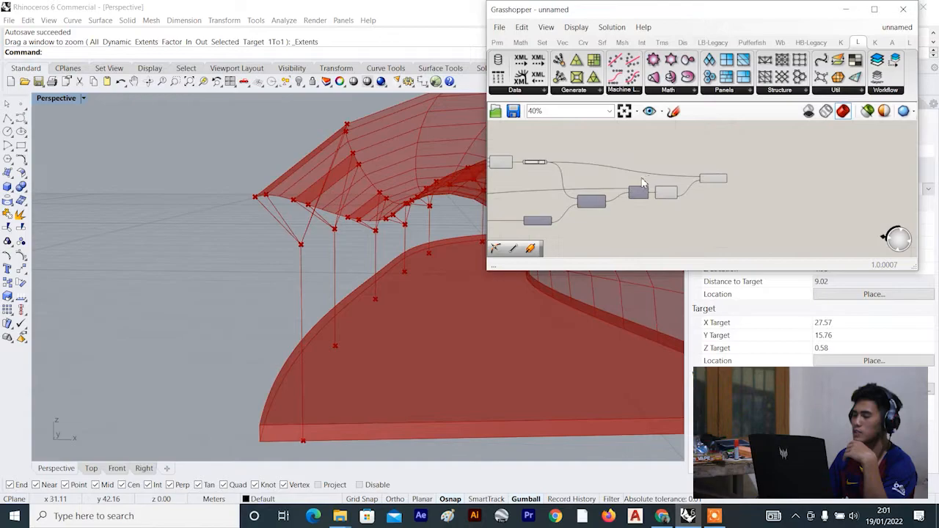
scroll(643, 179, "up", 3)
left_click(685, 195)
right_click(690, 141)
left_click(723, 161)
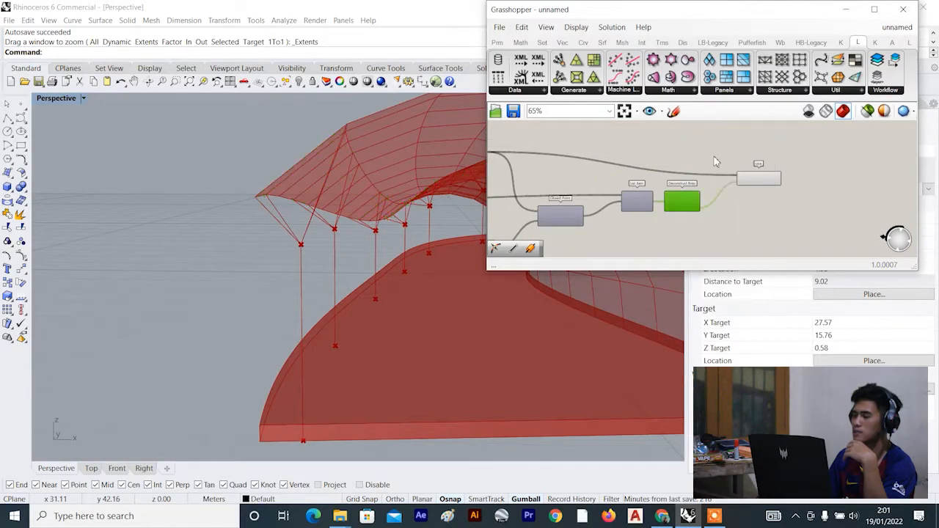
Try 0.1 on the number slider feeding the Multiplication component's B input and settle on 0.6.
scroll(662, 172, "down", 2)
scroll(544, 165, "up", 4)
right_click_drag(547, 163, 713, 159)
scroll(702, 172, "down", 3)
scroll(664, 177, "up", 2)
scroll(661, 176, "up", 2)
scroll(640, 172, "down", 4)
scroll(669, 192, "up", 6)
right_click_drag(643, 172, 709, 170)
scroll(604, 197, "up", 2)
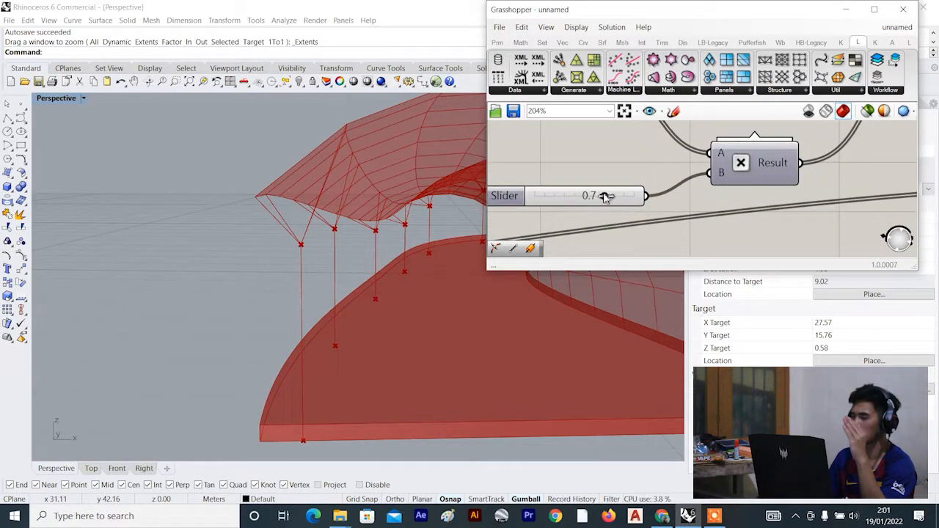
left_click_drag(603, 197, 544, 198)
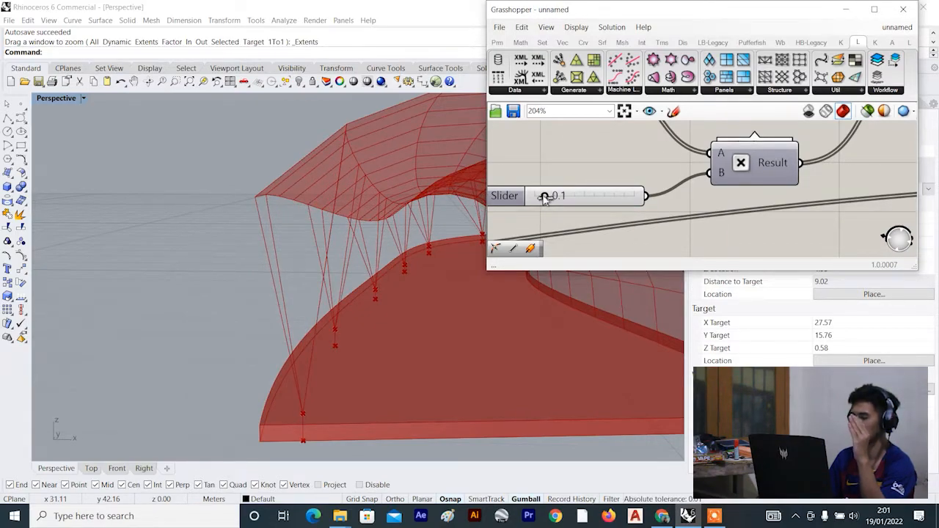
left_click_drag(556, 198, 594, 199)
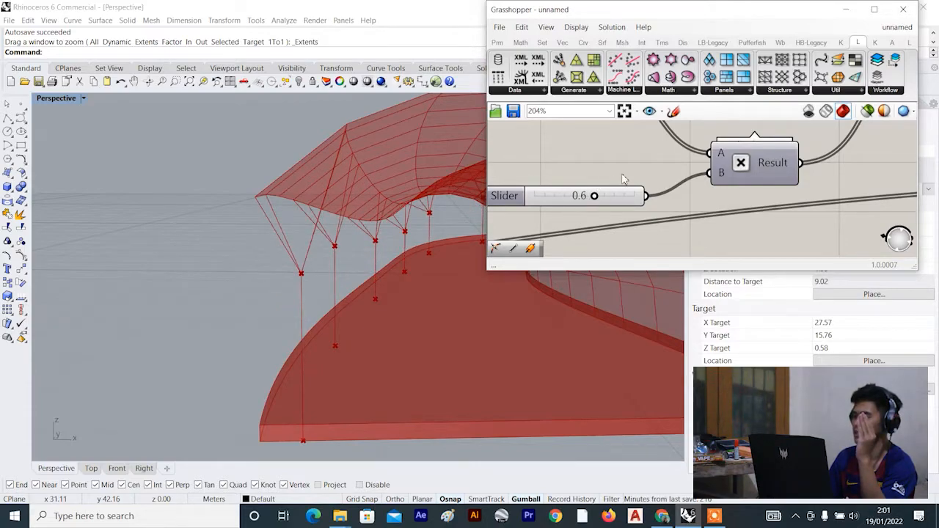
Highlight Line SDL to identify the vertical lines and turn off the preview of the Point On Curve component.
scroll(622, 179, "down", 5)
left_click(827, 180)
scroll(827, 180, "down", 5)
left_click(590, 167)
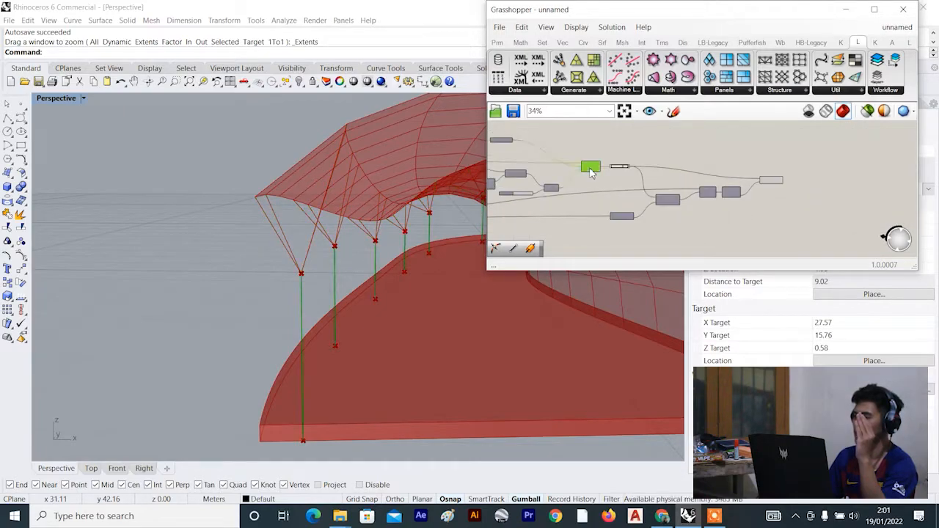
scroll(612, 141, "up", 5)
left_click(635, 184)
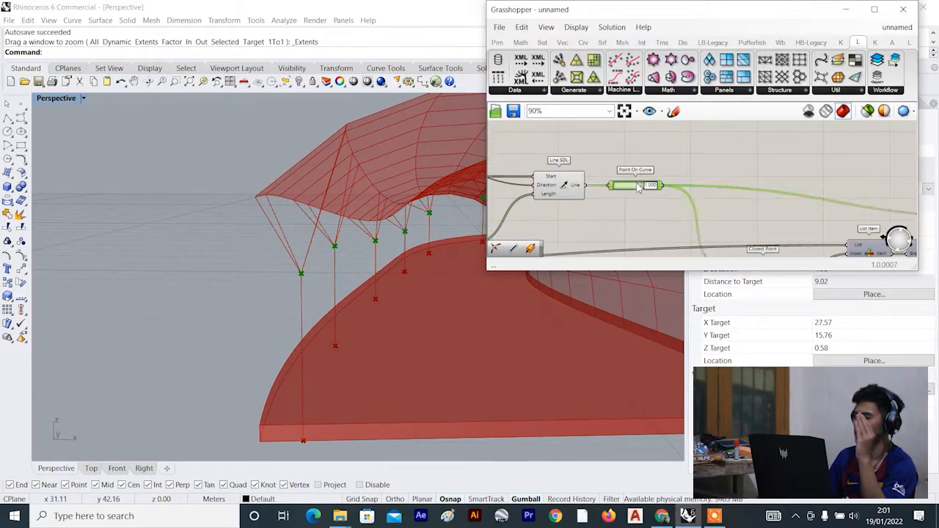
right_click(693, 138)
left_click(719, 159)
scroll(713, 159, "down", 3)
scroll(367, 222, "down", 2)
scroll(711, 159, "down", 3)
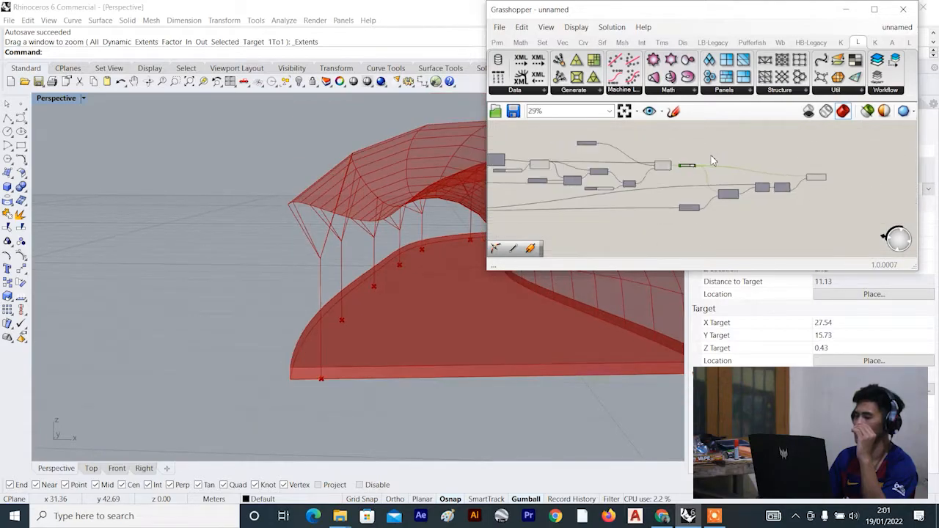
Turn off the preview of the component that generates the points at the base of the vertical lines.
scroll(528, 165, "up", 3)
left_click(591, 163)
right_click(605, 134)
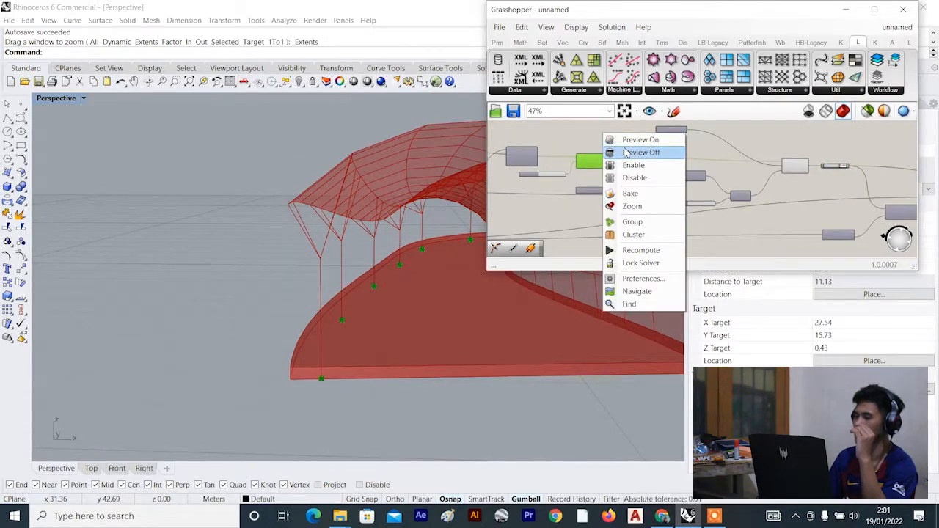
left_click(625, 152)
Highlight the Line SDL component and examine the vertical column lines beneath the roof branches.
scroll(665, 169, "up", 2)
scroll(665, 169, "up", 2)
left_click(628, 154)
scroll(398, 250, "down", 3)
scroll(398, 250, "up", 4)
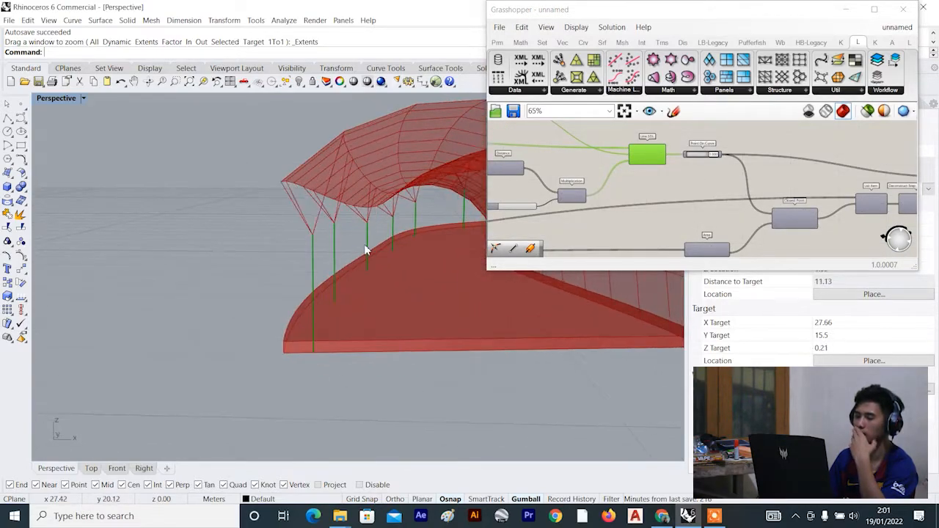
scroll(344, 251, "up", 3)
scroll(660, 176, "up", 2)
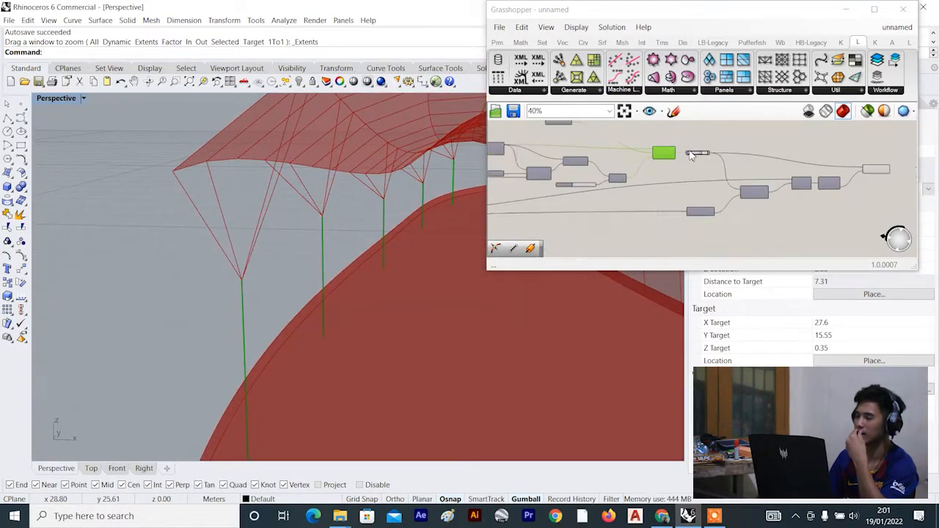
scroll(613, 202, "up", 3)
left_click(706, 153)
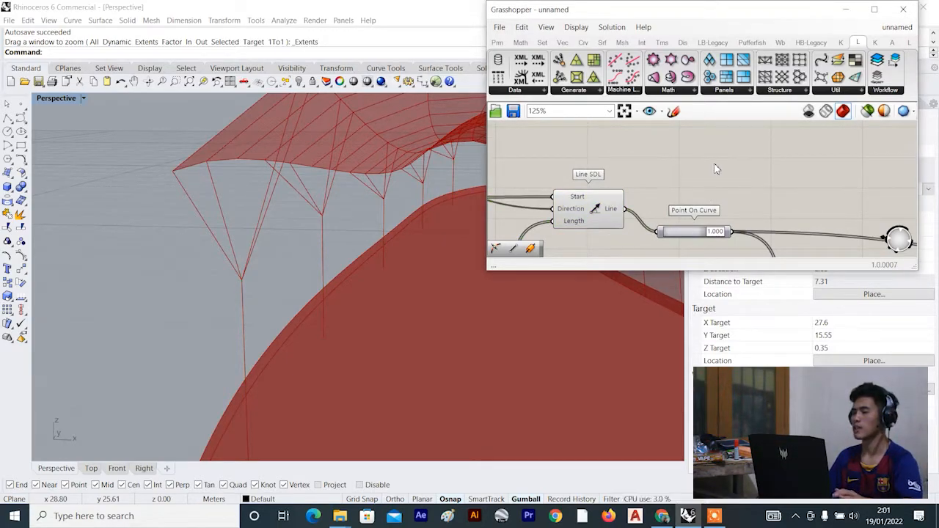
Place a Pipe component above Point On Curve and connect Line SDL's Line output to its Curve input.
double_click(715, 163)
type("PIPE")
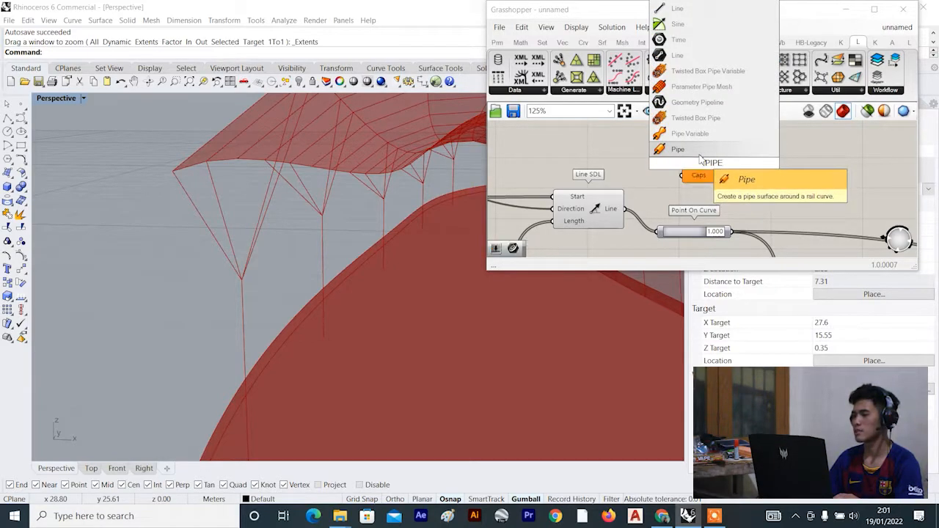
key("Return")
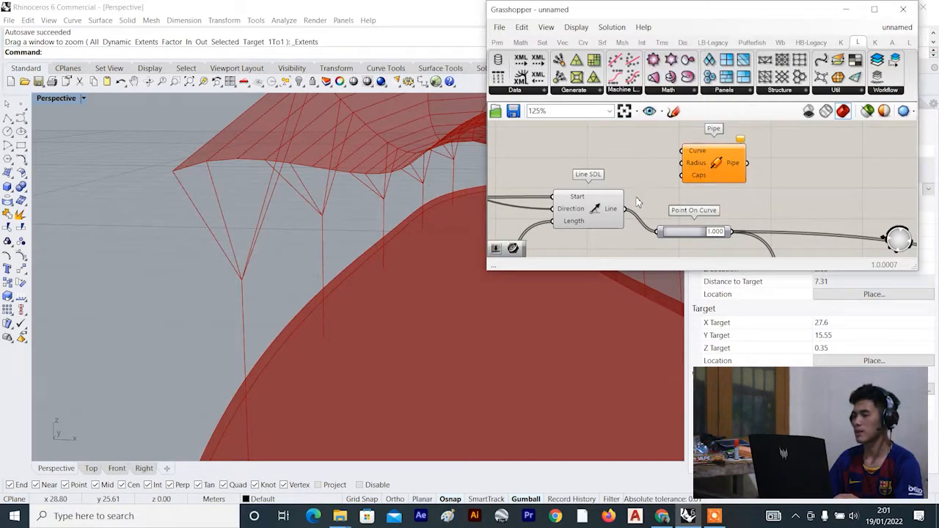
left_click_drag(624, 209, 731, 152)
Add a number slider set to 0.05 and connect it to the Pipe component's Radius input.
scroll(723, 162, "down", 6)
right_click_drag(721, 163, 699, 168)
scroll(673, 159, "up", 6)
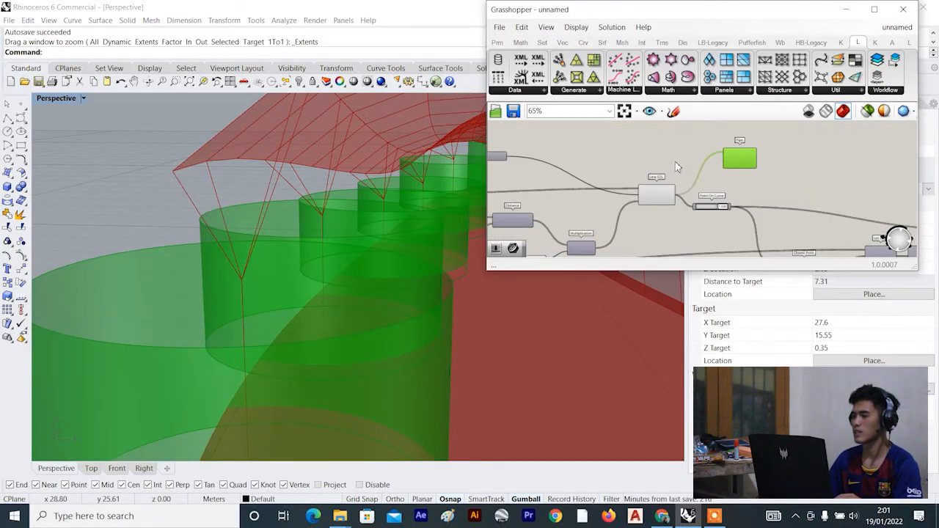
double_click(667, 162)
type("0")
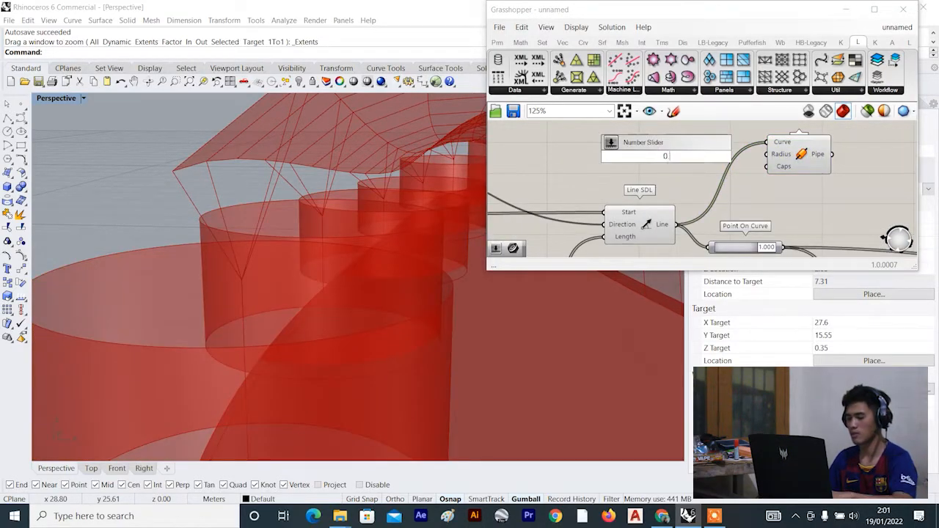
type(".05")
key("Return")
scroll(728, 153, "up", 3)
left_click_drag(728, 157, 813, 163)
Turn off the preview of the Line SDL component and bring the Pipe component's inputs into view.
scroll(818, 169, "down", 5)
scroll(732, 192, "up", 3)
left_click(712, 188)
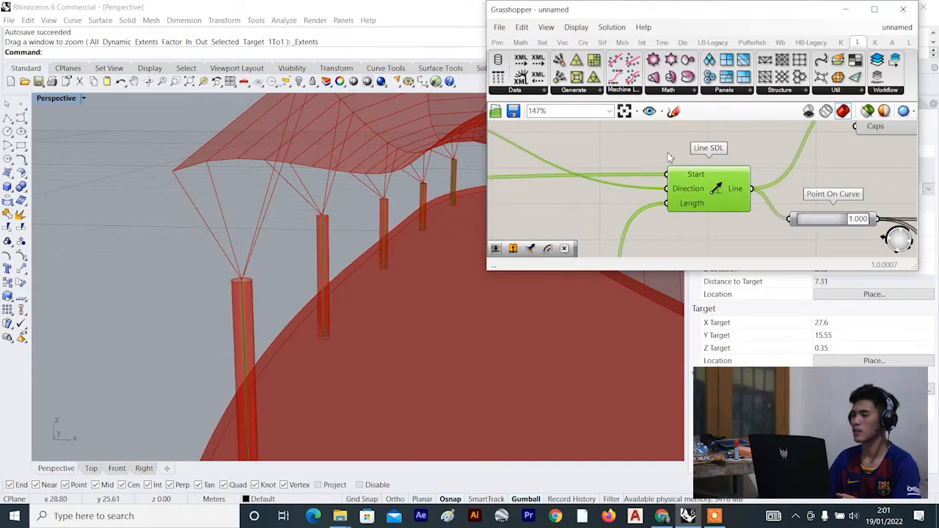
right_click(659, 151)
left_click(697, 169)
scroll(734, 179, "down", 2)
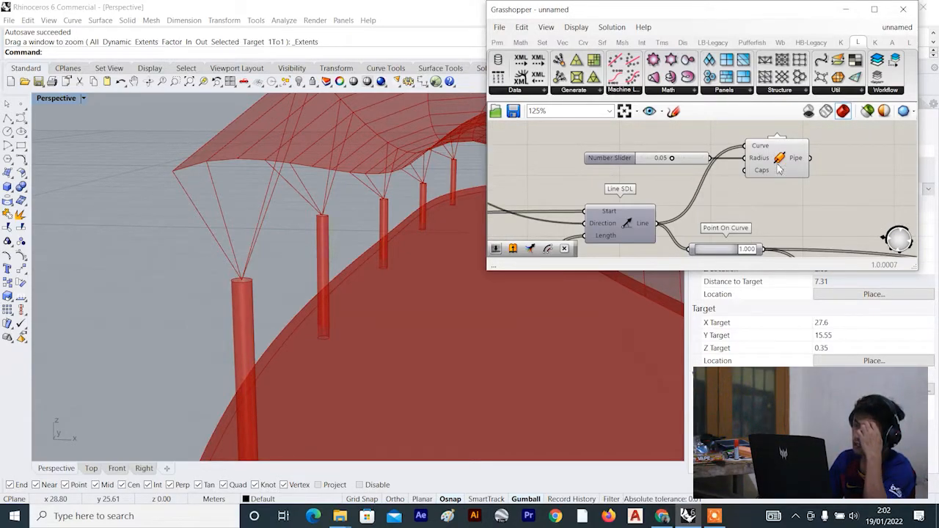
scroll(785, 165, "up", 4)
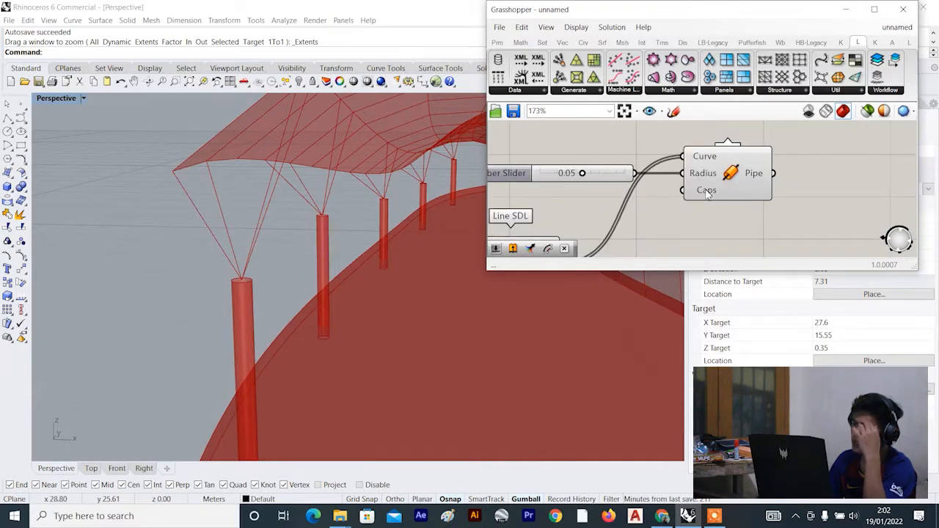
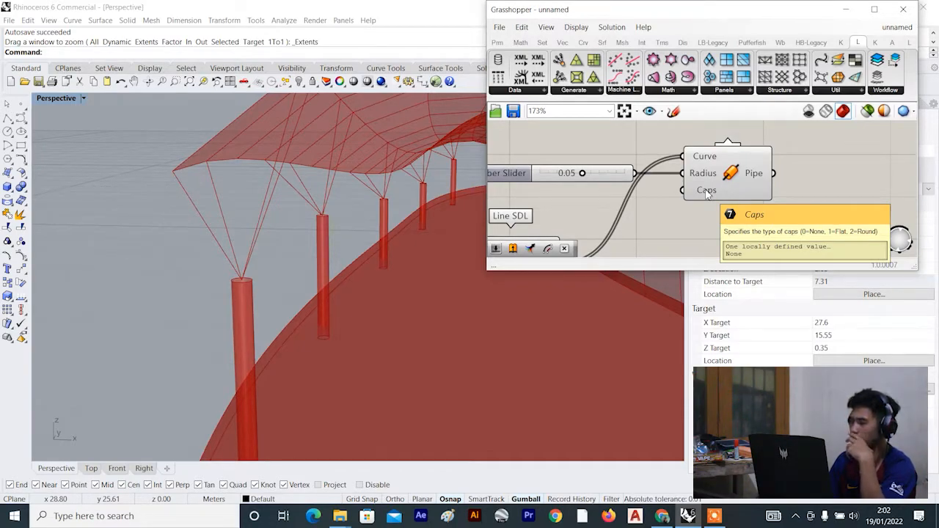
Add a number slider ranging from 0 to 2 and connect it to the column Pipe component's Caps input.
left_click(599, 176)
left_click(724, 184)
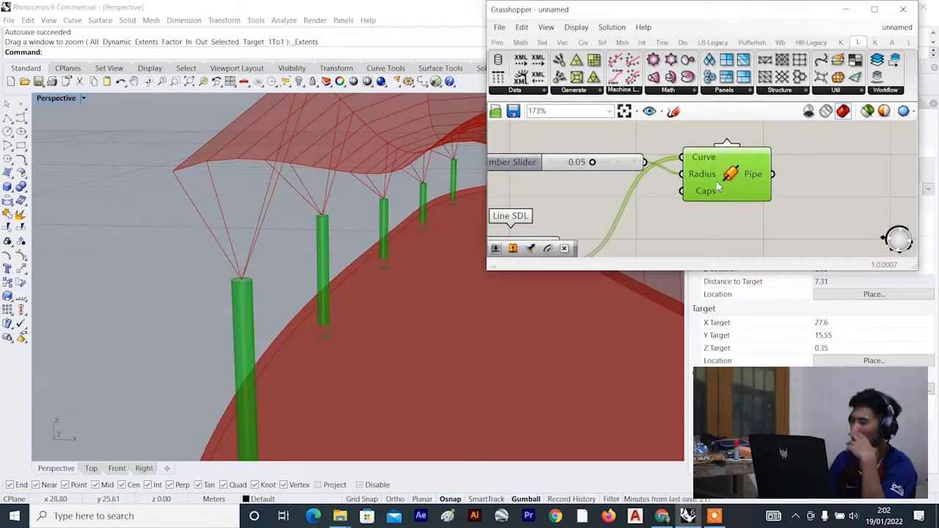
scroll(705, 197, "up", 2)
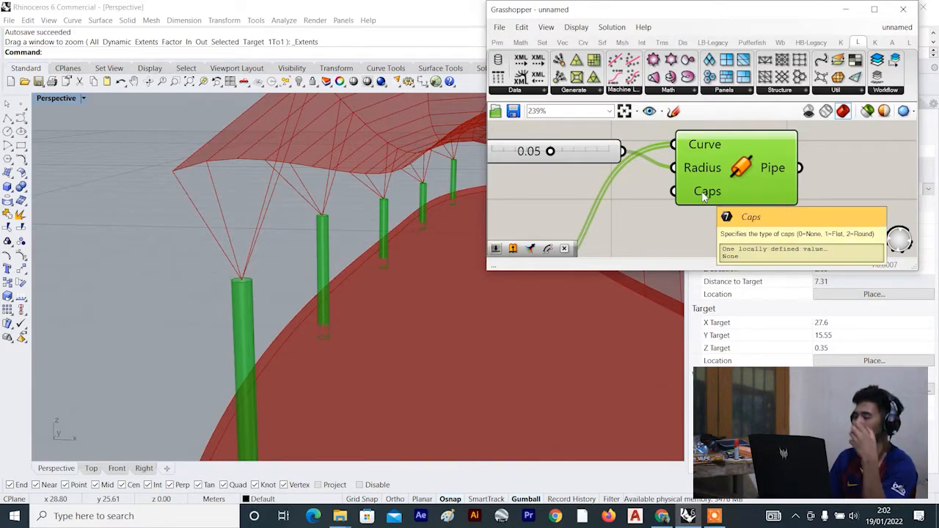
right_click_drag(698, 193, 750, 173)
double_click(566, 174)
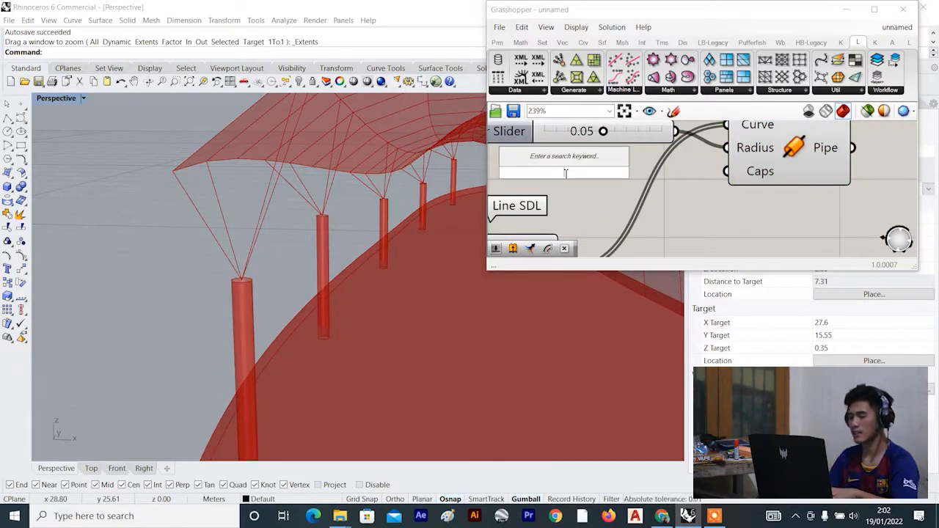
type("0")
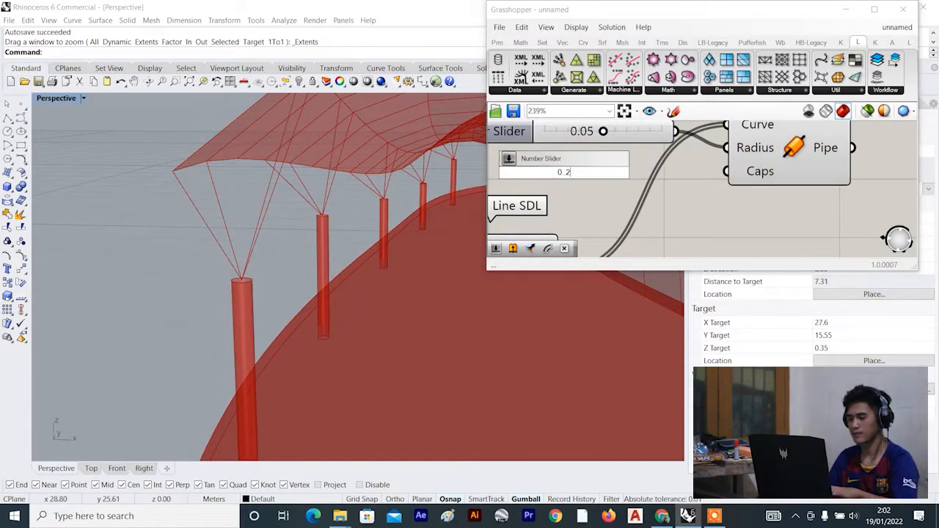
type(".2")
key("Return")
scroll(710, 183, "up", 1)
left_click_drag(696, 175, 786, 174)
Highlight the column Pipe component and examine the column pipe ends with the Caps value at 0.
left_click(598, 176)
right_click_drag(263, 219, 270, 365)
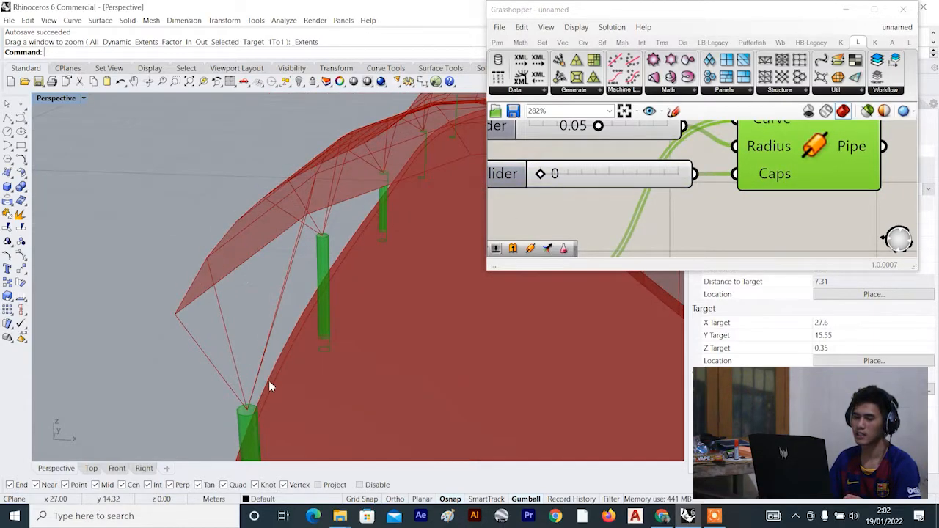
scroll(264, 343, "up", 2)
scroll(260, 340, "down", 6)
scroll(255, 363, "up", 6)
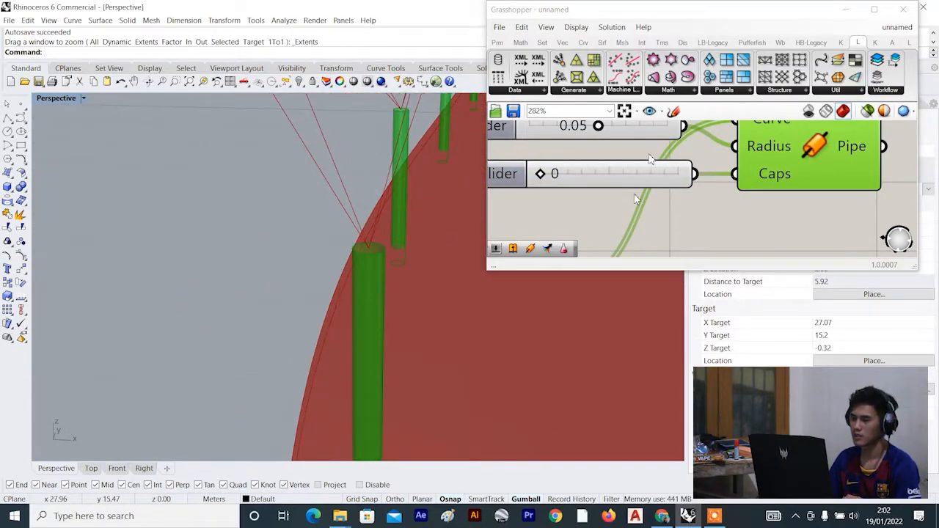
Raise the Caps slider one step to try flat caps and examine the column pipe ends.
left_click(581, 209)
scroll(541, 176, "up", 1)
left_click_drag(566, 175, 597, 176)
scroll(394, 247, "down", 5)
right_click_drag(394, 247, 344, 302)
scroll(337, 296, "up", 2)
scroll(323, 309, "up", 6)
scroll(322, 312, "down", 2)
Set the Caps slider to 2 for round caps and check the column tops.
left_click_drag(628, 176, 671, 178)
scroll(319, 173, "down", 5)
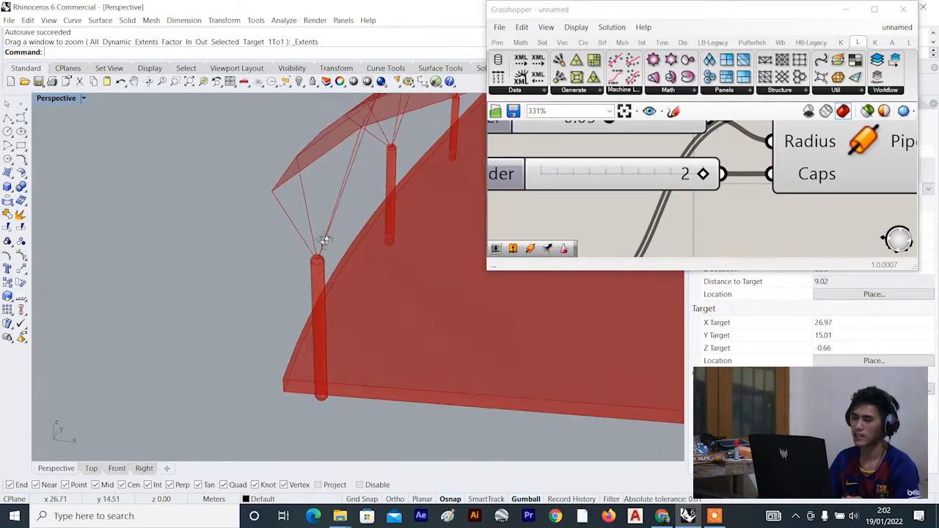
scroll(319, 173, "up", 4)
scroll(789, 204, "down", 5)
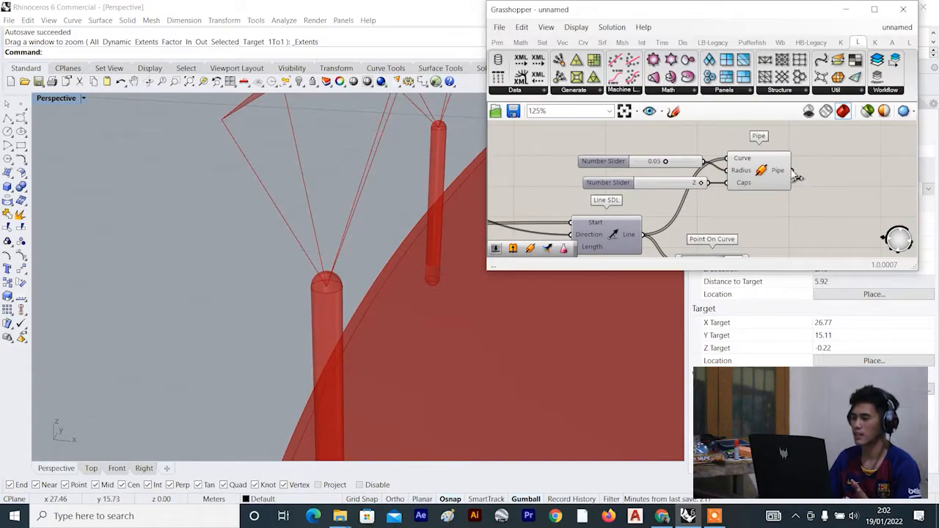
Place a Pipe component beside the branch Line component and connect its Line output to the Pipe's Curve input.
scroll(798, 178, "down", 3)
right_click_drag(877, 196, 698, 168)
scroll(697, 168, "down", 3)
right_click_drag(820, 190, 696, 159)
scroll(720, 183, "up", 4)
left_click(708, 197)
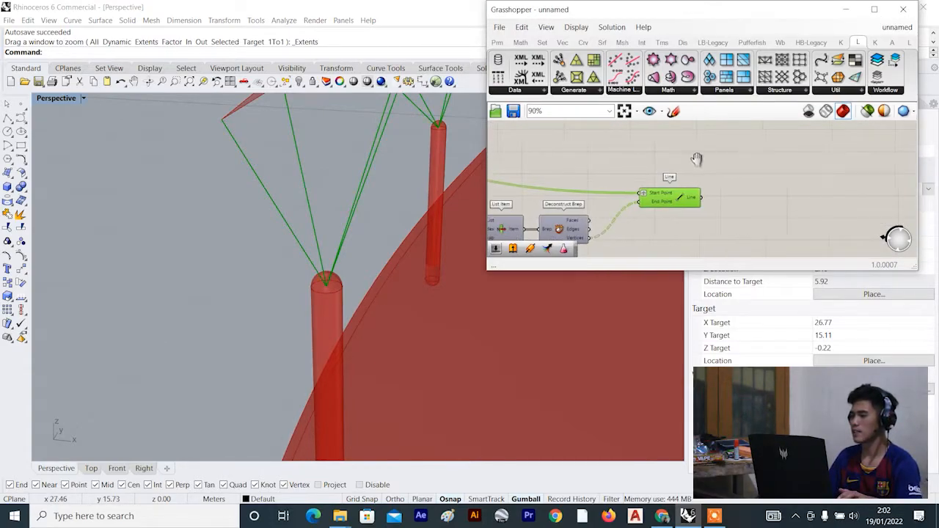
scroll(704, 163, "up", 3)
double_click(718, 164)
type("PIPE")
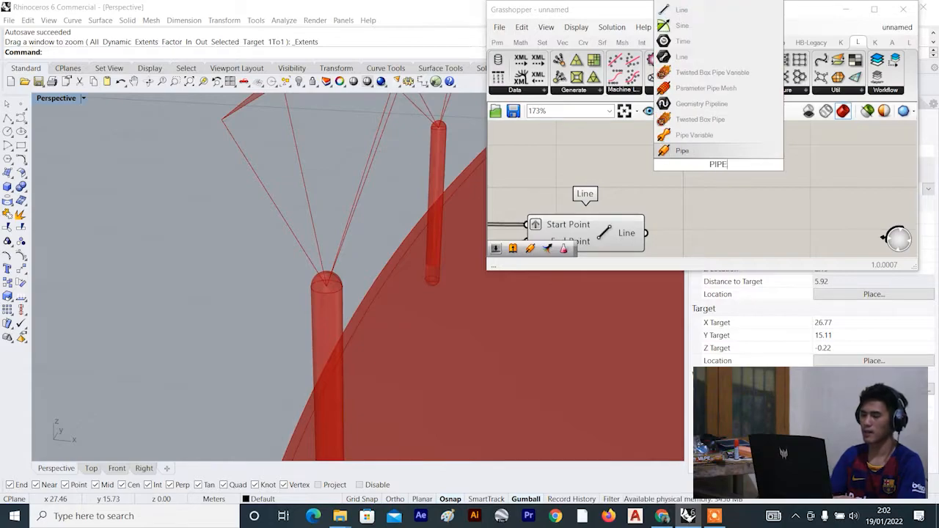
left_click(713, 152)
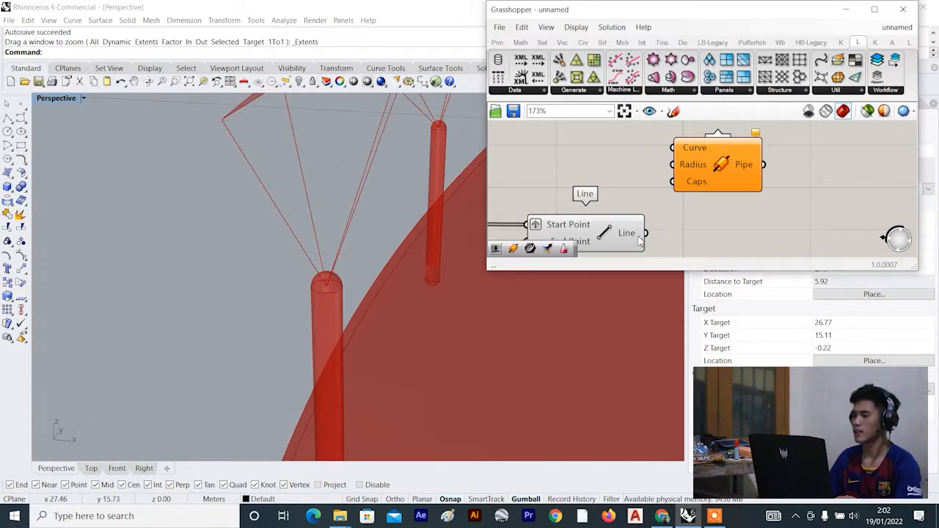
left_click_drag(646, 233, 747, 171)
Add a number slider set to 0.02 and connect it to the branch Pipe component's Radius input.
scroll(725, 167, "down", 3)
scroll(695, 167, "up", 3)
double_click(639, 161)
type("0.")
key("Return")
scroll(719, 167, "up", 1)
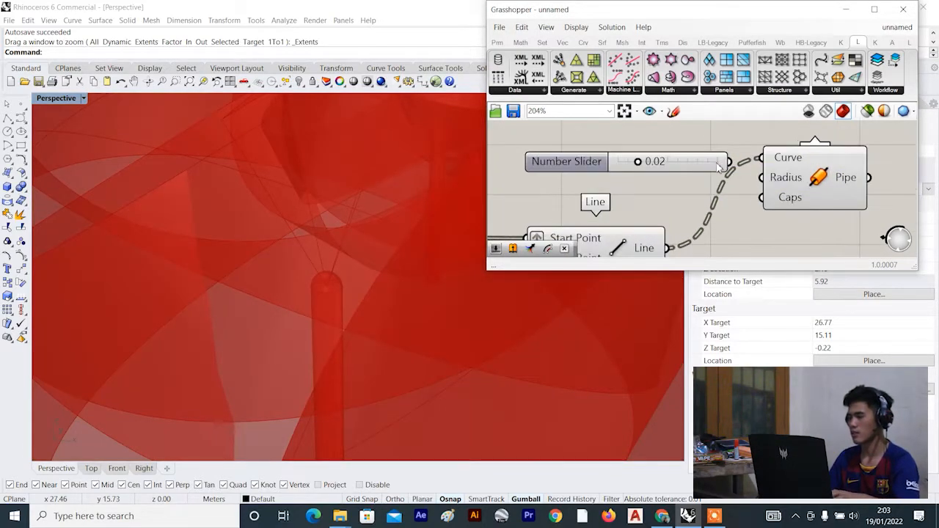
left_click_drag(729, 161, 764, 178)
left_click_drag(571, 161, 571, 171)
Examine the branch pipes and their ends at the roof panel corners up close.
scroll(367, 192, "down", 6)
right_click_drag(367, 189, 382, 231)
scroll(382, 232, "up", 10)
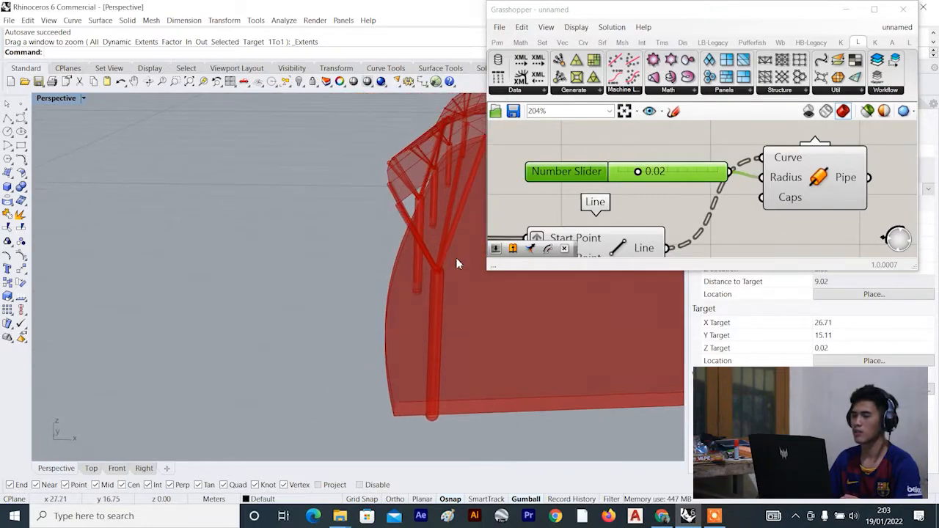
right_click_drag(427, 269, 443, 281)
right_click_drag(279, 205, 308, 224)
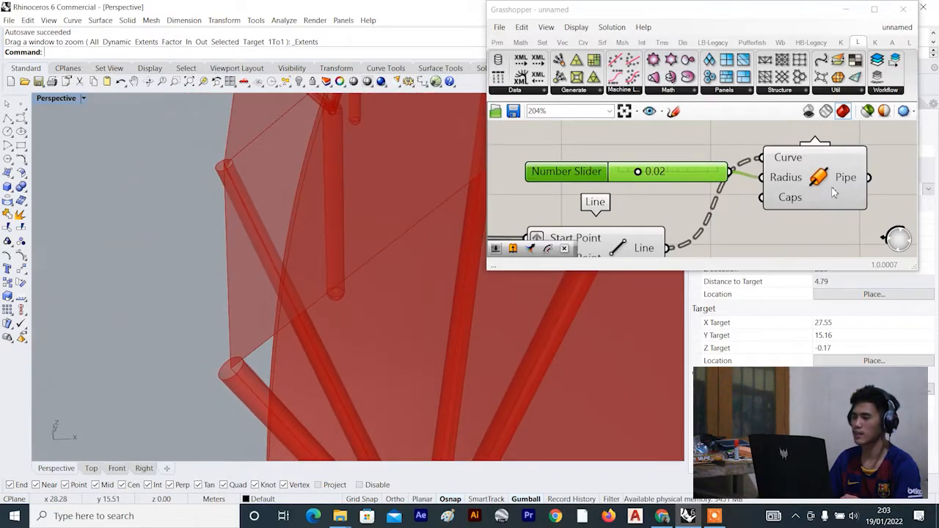
Make room around the branch Pipe component, then add a number slider and connect it to its Caps input.
left_click_drag(670, 174, 671, 148)
left_click_drag(806, 186, 814, 172)
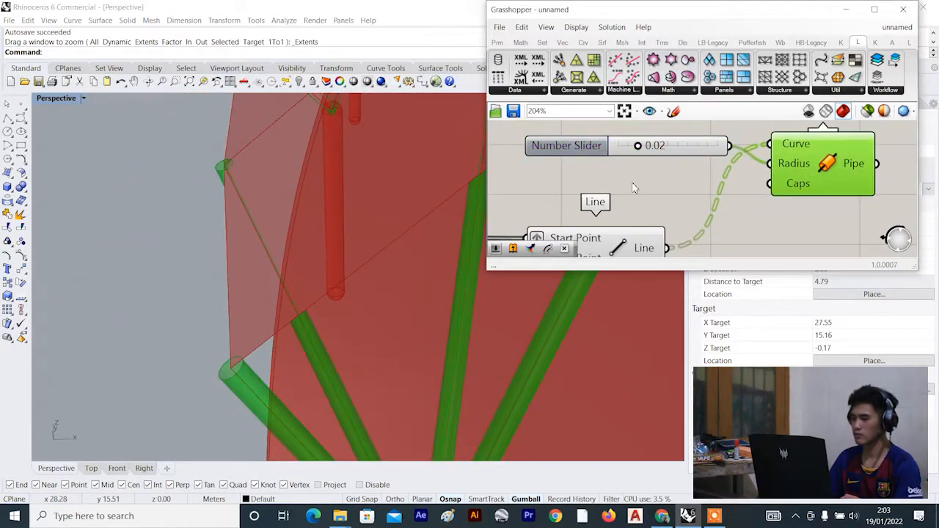
scroll(632, 183, "up", 2)
double_click(632, 187)
key("Return")
left_click_drag(772, 185, 822, 185)
Tidy the components around the branch Pipe and turn off the preview of the branch Line component.
scroll(829, 192, "down", 4)
right_click_drag(829, 194, 654, 195)
left_click(697, 191)
scroll(717, 191, "down", 5)
left_click_drag(716, 189, 741, 193)
scroll(741, 193, "down", 2)
right_click_drag(672, 203, 691, 201)
left_click(711, 157)
left_click_drag(714, 158, 676, 206)
right_click(767, 140)
left_click(816, 158)
left_click(816, 159)
Highlight the branch Pipe component and examine the capped branch pipes between the column tops and the roof.
scroll(360, 274, "down", 10)
right_click_drag(360, 273, 268, 253)
scroll(294, 231, "down", 8)
scroll(309, 246, "up", 5)
scroll(766, 187, "up", 2)
left_click_drag(770, 182, 765, 182)
right_click_drag(378, 219, 283, 201)
scroll(272, 230, "down", 5)
scroll(272, 229, "up", 7)
scroll(221, 232, "up", 2)
right_click_drag(221, 232, 308, 191)
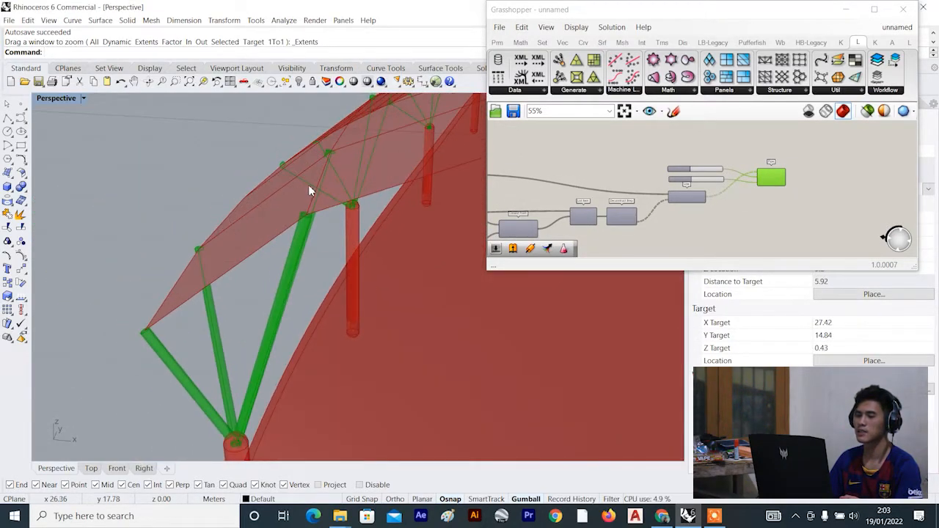
Find the Quad Panels component in the definition and highlight it to examine the roof panels it generates.
scroll(747, 170, "down", 5)
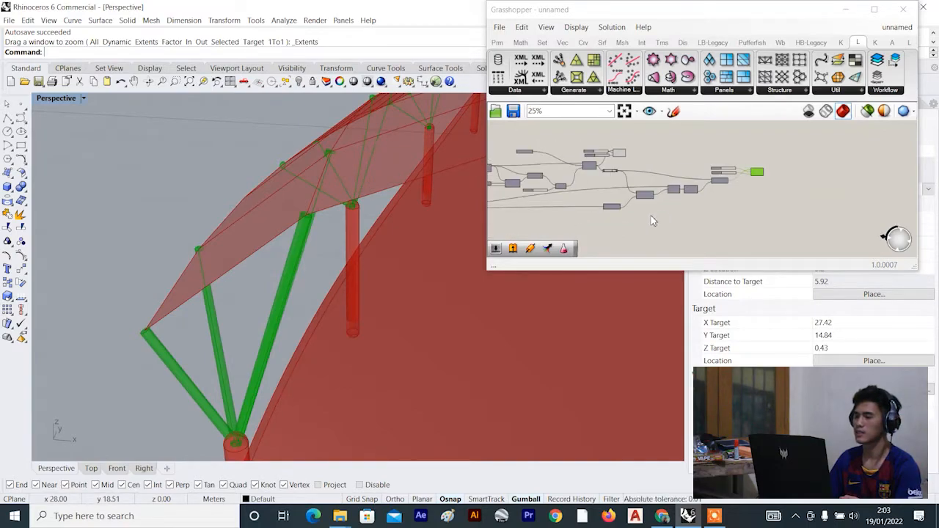
scroll(594, 147, "up", 3)
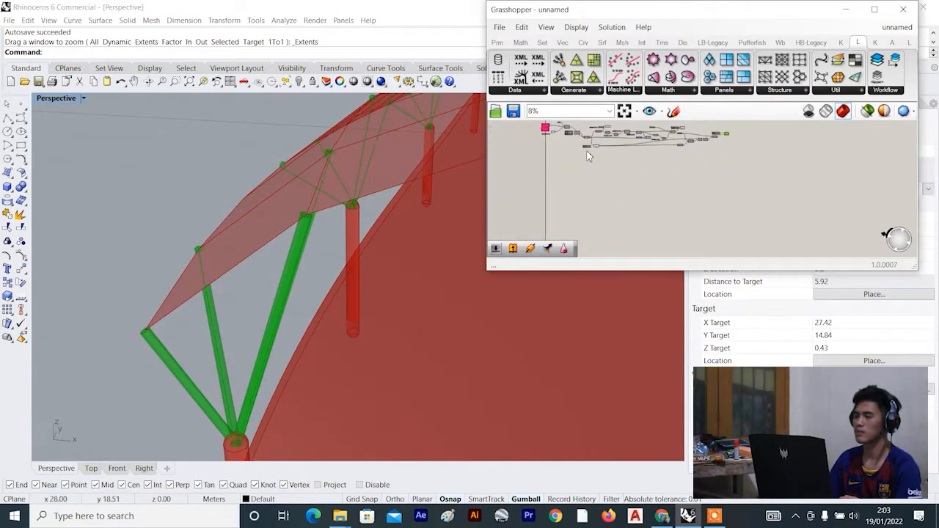
left_click(610, 143)
right_click_drag(636, 165, 583, 193)
scroll(637, 178, "up", 6)
scroll(156, 200, "down", 8)
right_click_drag(155, 199, 181, 216)
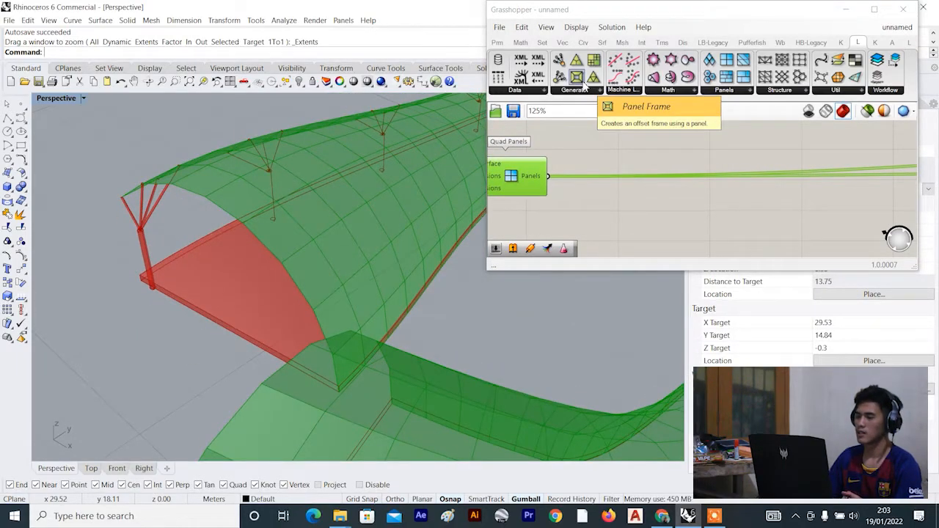
Place a Panel Frame component after Quad Panels and connect the Panels output to its Panel input.
left_click(840, 42)
left_click(858, 43)
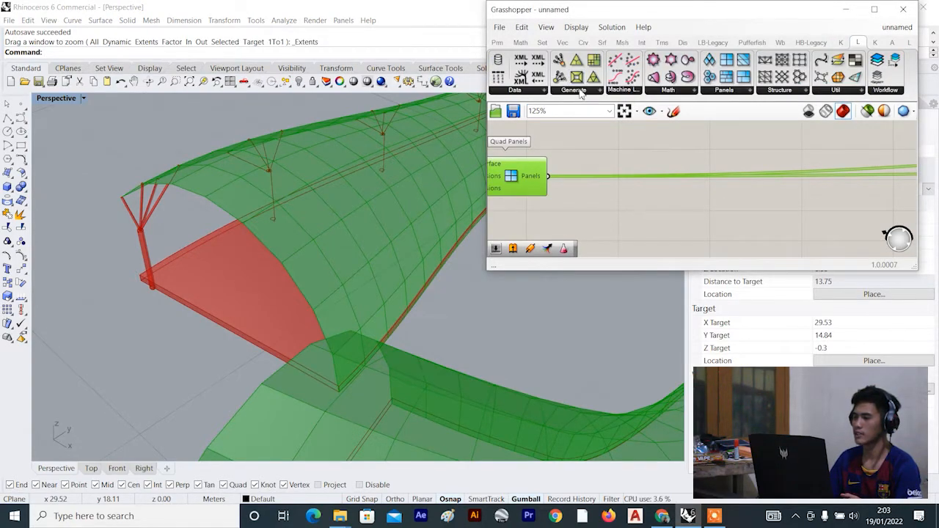
left_click(622, 215)
scroll(576, 195, "down", 5)
left_click_drag(594, 204, 606, 206)
scroll(564, 186, "up", 3)
scroll(581, 196, "up", 3)
left_click_drag(579, 167, 640, 212)
scroll(616, 232, "down", 2)
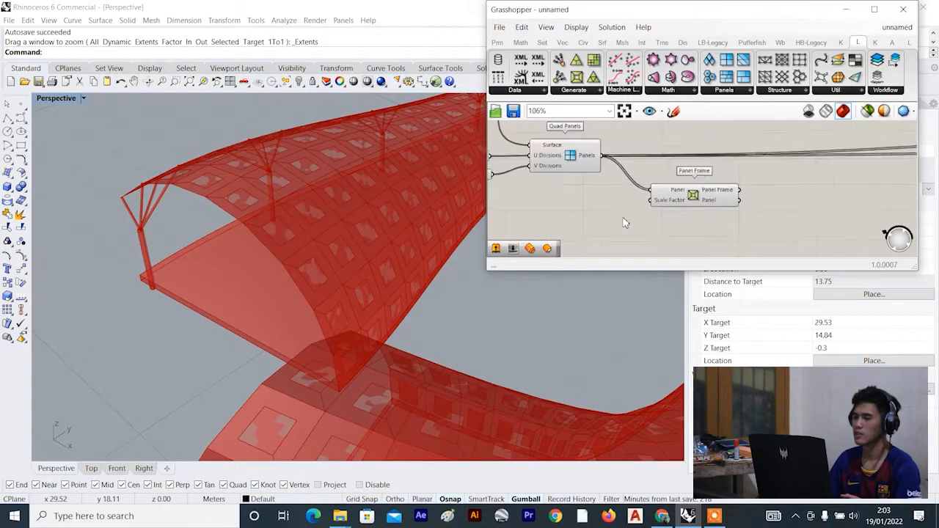
Turn off the preview of the Quad Panels component.
scroll(625, 222, "down", 3)
left_click(608, 169)
middle_click(656, 132)
left_click(682, 151)
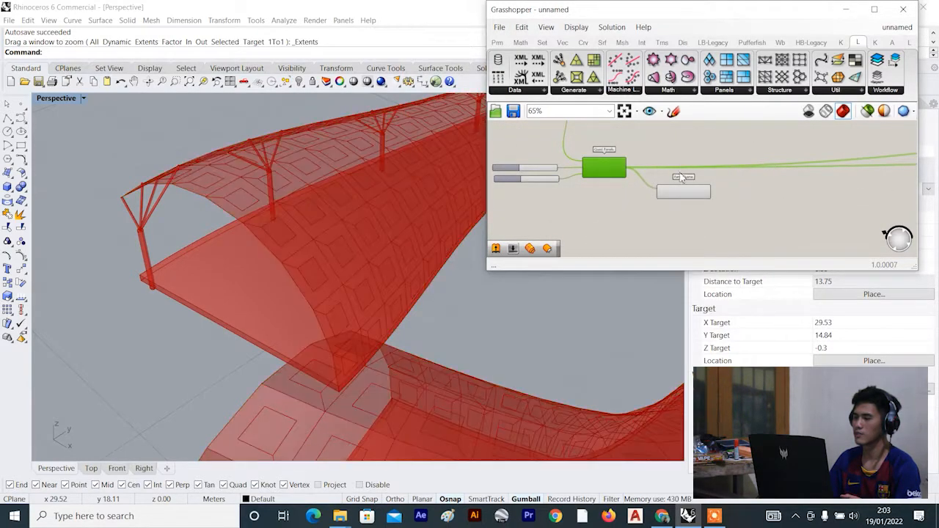
left_click(696, 195)
Add a number slider set to 0.95 and connect it to Panel Frame's Scale Factor input.
scroll(612, 202, "up", 5)
double_click(620, 204)
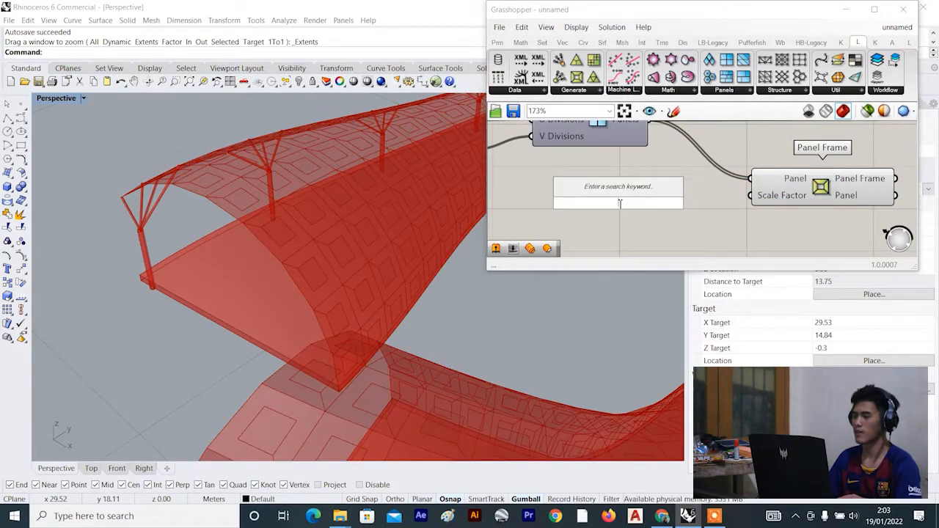
type("0.95")
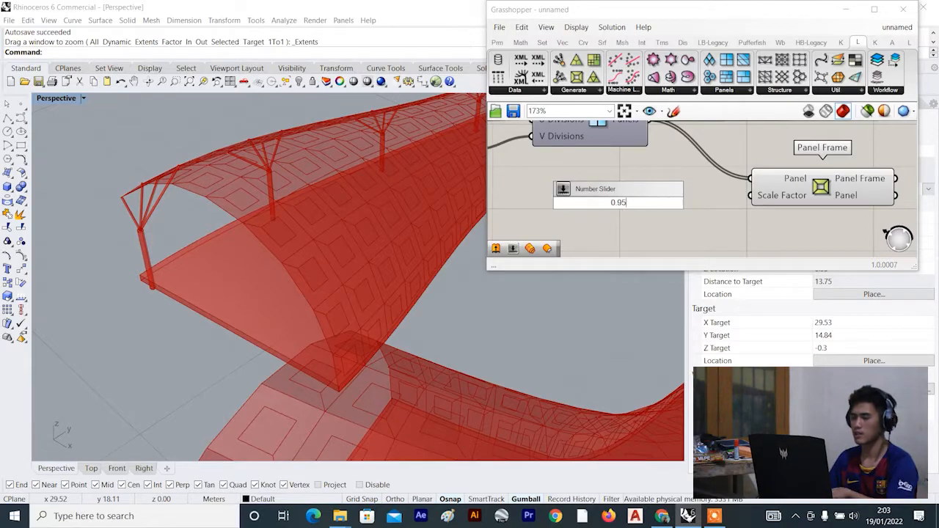
key("Return")
left_click_drag(705, 204, 751, 198)
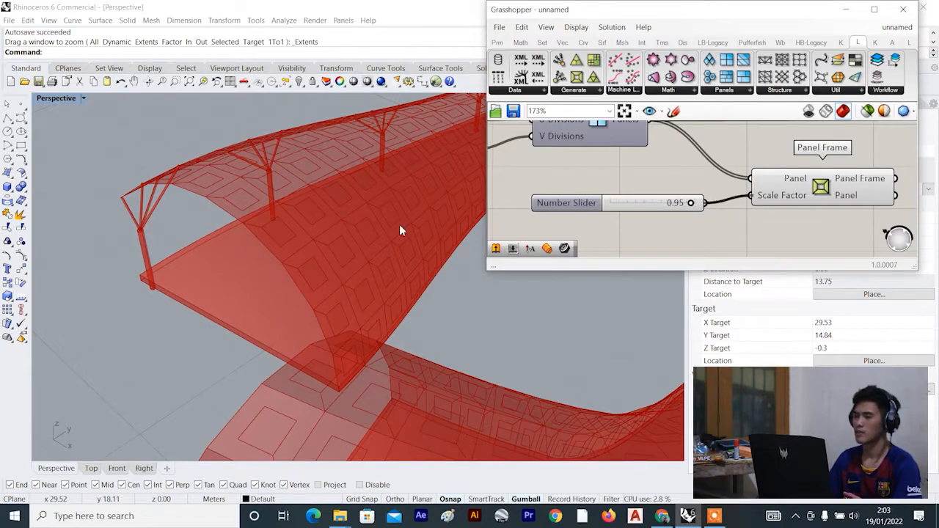
Highlight the Panel Frame component and examine the frames across both roof surfaces.
right_click_drag(400, 230, 388, 196)
scroll(258, 166, "up", 6)
left_click(836, 198)
scroll(814, 212, "down", 3)
right_click_drag(359, 269, 318, 247)
scroll(336, 291, "down", 5)
right_click_drag(336, 291, 333, 252)
scroll(452, 310, "up", 6)
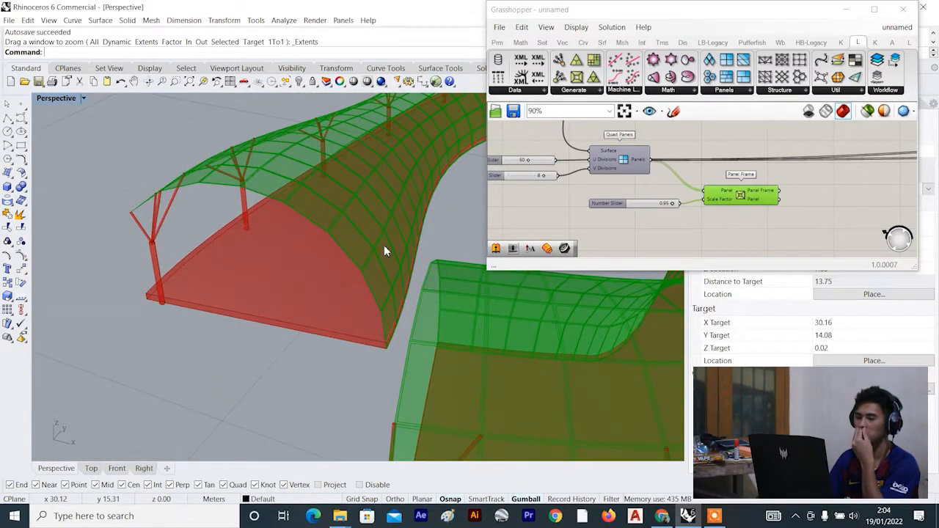
scroll(383, 245, "down", 6)
scroll(773, 207, "up", 2)
Clear the component selection and examine the framed roof with its columns and branches from several angles.
mouse_move(690, 212)
left_mouse_down()
mouse_move(675, 204)
mouse_move(699, 205)
left_mouse_up()
left_click(715, 228)
scroll(381, 261, "down", 6)
mouse_move(381, 261)
right_mouse_down()
mouse_move(392, 264)
mouse_move(374, 259)
right_mouse_up()
scroll(357, 253, "up", 4)
mouse_move(357, 253)
right_mouse_down()
mouse_move(345, 243)
mouse_move(333, 248)
mouse_move(356, 252)
mouse_move(354, 236)
right_mouse_up()
scroll(335, 246, "up", 4)
scroll(353, 236, "up", 6)
right_click_drag(354, 236, 335, 228)
scroll(335, 229, "down", 6)
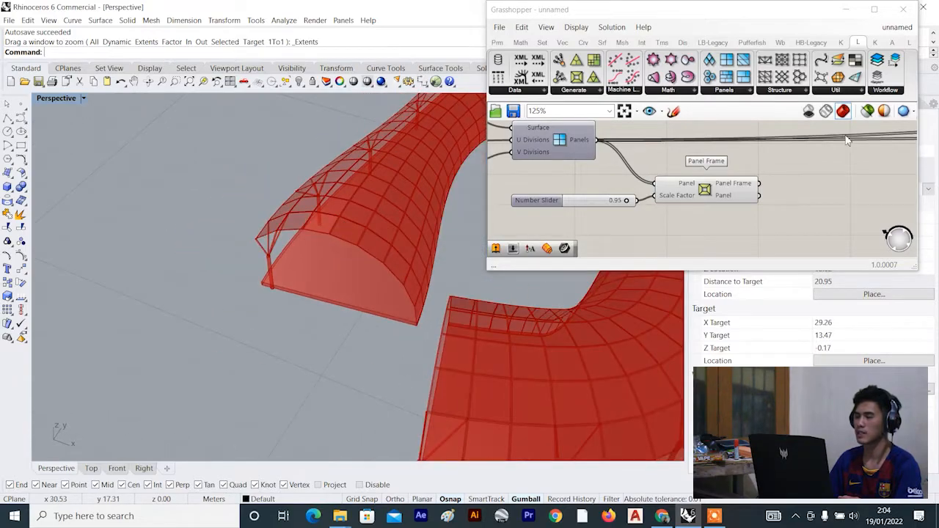
right_click_drag(220, 197, 192, 173)
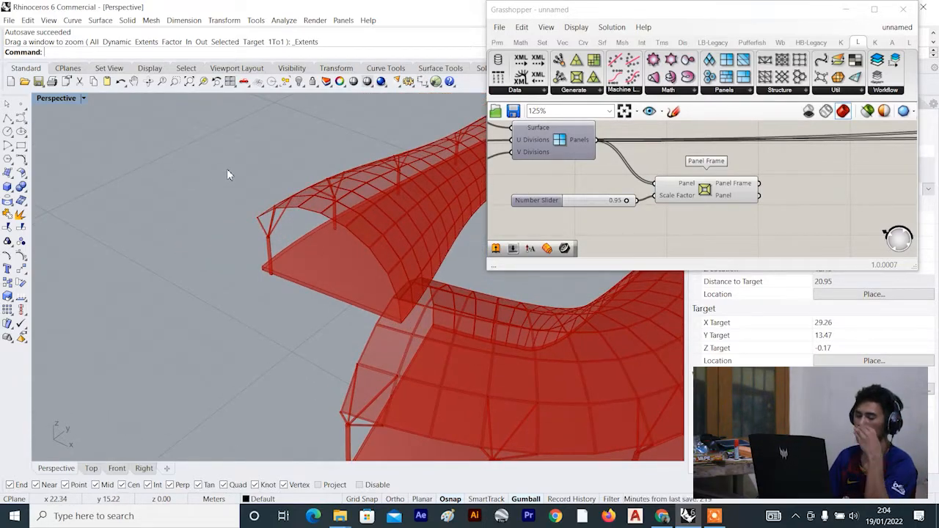
right_click_drag(296, 183, 292, 210)
scroll(317, 201, "up", 12)
scroll(747, 227, "up", 1)
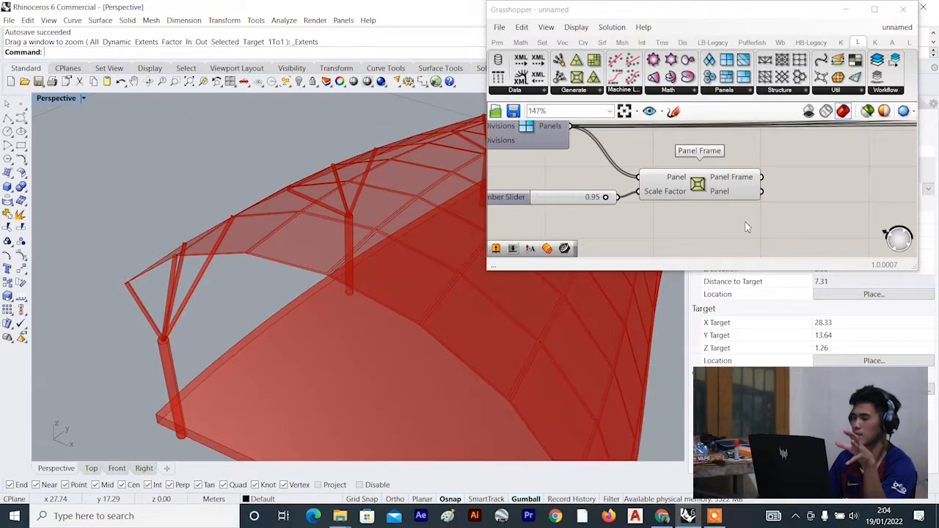
Examine the Panel Frame component's two outputs and the roof geometry it produces.
left_click(715, 192)
scroll(655, 188, "up", 3)
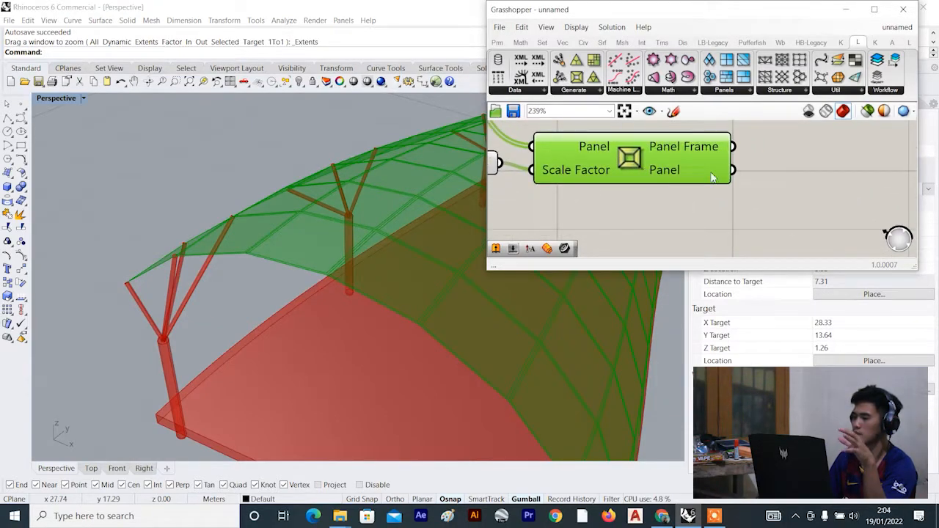
left_click(751, 175)
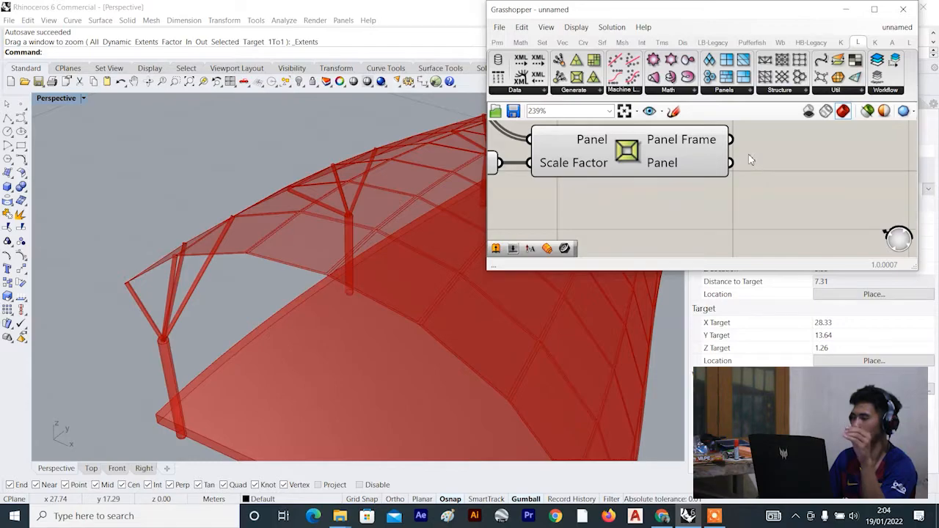
mouse_move(753, 44)
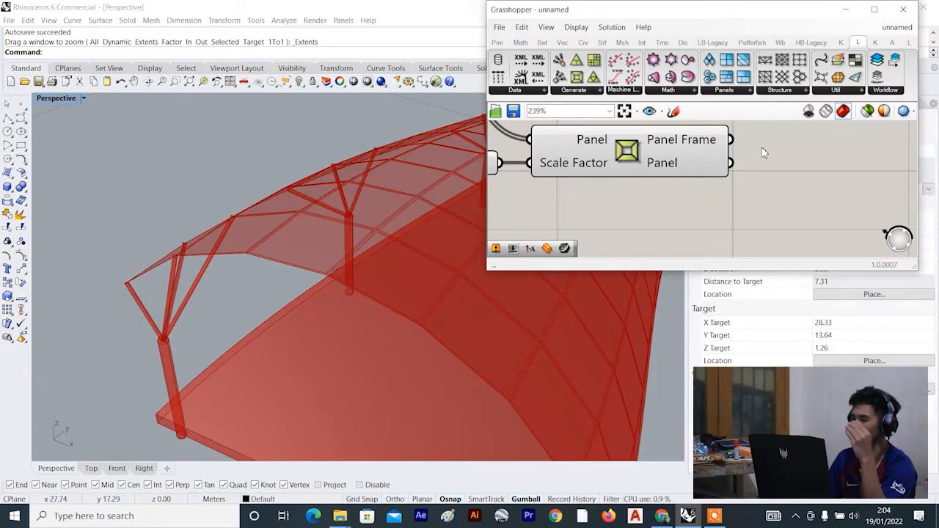
scroll(763, 148, "down", 5)
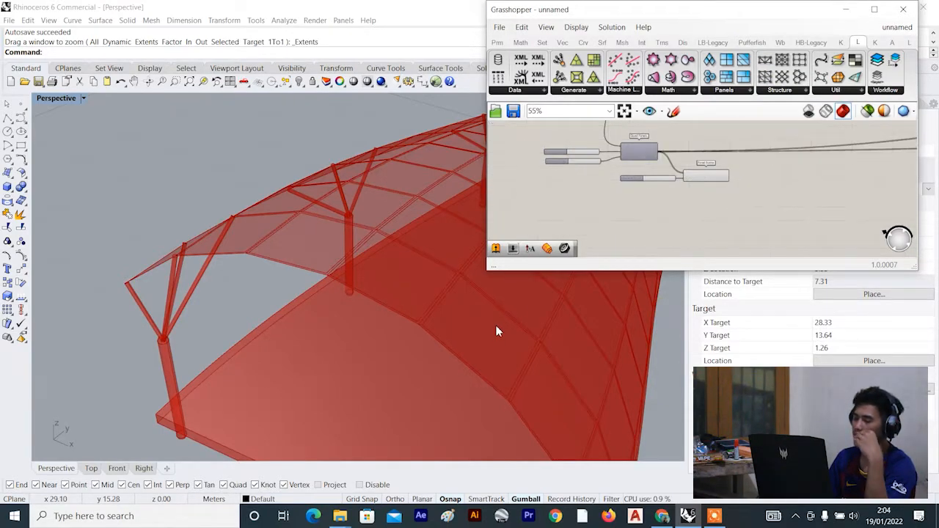
scroll(680, 171, "up", 4)
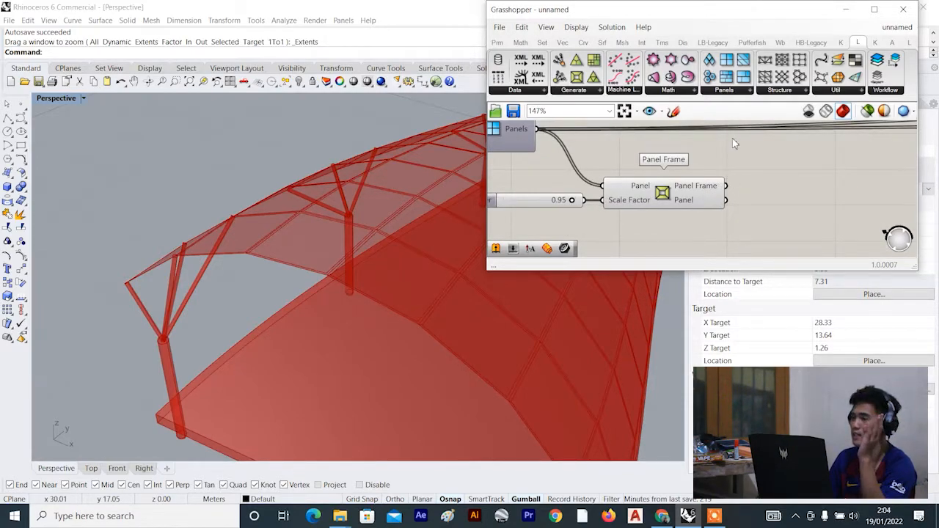
Add Pufferfish's Offset Surface component to the canvas beside the Panel Frame component.
scroll(755, 179, "down", 2)
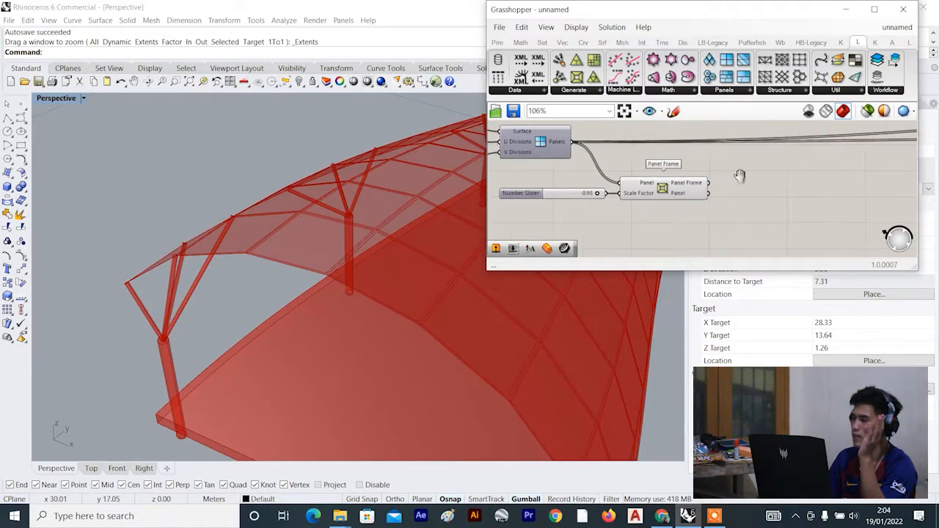
left_click(747, 44)
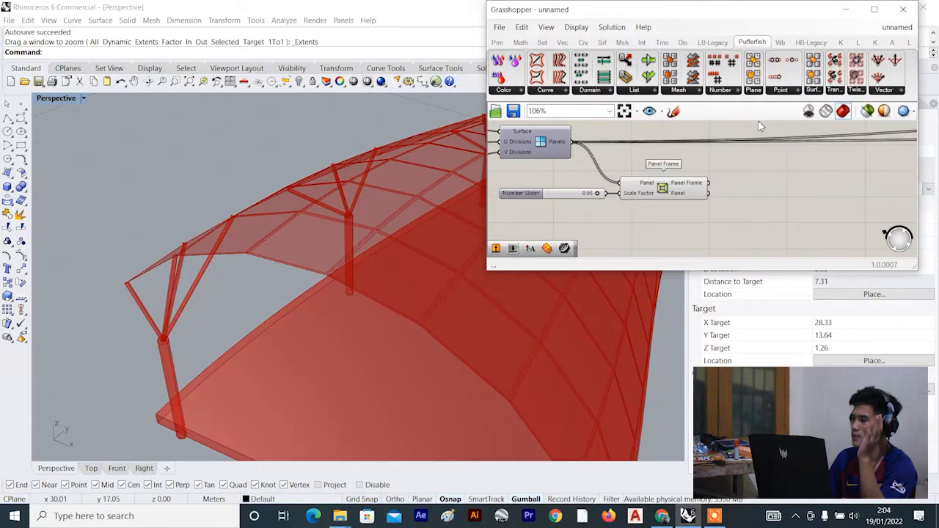
left_click(814, 90)
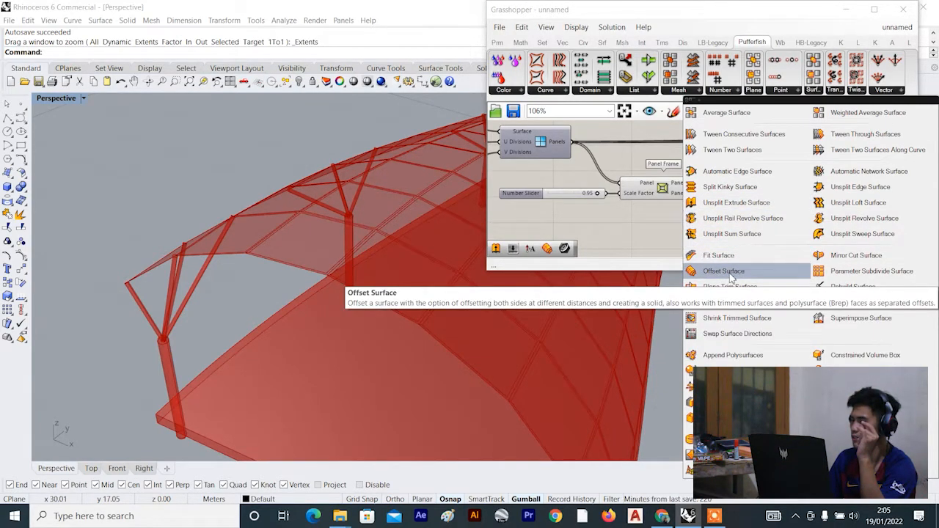
left_click(730, 274)
left_click(775, 204)
right_click_drag(788, 214, 704, 200)
left_click_drag(677, 194, 705, 217)
Add a number slider set to 0.05 and connect it to Offset Surface's Distance input.
scroll(722, 196, "down", 3)
scroll(720, 196, "up", 4)
scroll(719, 196, "down", 3)
right_click_drag(723, 196, 747, 188)
scroll(685, 199, "up", 3)
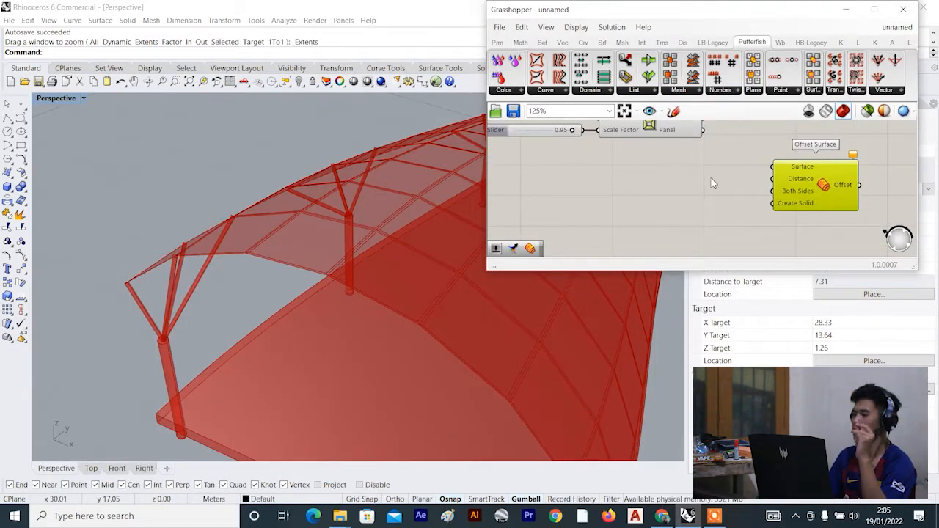
scroll(693, 183, "down", 1)
scroll(693, 183, "up", 2)
double_click(693, 184)
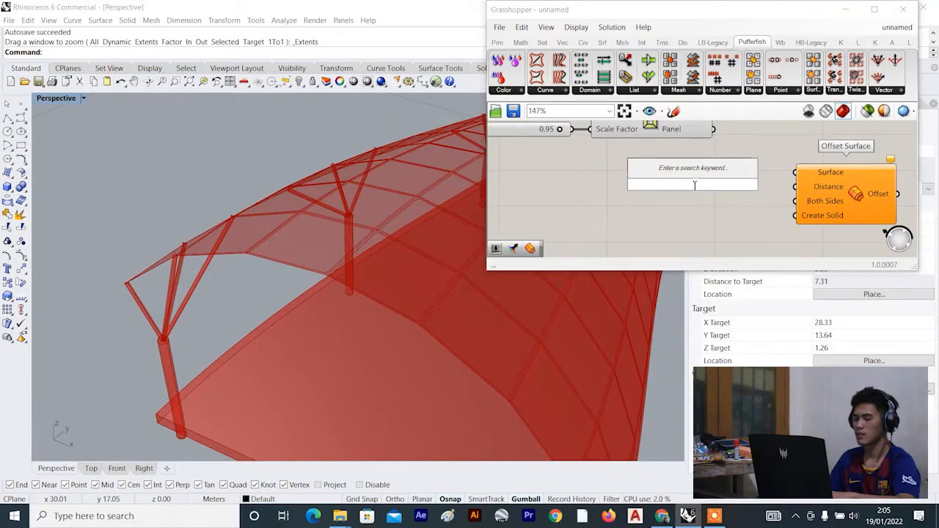
type("0.0")
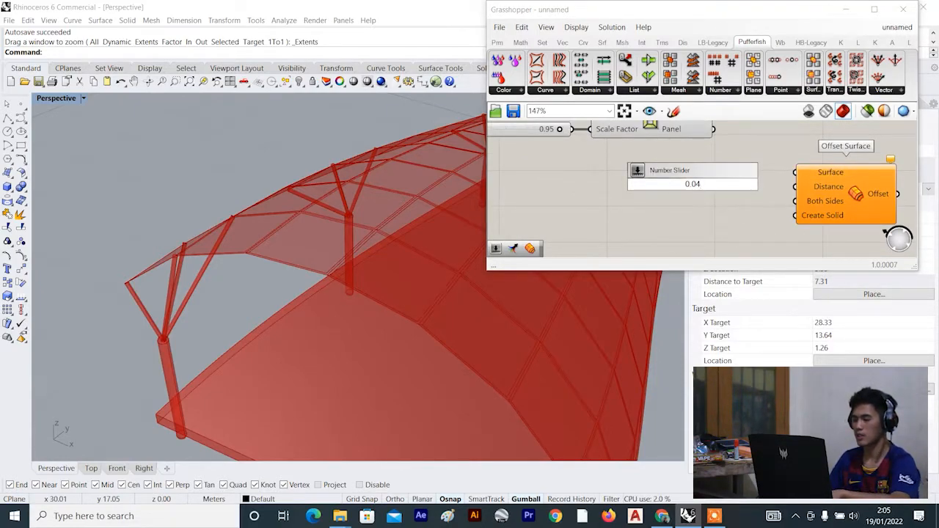
type("5")
key("Return")
scroll(770, 189, "up", 3)
left_click_drag(770, 188, 822, 200)
scroll(798, 190, "down", 4)
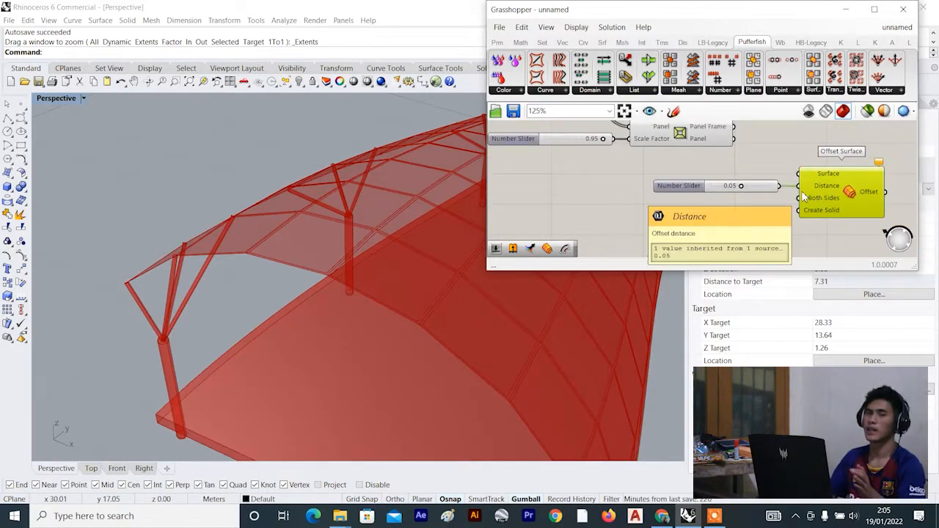
Add Grasshopper's standard Offset Surface component below the Pufferfish one for comparison.
right_click_drag(450, 216, 249, 238)
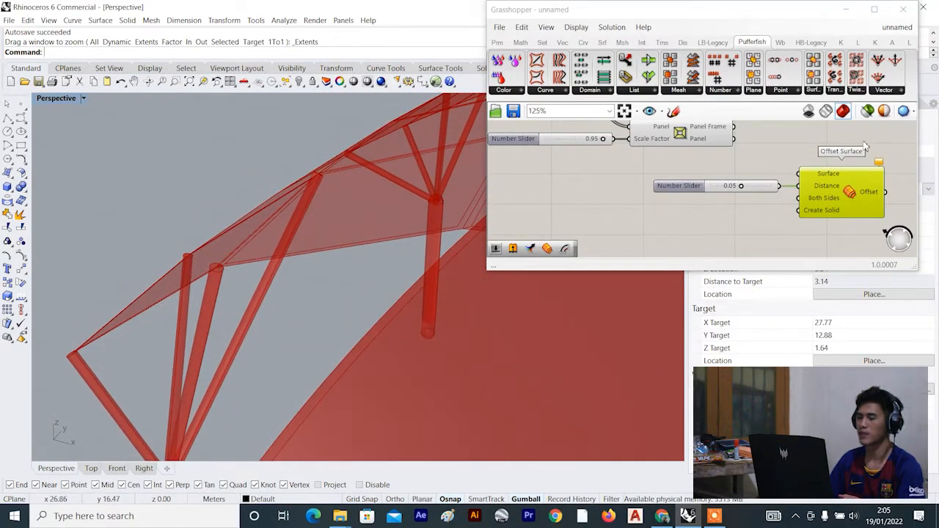
scroll(682, 211, "down", 2)
double_click(687, 199)
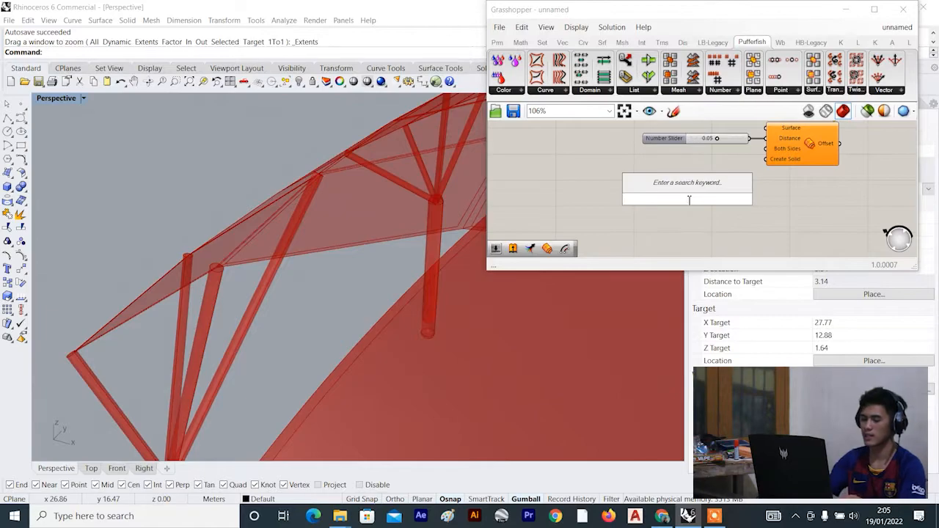
type("oFFSET")
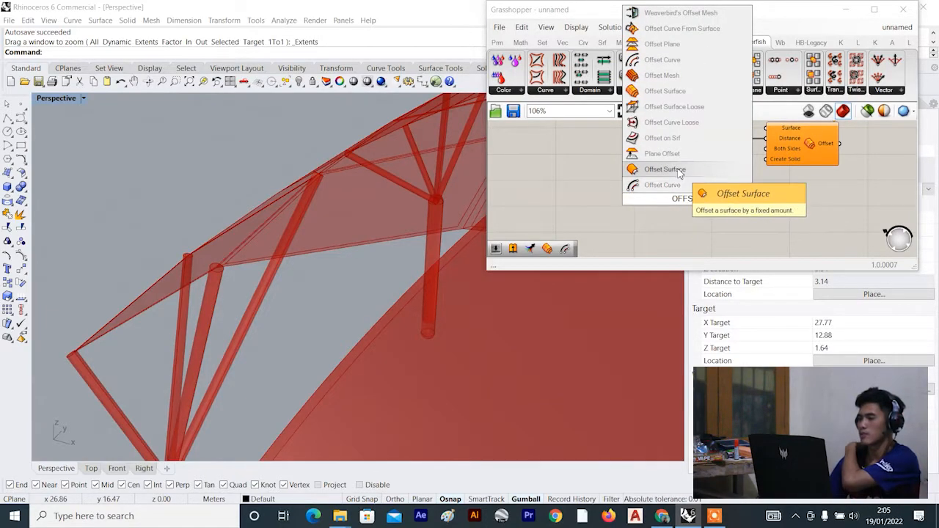
left_click(678, 173)
left_click_drag(704, 205, 774, 209)
scroll(774, 209, "down", 3)
right_click_drag(773, 209, 756, 215)
scroll(739, 150, "up", 3)
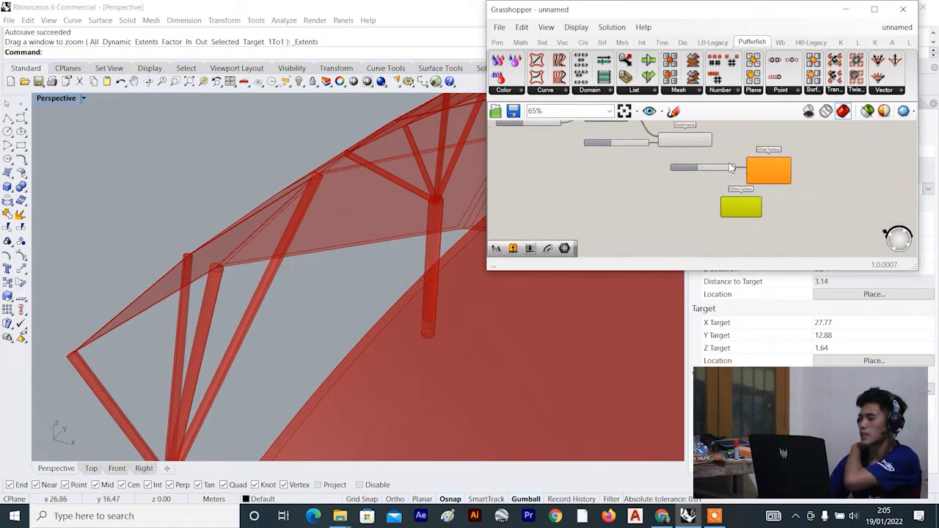
Feed Panel Frame's output into the standard Offset Surface and connect a number slider set to 1 to its Distance input.
left_click_drag(719, 139, 724, 246)
scroll(688, 196, "down", 2)
scroll(687, 196, "up", 2)
double_click(658, 197)
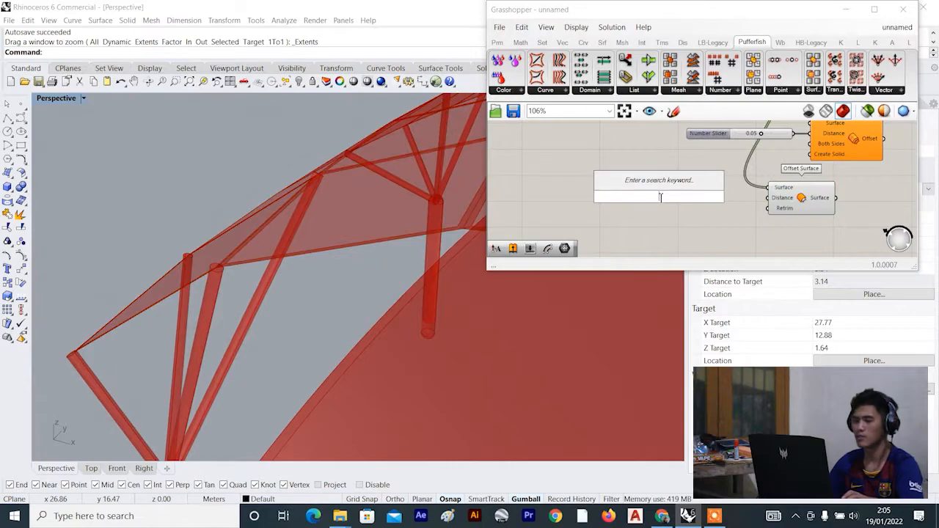
key("Return")
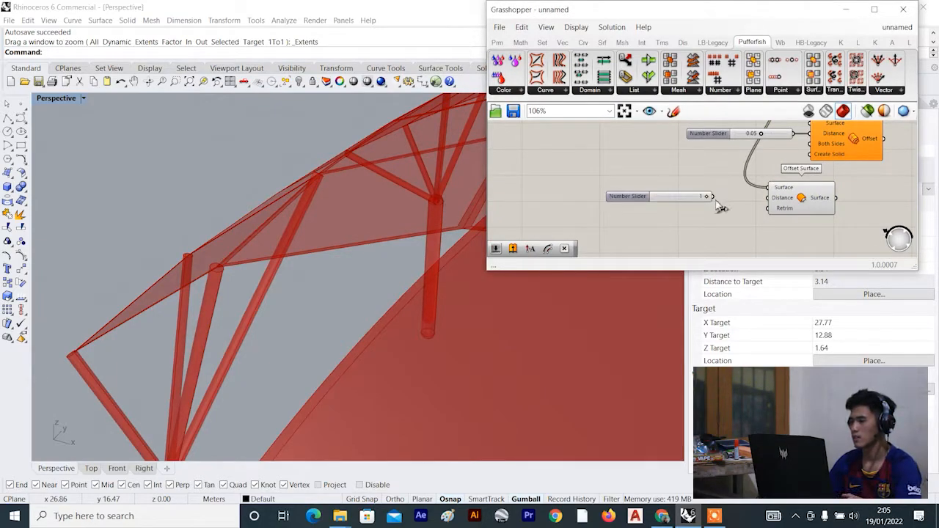
left_click_drag(710, 197, 768, 198)
Highlight the standard Offset Surface component and examine its offset result against the roof from several angles.
left_click(801, 207)
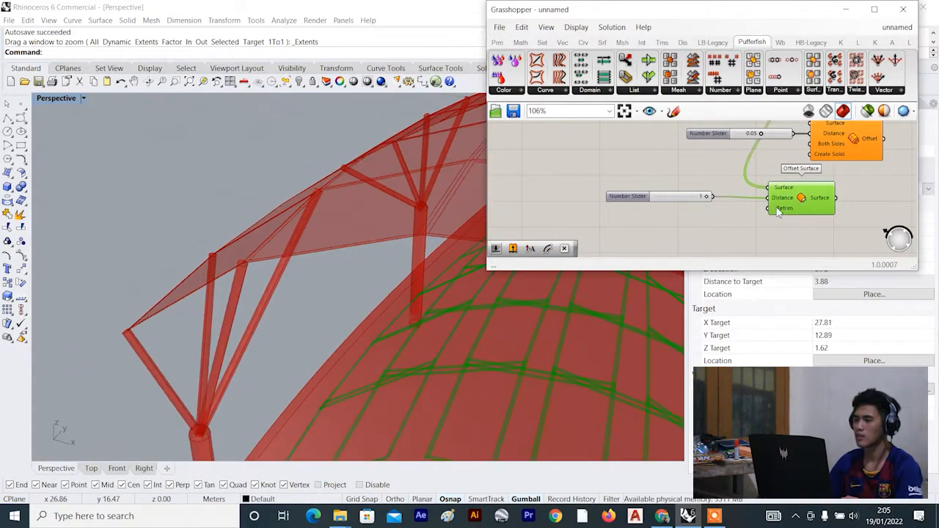
scroll(400, 194, "down", 7)
right_click_drag(388, 222, 247, 331)
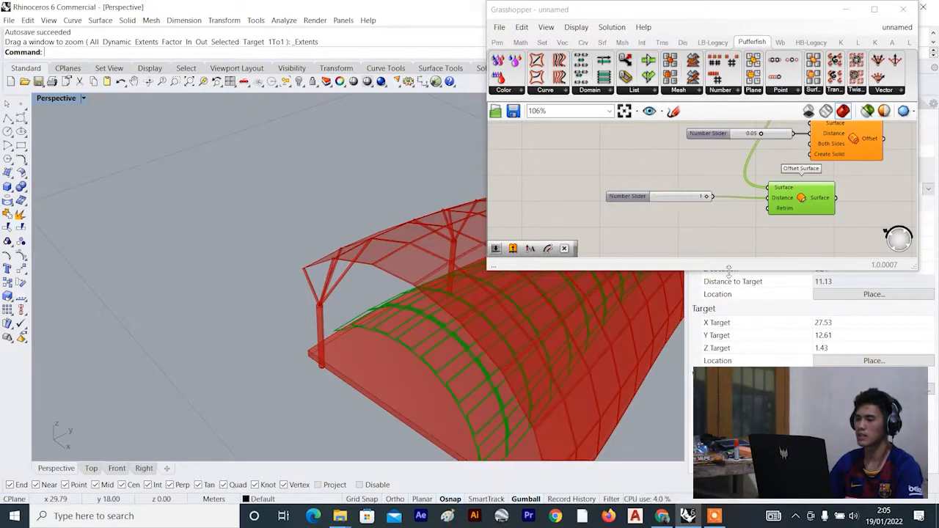
left_click(660, 236)
right_click_drag(447, 360, 437, 335)
scroll(470, 308, "up", 8)
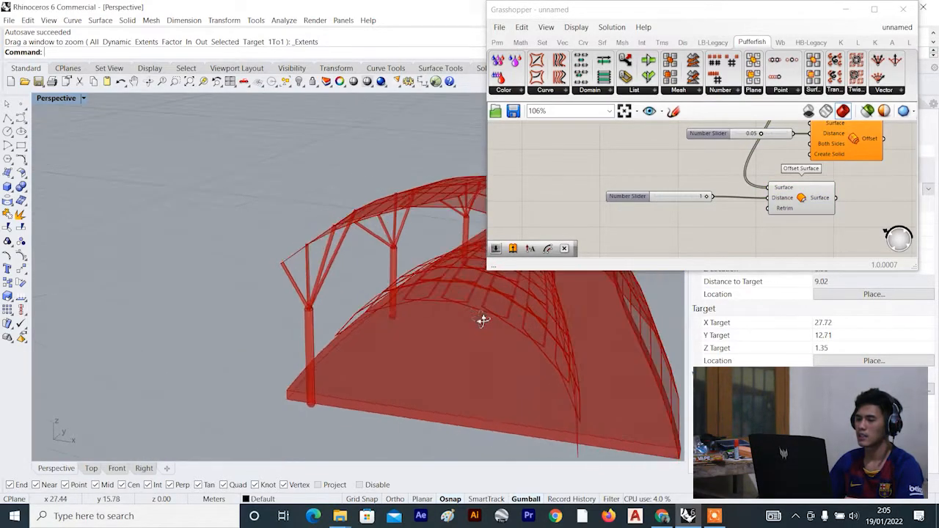
scroll(783, 200, "up", 2)
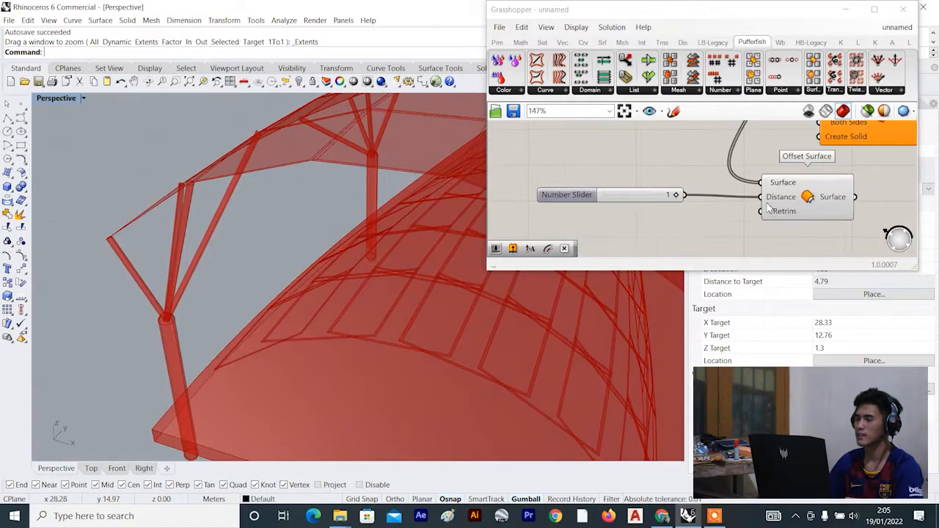
scroll(345, 242, "down", 6)
right_click_drag(346, 242, 310, 250)
scroll(276, 260, "down", 6)
scroll(311, 245, "up", 6)
scroll(298, 230, "up", 3)
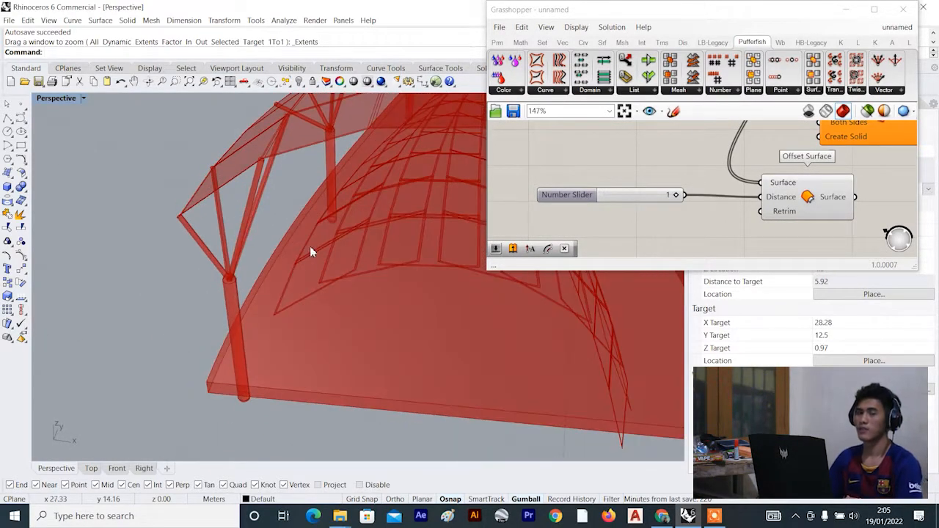
Delete the standard Offset Surface component together with its distance slider.
scroll(768, 180, "down", 4)
right_click_drag(785, 204, 734, 218)
scroll(778, 198, "up", 3)
left_click_drag(787, 194, 557, 232)
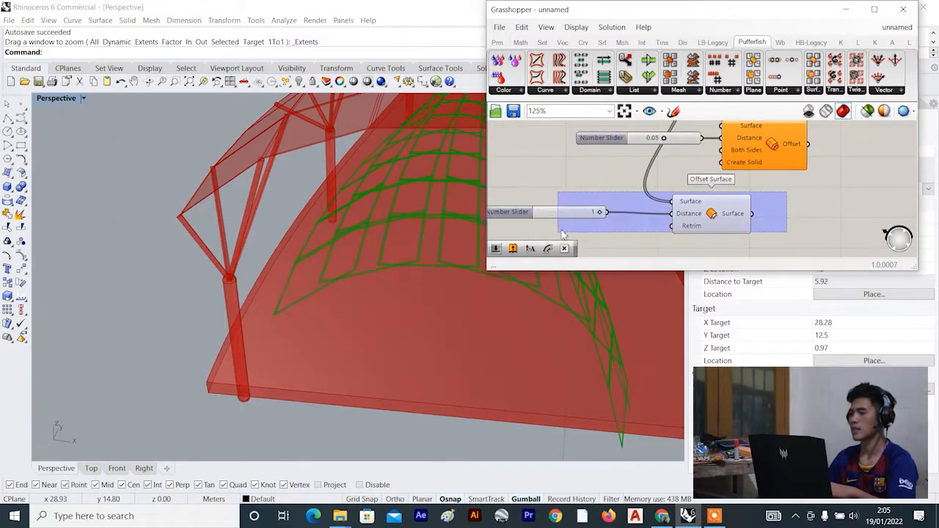
key("Delete")
right_click_drag(741, 135, 691, 187)
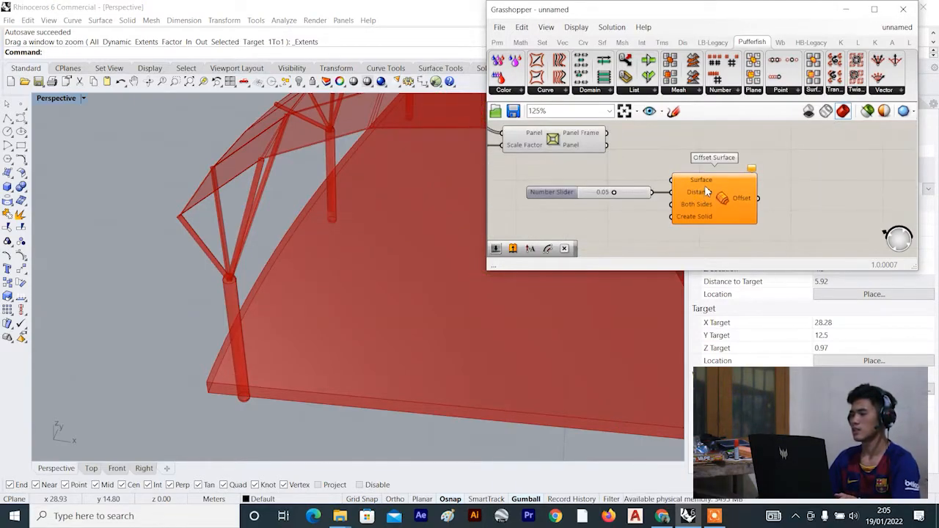
Move the Pufferfish Offset Surface slightly closer to its slider and connect Panel Frame's Panel Frame output to its Surface input.
mouse_move(721, 199)
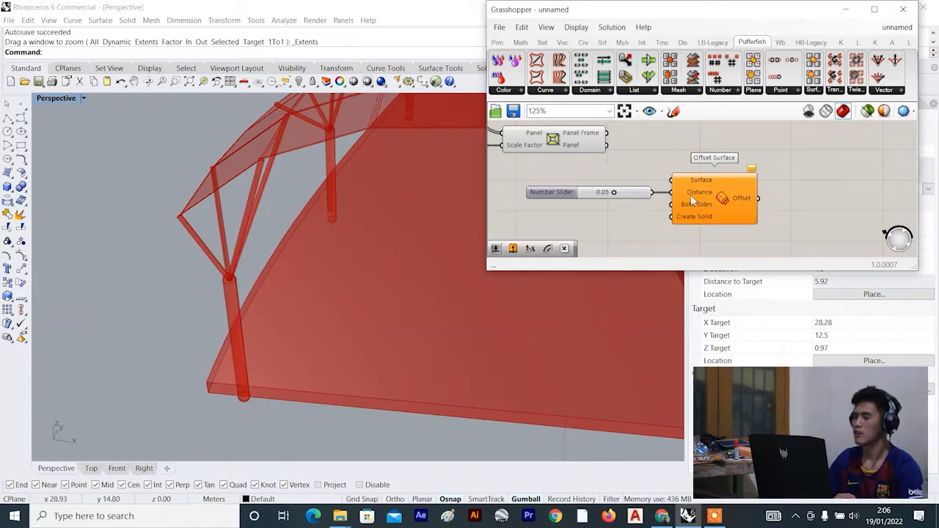
left_click_drag(690, 194, 683, 196)
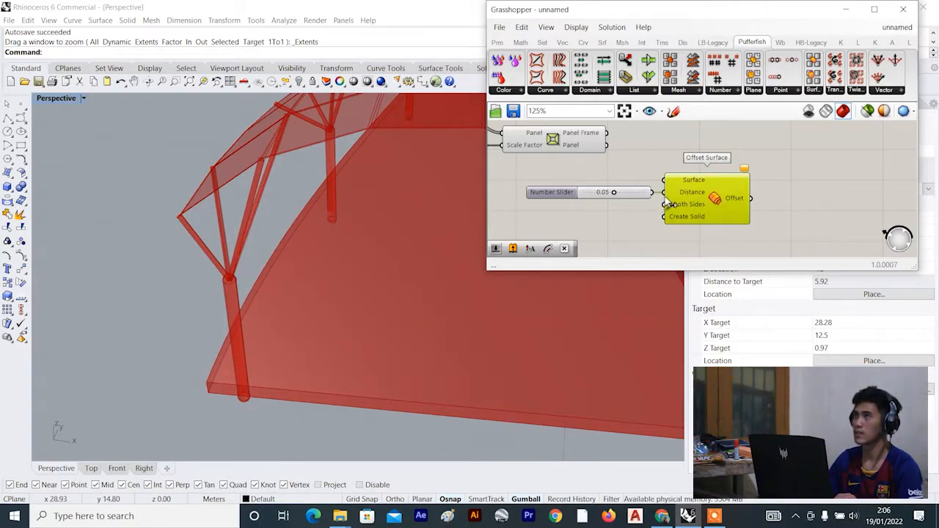
scroll(667, 203, "down", 3)
scroll(405, 253, "down", 5)
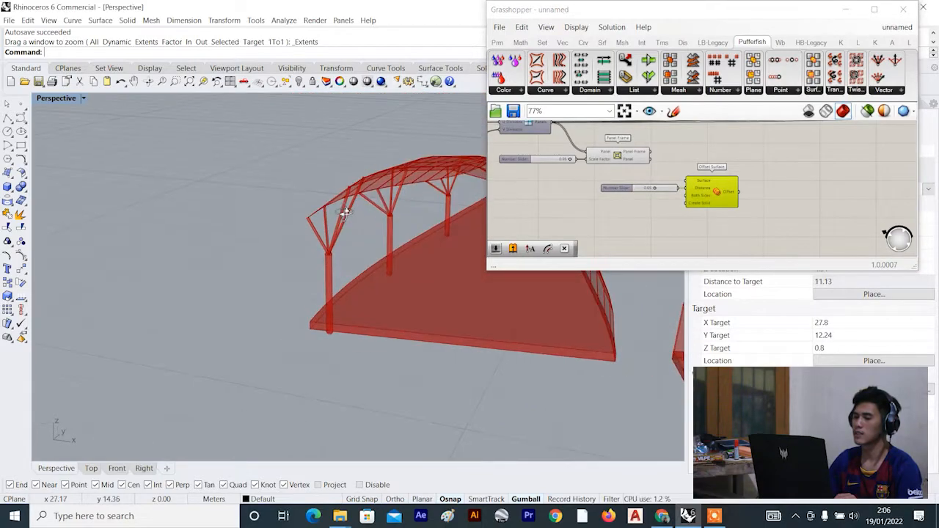
scroll(345, 212, "up", 5)
scroll(672, 176, "up", 1)
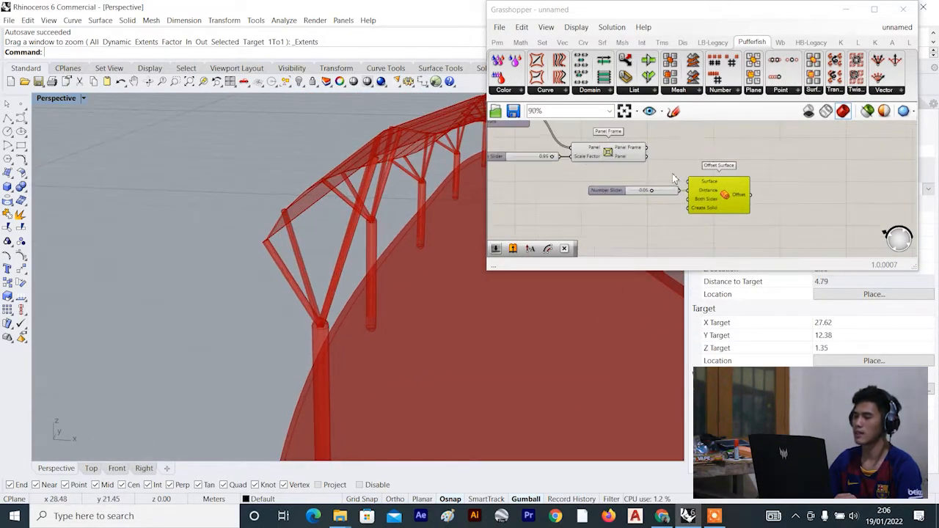
scroll(664, 174, "up", 3)
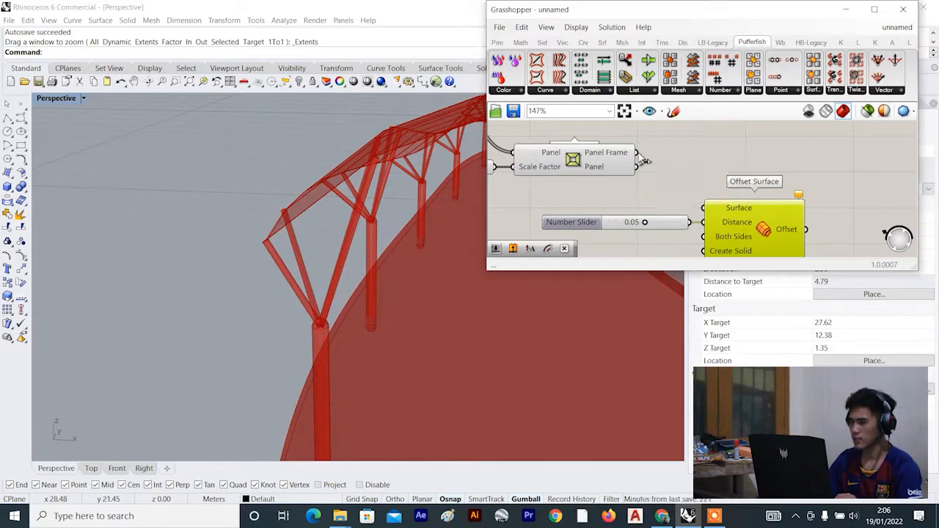
left_click_drag(638, 154, 703, 209)
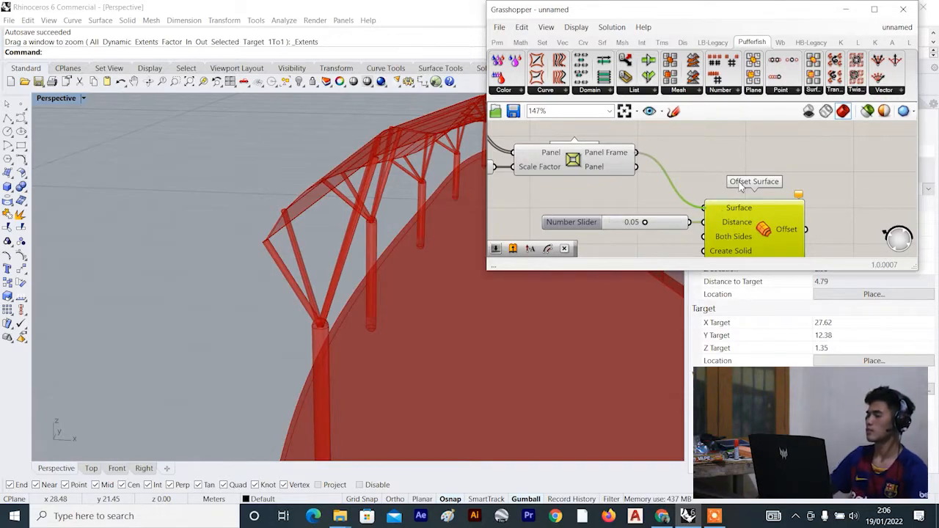
Examine the thickened roof frames up close where they meet the branching supports.
scroll(741, 186, "down", 1)
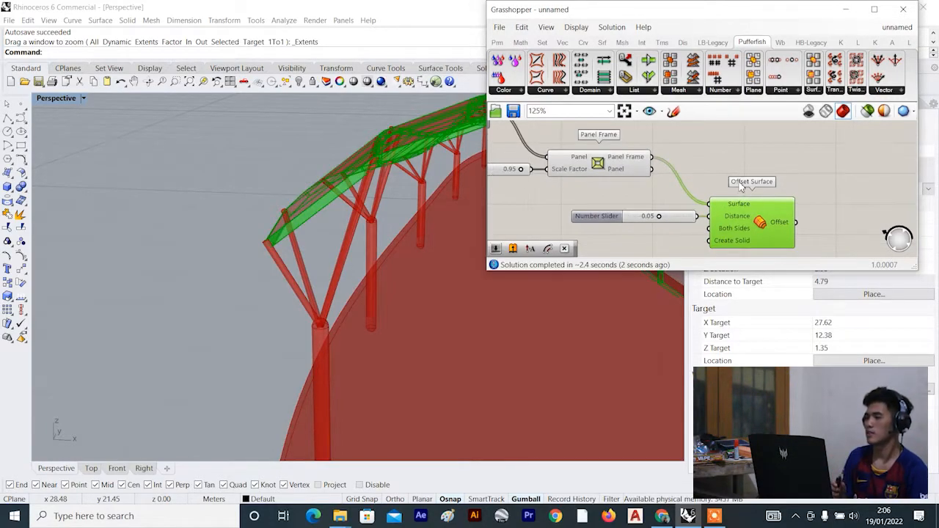
scroll(275, 201, "down", 5)
right_click_drag(384, 153, 308, 248)
scroll(267, 204, "up", 5)
scroll(213, 188, "up", 4)
scroll(243, 191, "up", 5)
scroll(211, 193, "up", 6)
scroll(376, 215, "down", 10)
scroll(293, 234, "up", 4)
scroll(342, 228, "up", 5)
scroll(325, 255, "down", 12)
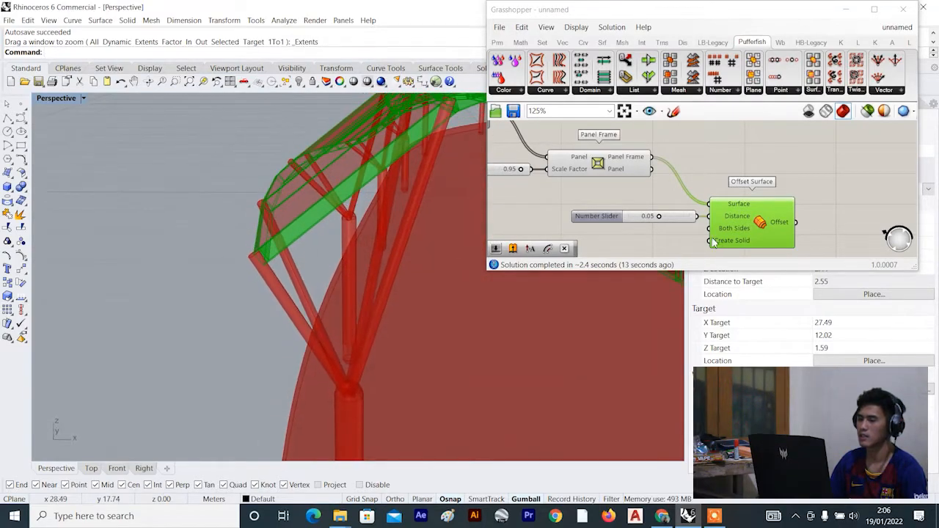
Highlight the Offset Surface component again and check from the side which way the frames are offset at the branch ends.
left_click(655, 215)
scroll(720, 228, "up", 3)
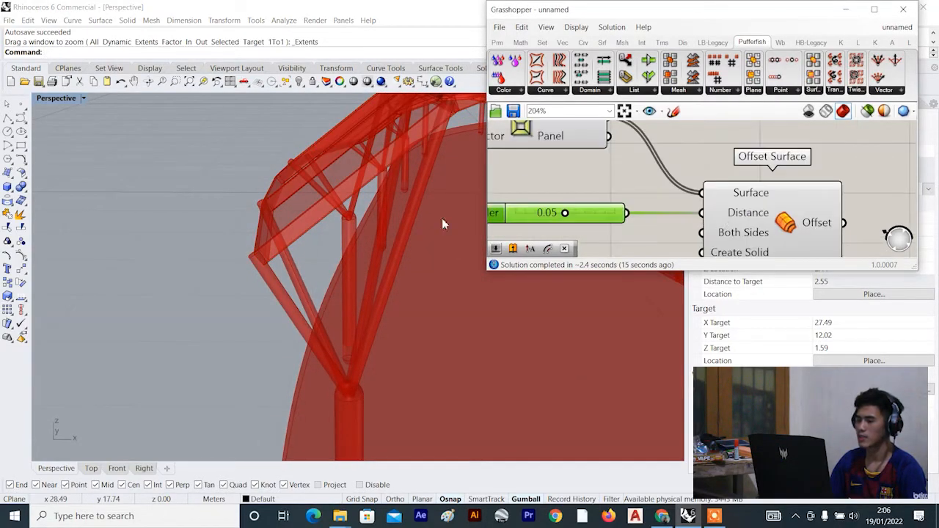
left_click(770, 220)
scroll(306, 273, "down", 6)
right_click_drag(300, 286, 353, 263)
scroll(283, 261, "up", 10)
scroll(268, 262, "up", 2)
scroll(296, 251, "down", 10)
scroll(260, 230, "up", 5)
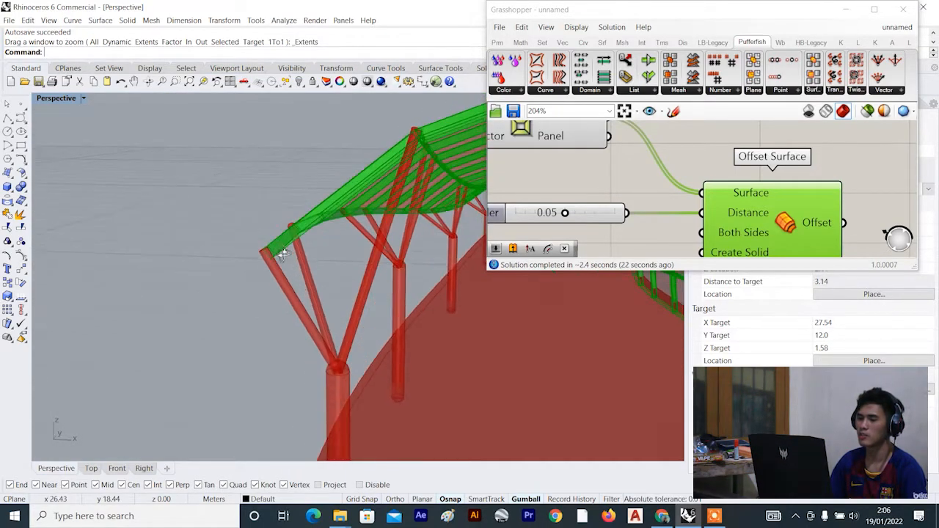
Apply the expression -X to Offset Surface's Distance input to reverse the offset direction.
scroll(742, 214, "up", 3)
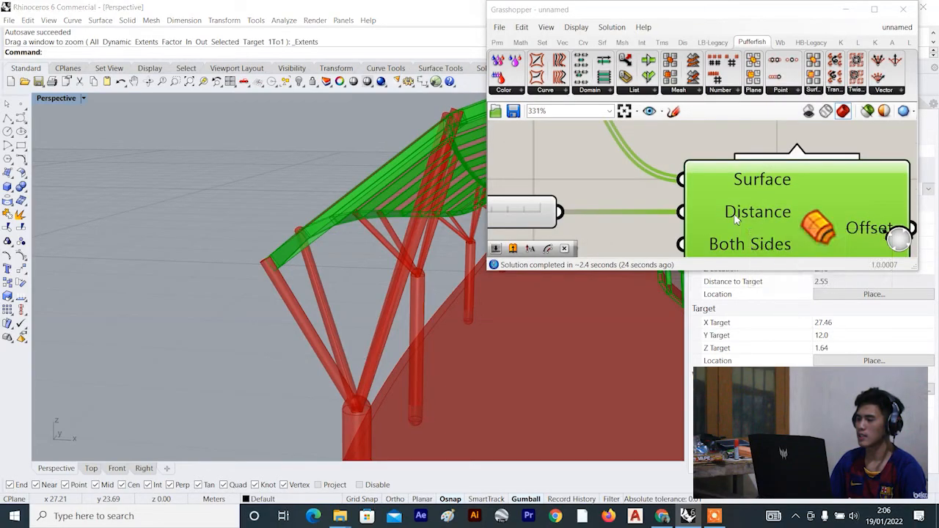
right_click(736, 215)
mouse_move(772, 330)
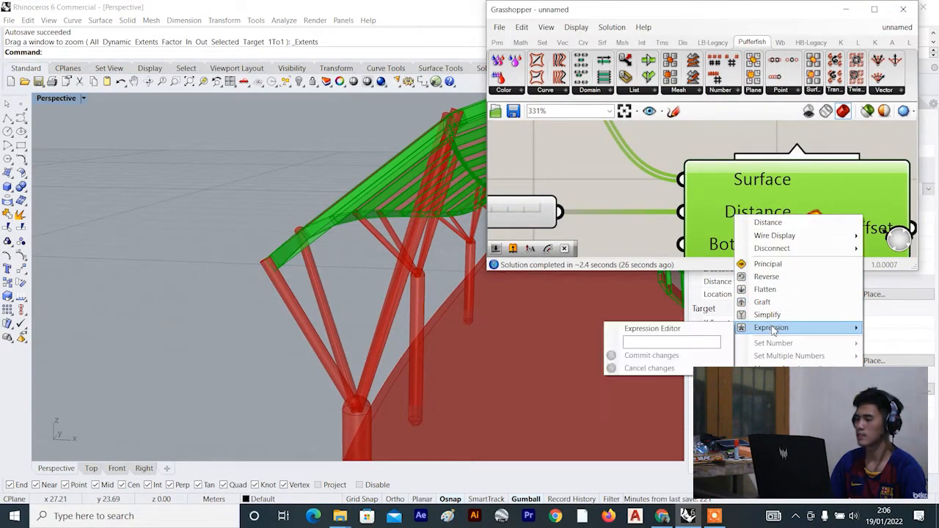
left_click(667, 338)
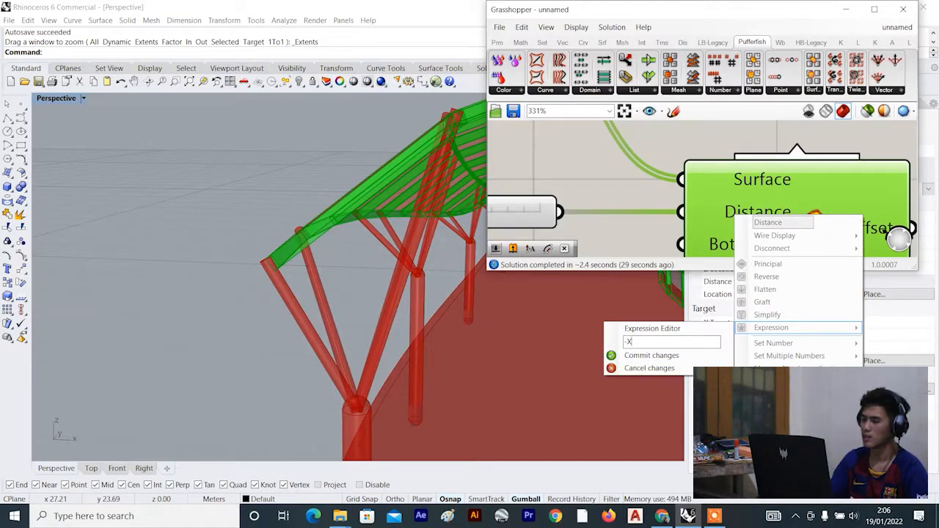
left_click(651, 356)
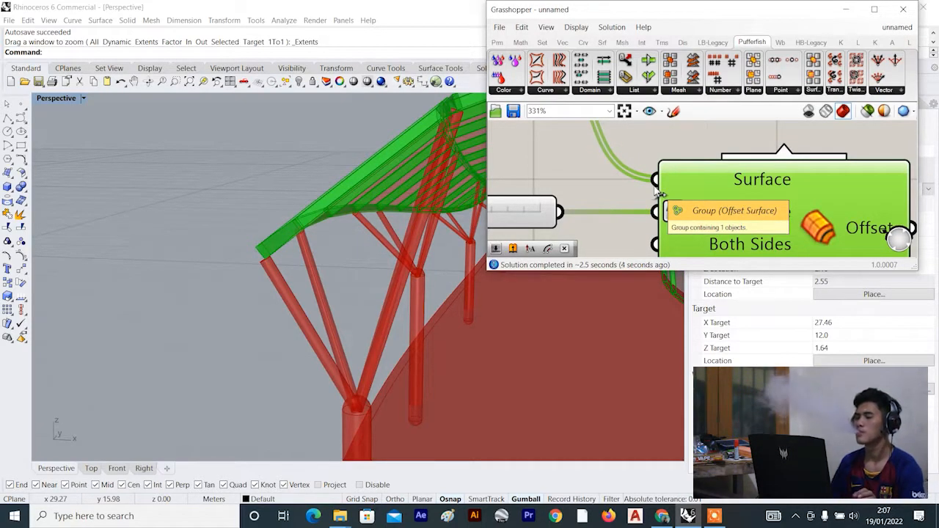
Examine the reversed frame offset up close at the tops of the branching supports.
scroll(359, 262, "down", 6)
right_click_drag(359, 262, 296, 225)
scroll(340, 266, "up", 6)
scroll(312, 256, "up", 6)
scroll(232, 236, "up", 4)
scroll(264, 299, "up", 2)
scroll(264, 299, "down", 9)
scroll(266, 290, "up", 2)
scroll(266, 291, "down", 3)
scroll(702, 214, "down", 6)
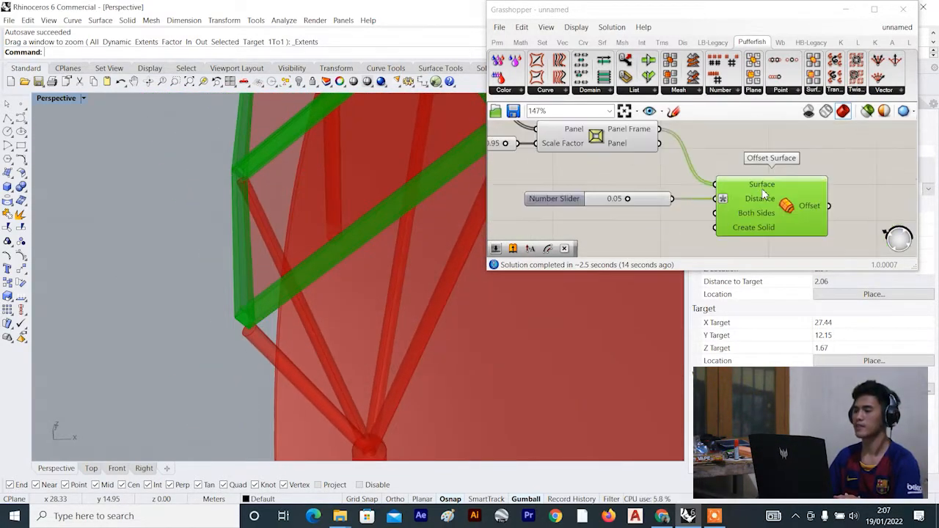
Compare the previews of the Panel Frame and Offset Surface components by highlighting each in turn.
left_click(675, 170)
scroll(675, 176, "down", 1)
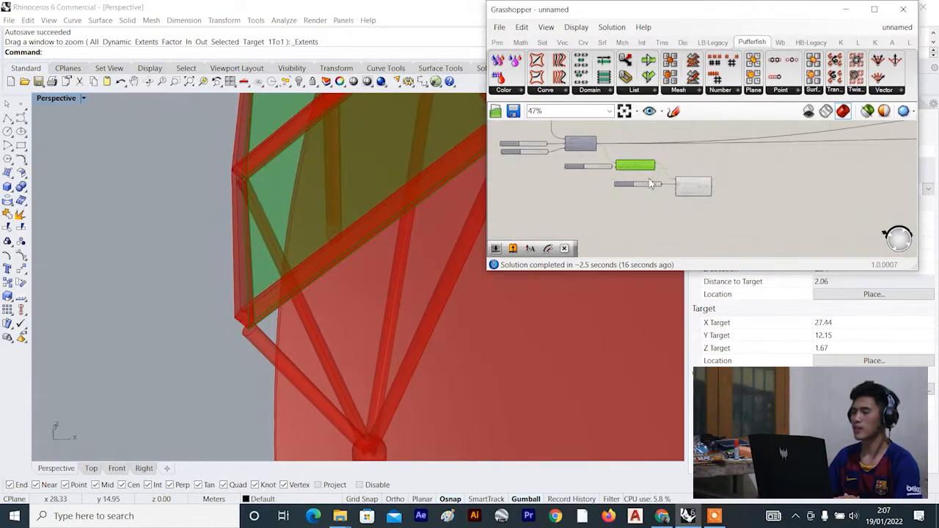
left_click(705, 183)
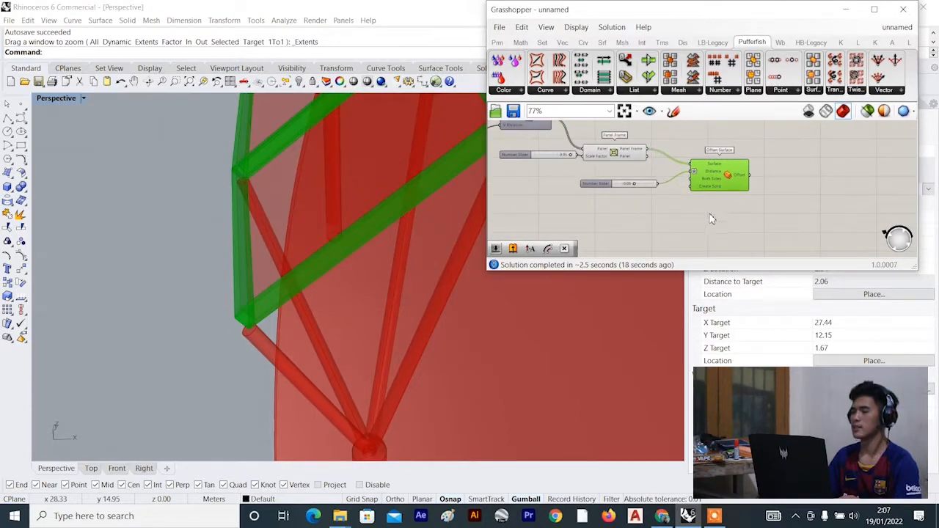
left_click(710, 218)
scroll(711, 218, "up", 3)
left_click(724, 244)
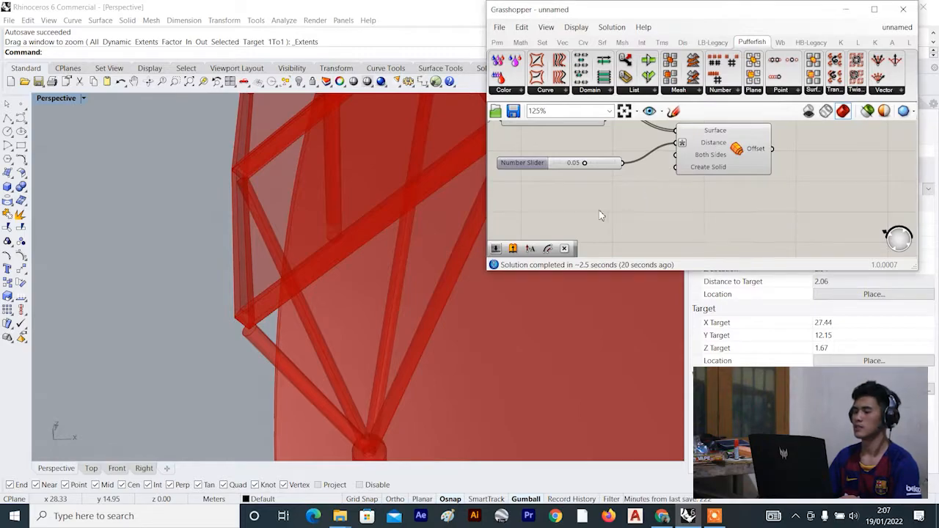
Add a second Pufferfish Offset Surface component below the existing one.
scroll(599, 210, "down", 5)
scroll(648, 192, "up", 3)
left_click(648, 194)
left_click(649, 217)
double_click(651, 219)
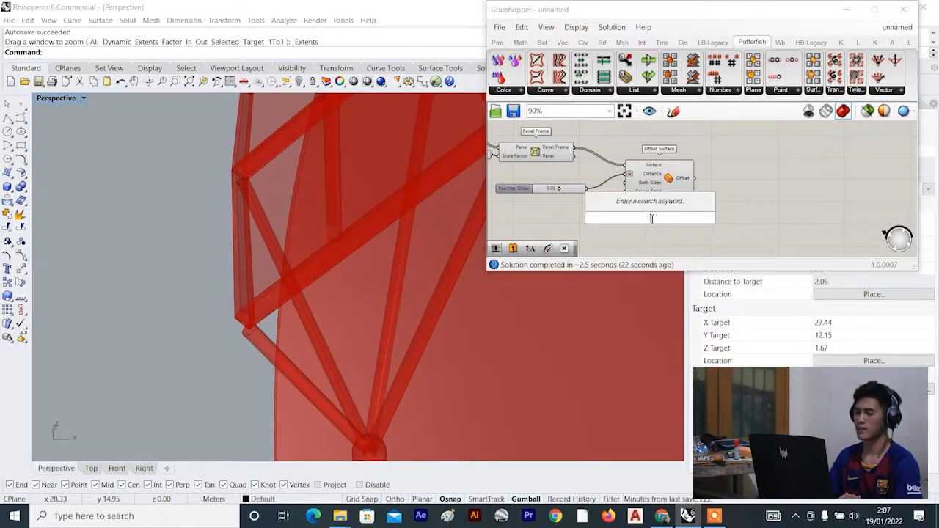
type("o")
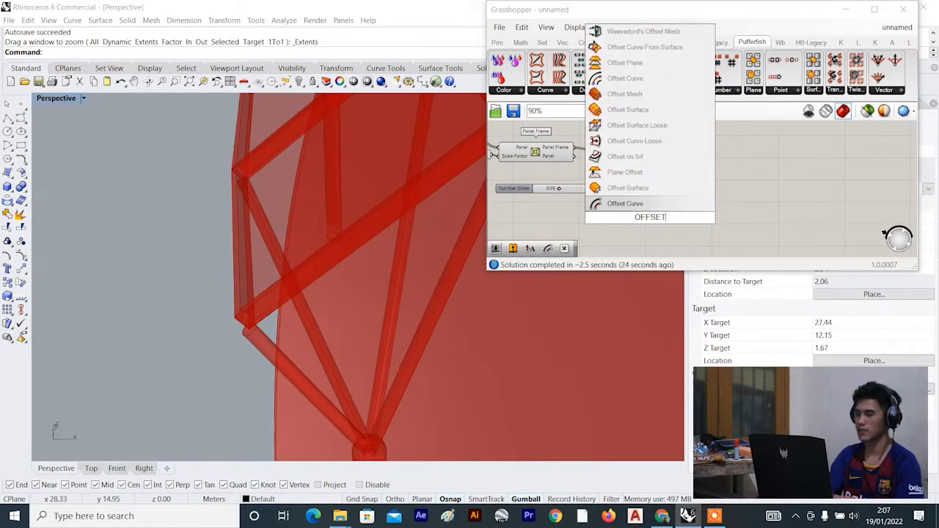
left_click(638, 110)
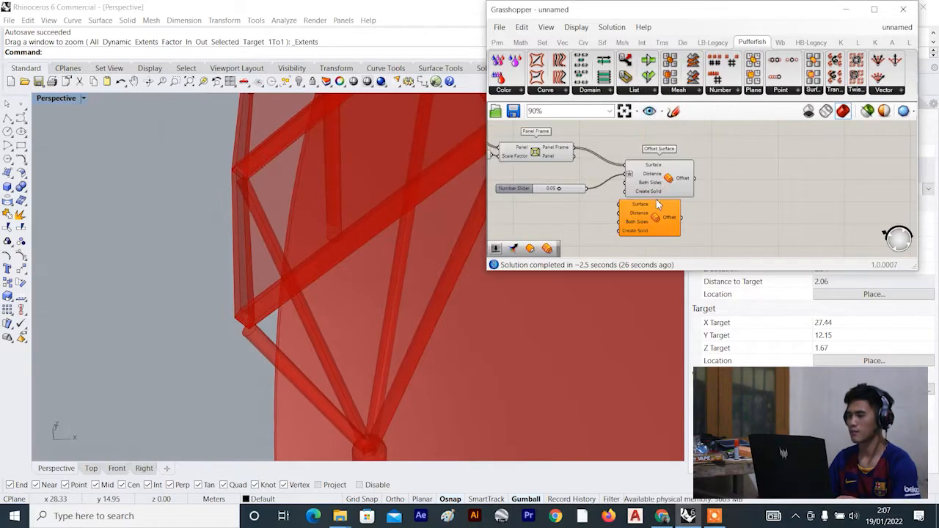
scroll(659, 224, "up", 2)
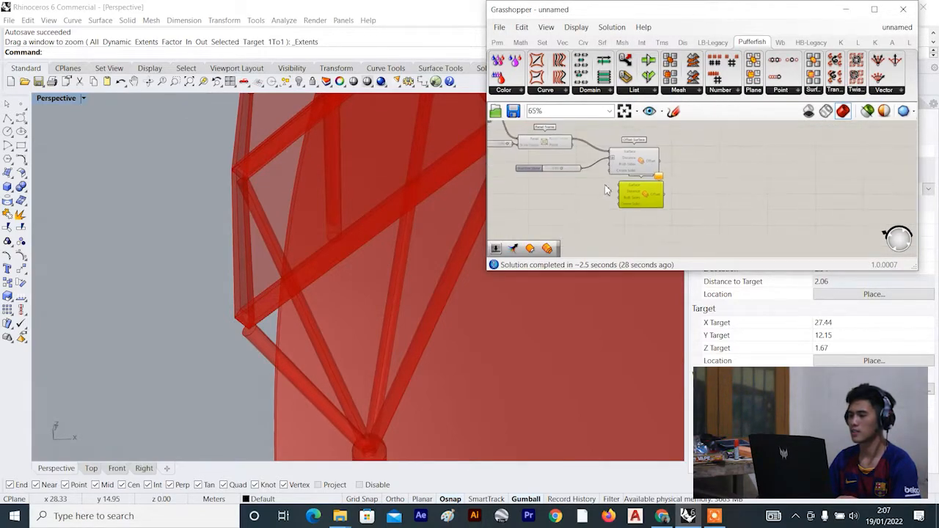
Feed the second Offset Surface with Panel Frame's Panel output as Surface and a new 0.03 number slider as Distance.
scroll(666, 209, "down", 2)
double_click(616, 198)
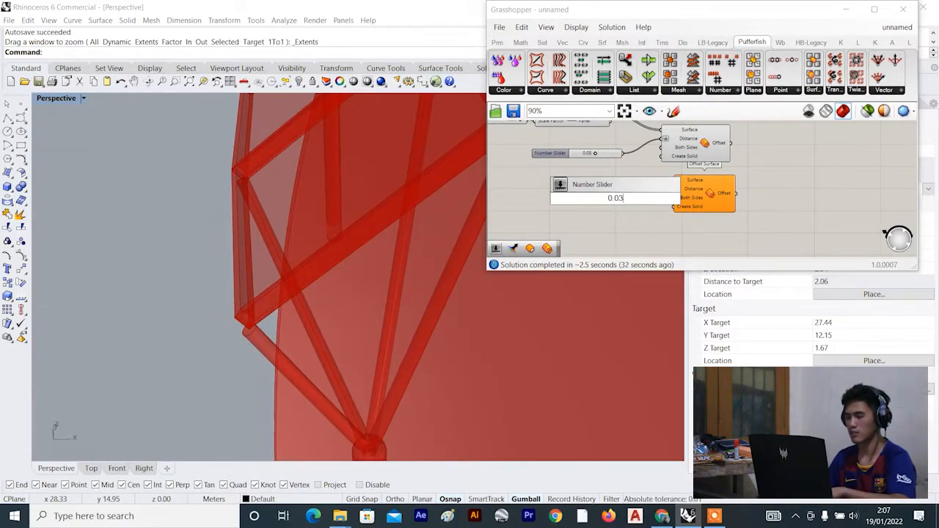
type("0.03")
key("Return")
scroll(647, 203, "up", 4)
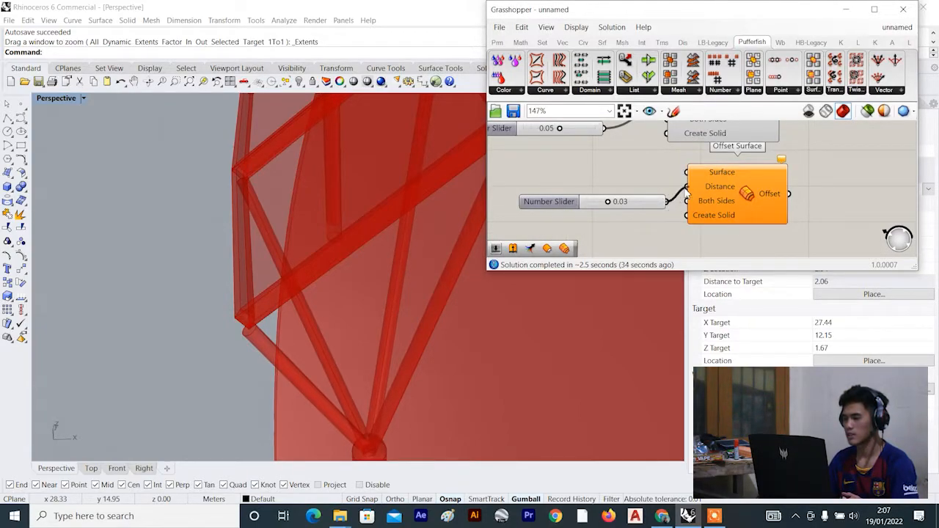
scroll(686, 193, "down", 4)
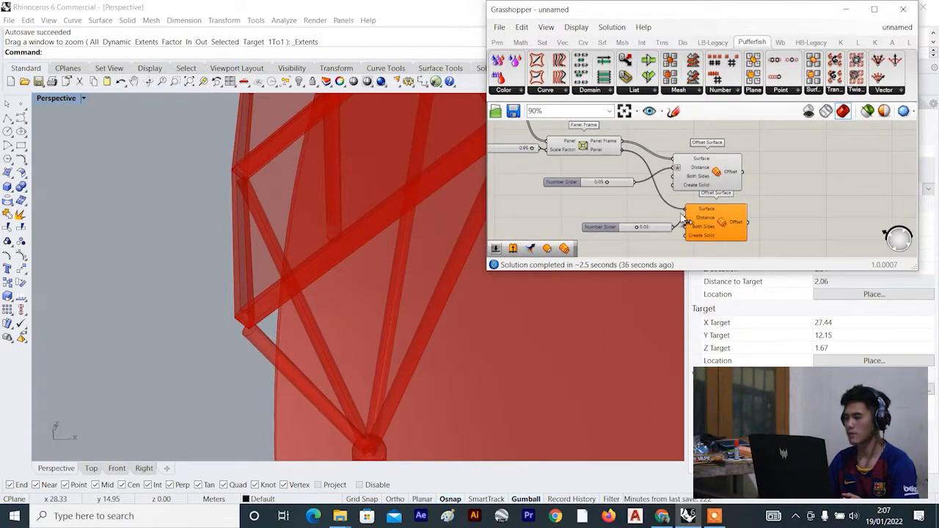
scroll(711, 232, "down", 5)
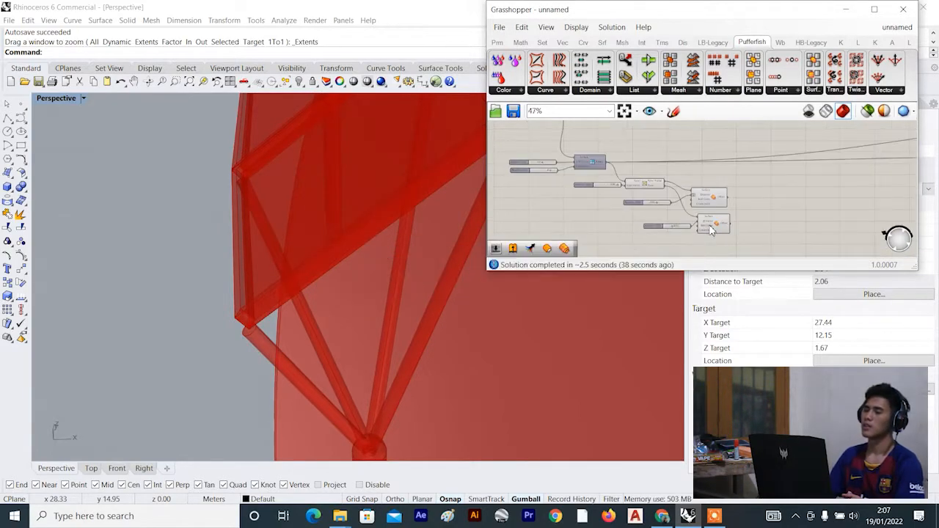
Highlight the new panel offset to check it, and turn off the preview of the Panel Frame component.
left_click(714, 229)
scroll(433, 212, "down", 8)
mouse_move(418, 208)
right_mouse_down()
mouse_move(388, 203)
mouse_move(400, 205)
right_mouse_up()
scroll(735, 214, "up", 2)
left_click_drag(724, 218, 737, 218)
left_click_drag(671, 142, 564, 236)
right_click(833, 181)
left_click(839, 194)
Add a Merge component beside the branching supports' Pipe and connect the Pipe output to its D2 input.
scroll(834, 193, "down", 4)
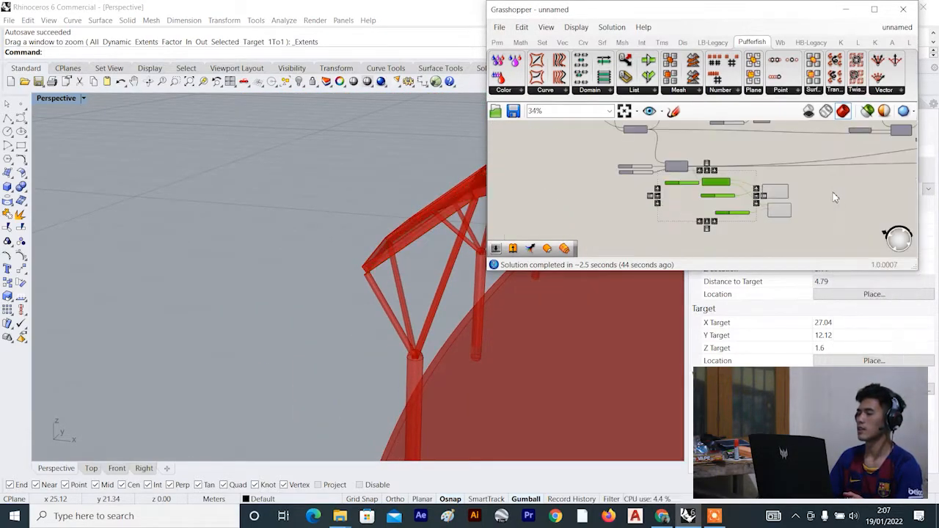
scroll(829, 183, "down", 6)
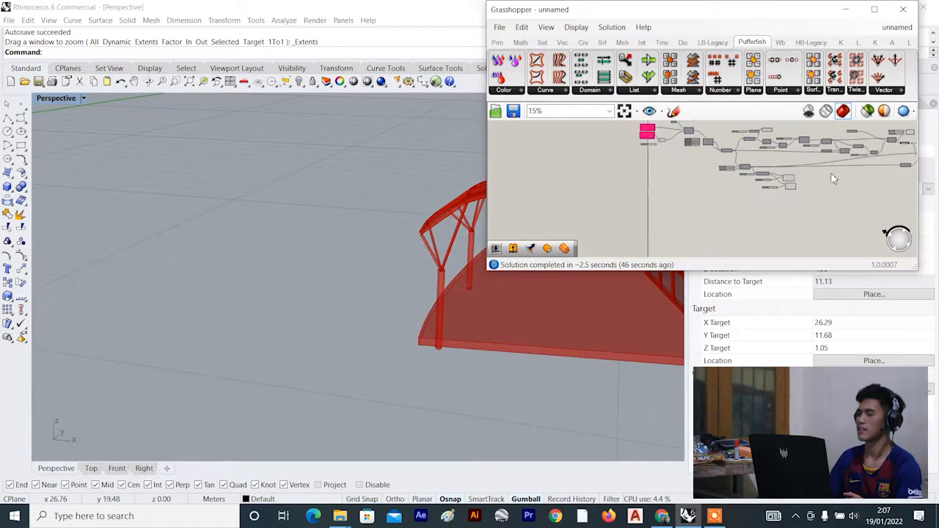
scroll(783, 189, "up", 5)
scroll(786, 190, "up", 4)
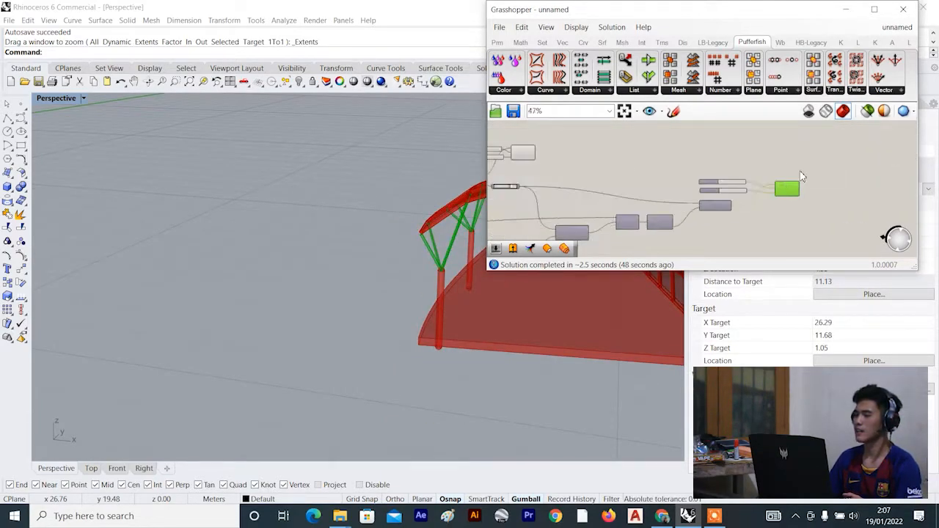
double_click(802, 161)
type("MER")
left_click(802, 153)
scroll(800, 182, "up", 2)
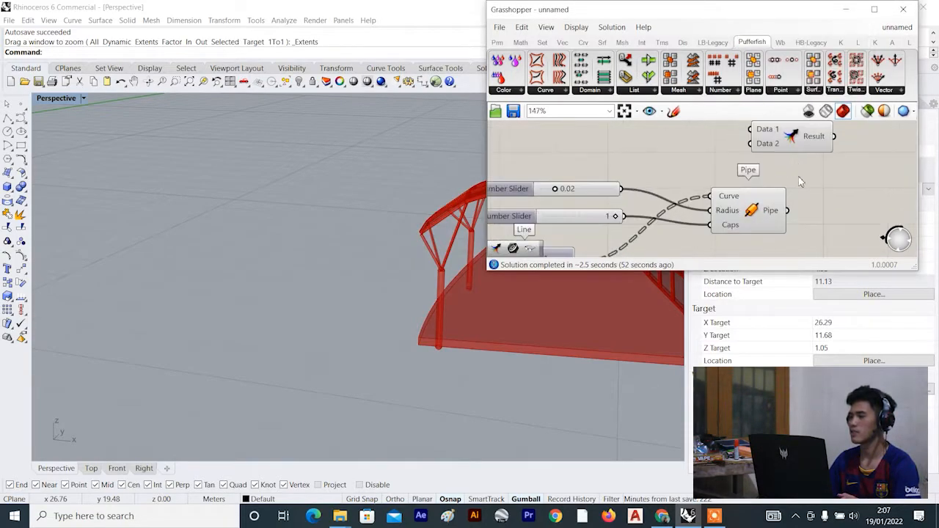
left_click_drag(792, 139, 867, 167)
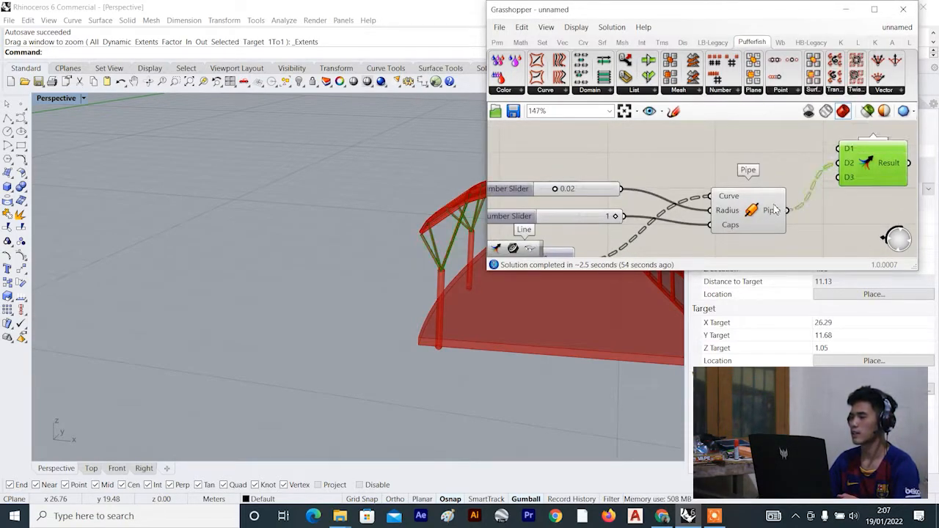
Turn off the preview of the Pipe component for the branching supports.
left_click(775, 210)
right_click(690, 153)
left_click(726, 170)
Connect the columns' Pipe output to the D1 input of the Merge component.
scroll(736, 218, "down", 7)
right_click_drag(643, 179, 657, 173)
scroll(589, 184, "up", 2)
left_click(590, 184)
scroll(604, 184, "up", 3)
scroll(611, 185, "down", 4)
left_click_drag(600, 184, 845, 187)
scroll(844, 187, "up", 3)
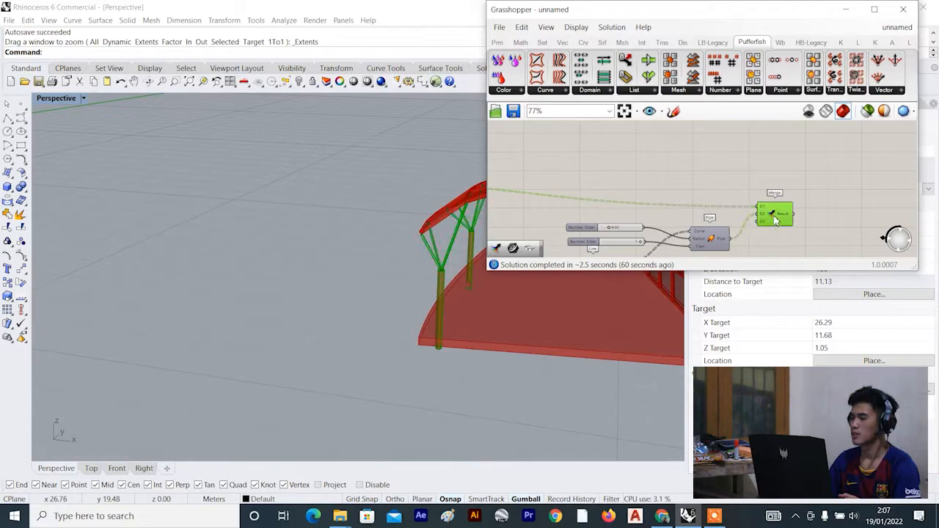
Turn off the preview of the Pipe component that makes the columns.
scroll(774, 200, "down", 4)
right_click_drag(551, 189, 593, 186)
scroll(593, 186, "up", 4)
left_click(595, 188)
right_click(690, 136)
left_click(720, 159)
scroll(799, 160, "down", 3)
right_click_drag(854, 169, 801, 171)
scroll(790, 184, "up", 4)
left_click_drag(781, 204, 783, 180)
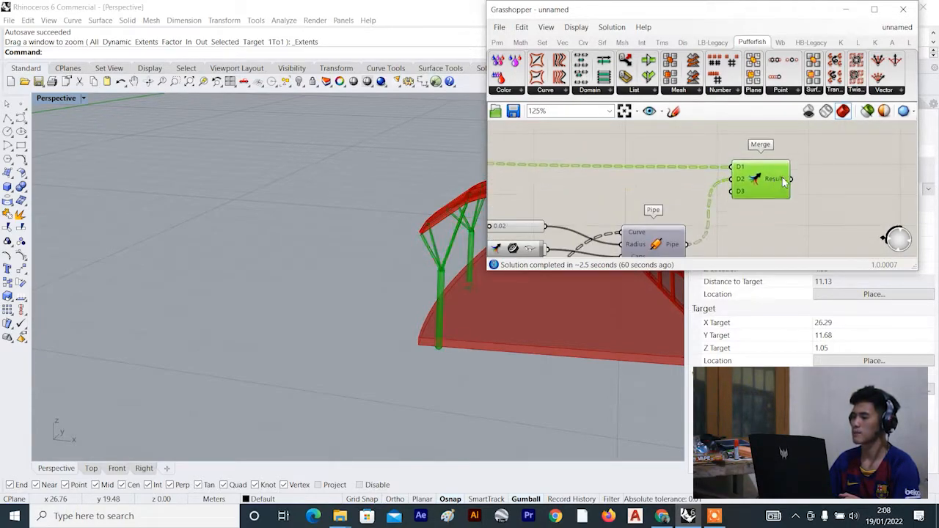
right_click(816, 159)
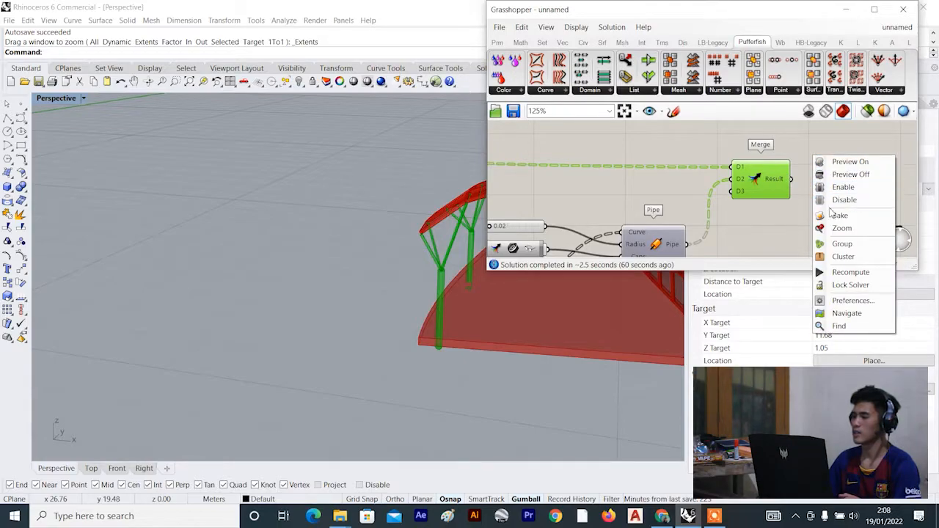
right_click(798, 125)
left_click(735, 140)
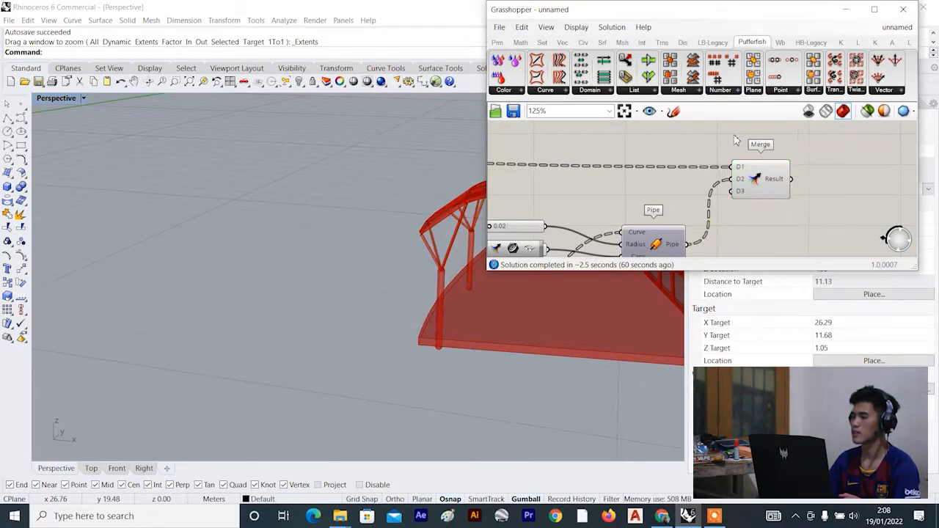
Bake the merged columns and branches into Rhino and turn off the Merge component's preview.
scroll(735, 140, "down", 2)
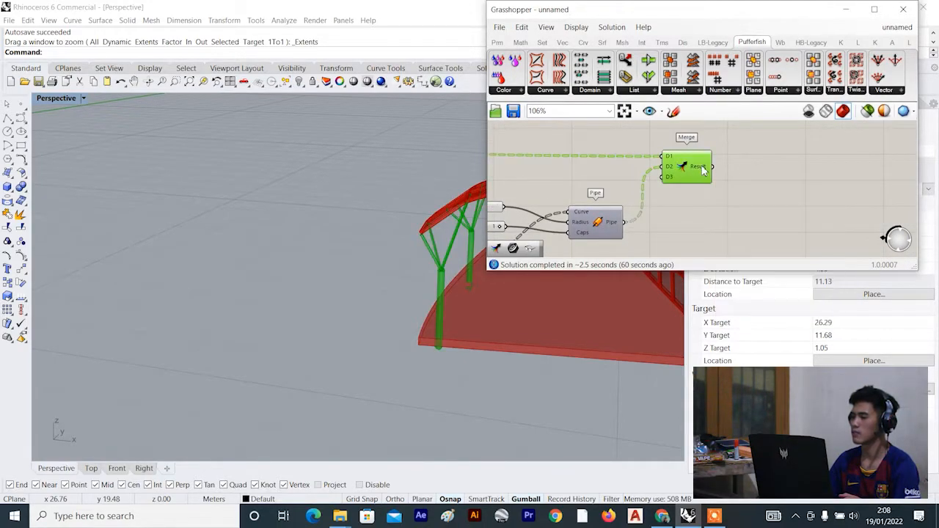
right_click(751, 144)
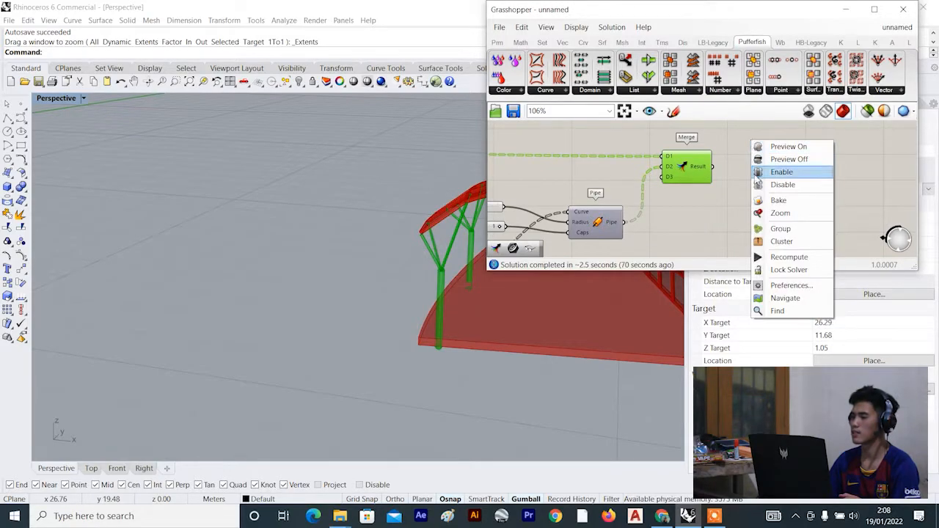
right_click(681, 160)
right_click(699, 155)
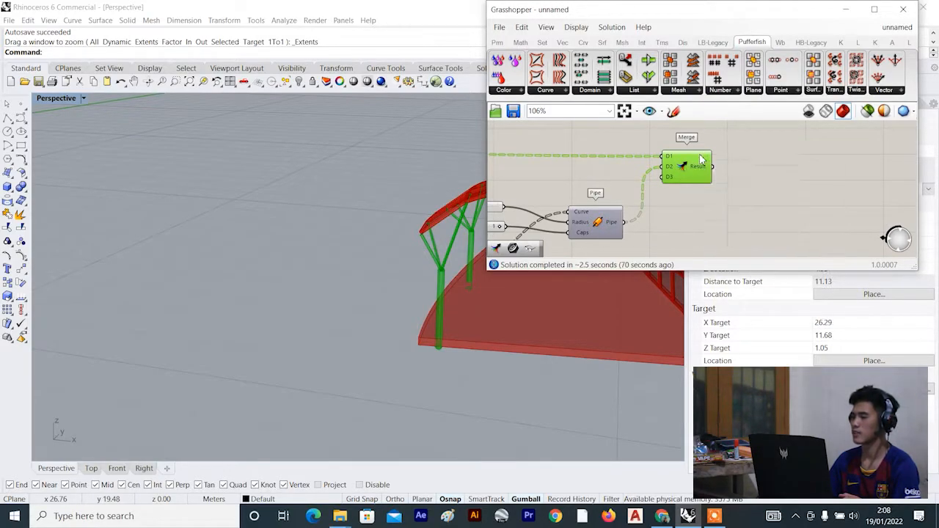
right_click(765, 130)
left_click(792, 189)
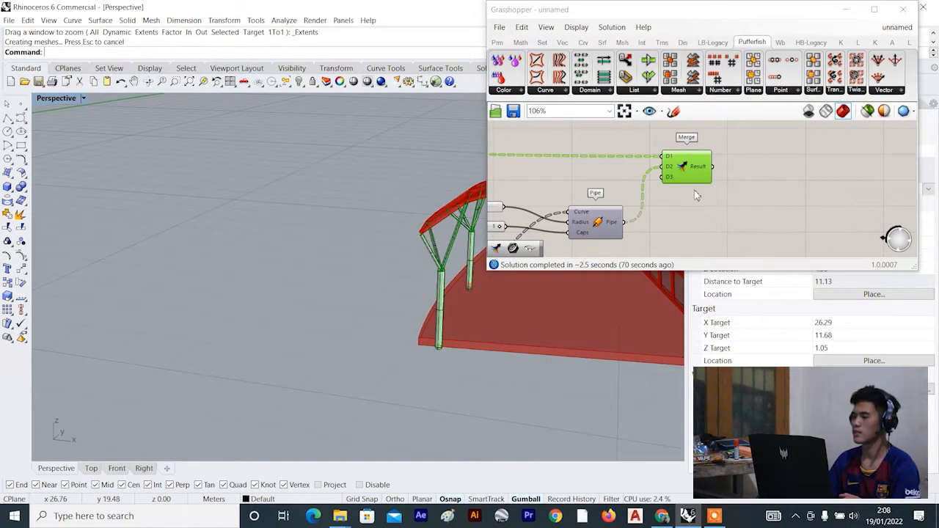
right_click(753, 158)
left_click(785, 229)
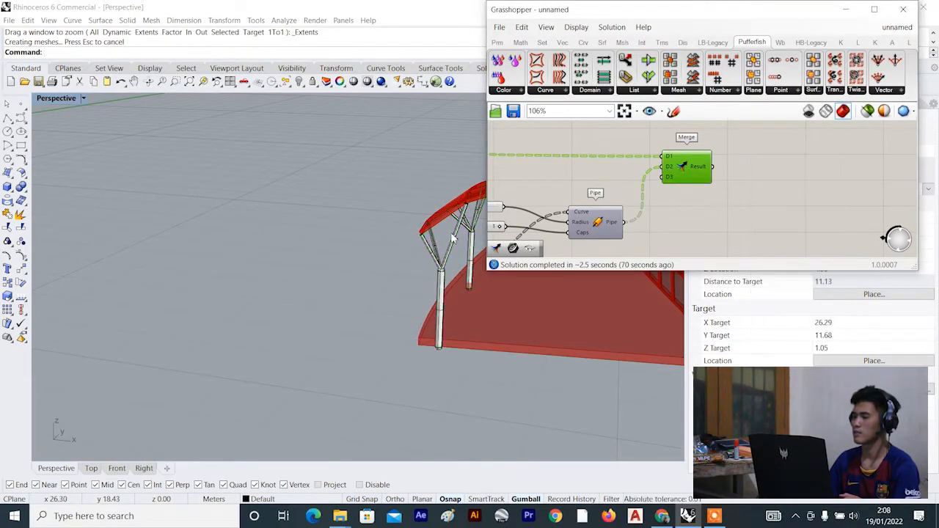
Minimize Grasshopper and group all the baked column and branch polysurfaces.
left_click(847, 12)
scroll(513, 297, "down", 7)
right_click_drag(554, 275, 633, 209)
scroll(587, 235, "down", 8)
right_click_drag(572, 250, 420, 266)
left_click_drag(667, 204, 385, 365)
scroll(628, 316, "up", 9)
type("Group")
key("Return")
Check the model from several sides, and hide the grouped columns and branches.
left_click(507, 163)
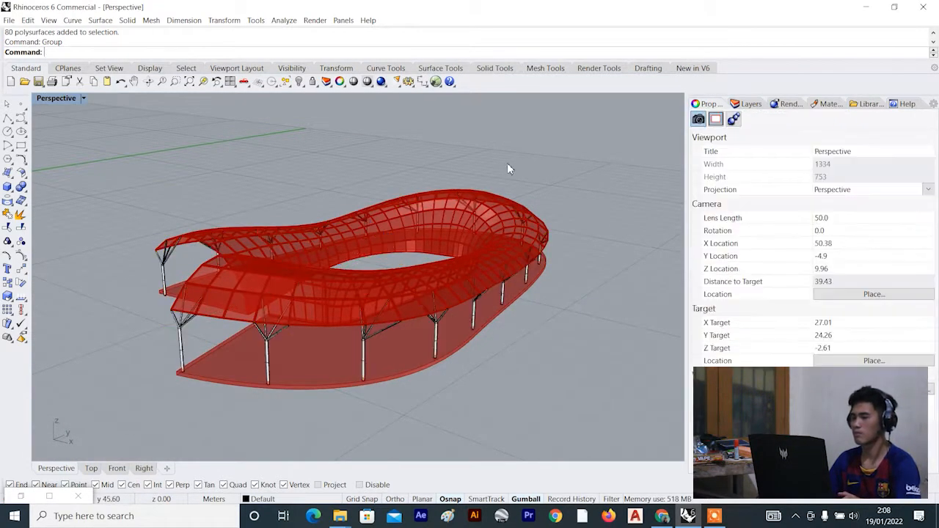
right_click_drag(507, 162, 533, 192)
scroll(506, 161, "down", 5)
right_click_drag(505, 162, 501, 176)
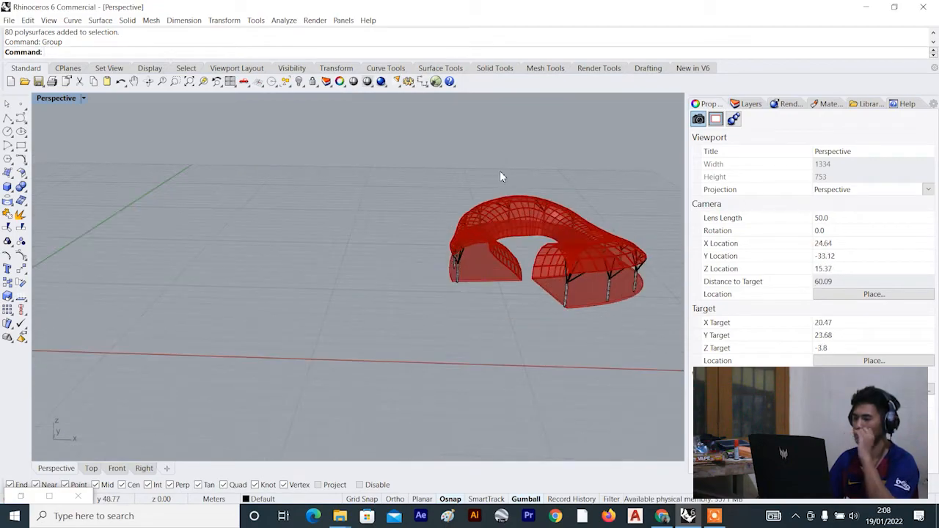
right_click(500, 171)
left_click(585, 153)
right_click_drag(584, 209, 644, 278)
scroll(568, 238, "up", 6)
left_click(444, 430)
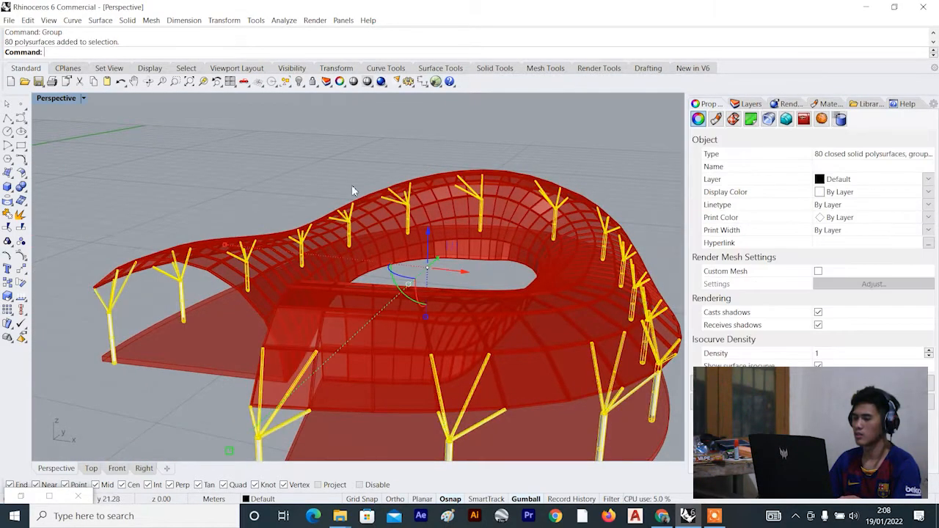
left_click(299, 82)
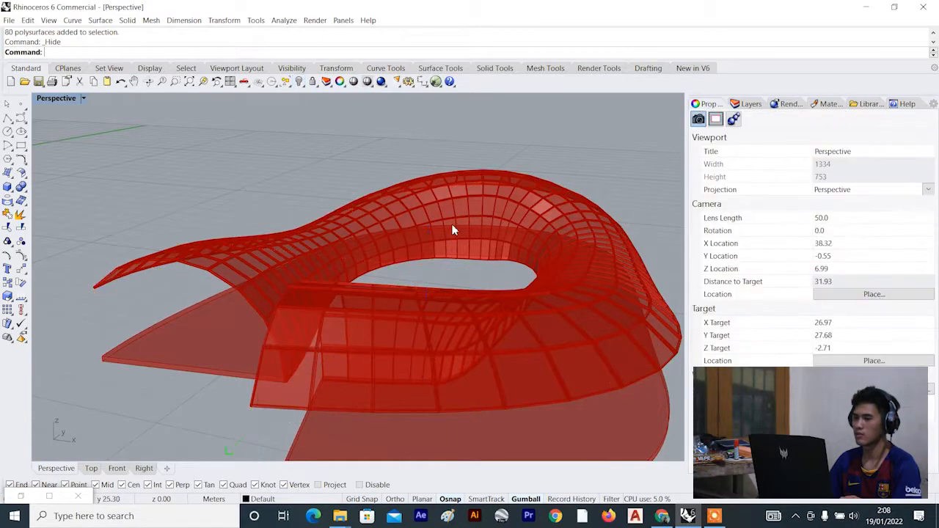
Reopen Grasshopper, bake the Offset Surface result of the panel frames, and turn off that component's preview.
left_click(435, 81)
scroll(689, 206, "down", 3)
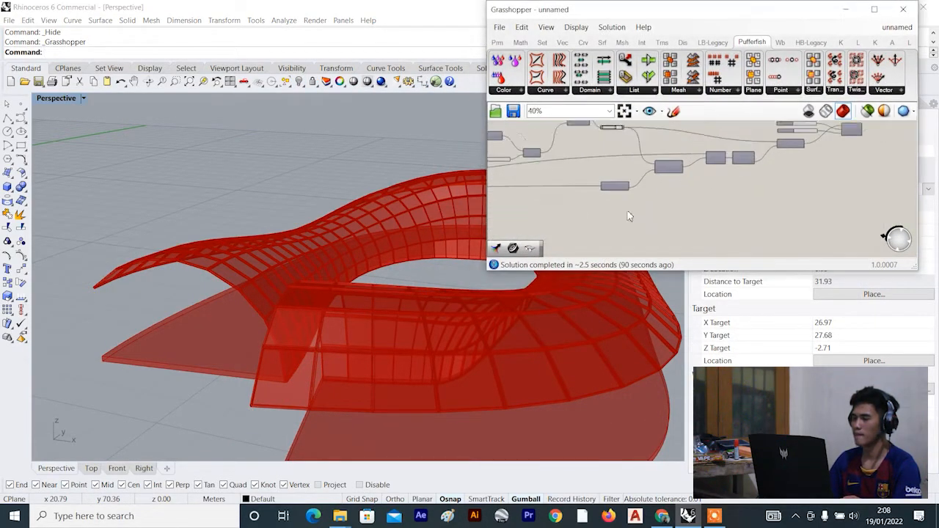
right_click_drag(601, 220, 673, 197)
scroll(513, 203, "up", 5)
left_click(641, 164)
scroll(718, 162, "up", 2)
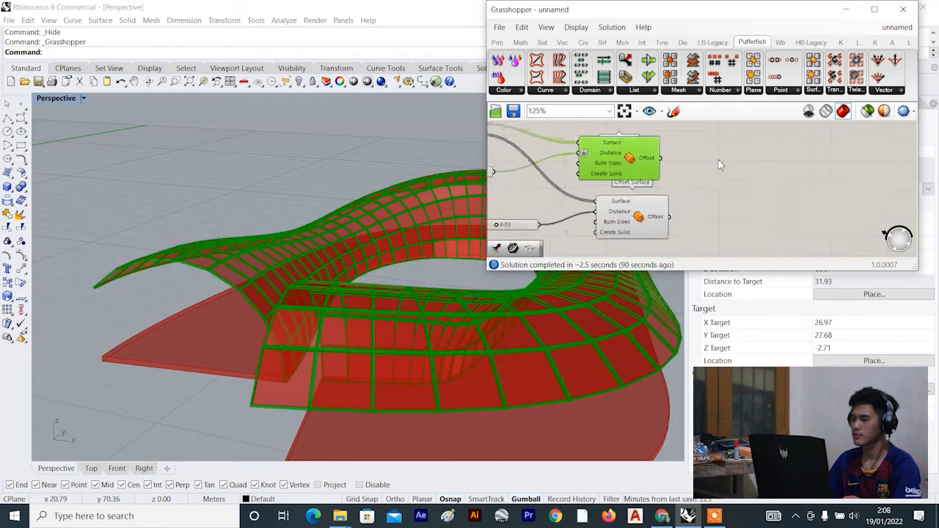
right_click(719, 160)
left_click(754, 232)
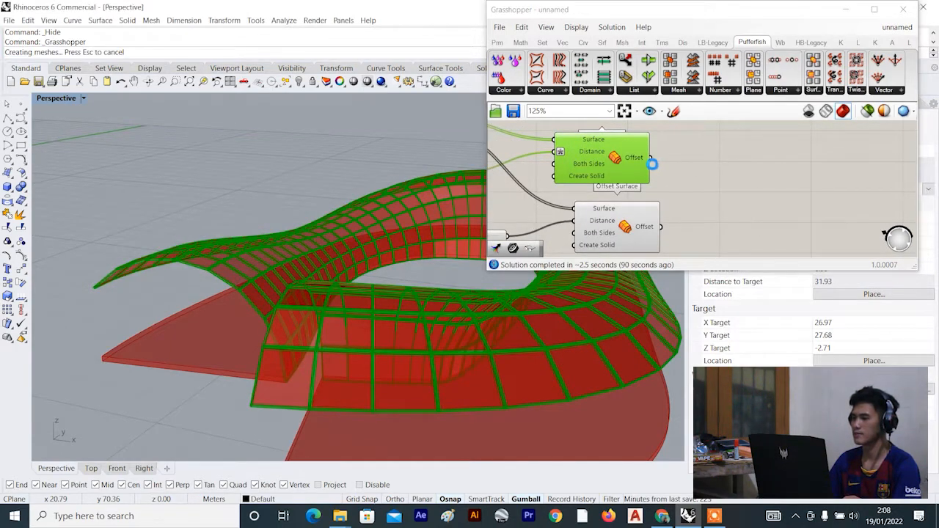
right_click(690, 150)
left_click(715, 165)
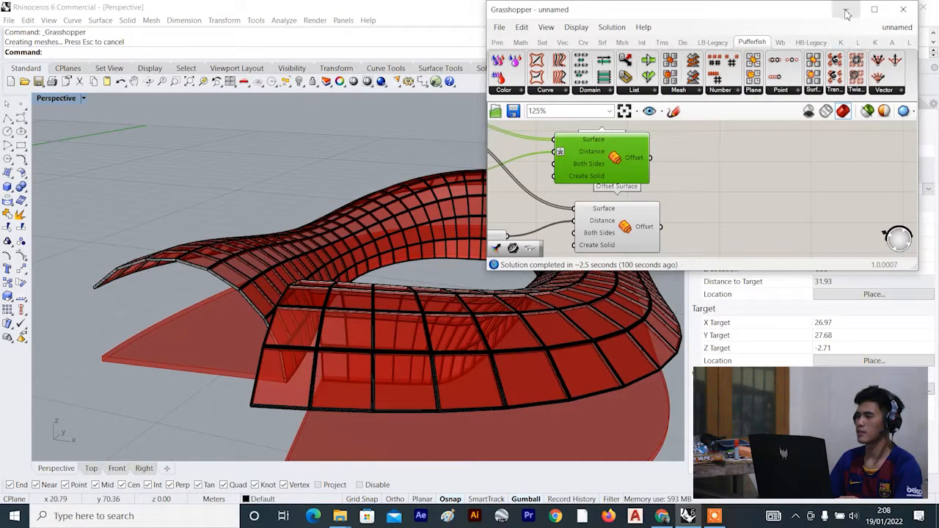
Minimize Grasshopper and group all the baked roof frame polysurfaces.
left_click(845, 14)
left_click_drag(604, 142, 276, 321)
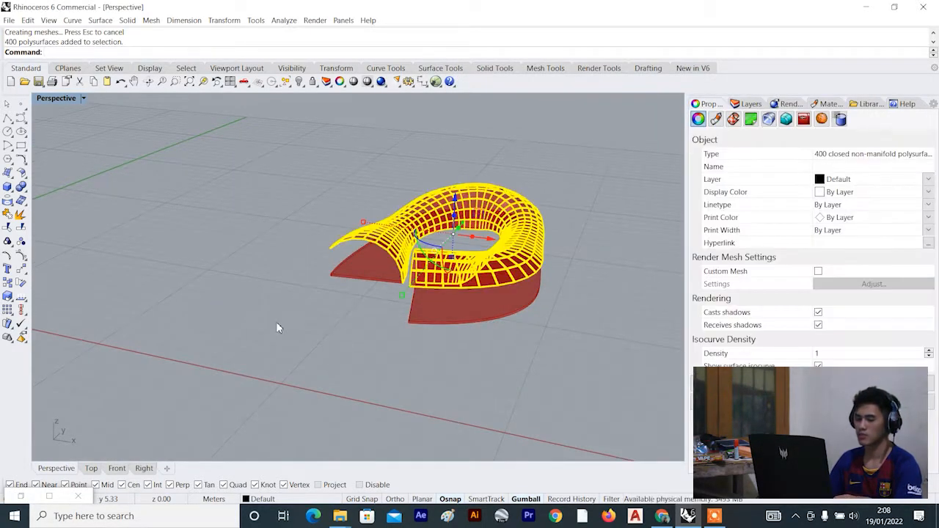
type("group")
key("Return")
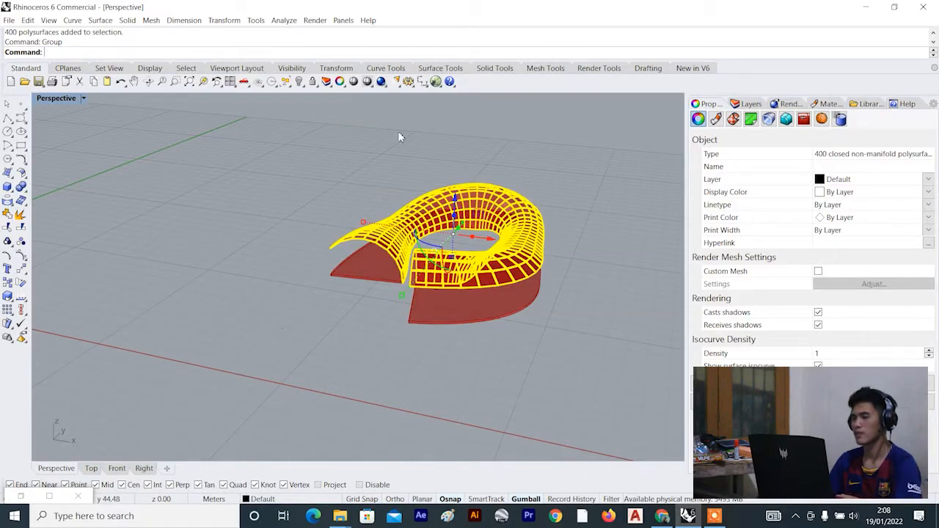
Hide the grouped roof frames, bake the lower Offset Surface component that makes the roof panels, and turn off its preview.
left_click(298, 82)
left_click(436, 82)
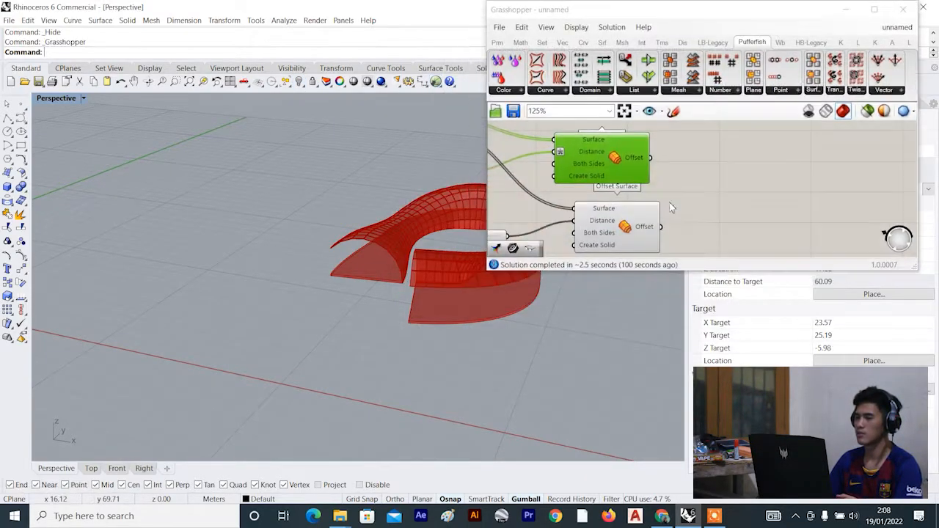
left_click(635, 199)
scroll(634, 200, "up", 3)
right_click(707, 196)
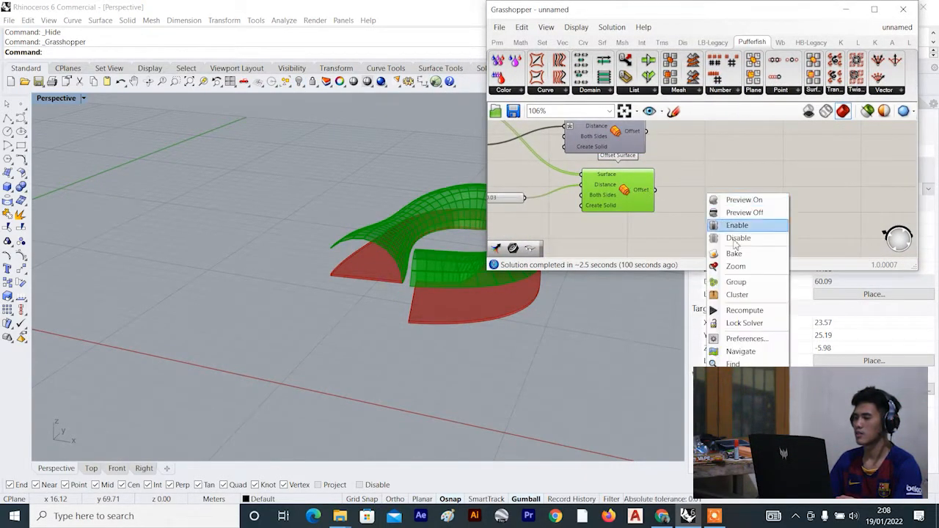
left_click(733, 253)
right_click(701, 176)
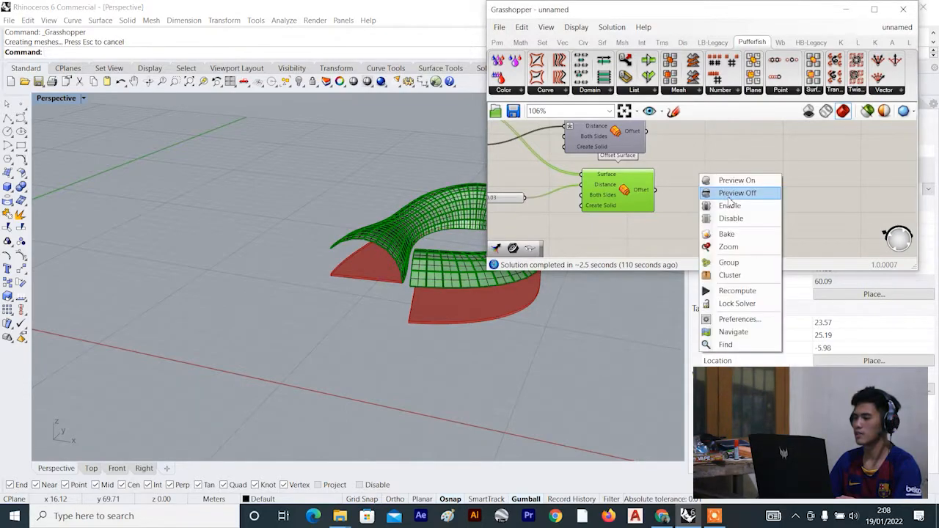
left_click(741, 192)
Minimize Grasshopper and group all the baked roof panel polysurfaces.
left_click(848, 11)
scroll(550, 216, "down", 5)
right_click_drag(523, 239, 507, 242)
left_click(516, 216)
scroll(517, 214, "up", 7)
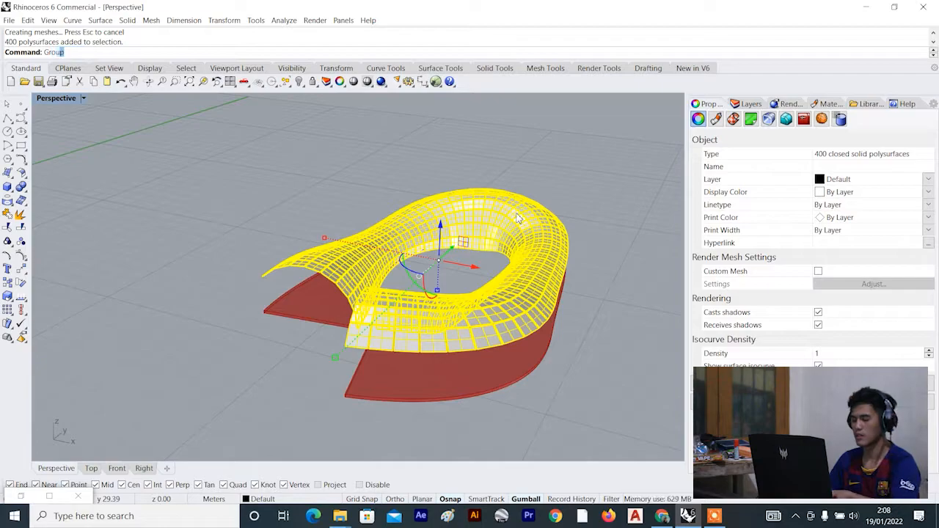
key("Return")
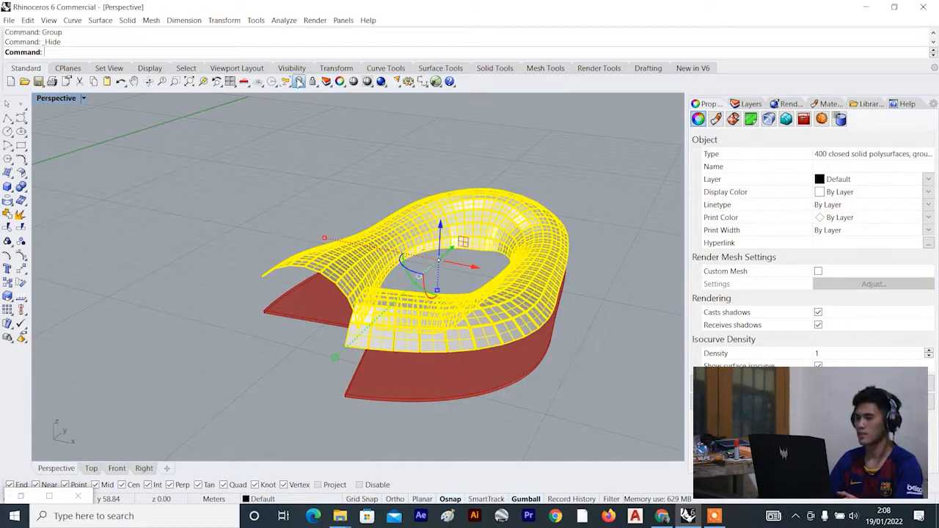
Hide the grouped roof panels, and bake the floor slab from the Extrude component in Grasshopper.
left_click(435, 81)
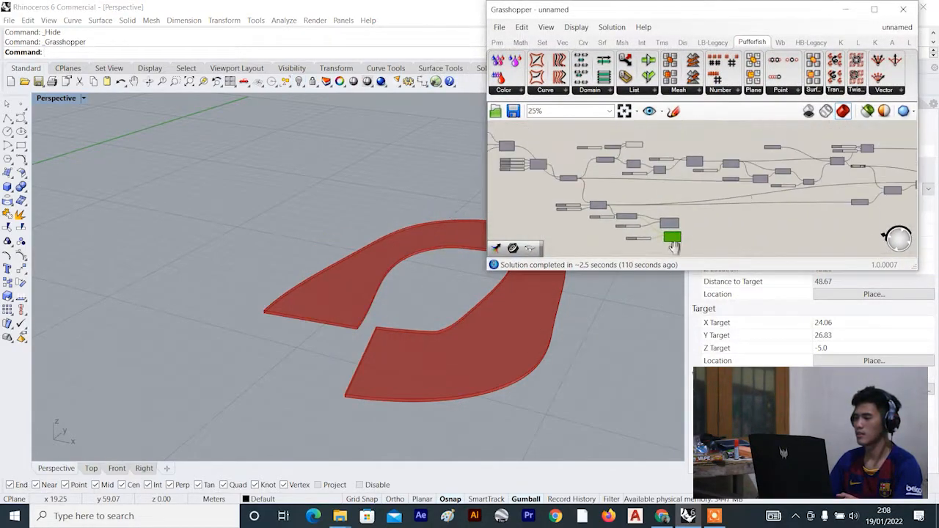
right_click_drag(662, 175, 656, 187)
scroll(656, 187, "up", 5)
left_click(579, 201)
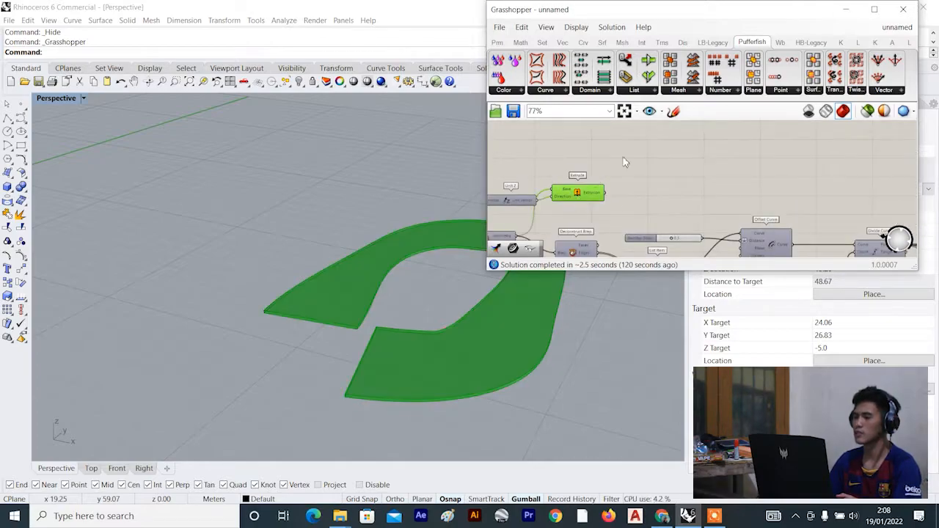
right_click(645, 168)
left_click(660, 214)
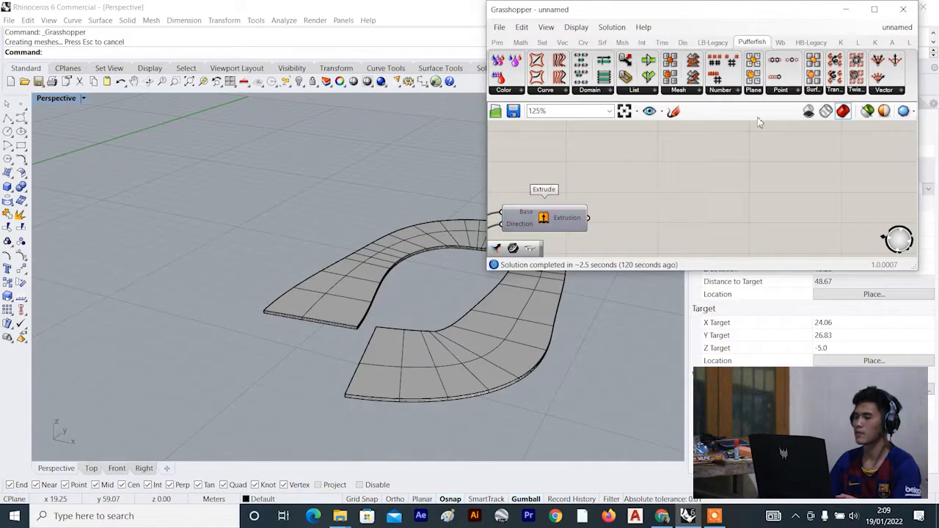
Minimize Grasshopper and show all the hidden columns, branches, frames and panels together with the floor slab.
left_click(845, 12)
scroll(404, 235, "down", 8)
right_click_drag(404, 234, 476, 211)
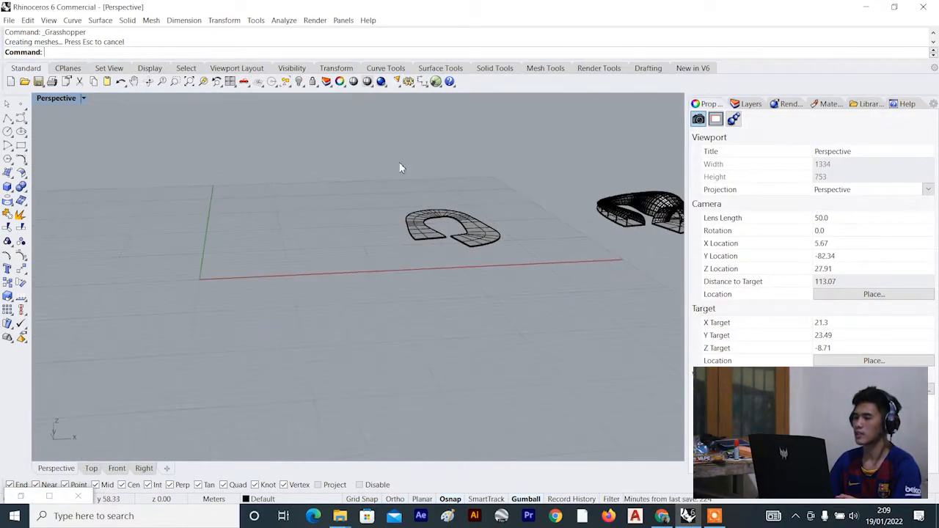
scroll(400, 168, "up", 6)
right_click(298, 82)
scroll(597, 285, "down", 6)
scroll(554, 286, "up", 6)
right_click_drag(598, 284, 552, 299)
scroll(587, 286, "up", 4)
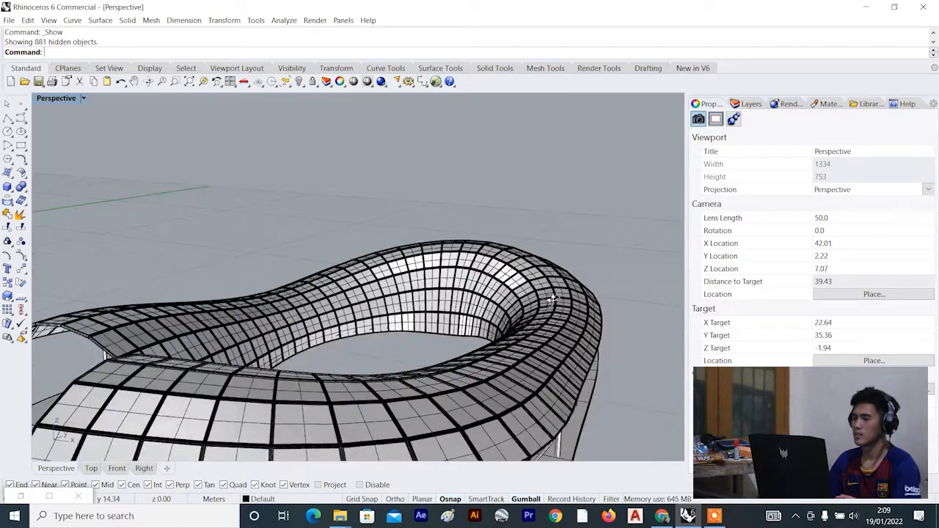
Set the Perspective viewport to the Rendered display mode.
left_click(50, 20)
left_click(73, 274)
scroll(159, 290, "down", 4)
right_click_drag(160, 289, 535, 324)
Examine the rendered pavilion from above and at eye level, including its columns, branching supports, roof frames and panels.
scroll(411, 369, "down", 3)
scroll(456, 329, "up", 6)
scroll(539, 327, "down", 6)
scroll(391, 315, "up", 7)
scroll(414, 328, "down", 6)
scroll(580, 362, "up", 4)
right_click_drag(345, 247, 350, 236)
scroll(349, 245, "up", 4)
right_click_drag(431, 383, 236, 249)
scroll(449, 313, "down", 6)
scroll(393, 334, "down", 4)
scroll(331, 332, "up", 6)
scroll(330, 332, "up", 4)
scroll(392, 298, "down", 4)
scroll(350, 317, "down", 4)
scroll(205, 270, "up", 4)
scroll(149, 308, "up", 4)
right_click_drag(189, 303, 478, 331)
scroll(442, 346, "down", 4)
scroll(440, 315, "up", 4)
scroll(447, 336, "up", 4)
scroll(472, 319, "down", 8)
scroll(445, 329, "up", 4)
scroll(444, 330, "down", 7)
scroll(473, 342, "up", 7)
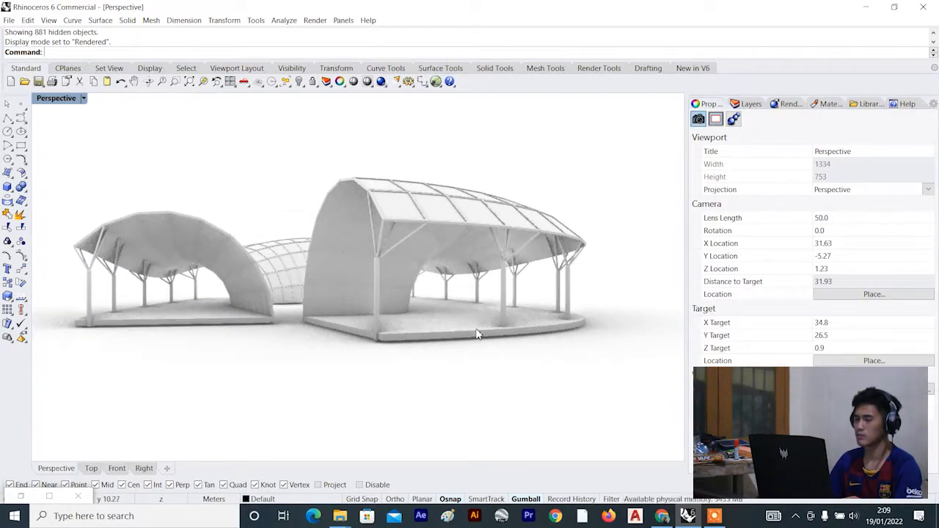
right_click_drag(476, 334, 451, 310)
scroll(386, 315, "down", 9)
scroll(391, 313, "up", 9)
right_click_drag(392, 314, 415, 329)
scroll(361, 318, "down", 9)
scroll(314, 331, "up", 9)
scroll(320, 324, "down", 3)
scroll(340, 288, "up", 10)
scroll(341, 286, "down", 3)
scroll(371, 318, "down", 4)
scroll(377, 319, "down", 4)
scroll(430, 330, "up", 4)
right_click_drag(327, 314, 323, 359)
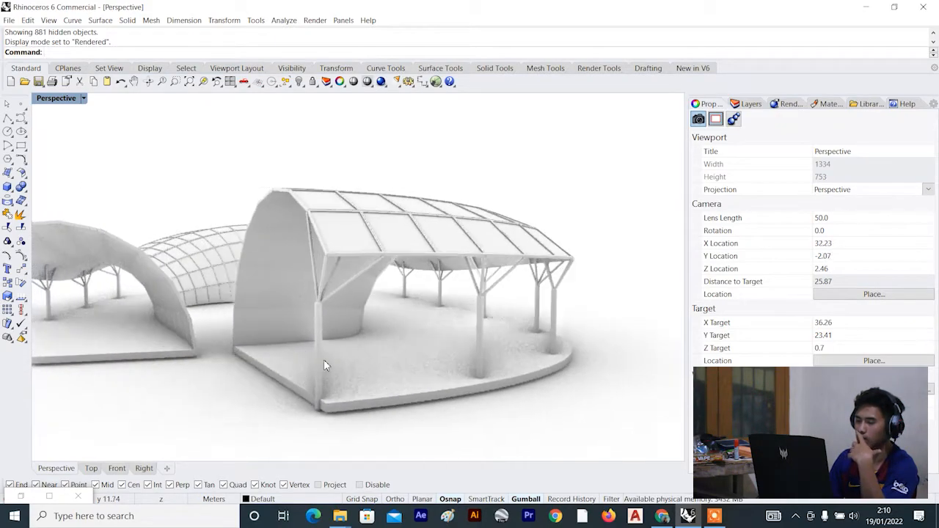
Examine the finished pavilion together with the second curved pavilion beside it from a distance.
scroll(438, 319, "down", 6)
right_click_drag(436, 321, 369, 349)
scroll(374, 347, "down", 6)
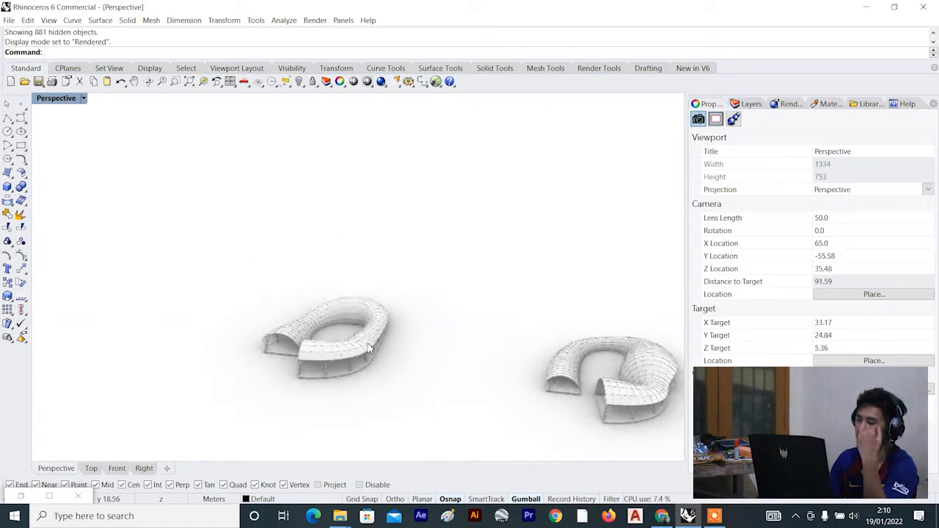
scroll(411, 343, "down", 4)
right_click_drag(492, 346, 455, 347)
scroll(536, 396, "up", 4)
right_click_drag(517, 390, 506, 371)
scroll(497, 367, "up", 6)
scroll(468, 364, "down", 9)
right_click_drag(374, 367, 416, 383)
scroll(375, 337, "up", 4)
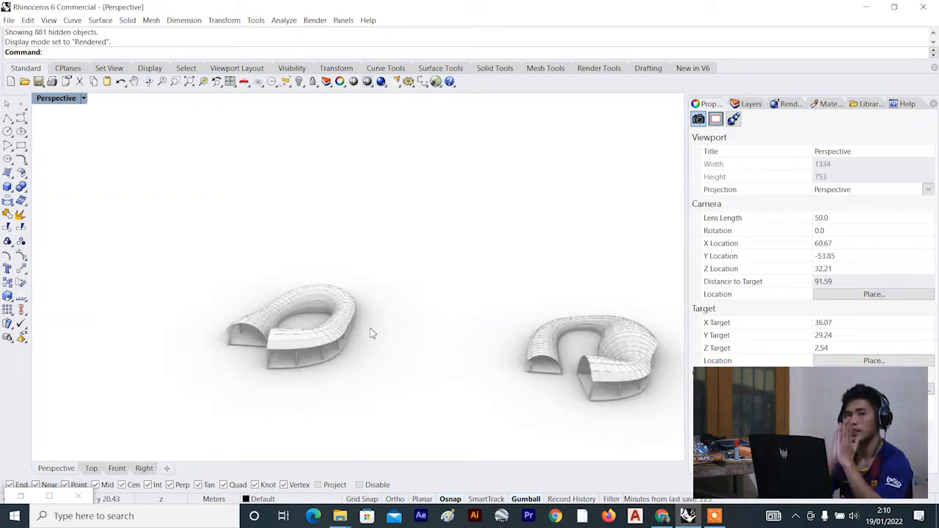